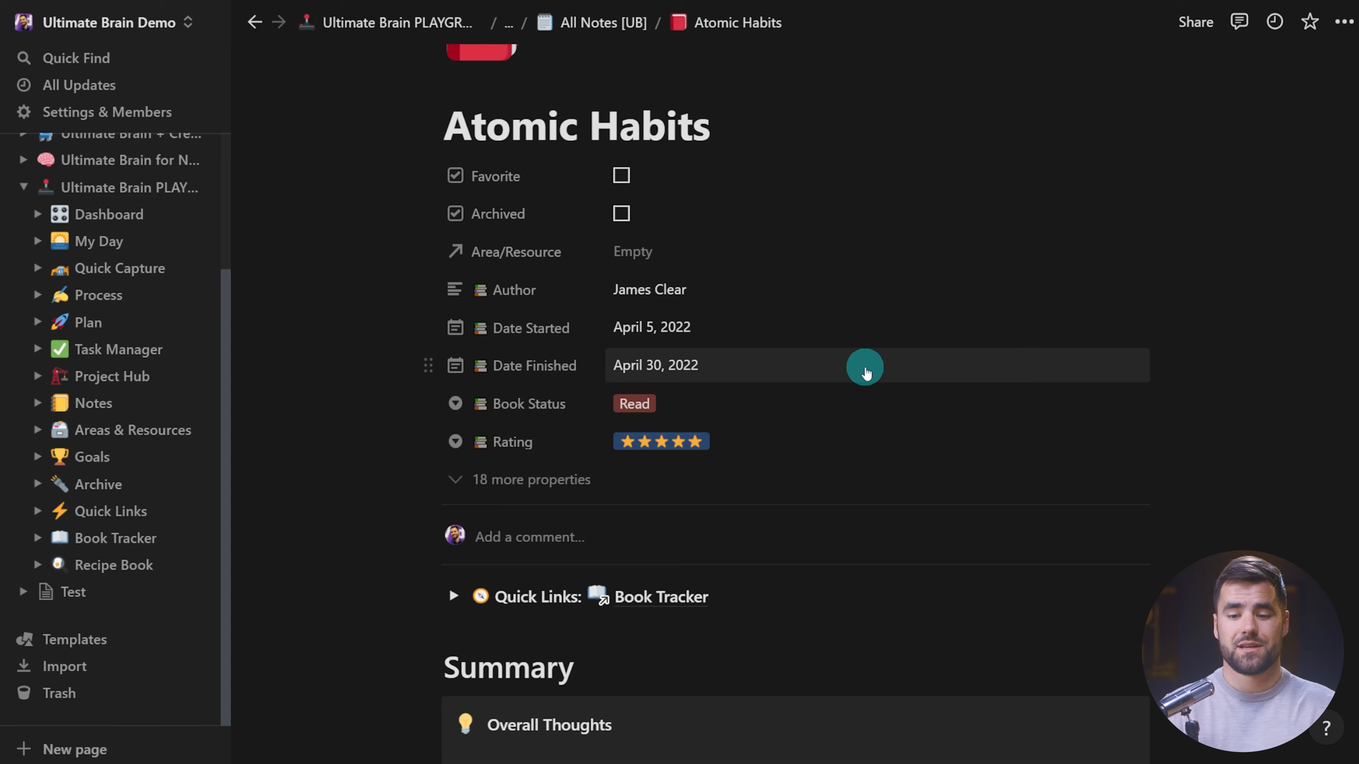
Leave the Atomic Habits page and open the Notes page to view its Note Inbox and Recents lists.
key("ctrl+bracketleft")
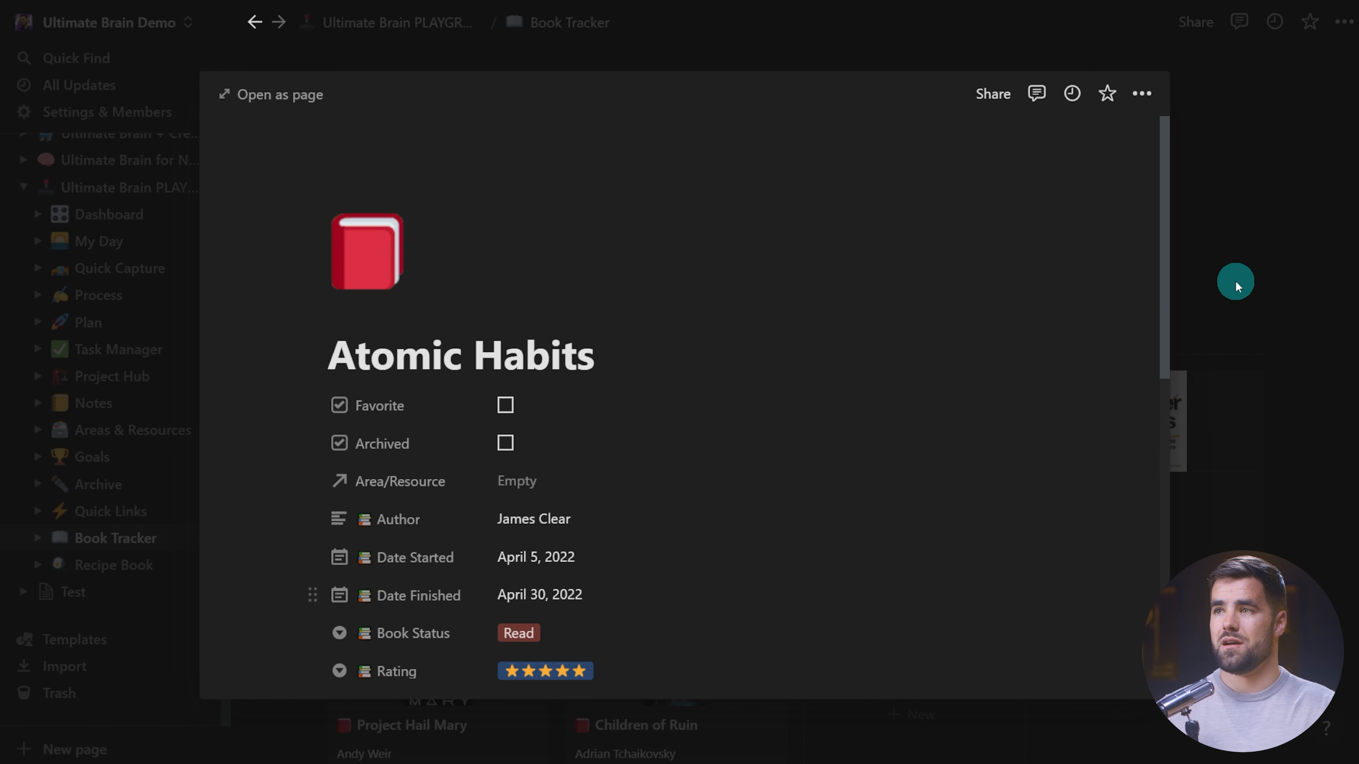
left_click(1235, 284)
left_click(107, 407)
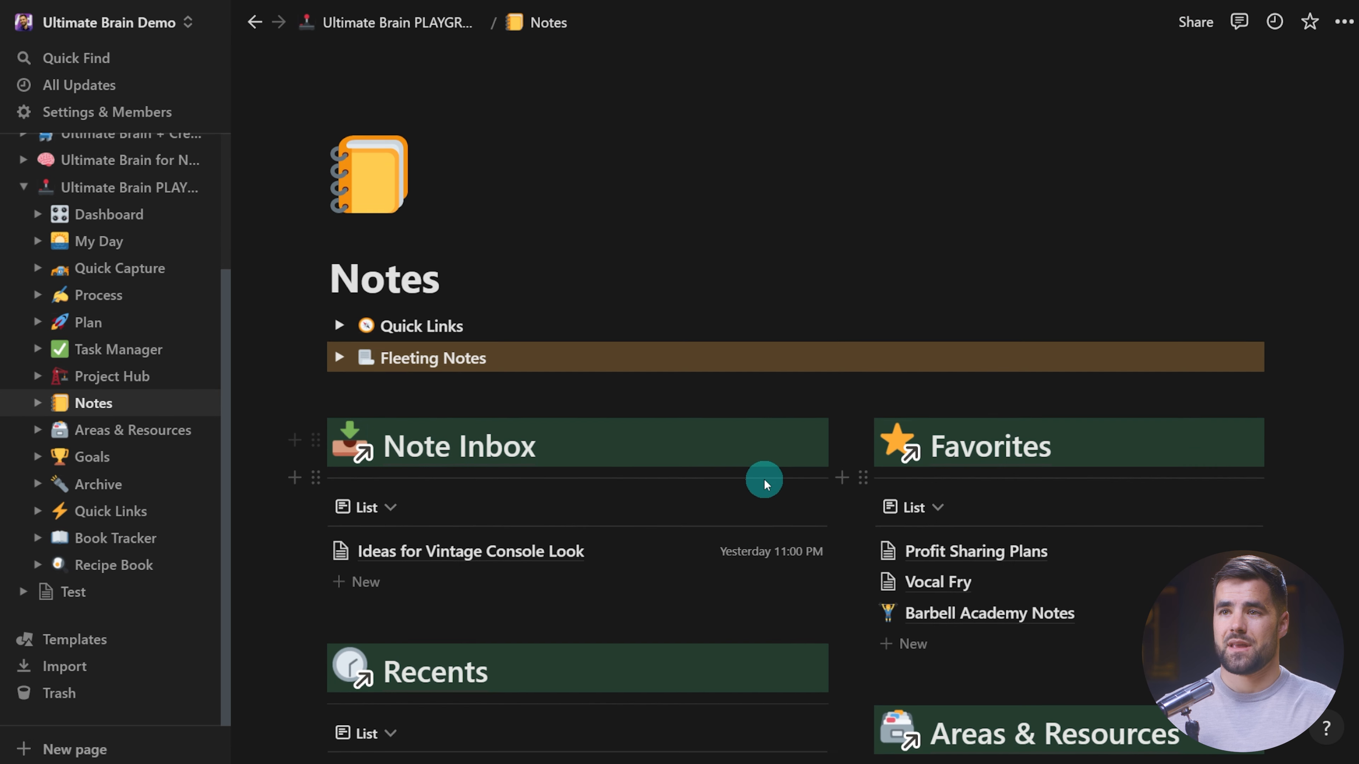
scroll(764, 481, "down", 5)
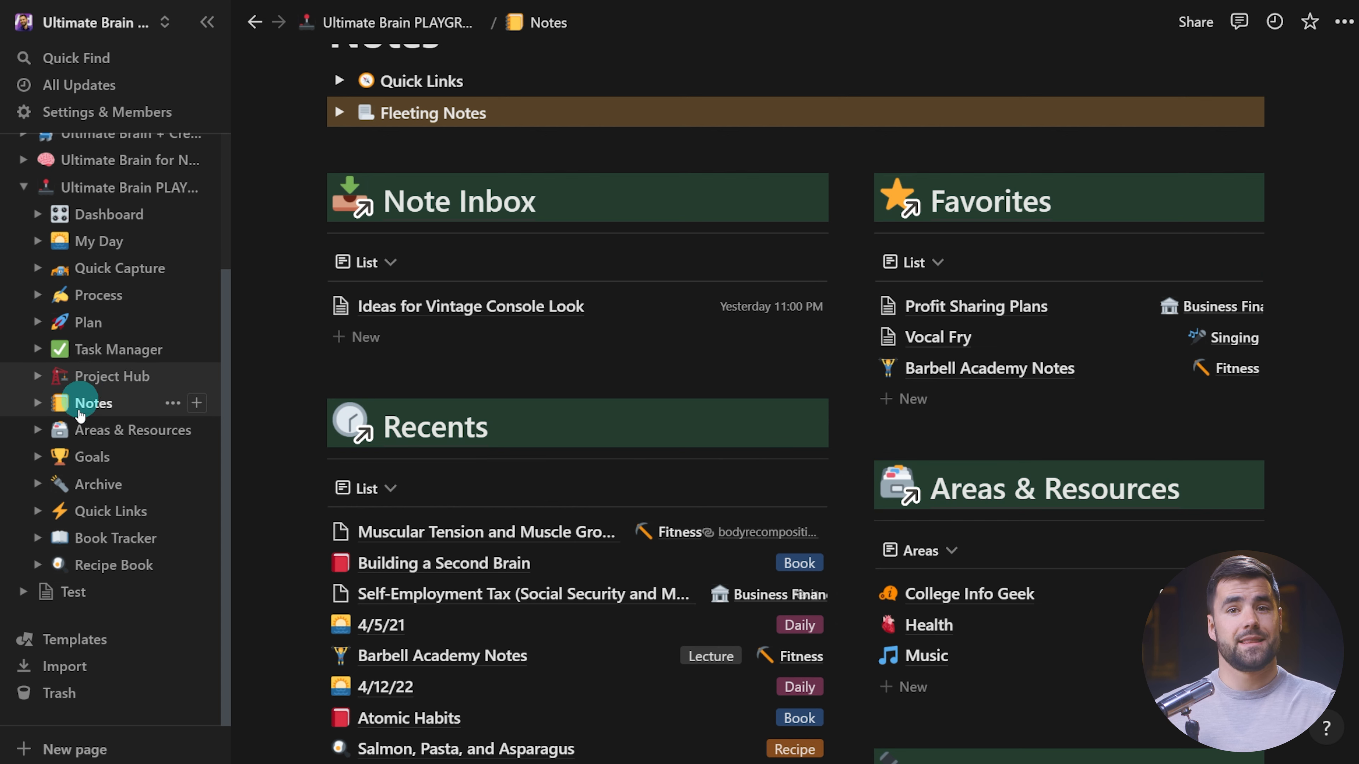
Open the Book Tracker and look through its To Read, Reading and All Books views.
left_click(107, 538)
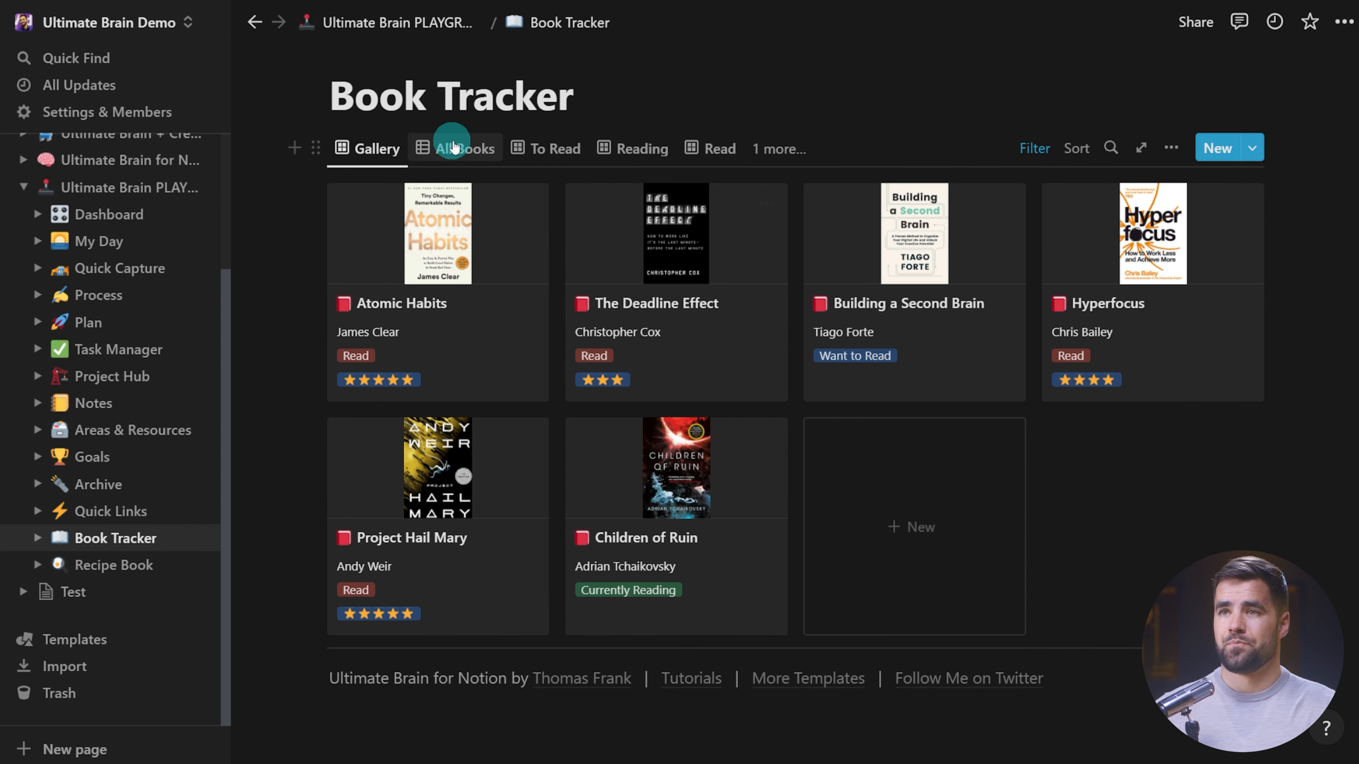
left_click(546, 148)
left_click(639, 337)
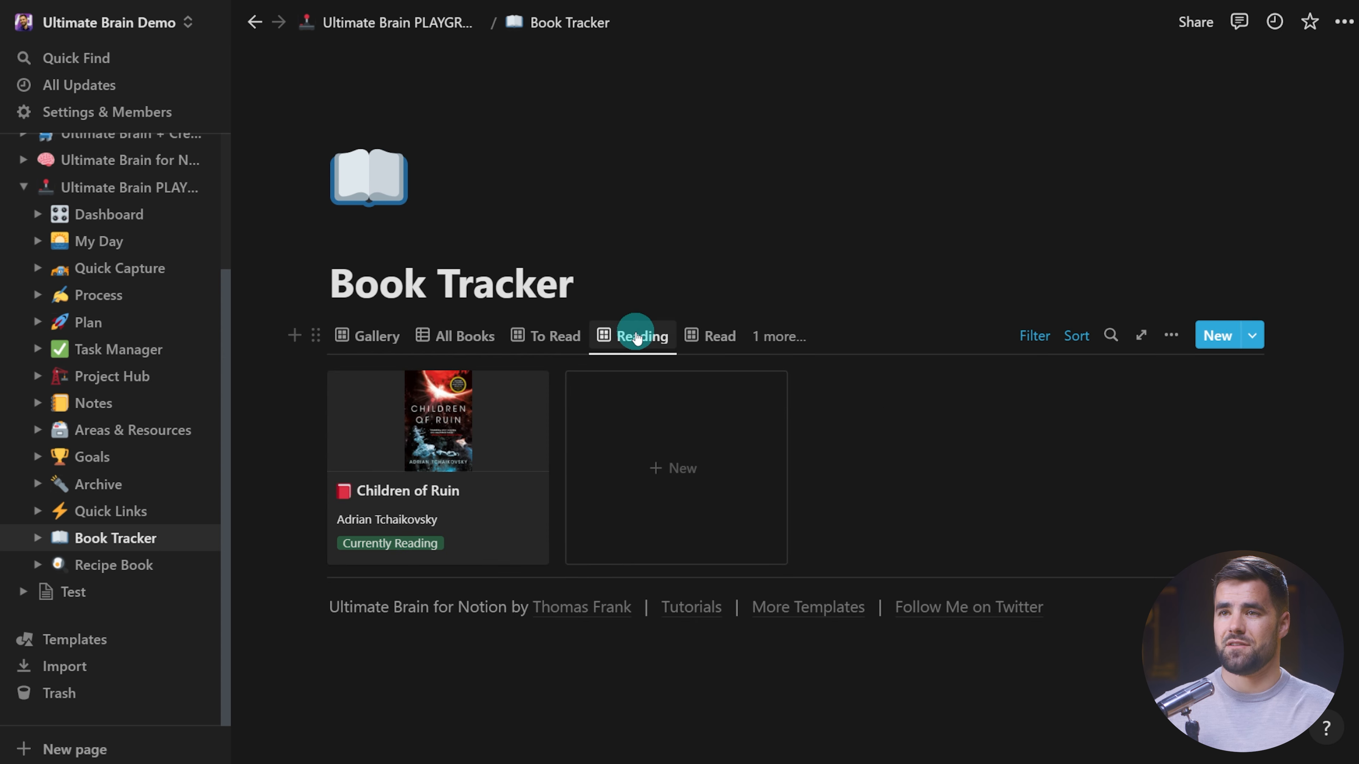
left_click(463, 336)
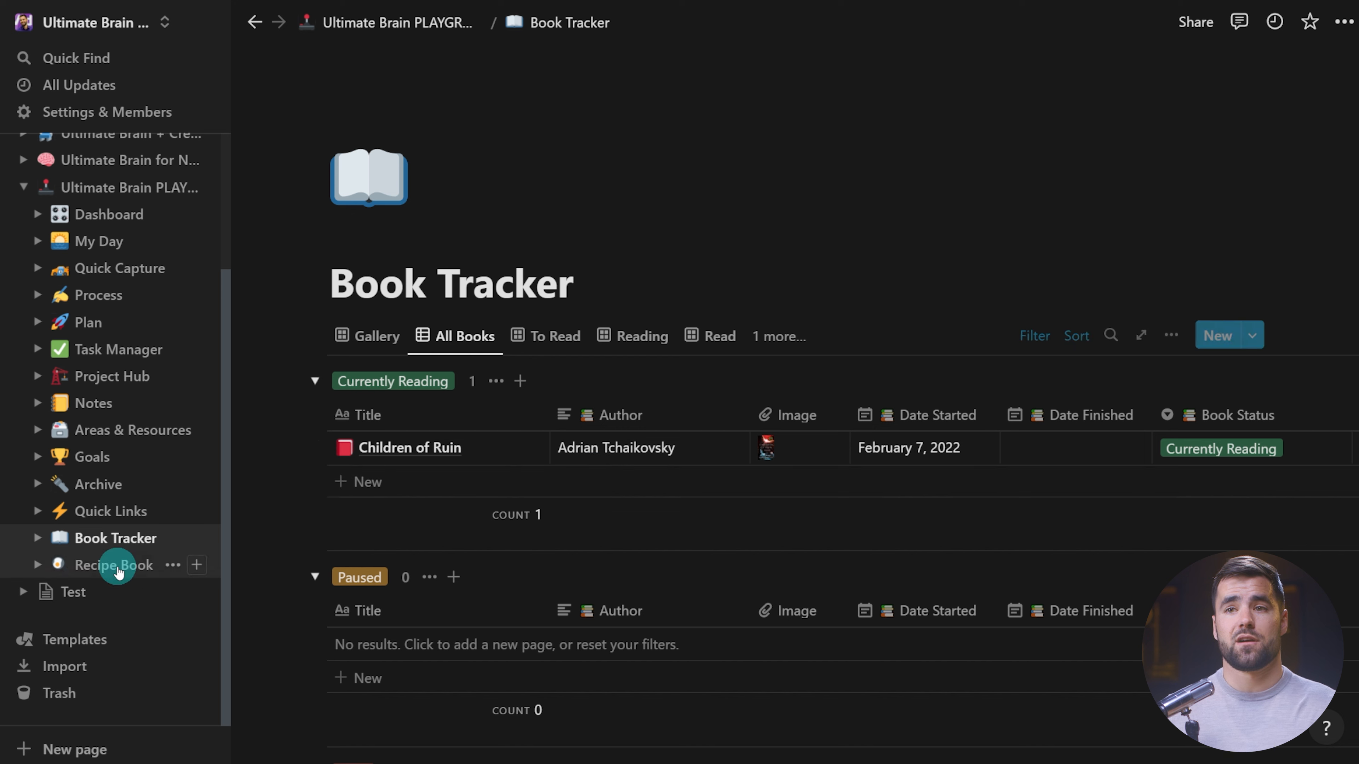
View the Recipe Book page, then return to the Book Tracker in its Gallery view.
left_click(122, 560)
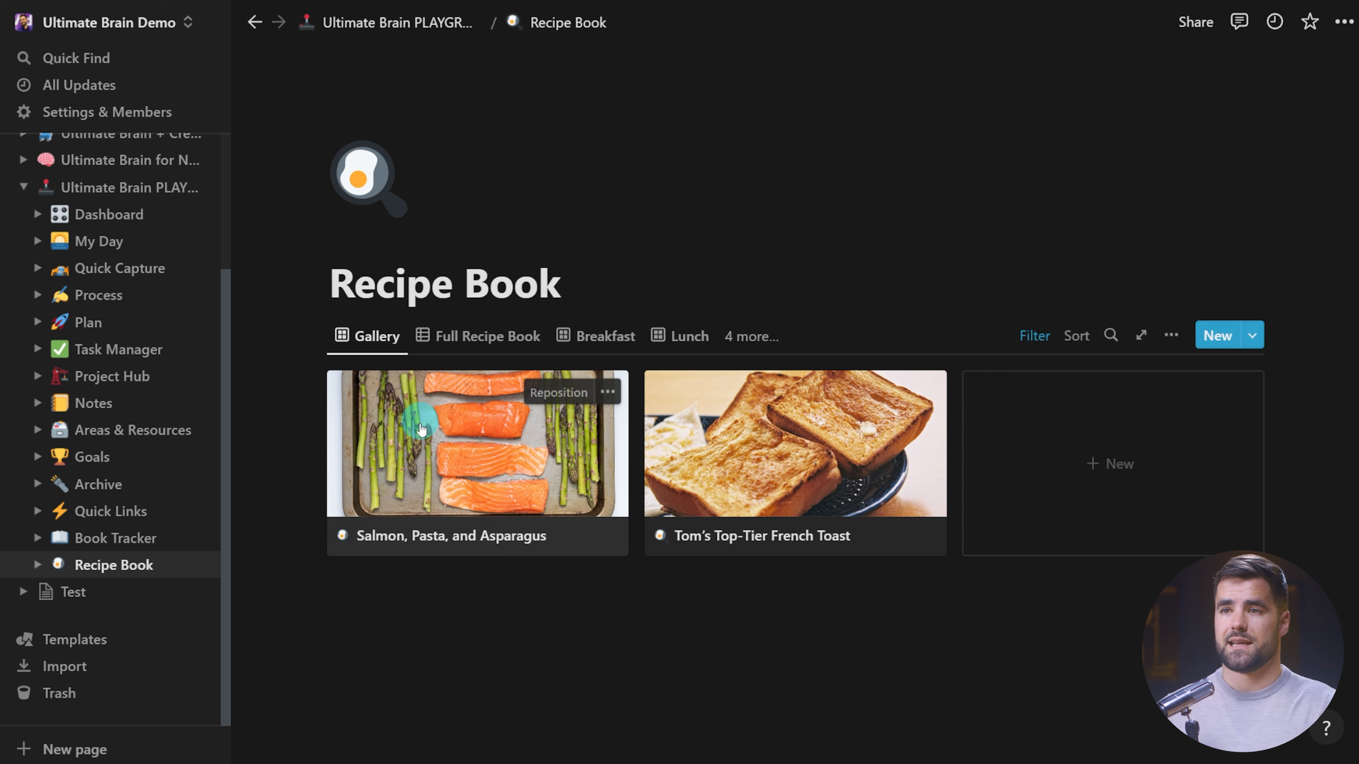
left_click(99, 538)
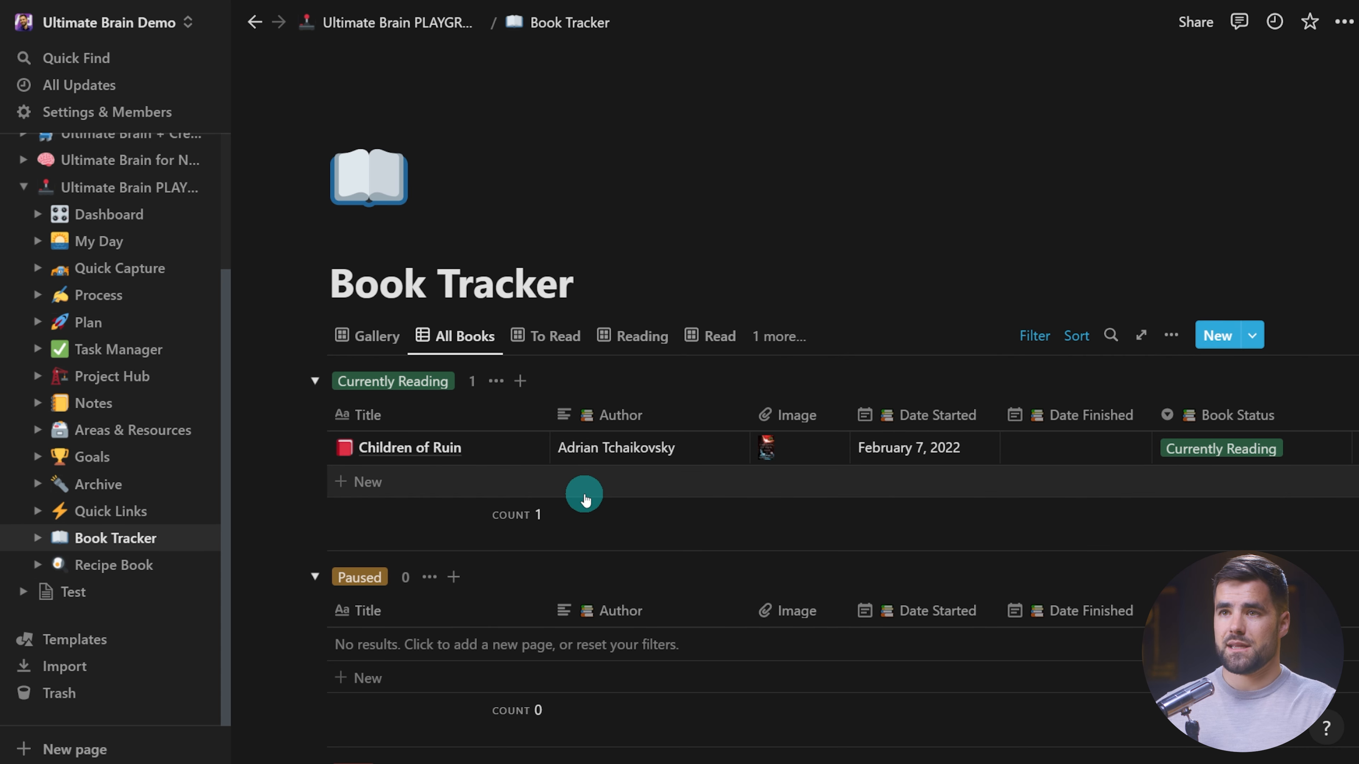
left_click(377, 336)
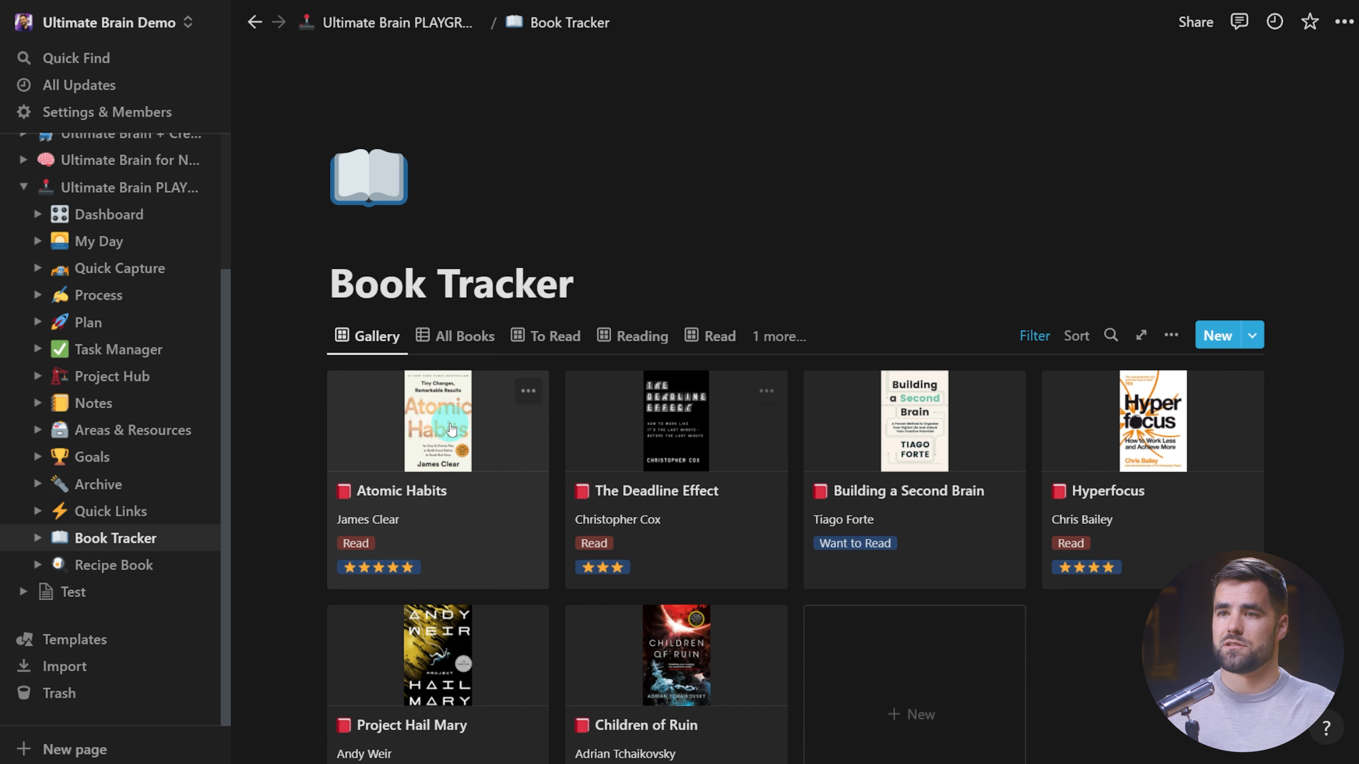
Open the book The Deadline Effect as a full page and expand its hidden properties.
left_click(694, 446)
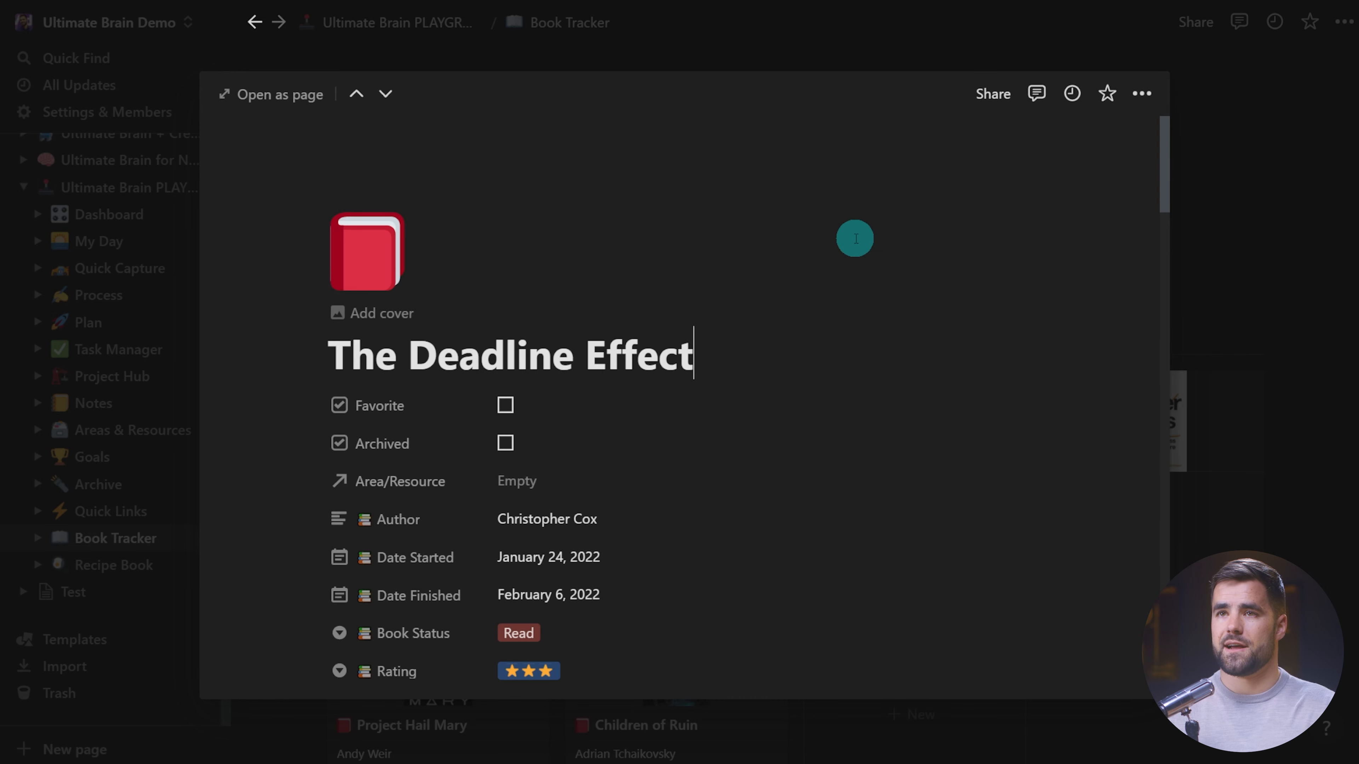
left_click(279, 93)
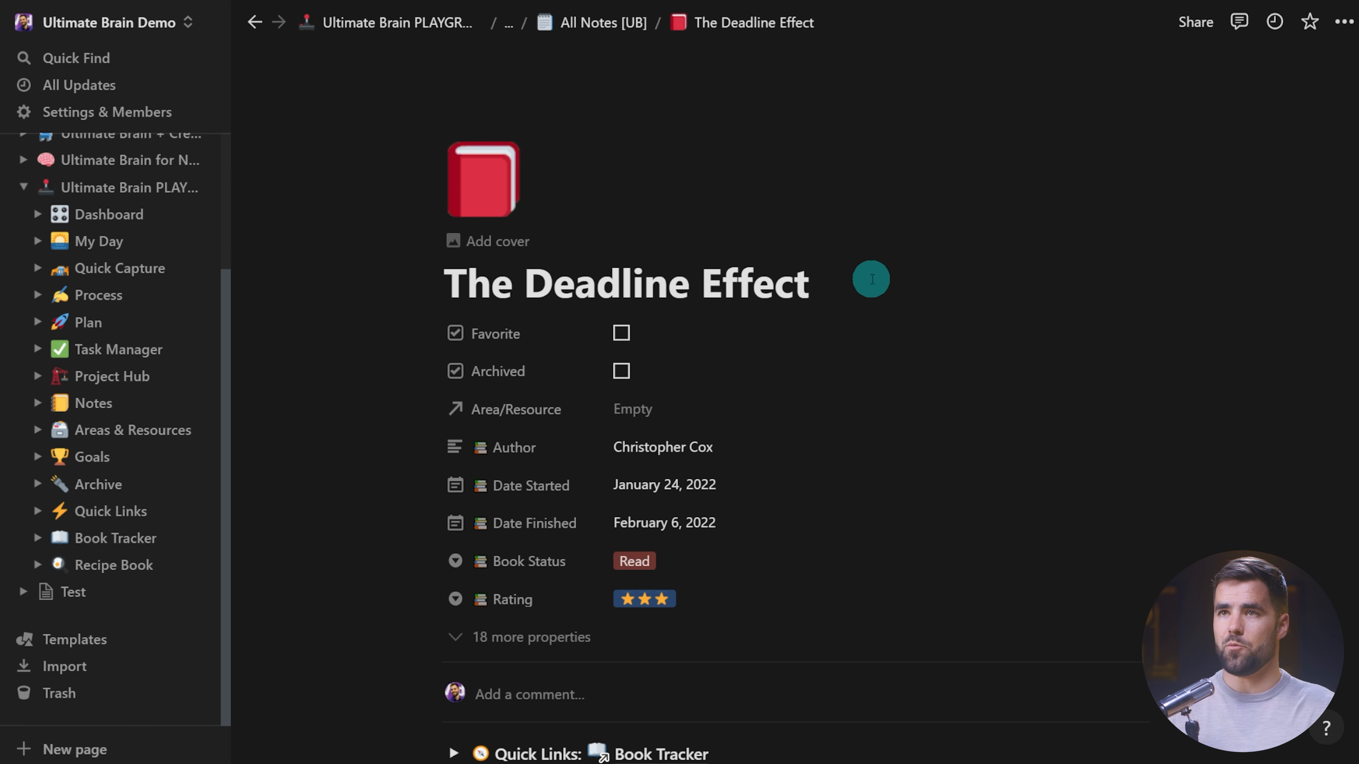
scroll(968, 564, "down", 2)
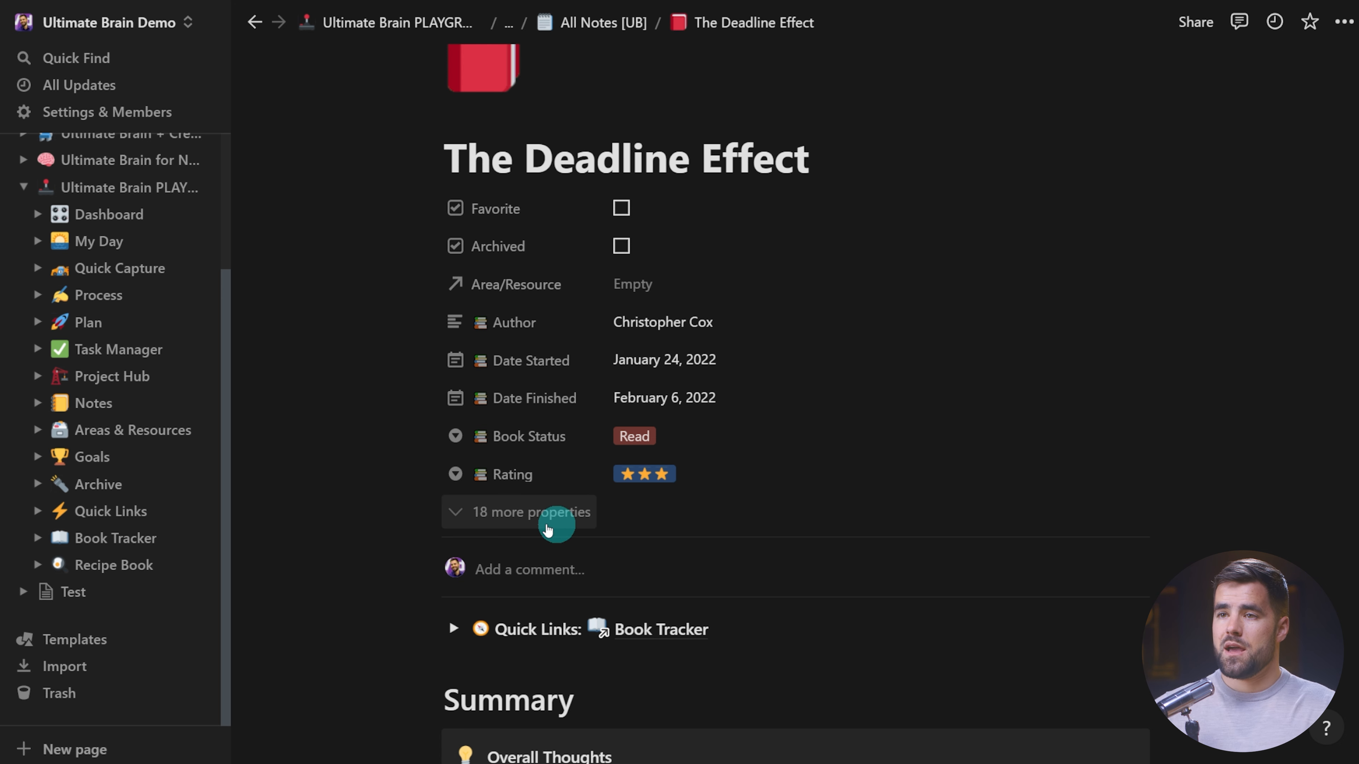
left_click(465, 524)
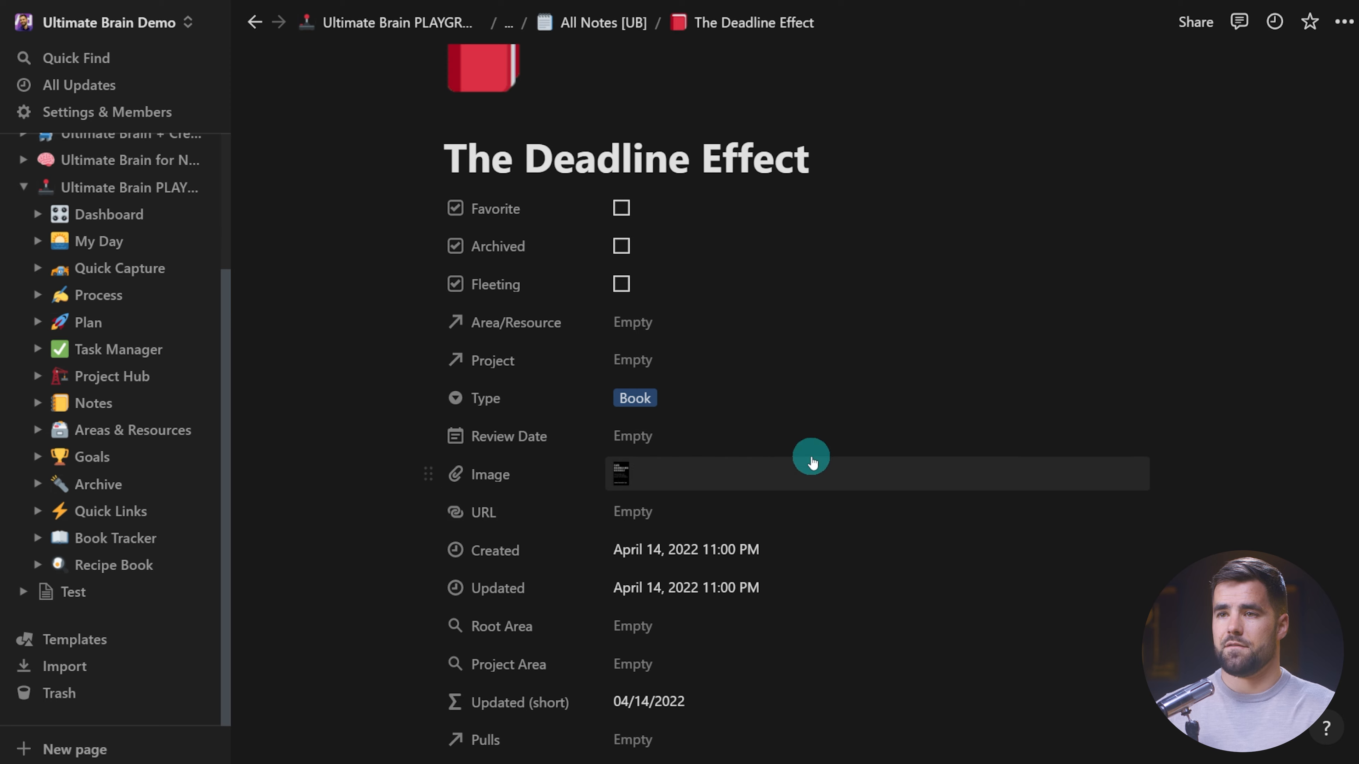
Examine the full property list down to the Book Tracker properties, and check the Author property's settings without changing them.
scroll(813, 456, "down", 7)
scroll(674, 455, "up", 9)
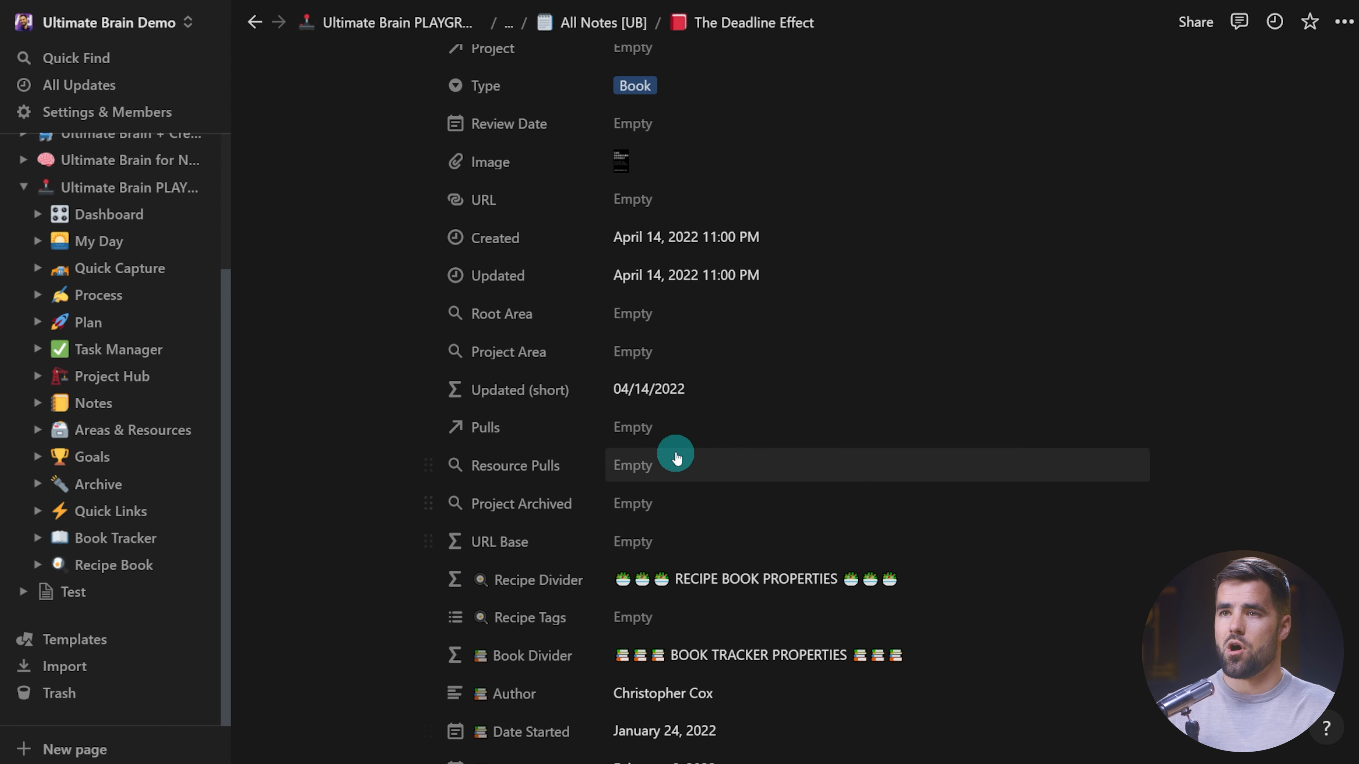
scroll(658, 386, "down", 6)
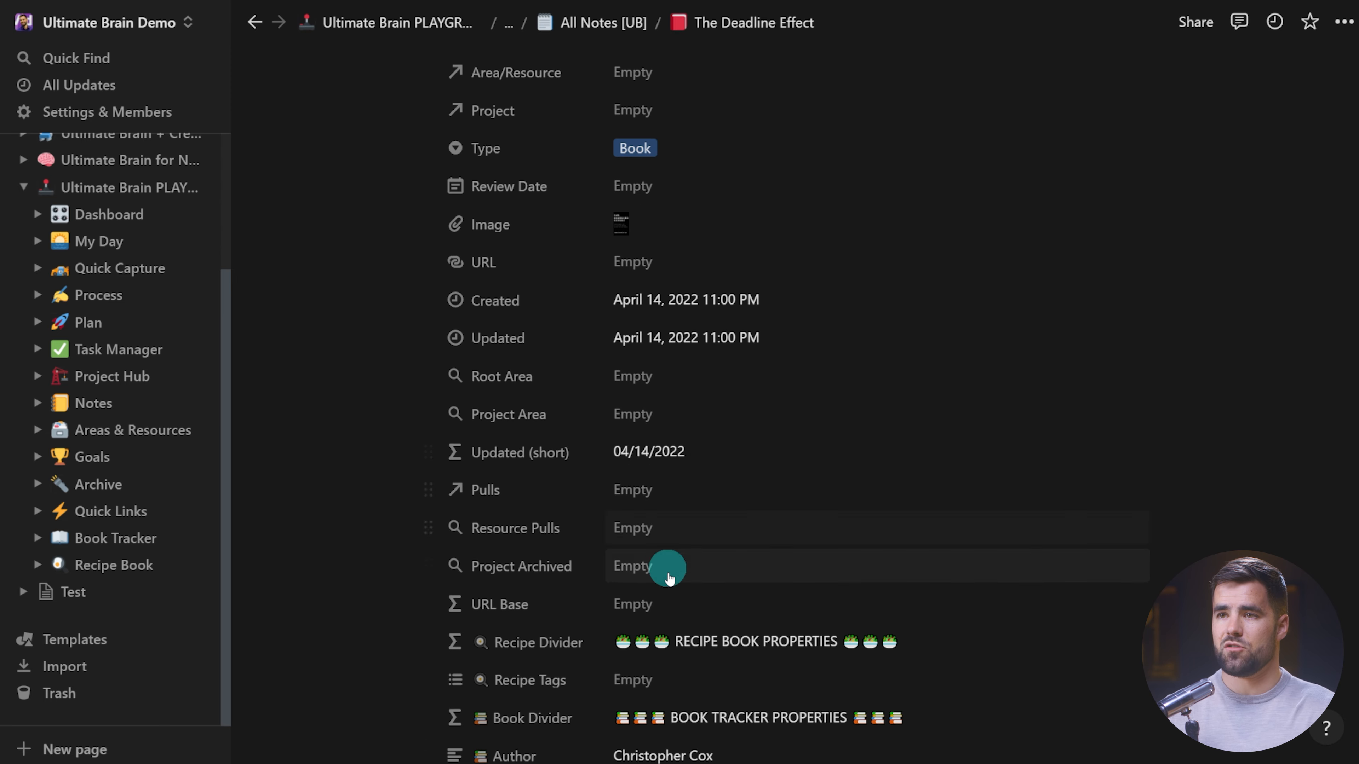
scroll(662, 564, "up", 3)
scroll(679, 570, "down", 8)
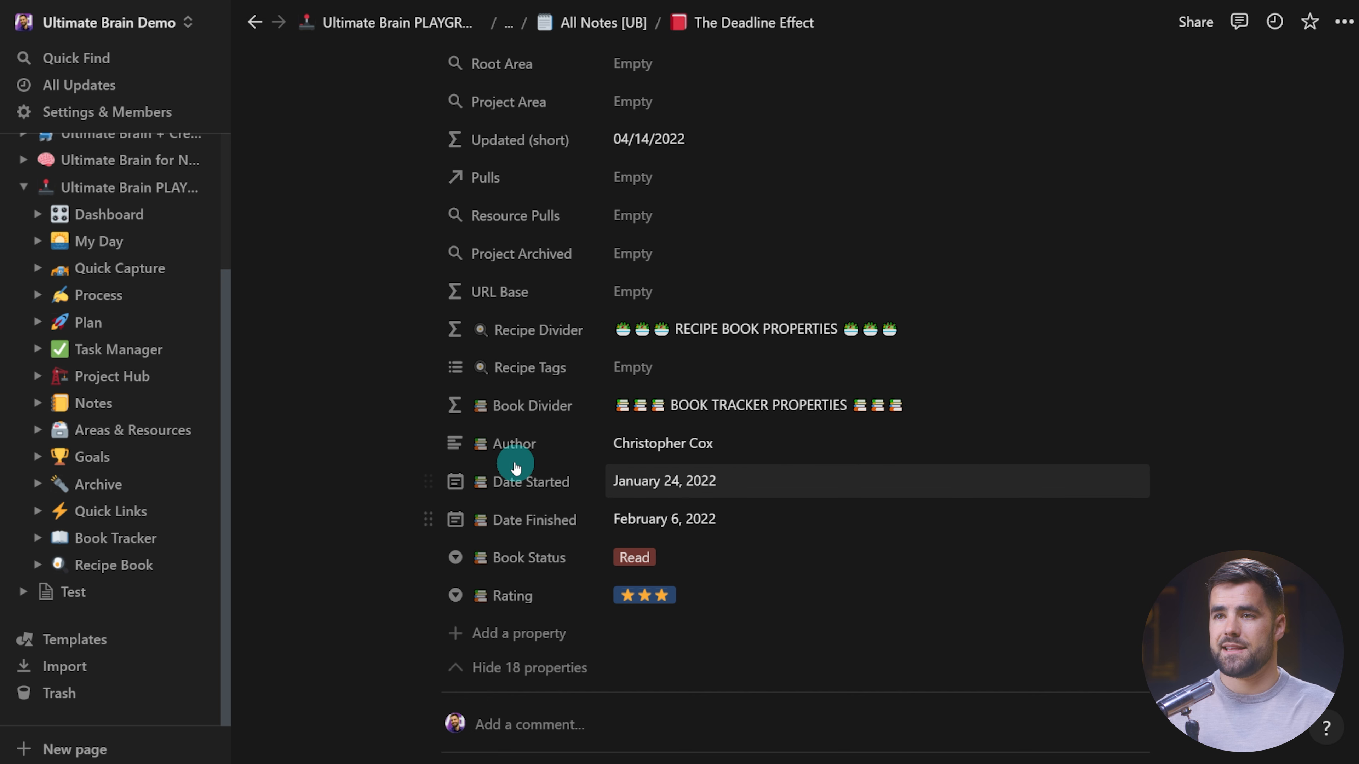
left_click(474, 454)
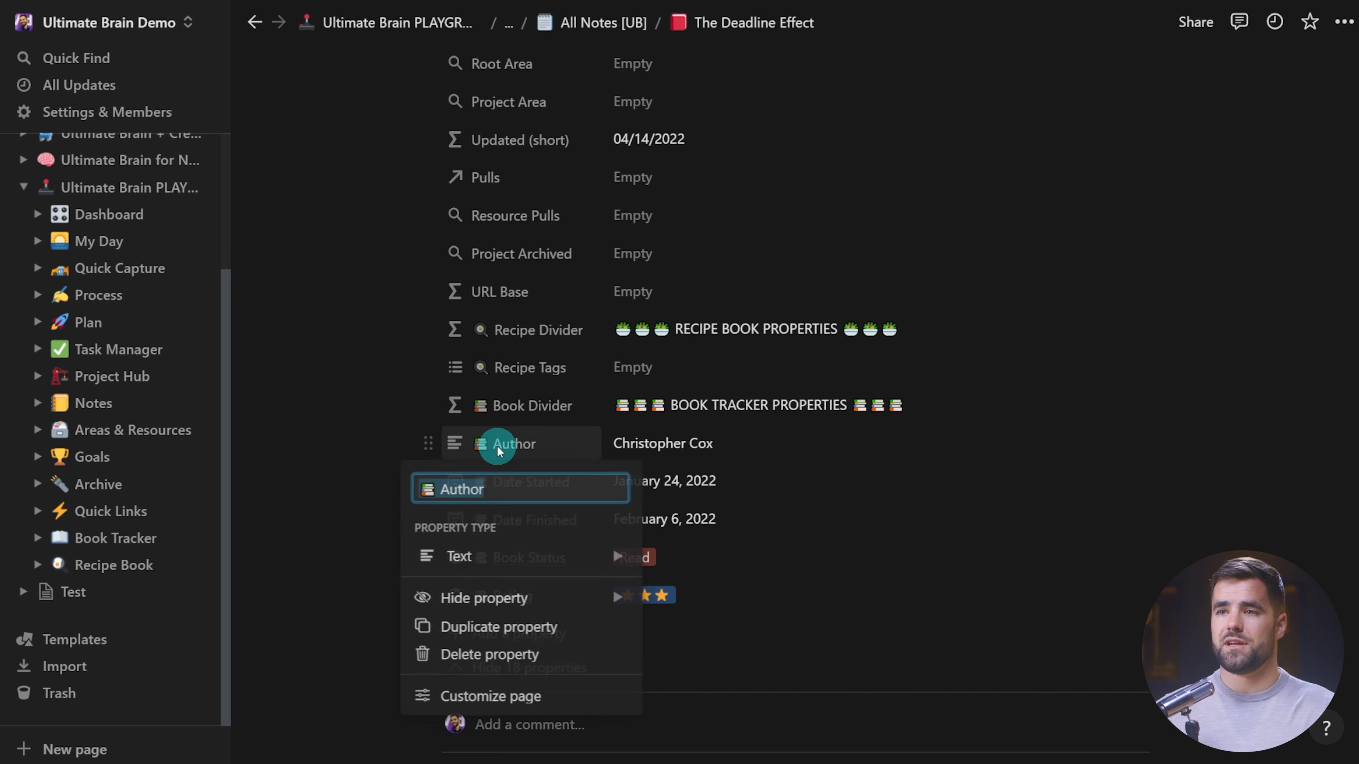
left_click(445, 489)
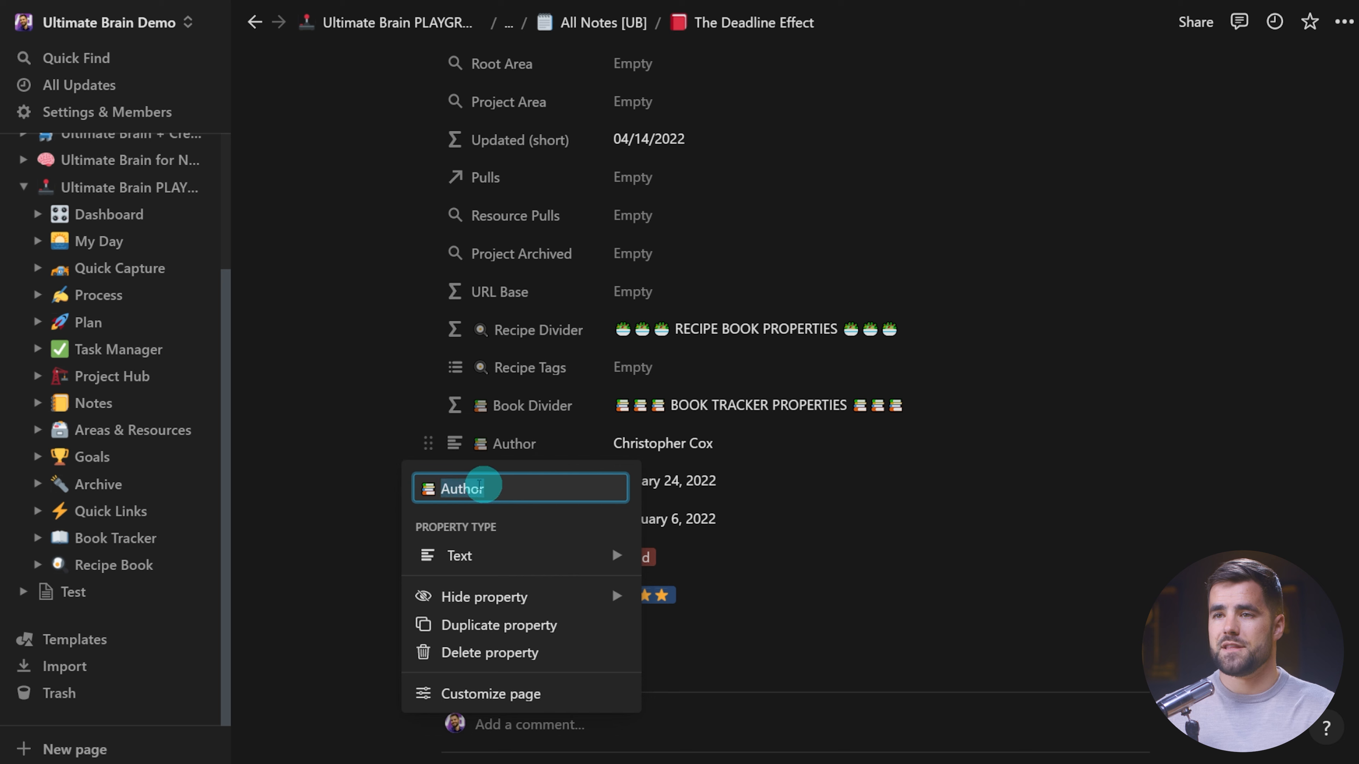
left_click(765, 450)
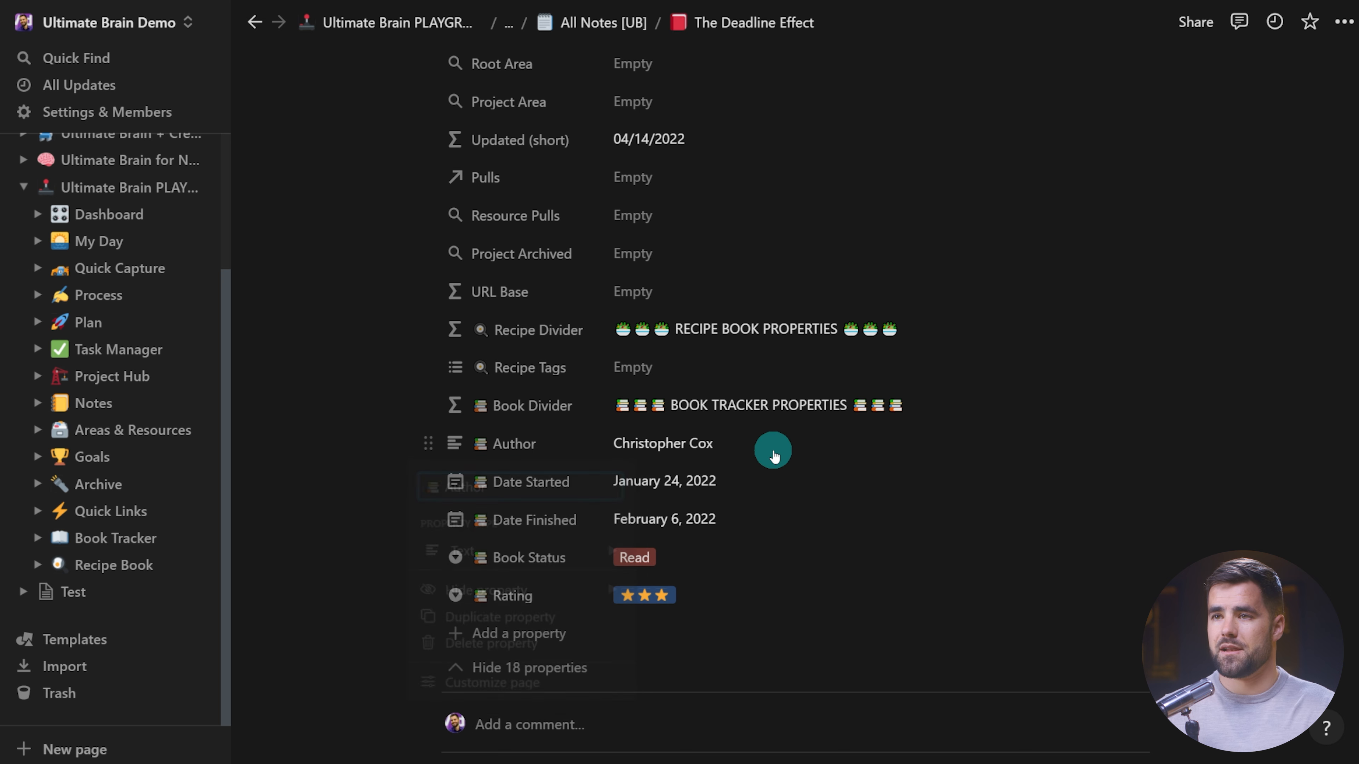
Open the Vocal Fry note from the Notes page's Favorites as a full page and review its recipe and book properties.
left_click(86, 407)
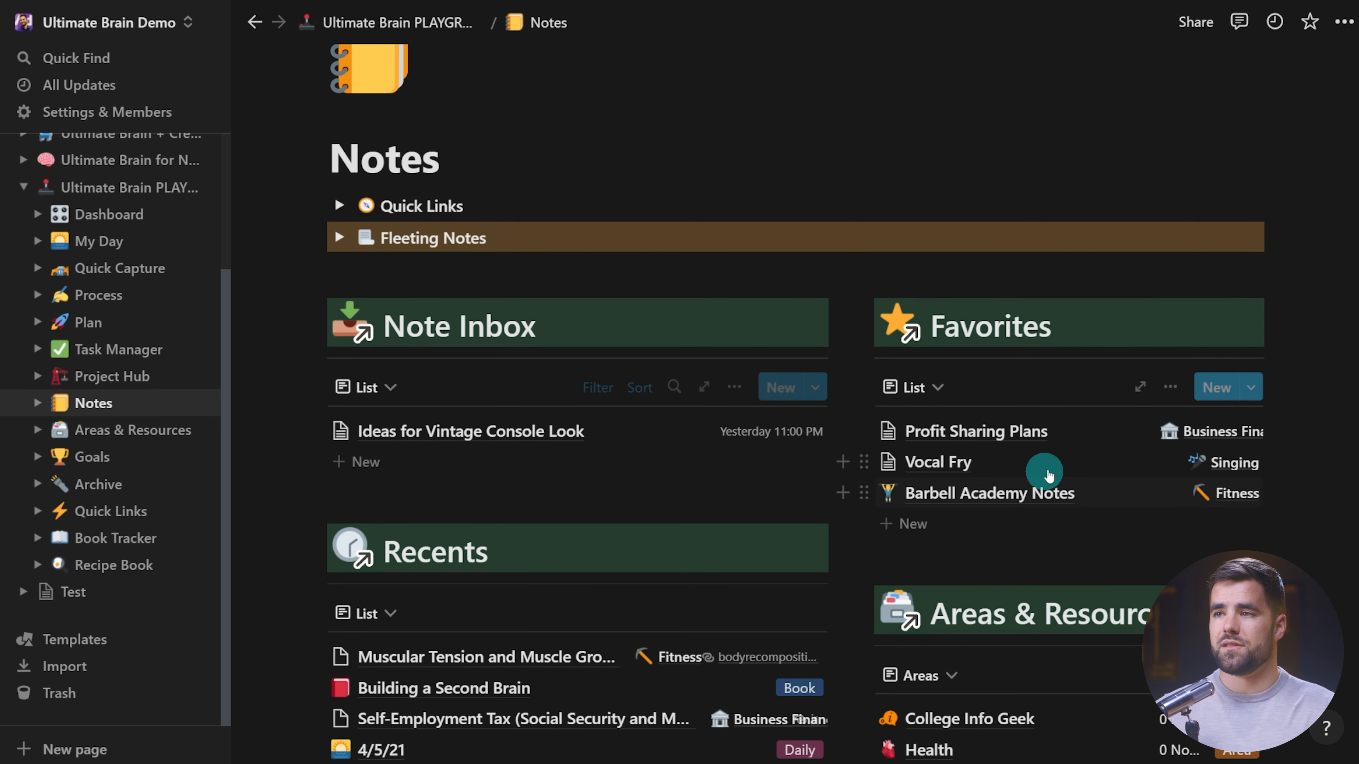
left_click(958, 462)
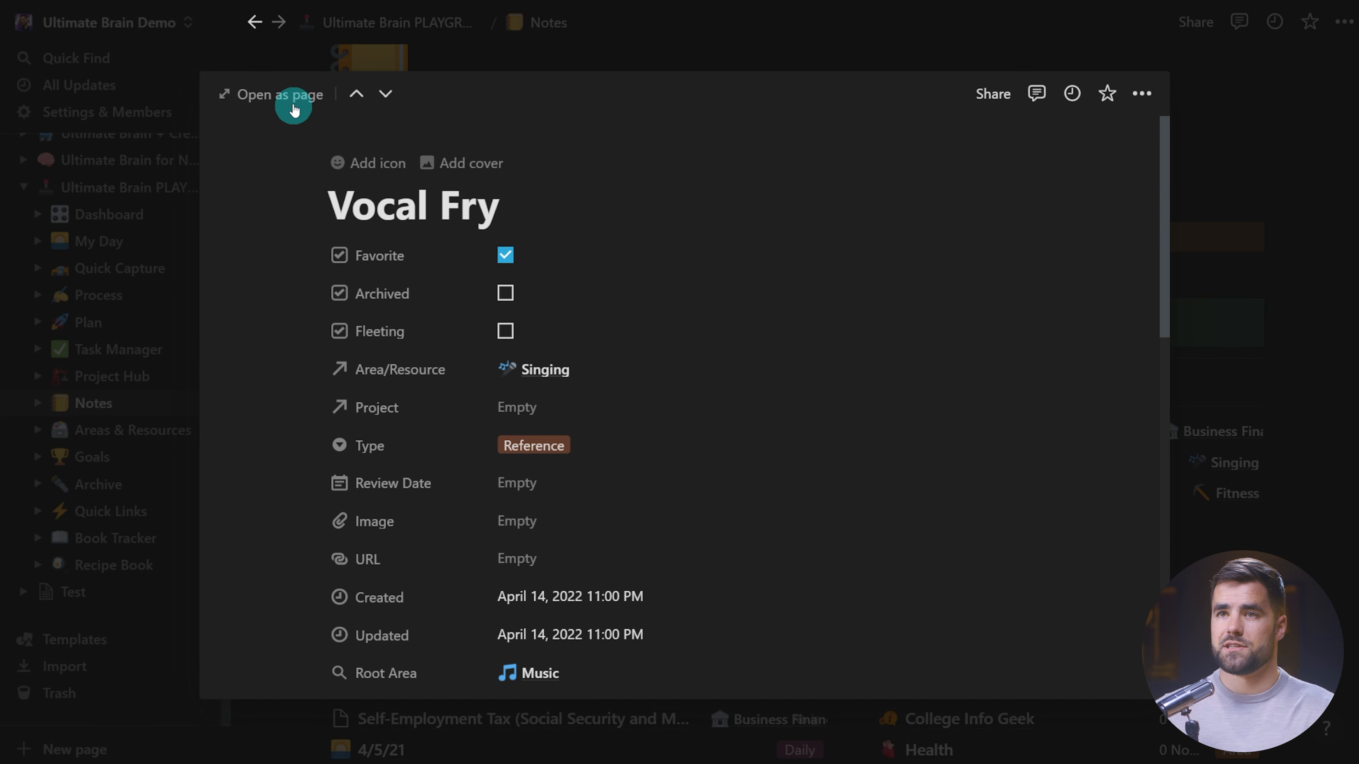
left_click(294, 108)
scroll(856, 398, "down", 10)
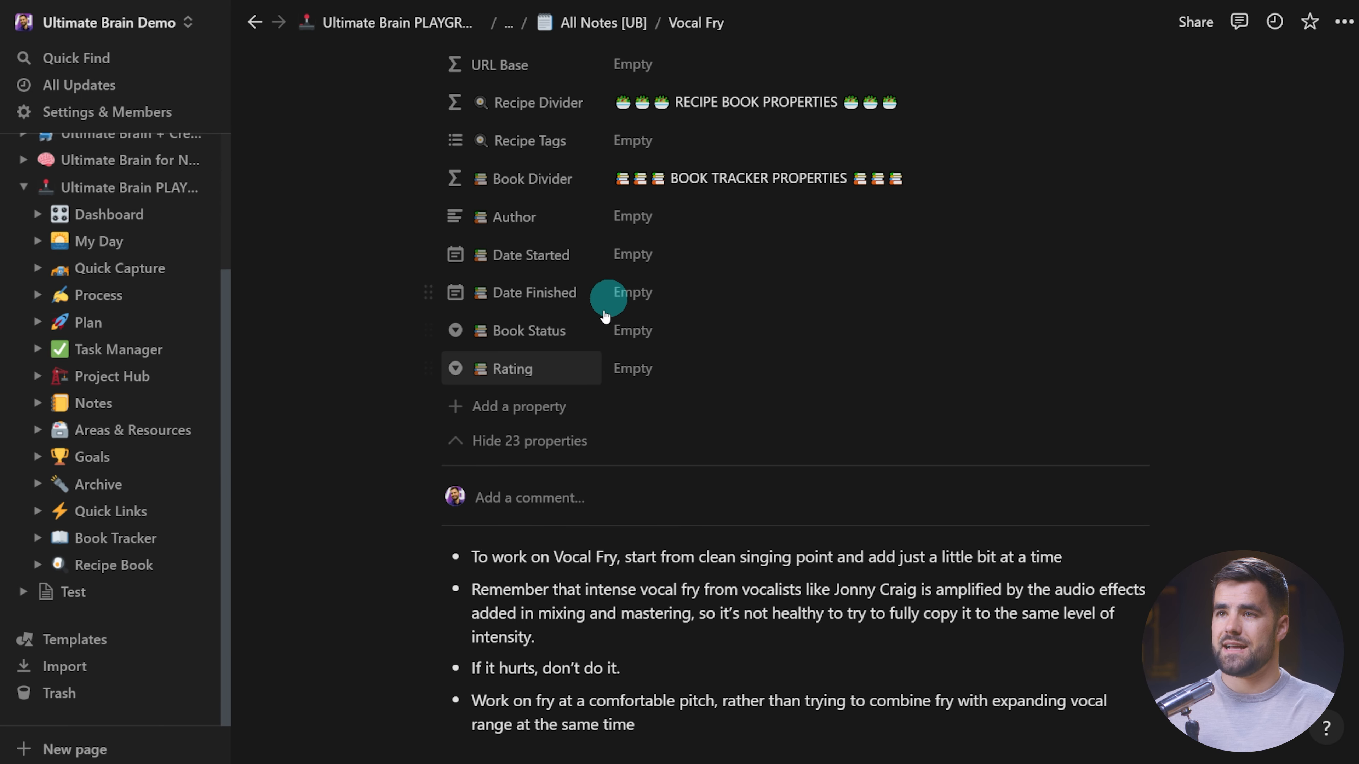
scroll(679, 358, "up", 5)
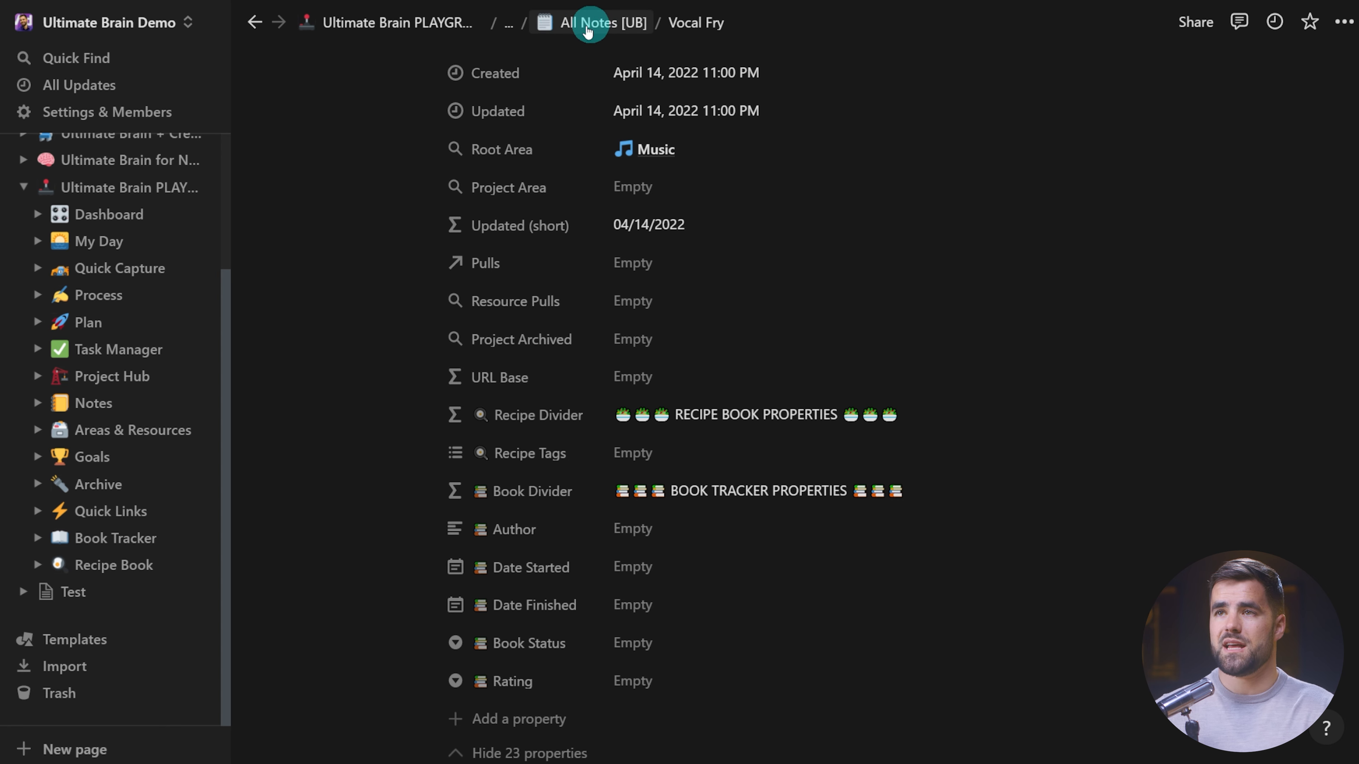
scroll(690, 364, "down", 1)
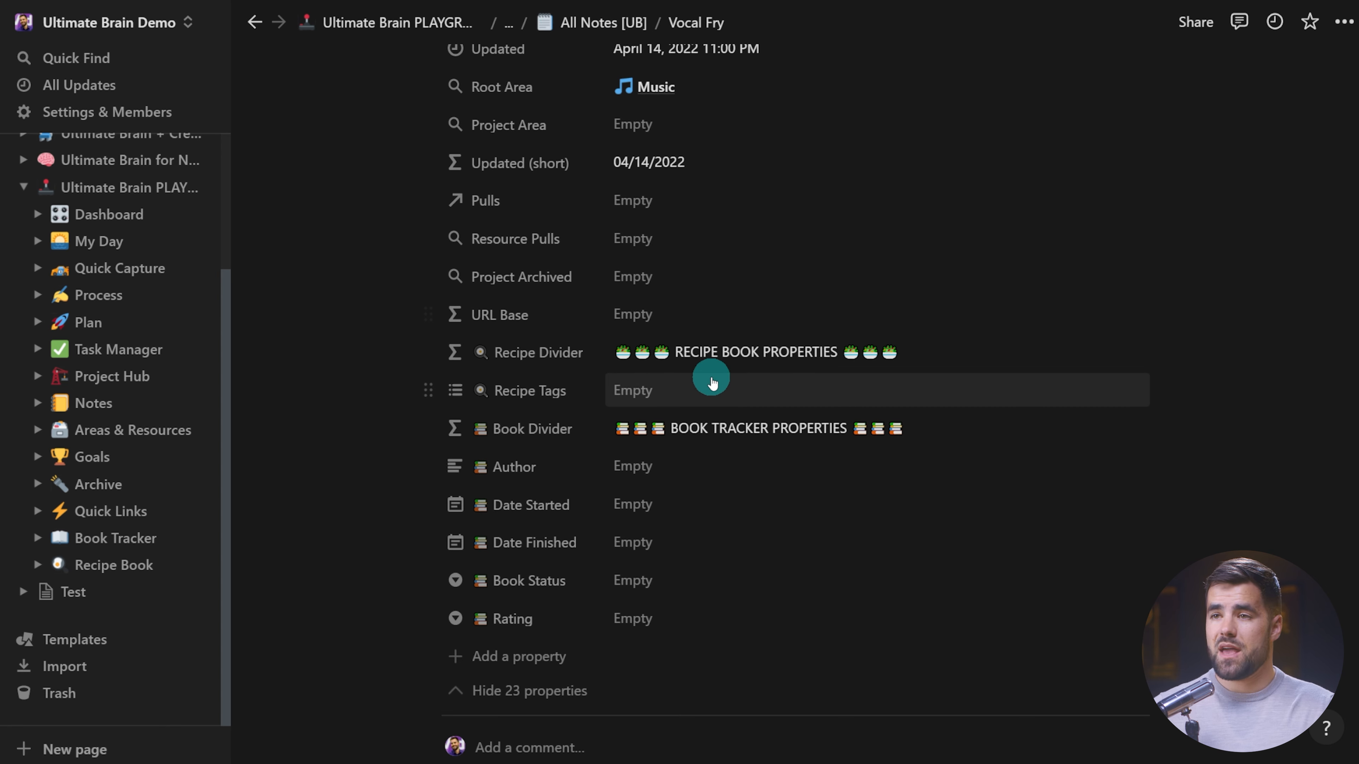
scroll(711, 399, "down", 4)
scroll(628, 477, "up", 12)
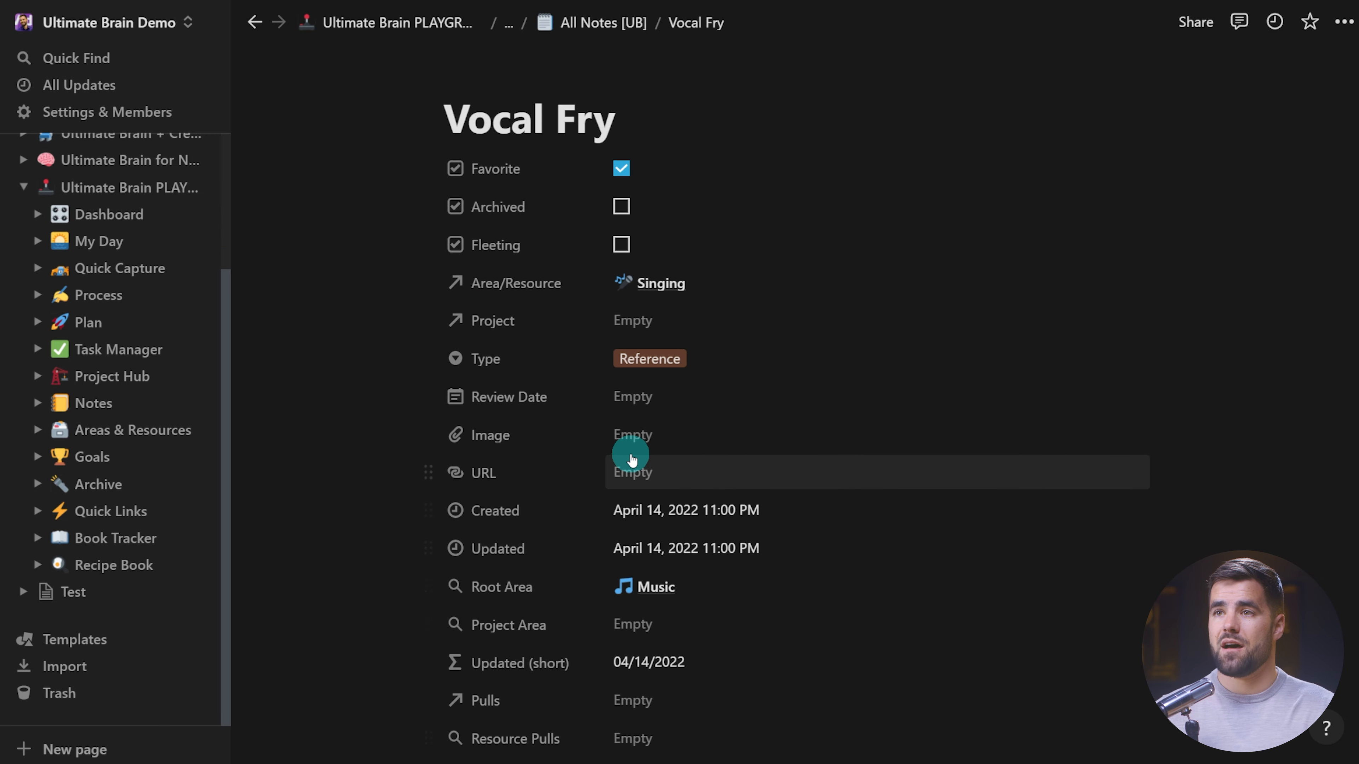
scroll(637, 435, "down", 10)
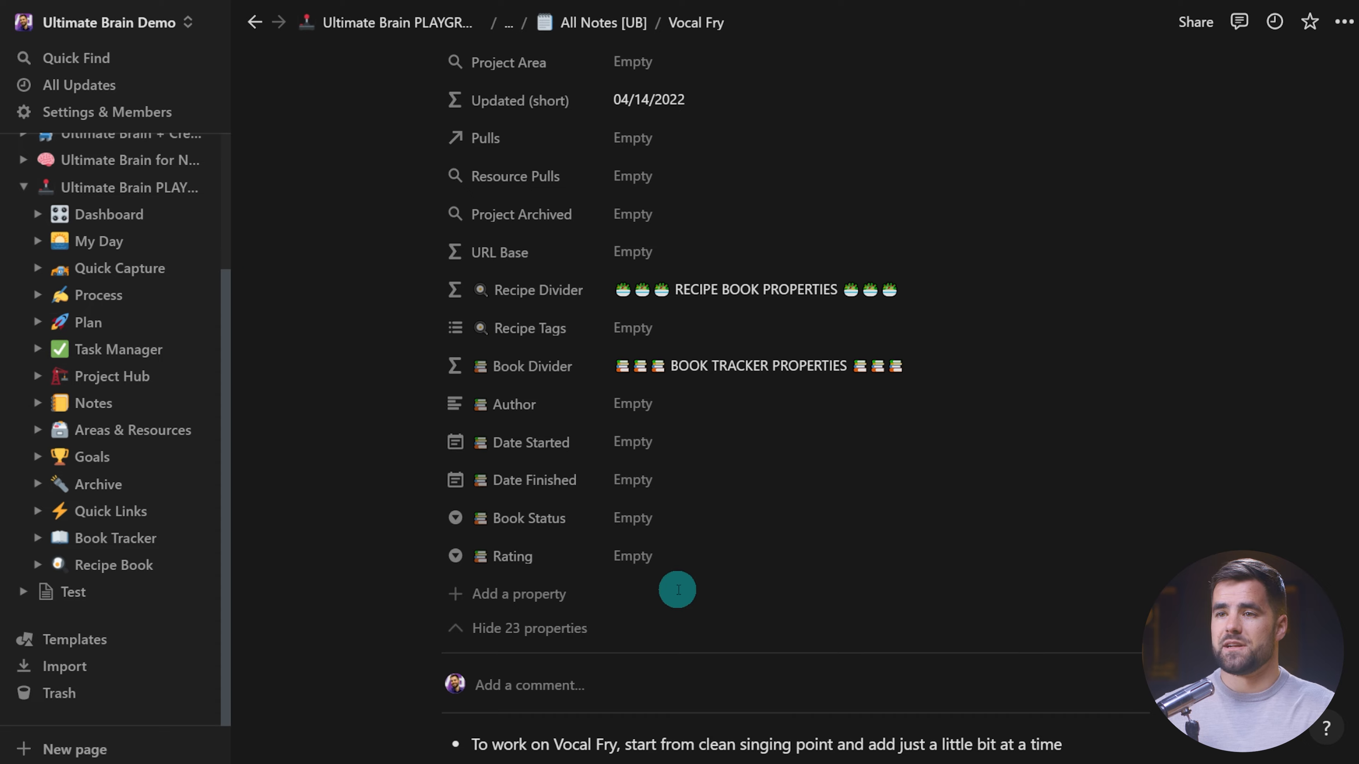
Go back through the visited pages to the Book Tracker gallery and close The Deadline Effect preview.
key("ctrl+[")
key("ctrl+[")
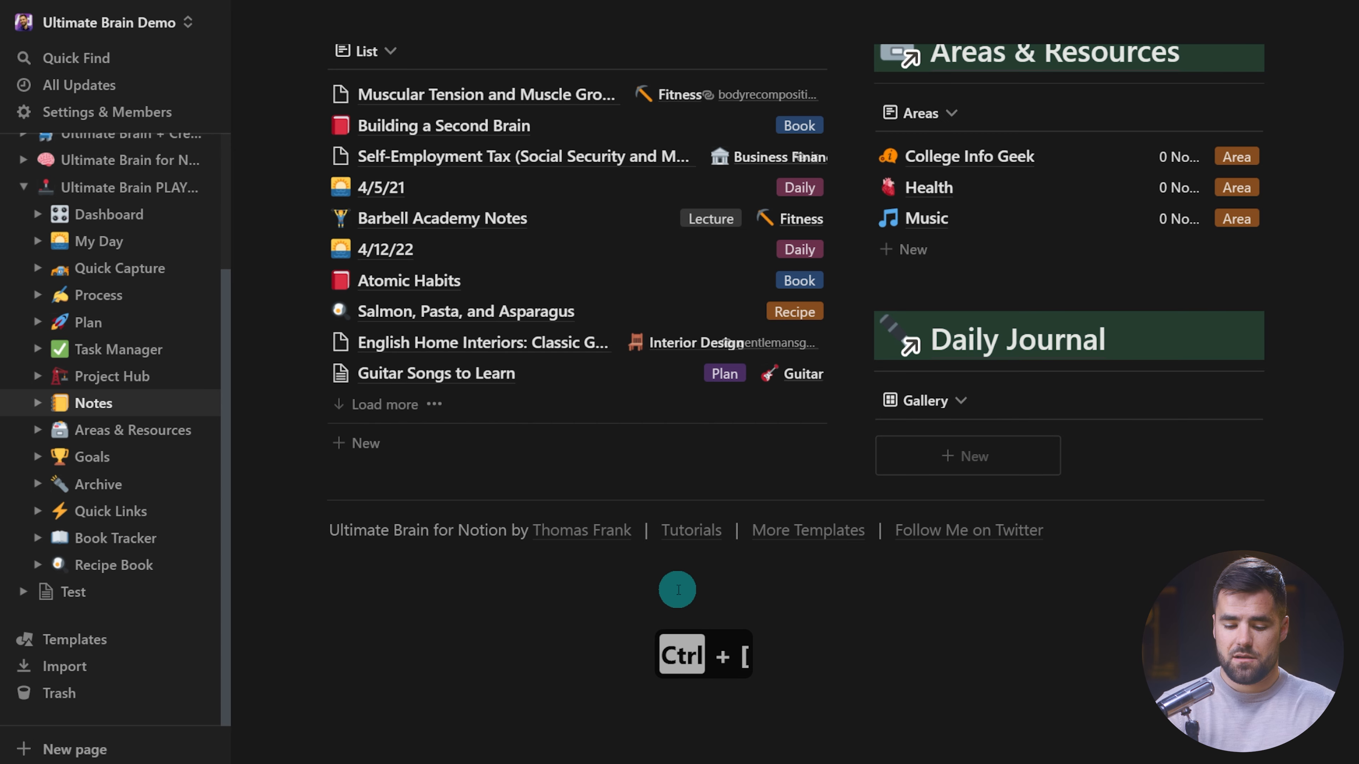
key("ctrl+[")
key("ctrl+[")
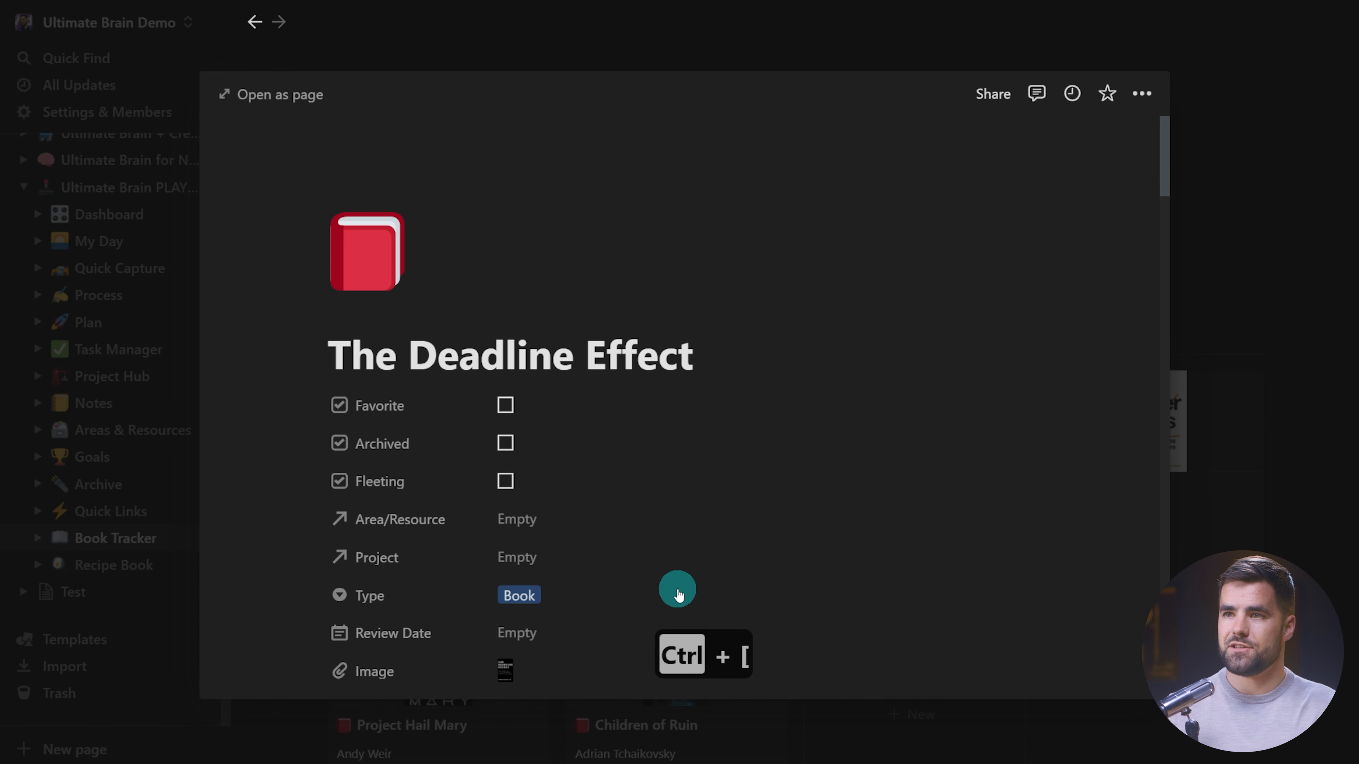
left_click(1213, 479)
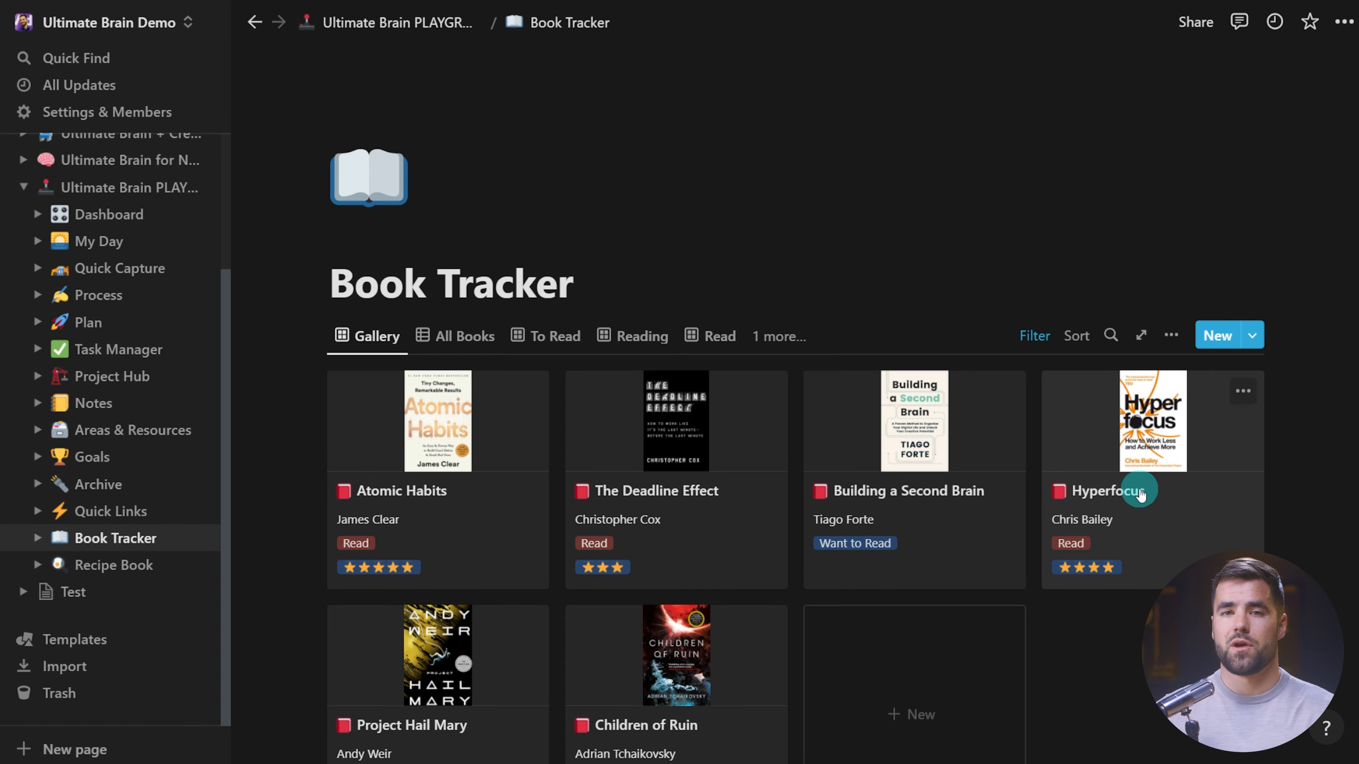
Inspect the Gallery view's options and its filter rules for Type, Fleeting and Archived.
scroll(874, 344, "down", 2)
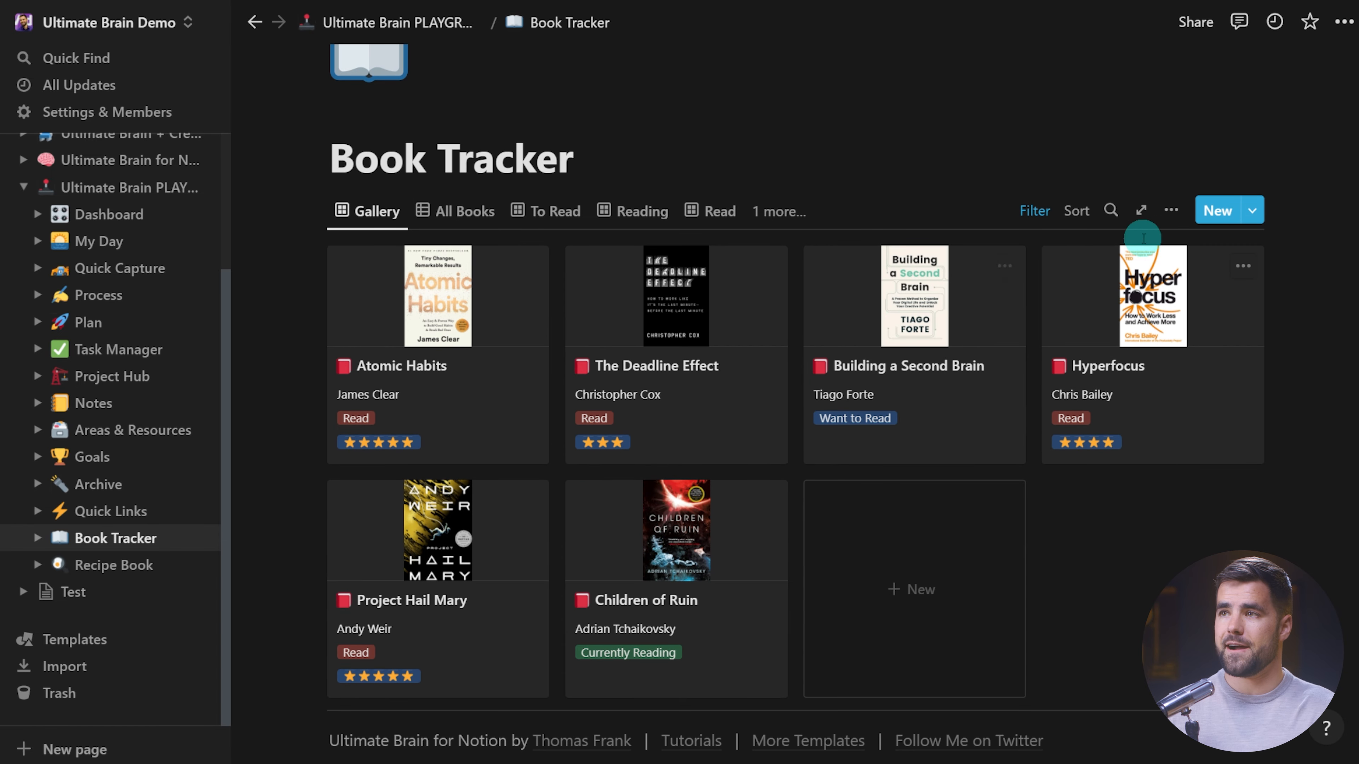
left_click(1170, 212)
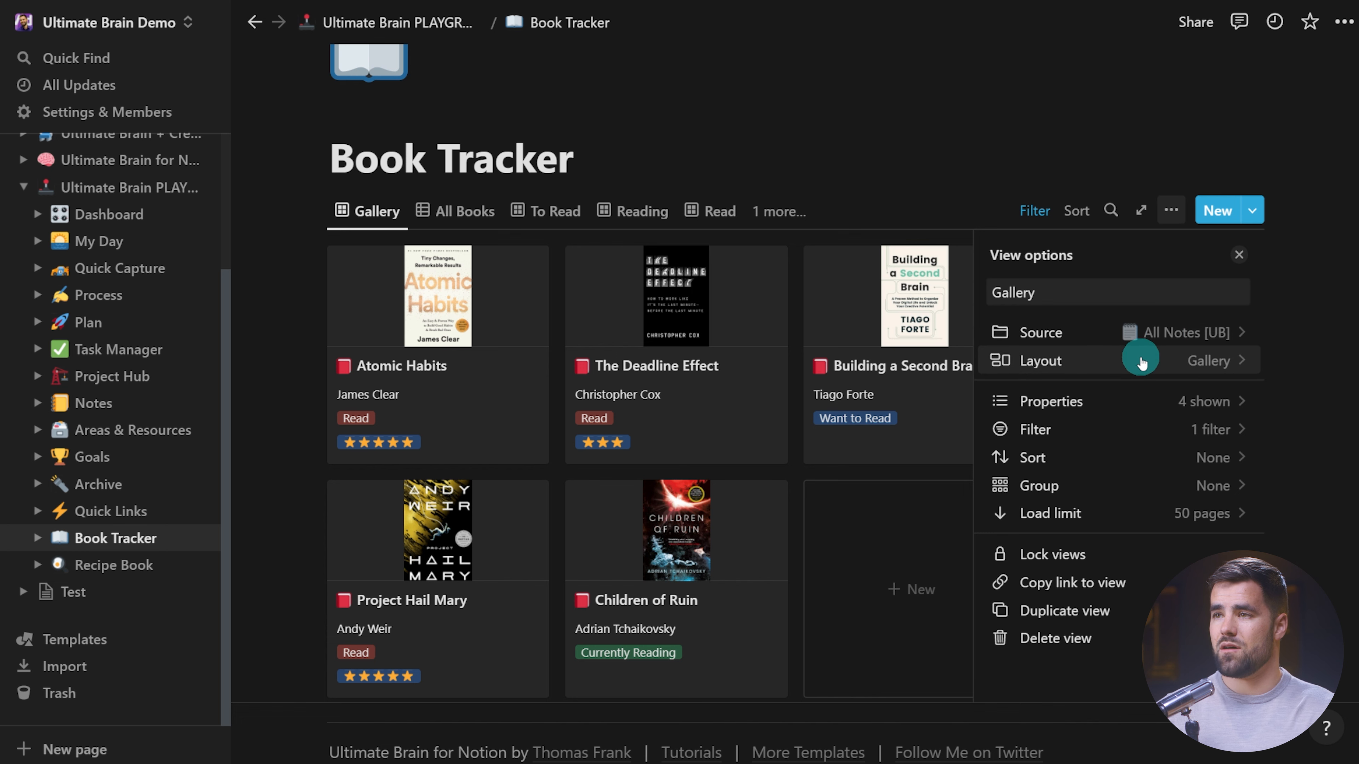
left_click(1033, 210)
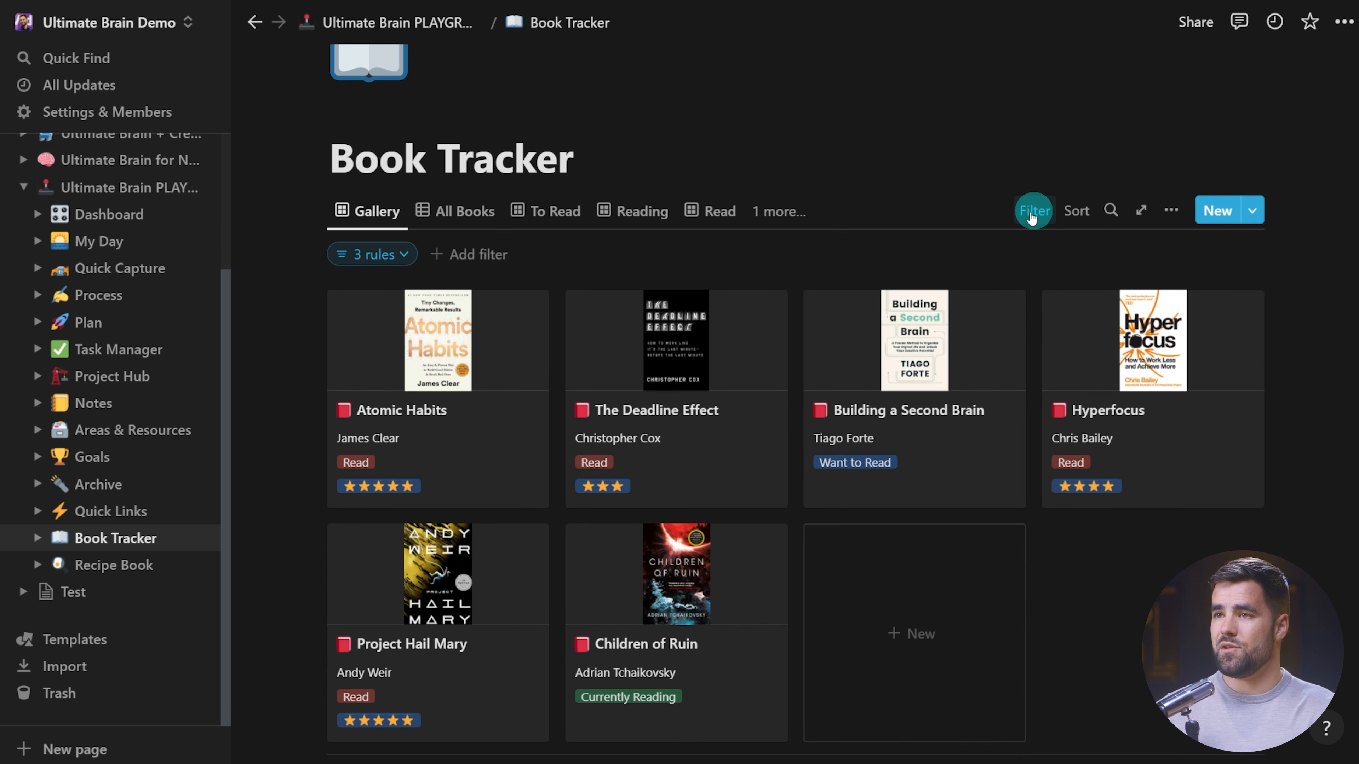
left_click(392, 255)
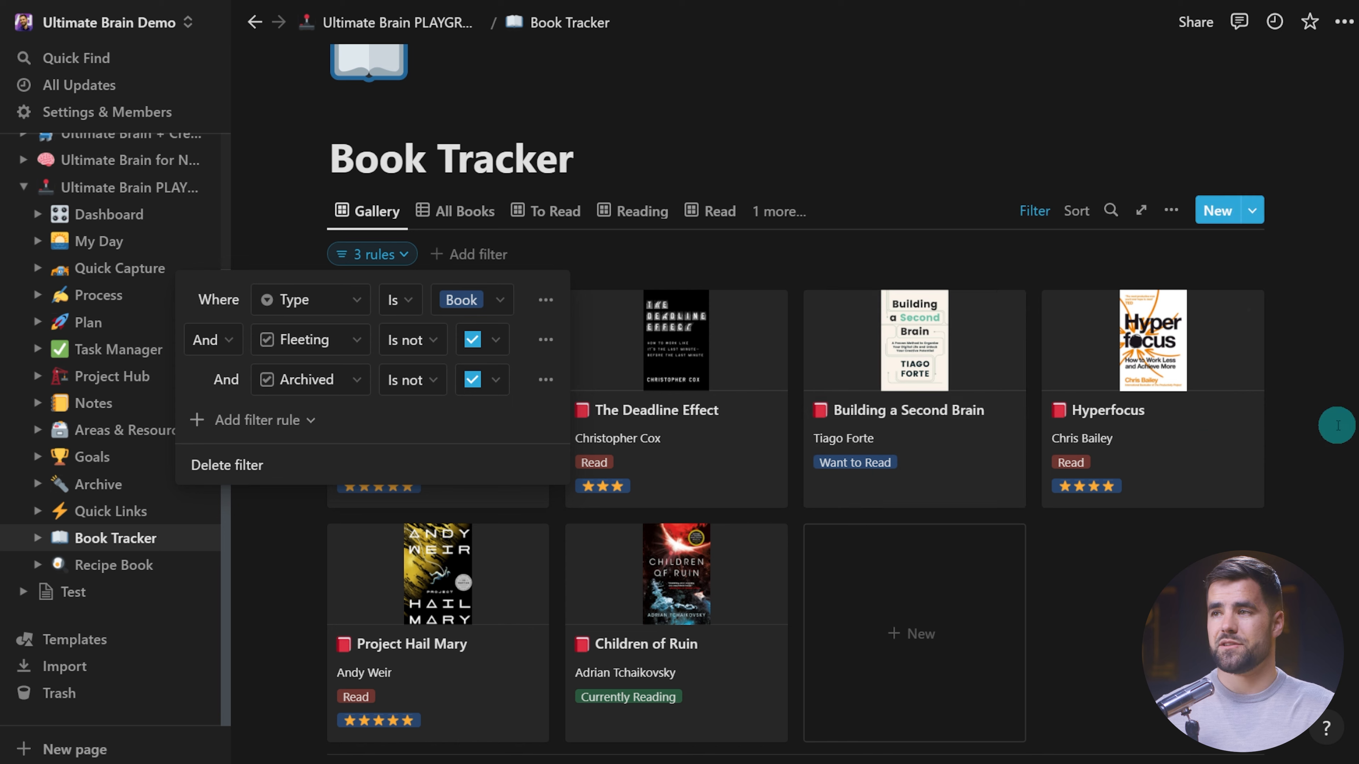
left_click(683, 263)
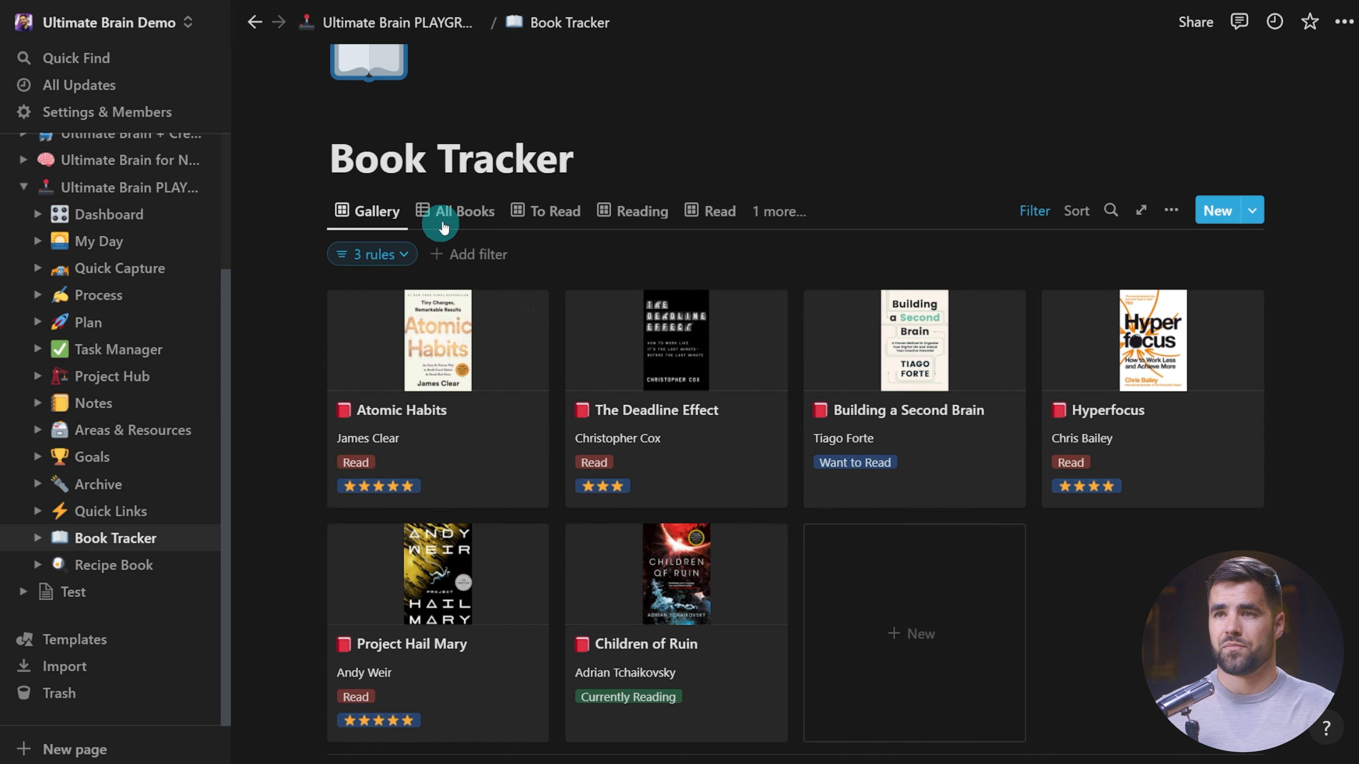
Switch the Book Tracker through the All Books view to the To Read view.
left_click(454, 211)
left_click(549, 211)
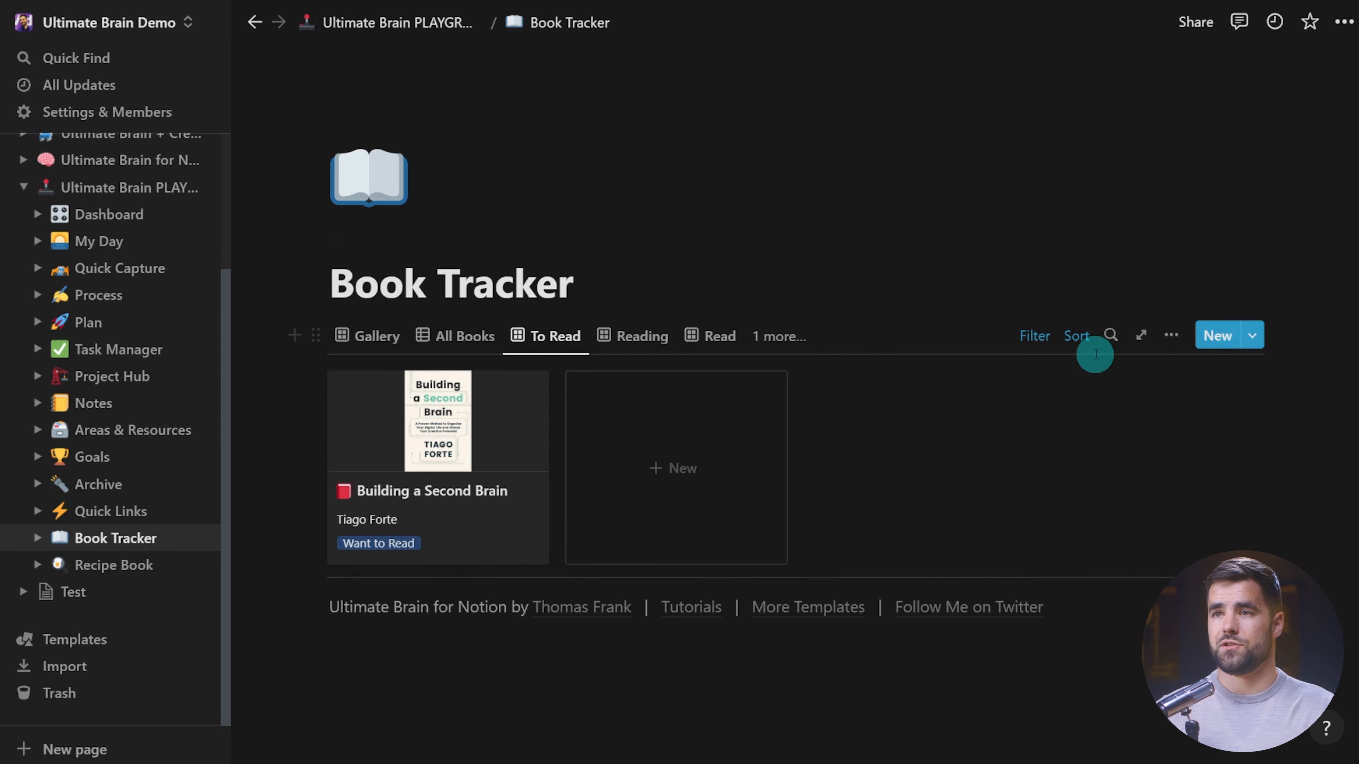
Return the Book Tracker to the Gallery view and review the Book Notes template's preset properties, including Type.
left_click(355, 336)
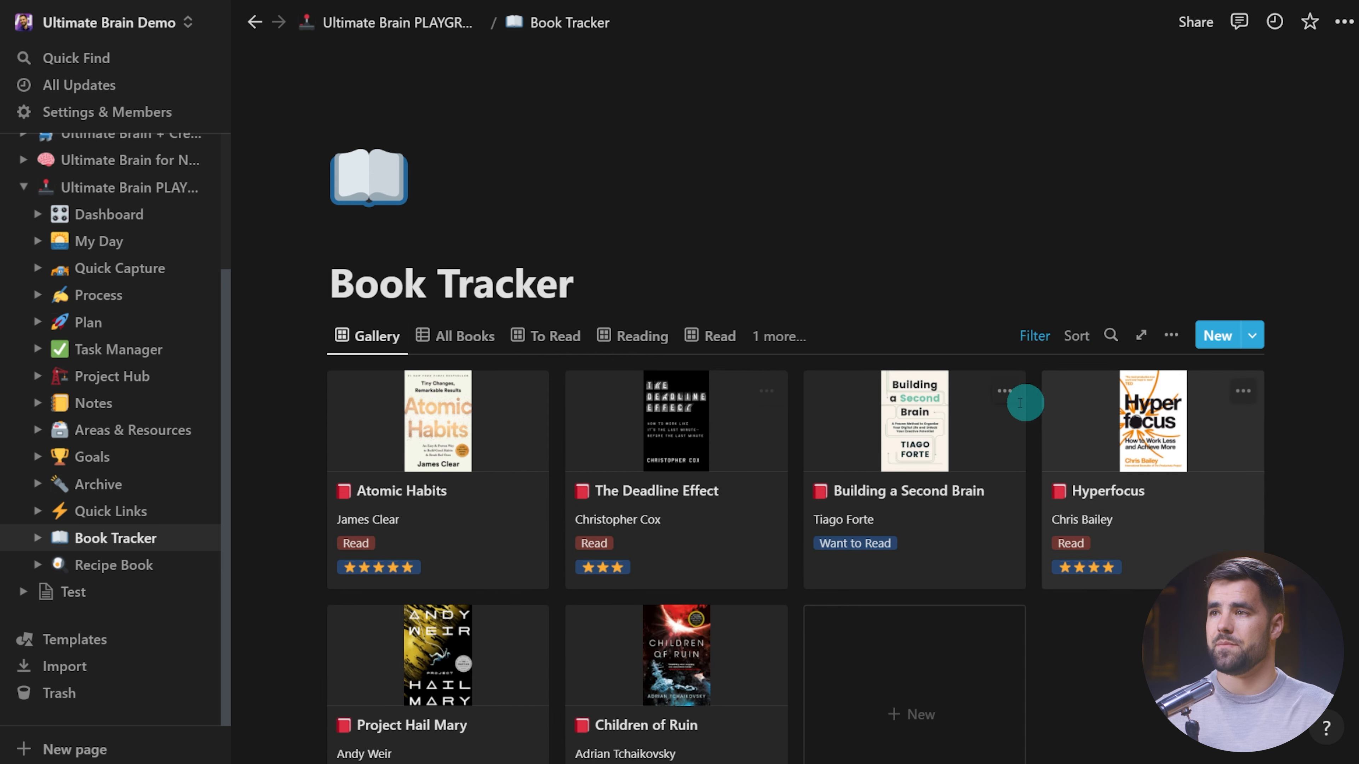
left_click(1253, 337)
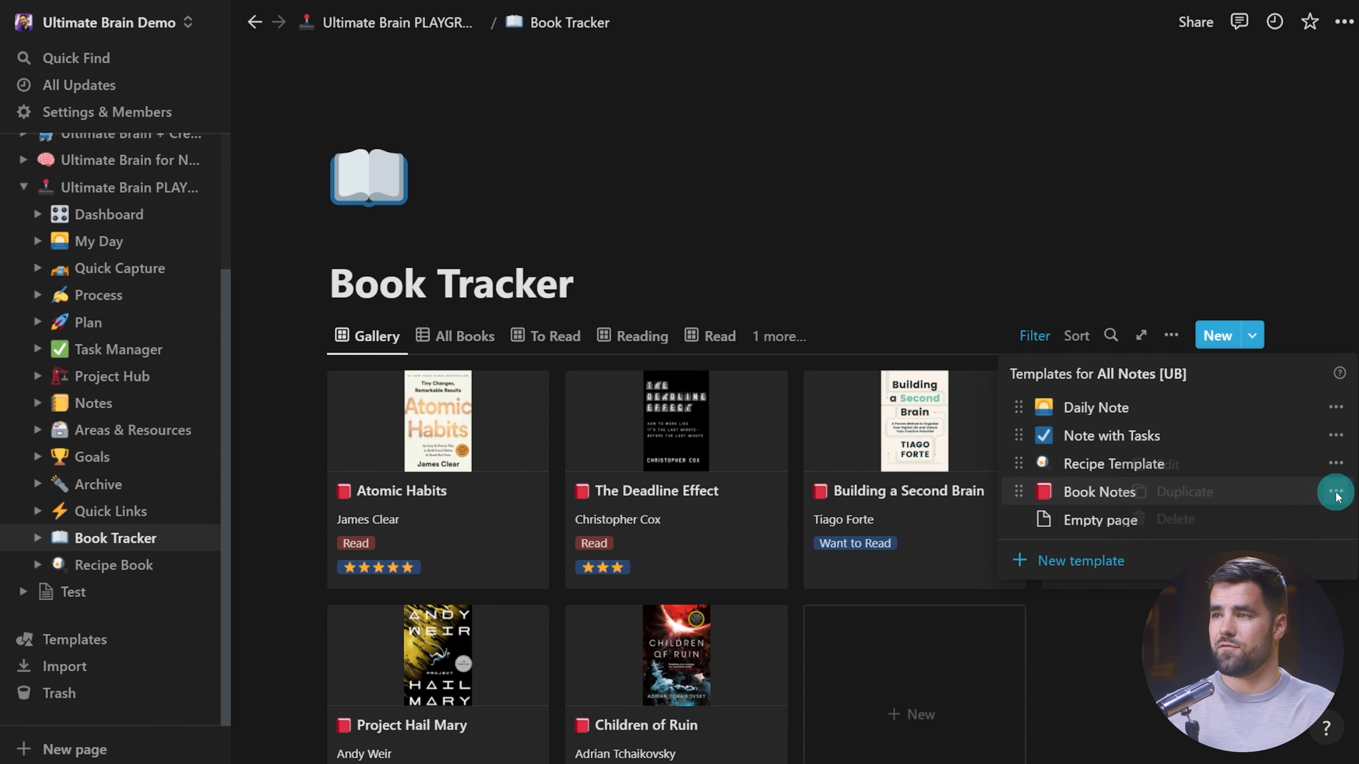
left_click(1176, 465)
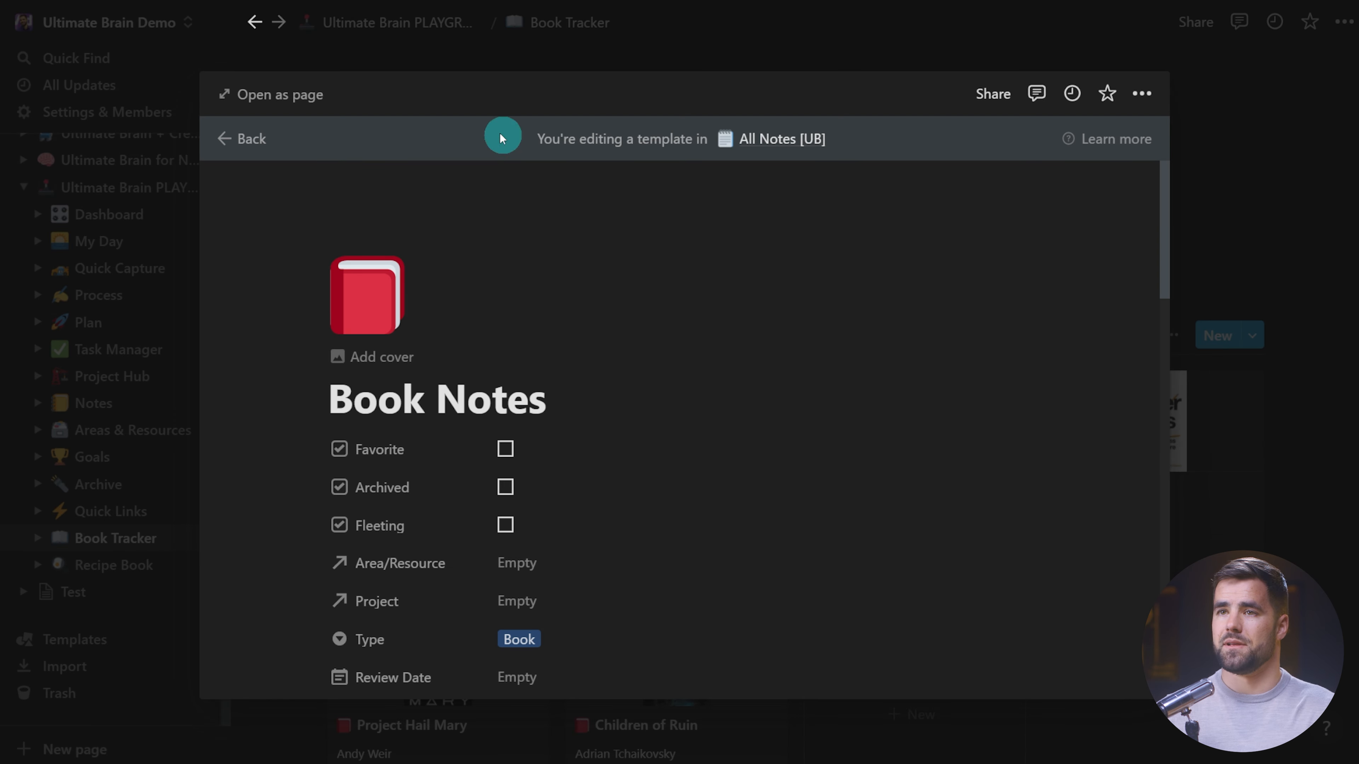
scroll(539, 294, "down", 5)
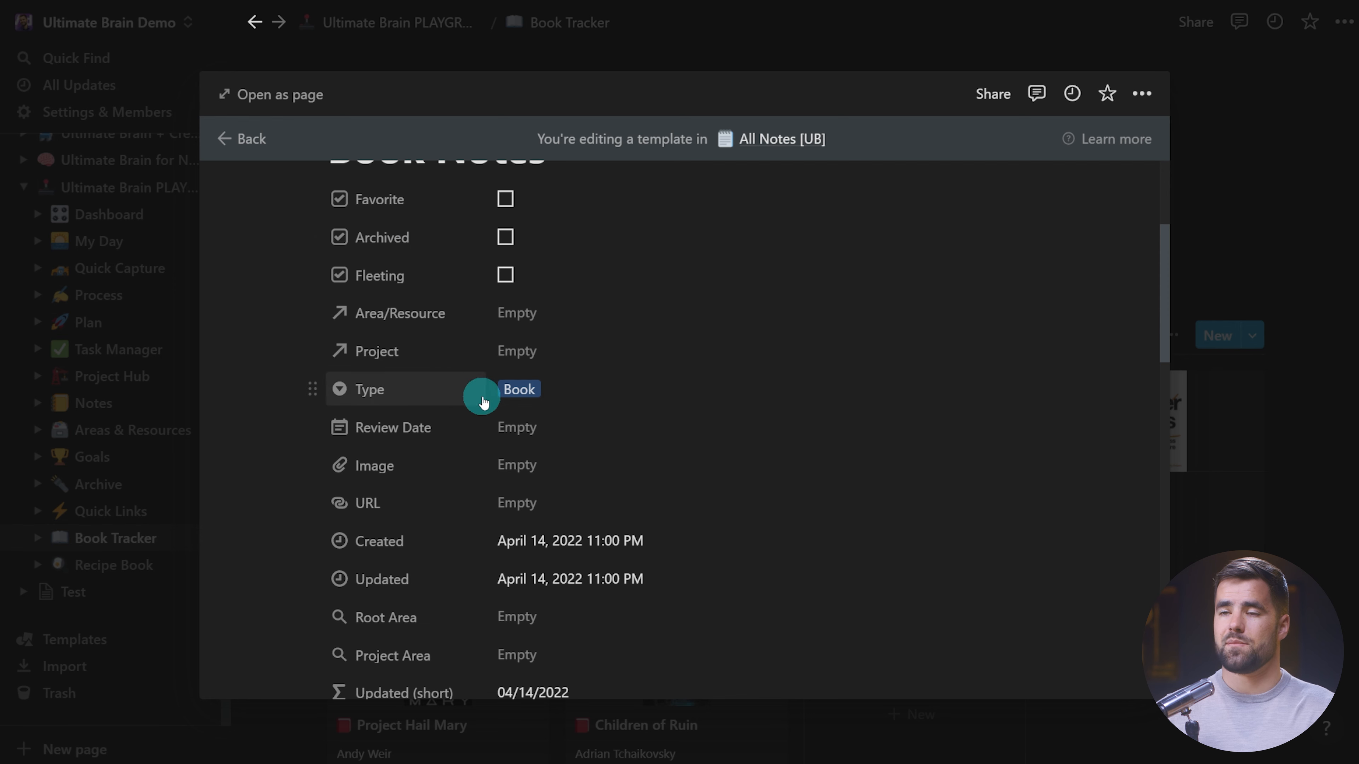
scroll(715, 334, "down", 5)
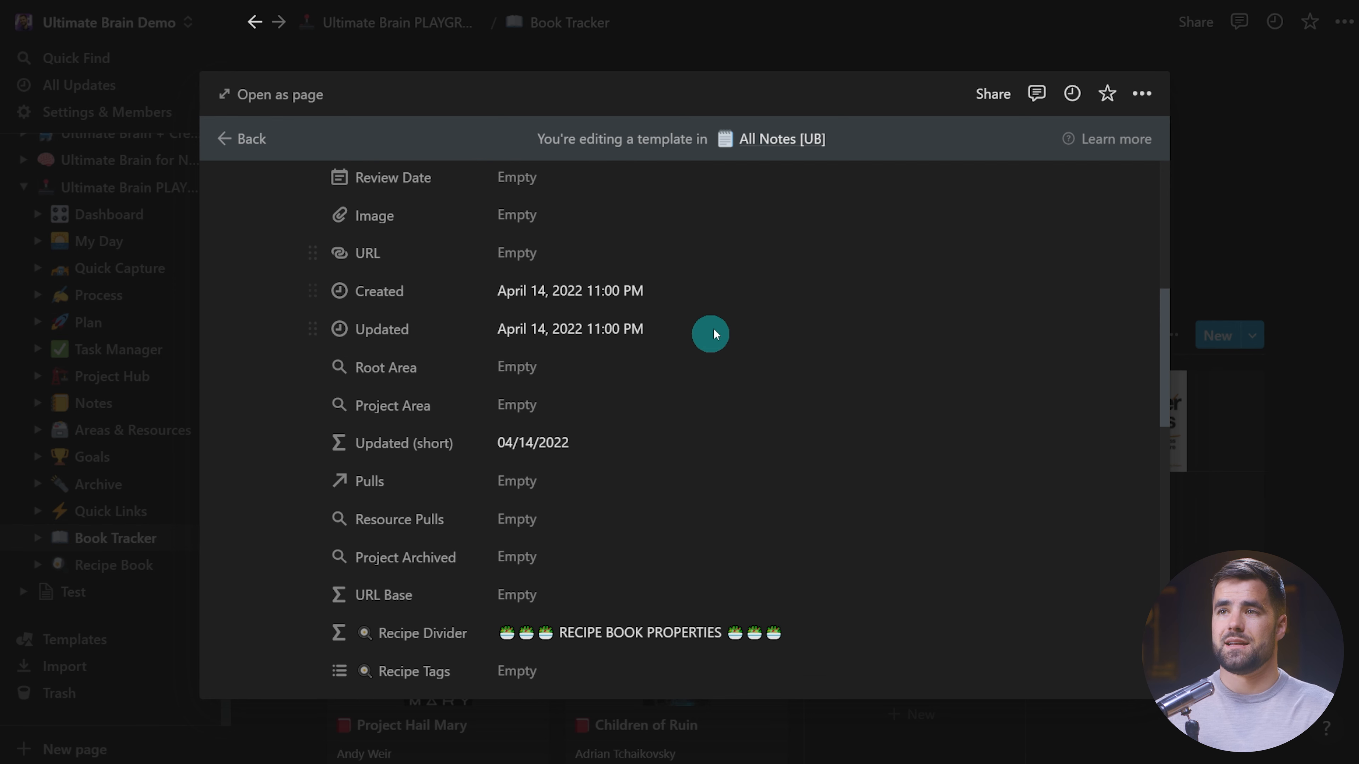
scroll(546, 416, "up", 5)
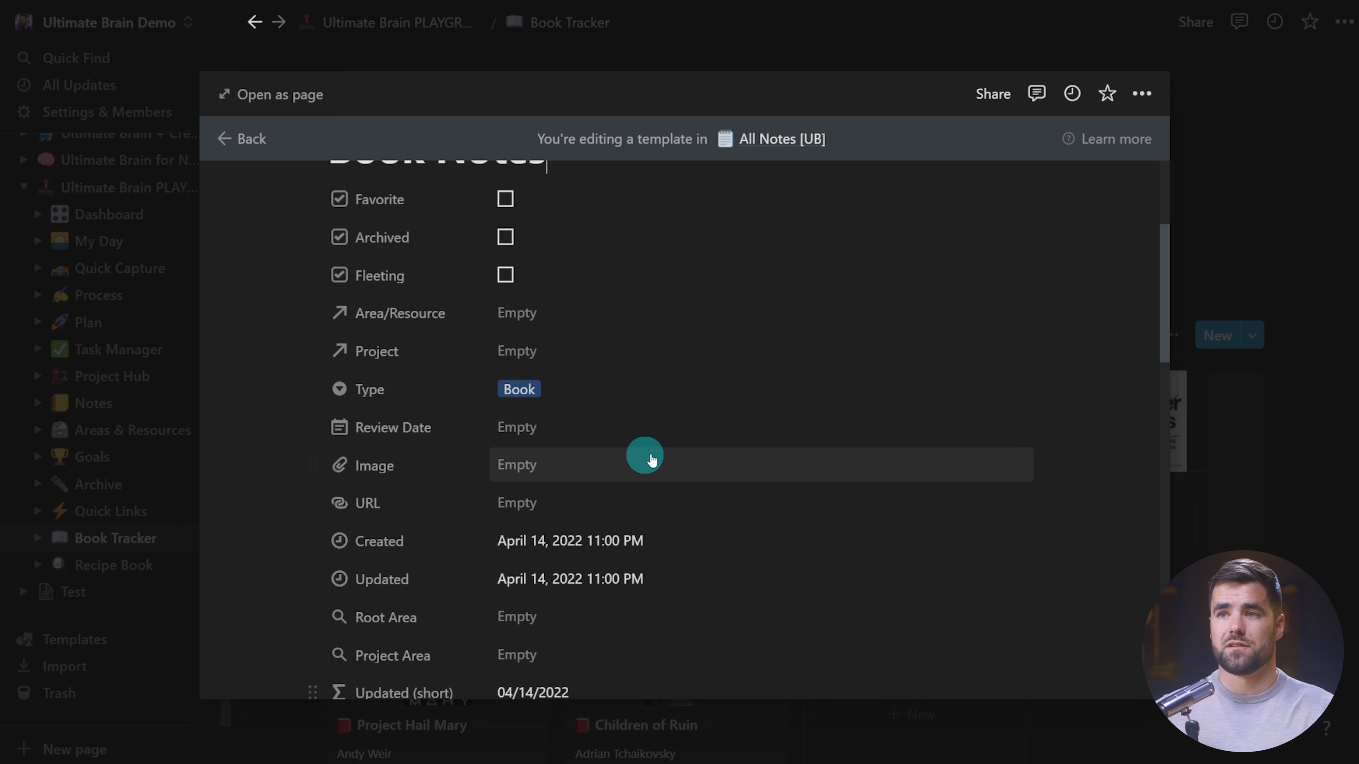
left_click(1256, 443)
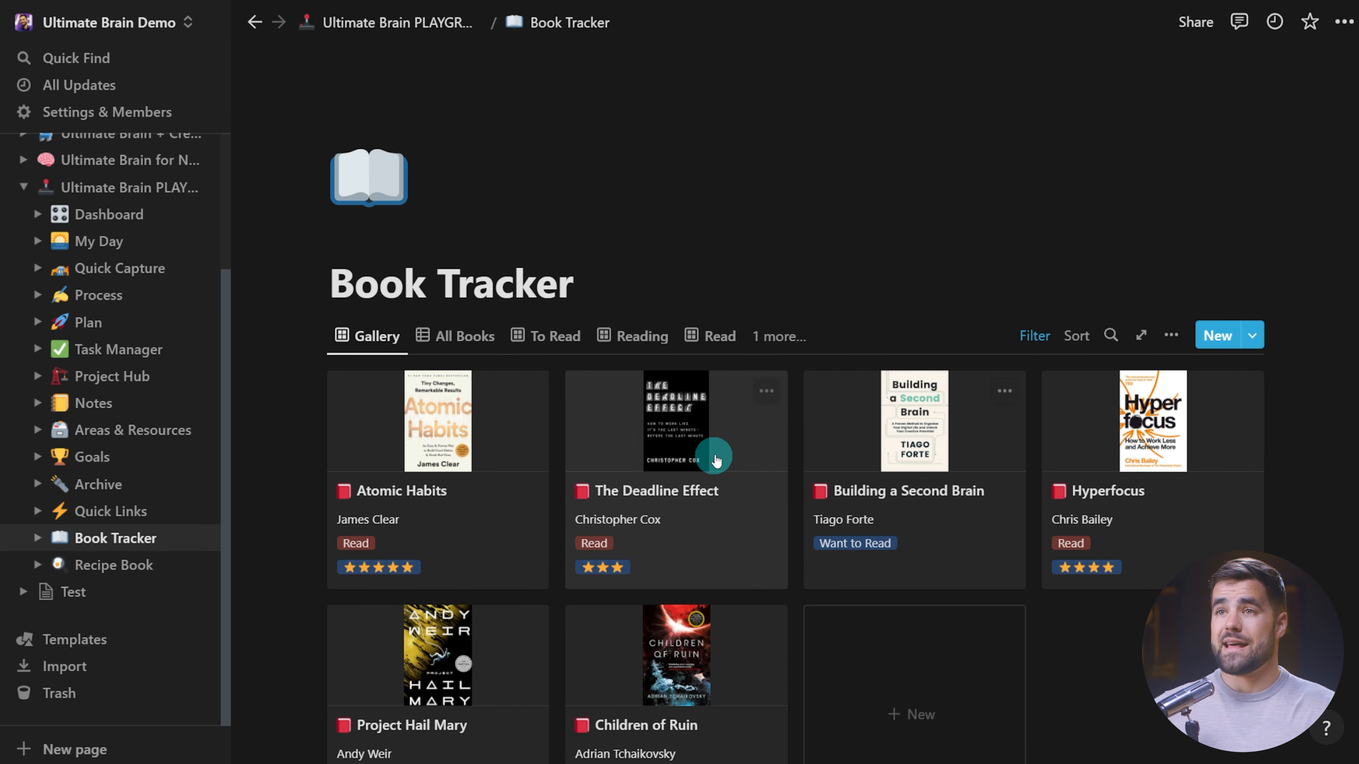
Check the Book Tracker's list of note templates, and open the All Notes [UB] database inside Archive.
left_click(1259, 345)
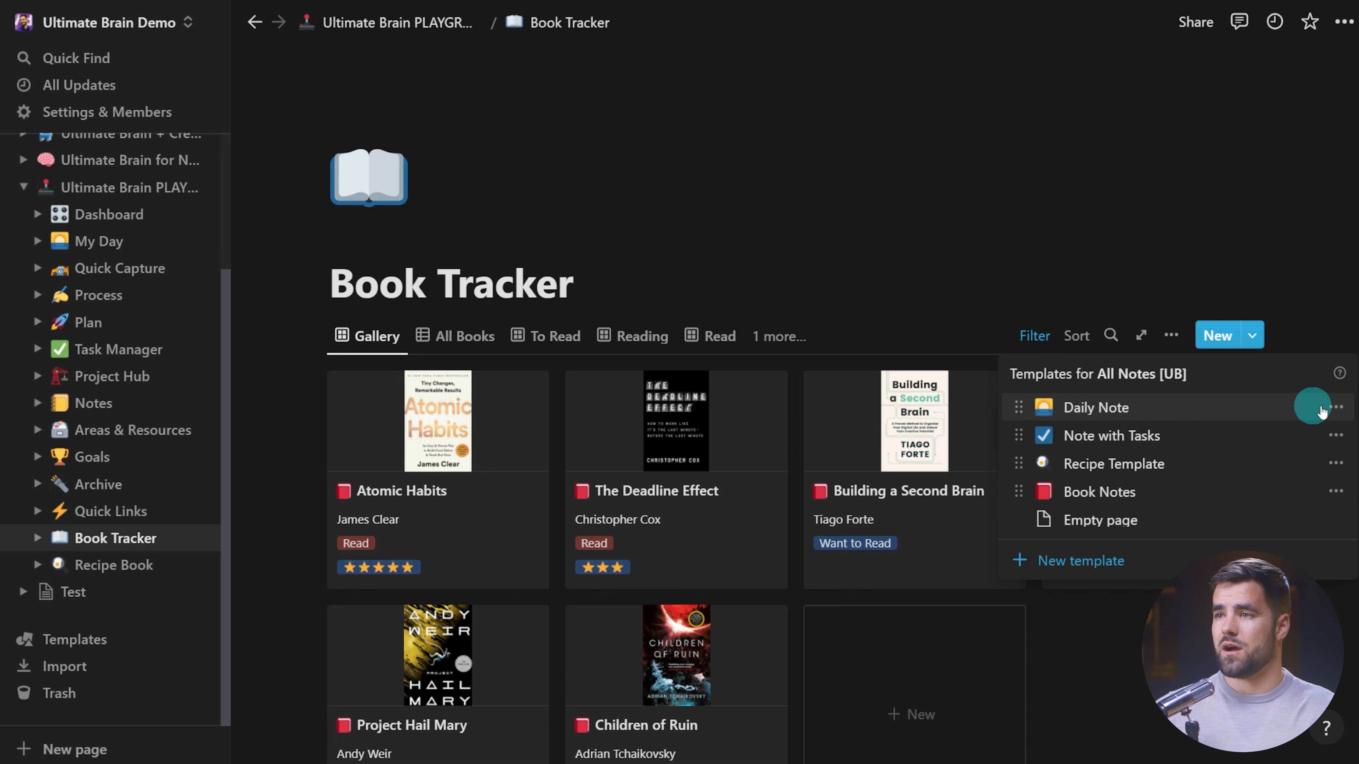
left_click(1330, 221)
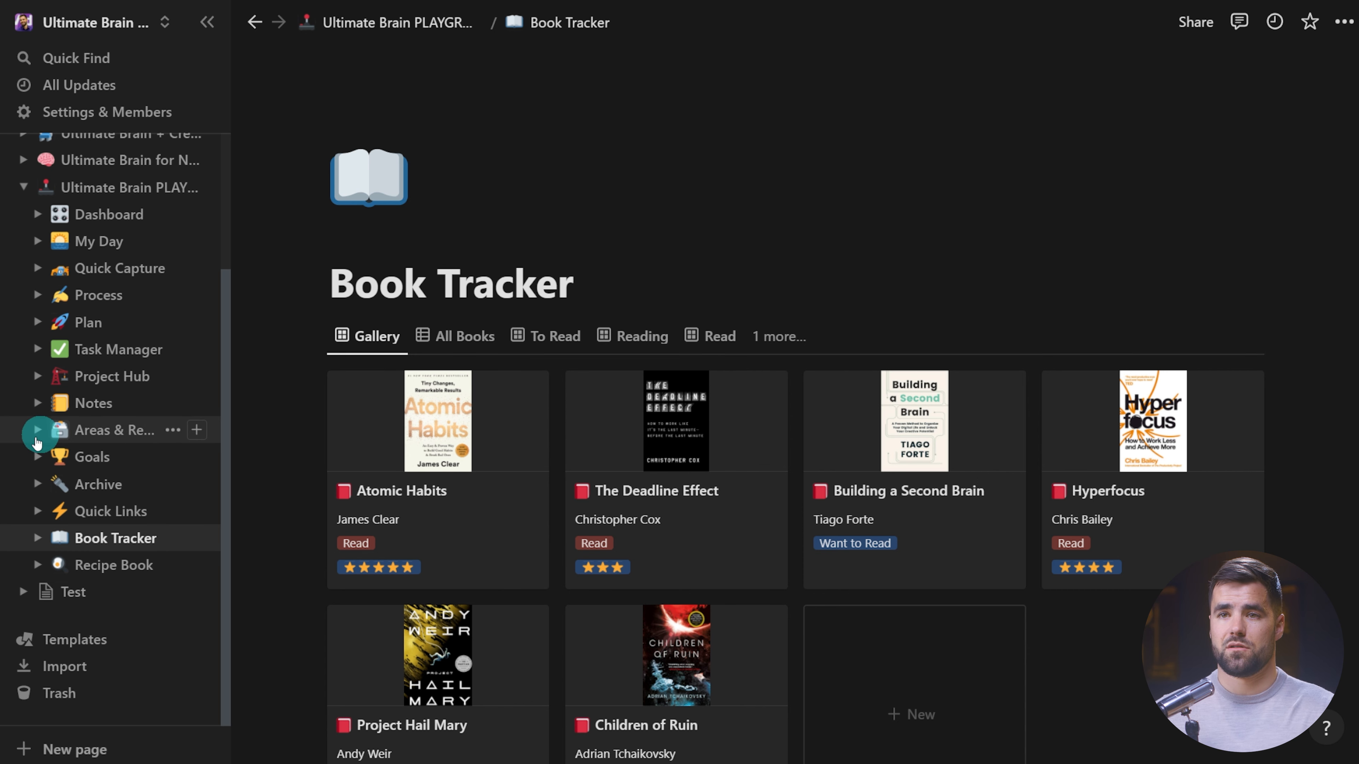
left_click(38, 484)
scroll(97, 470, "down", 5)
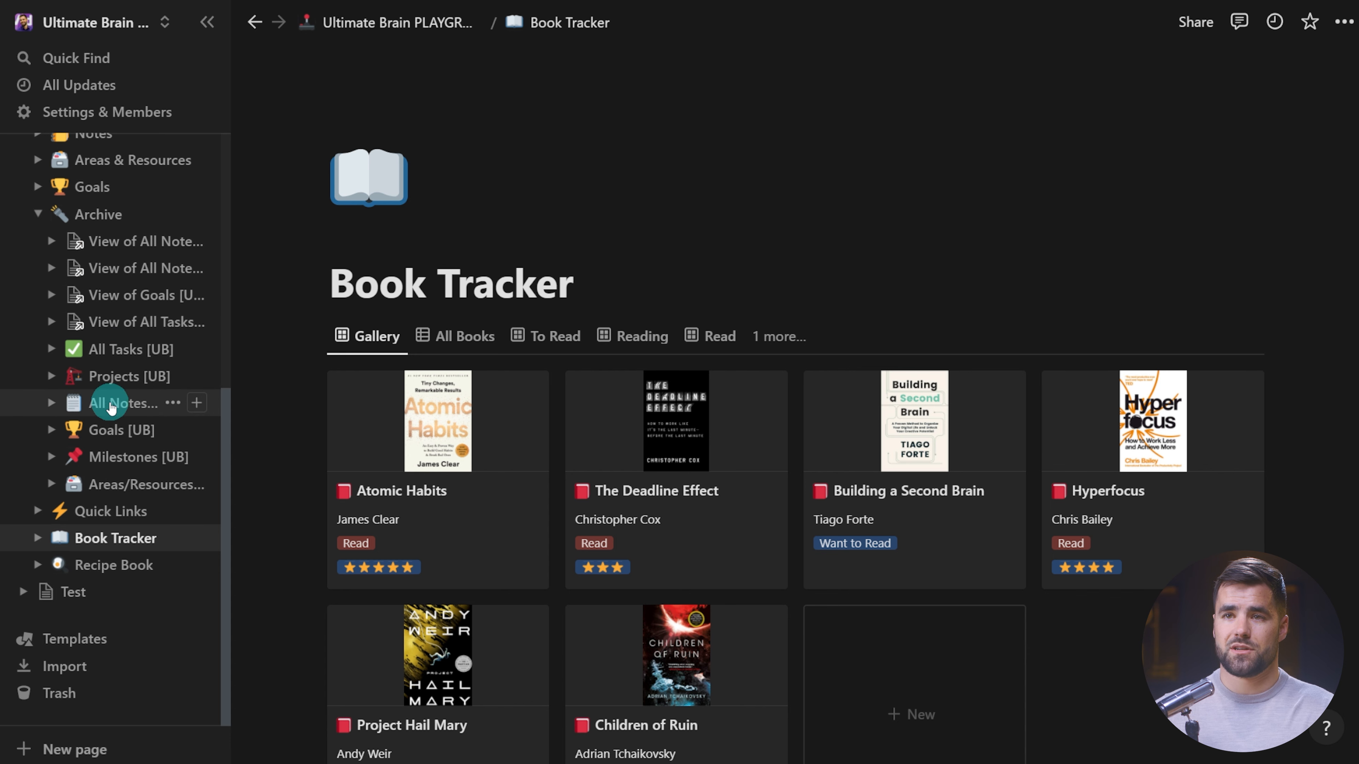
left_click(105, 409)
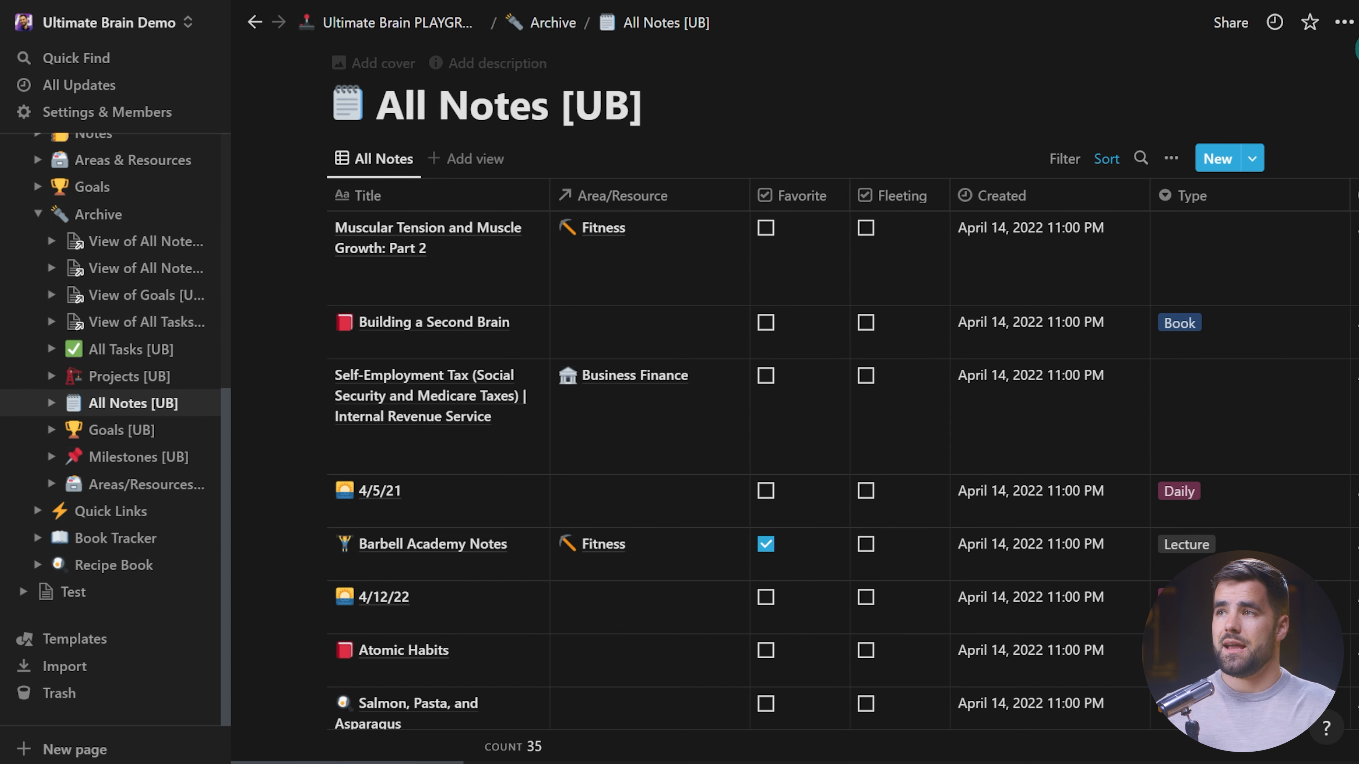
Lock the All Notes [UB] database and check which template options are offered for new notes.
left_click(1347, 27)
left_click(1212, 65)
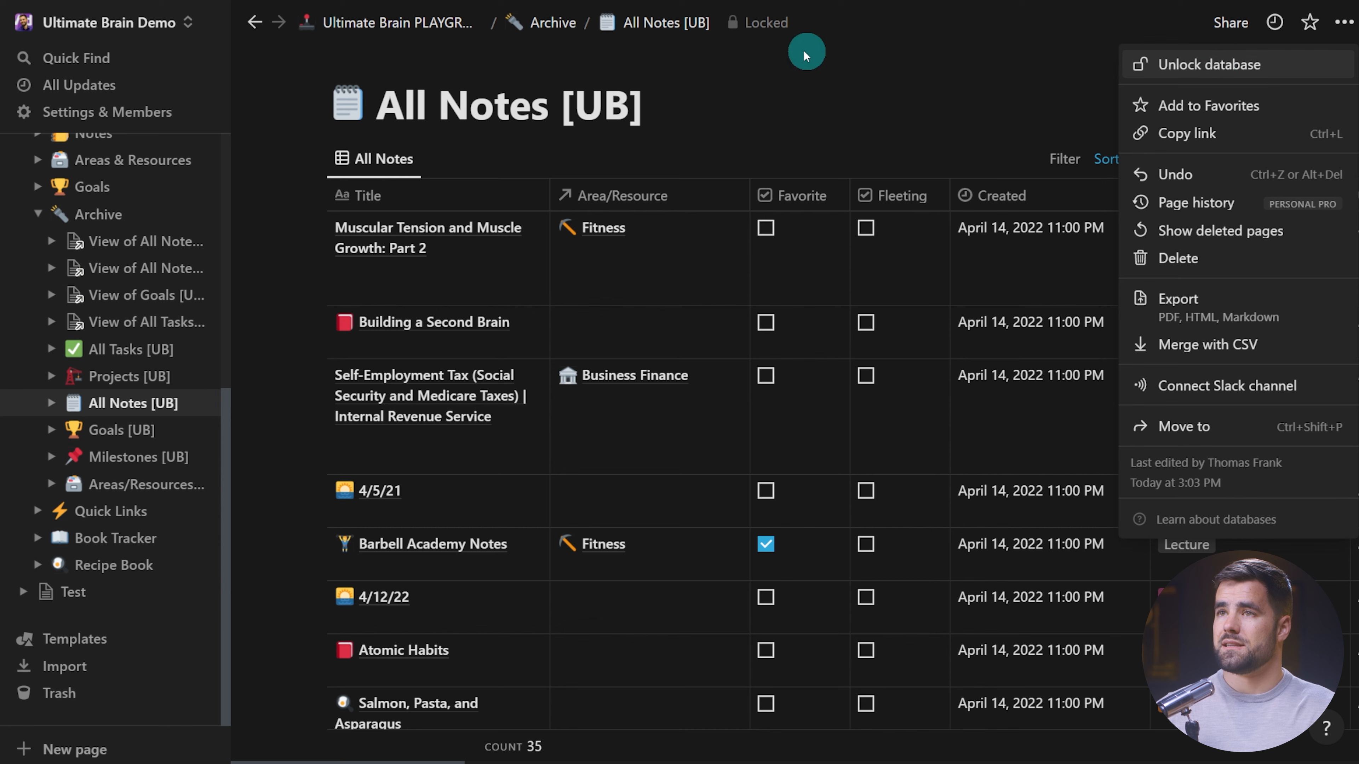
left_click(807, 36)
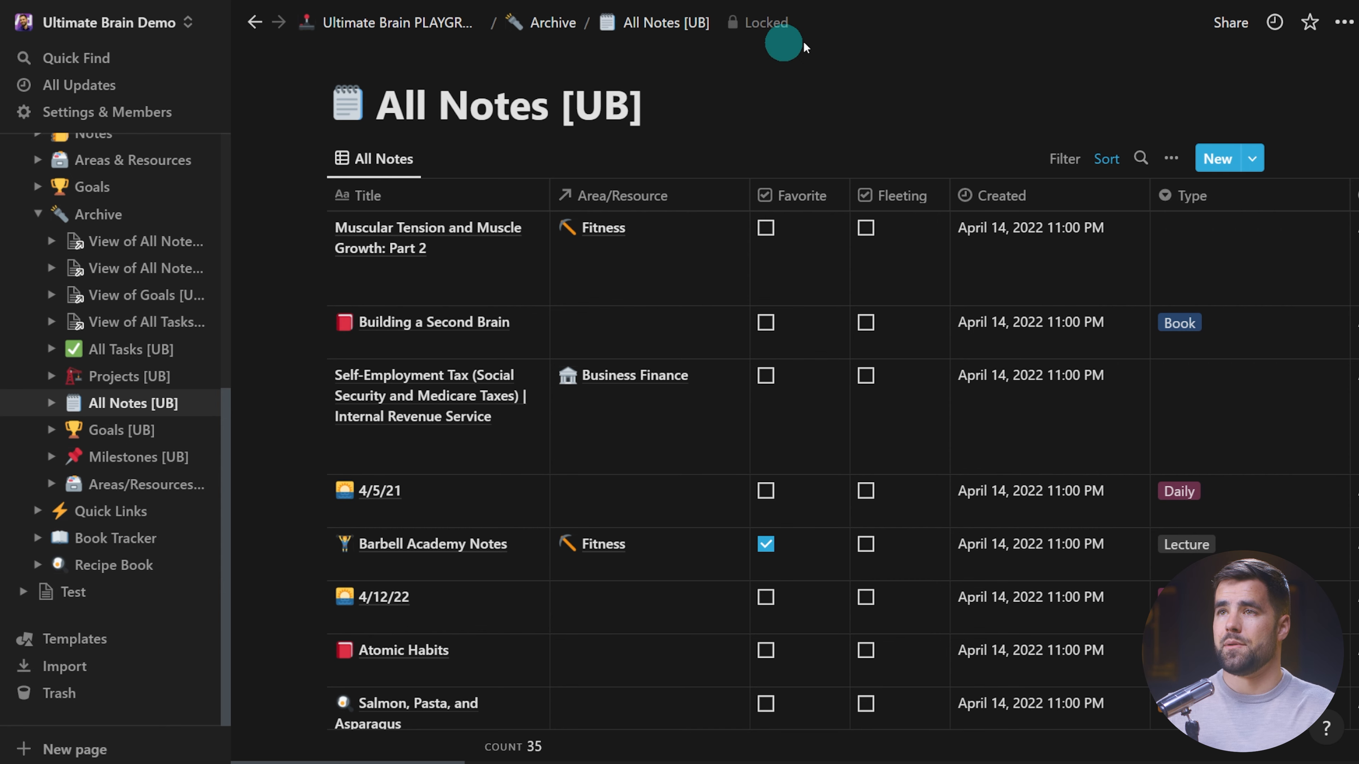
left_click(1253, 158)
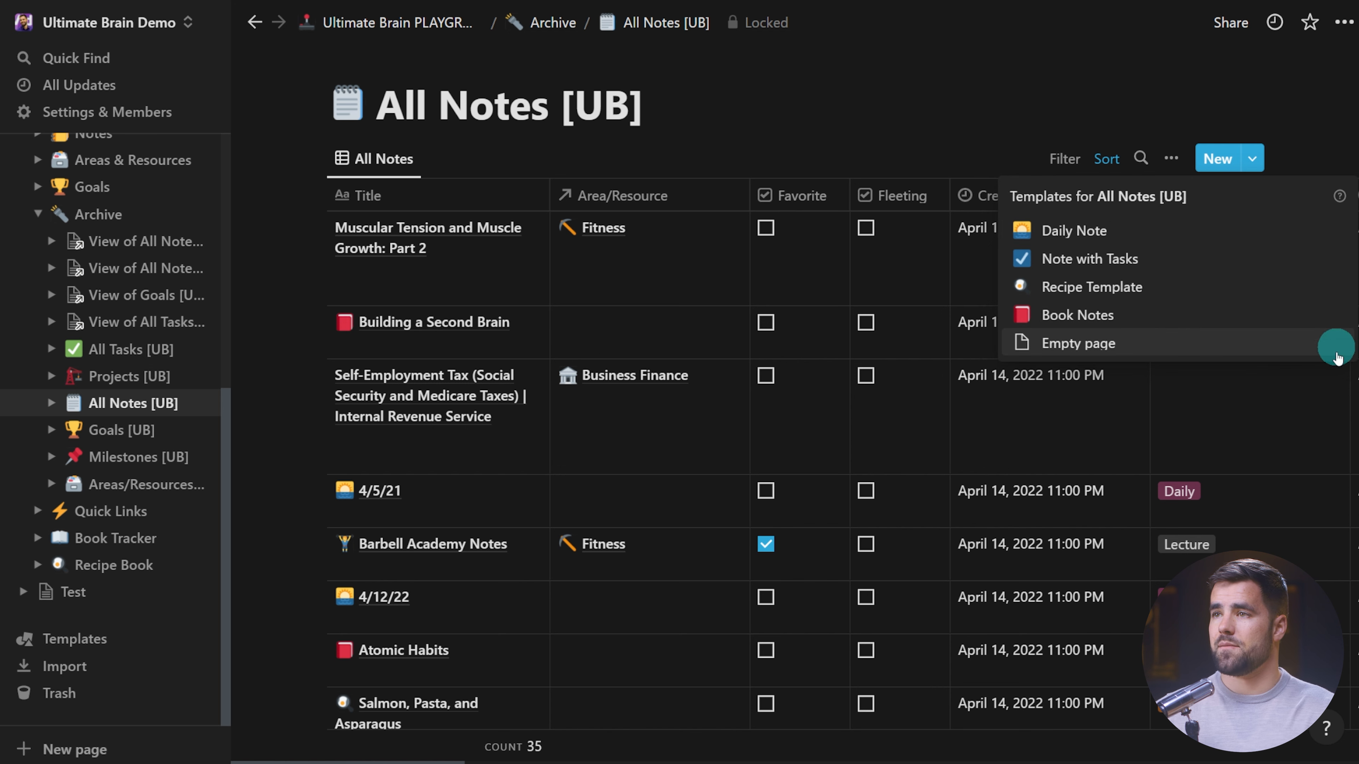
left_click(1287, 55)
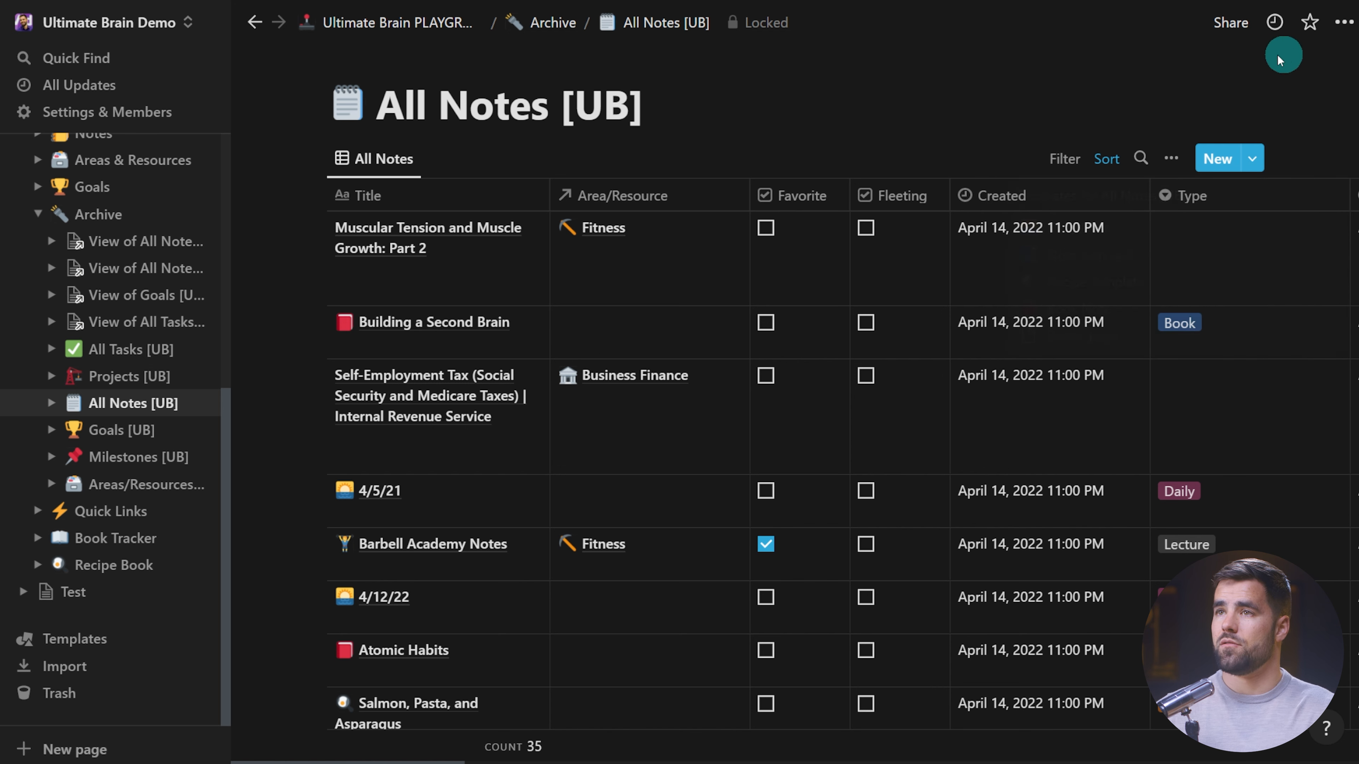
Unlock the All Notes [UB] database and inspect the edit options of its Daily Note template.
left_click(766, 22)
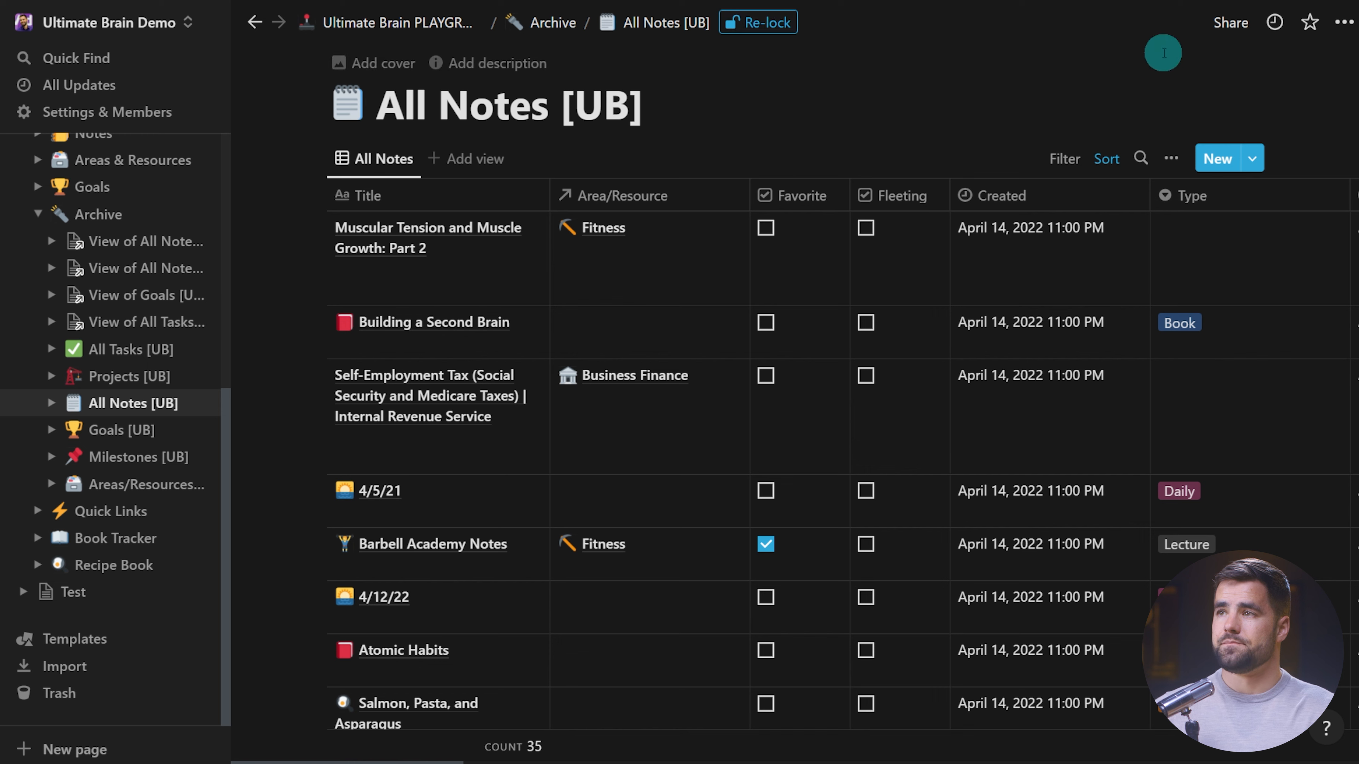
left_click(1253, 159)
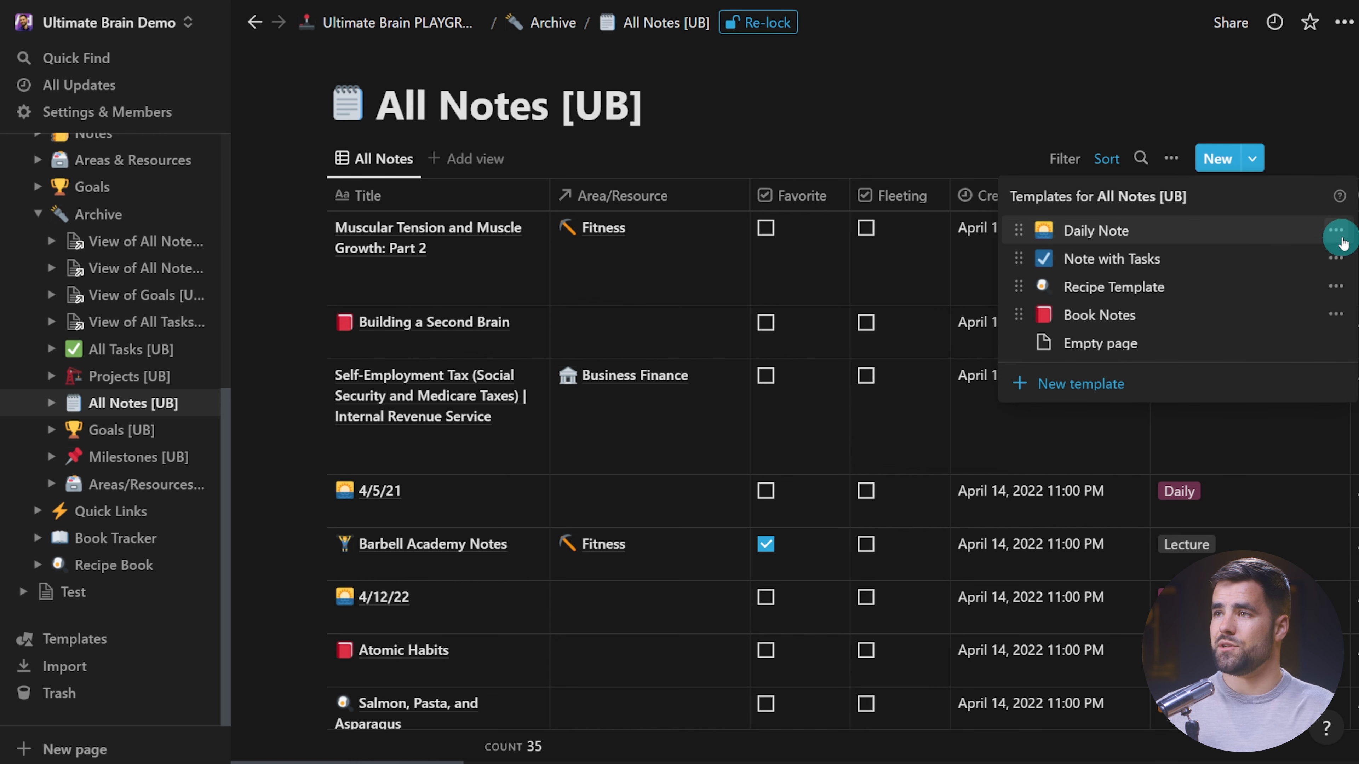
left_click(1343, 235)
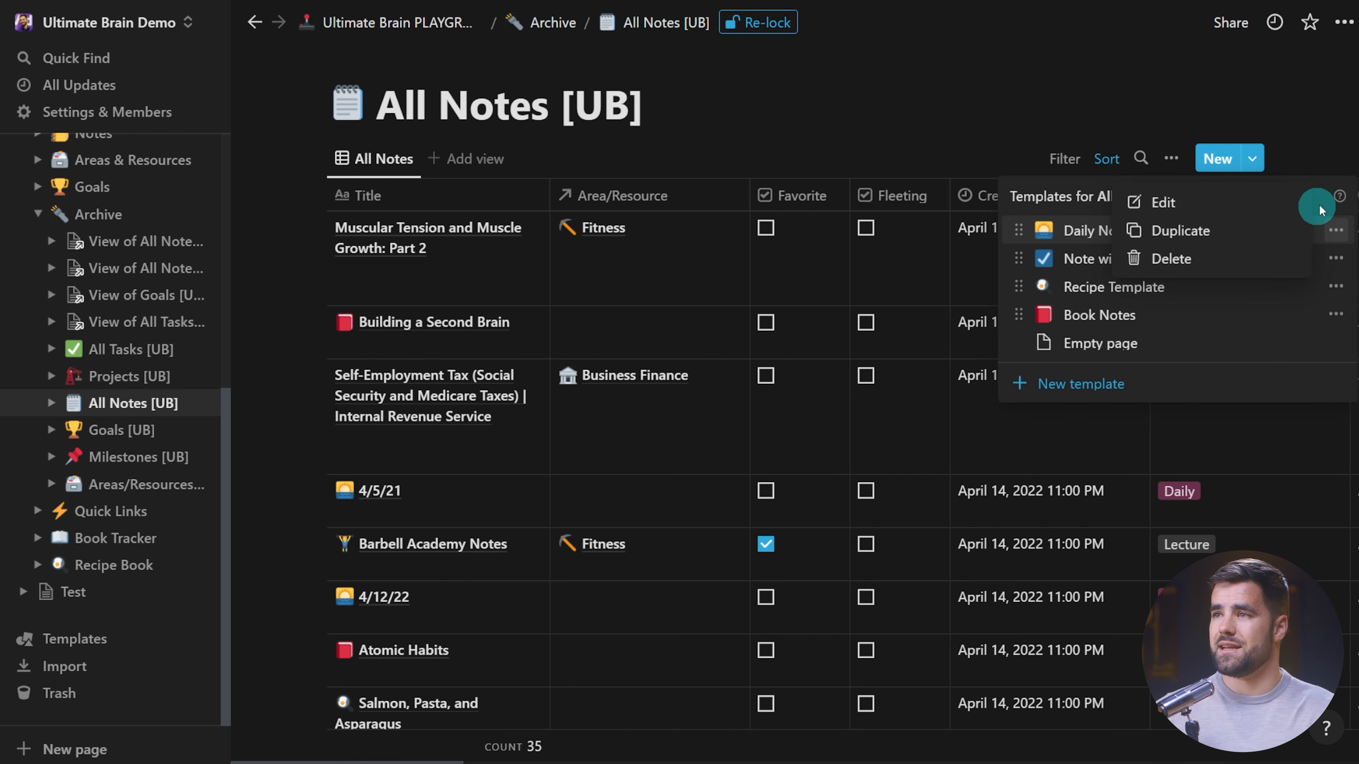
left_click(1121, 99)
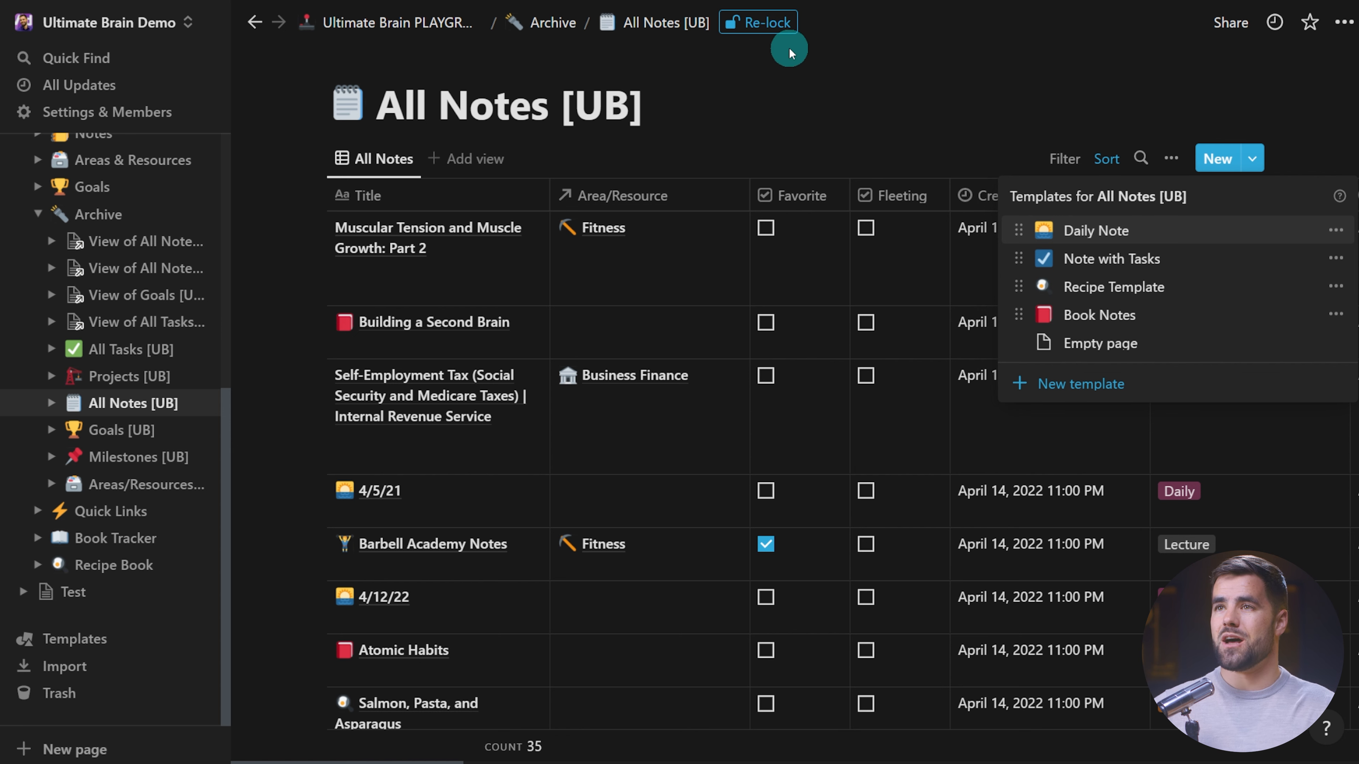
left_click(882, 88)
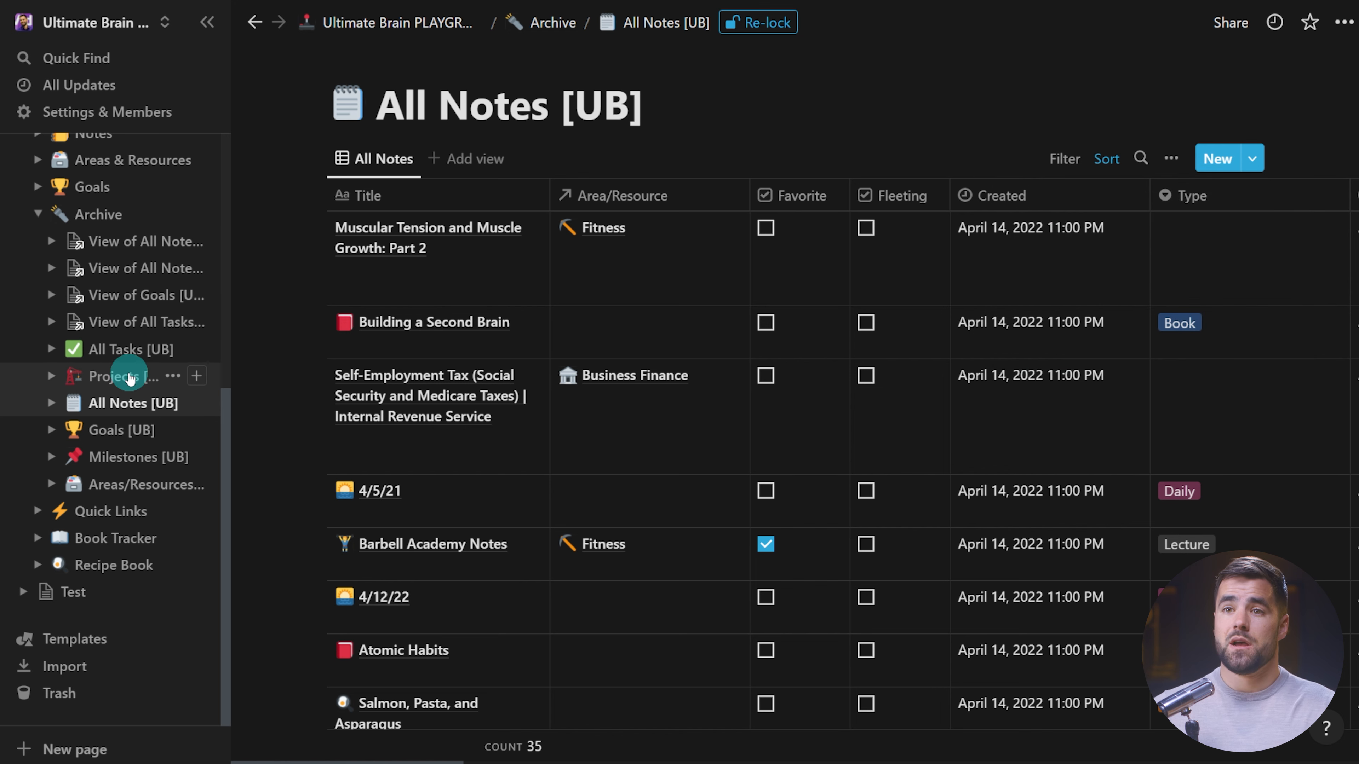
Add a sub-page titled Software Tracker below Recipe Book under Special Views on the Ultimate Brain PLAYGROUND page.
scroll(110, 388, "up", 7)
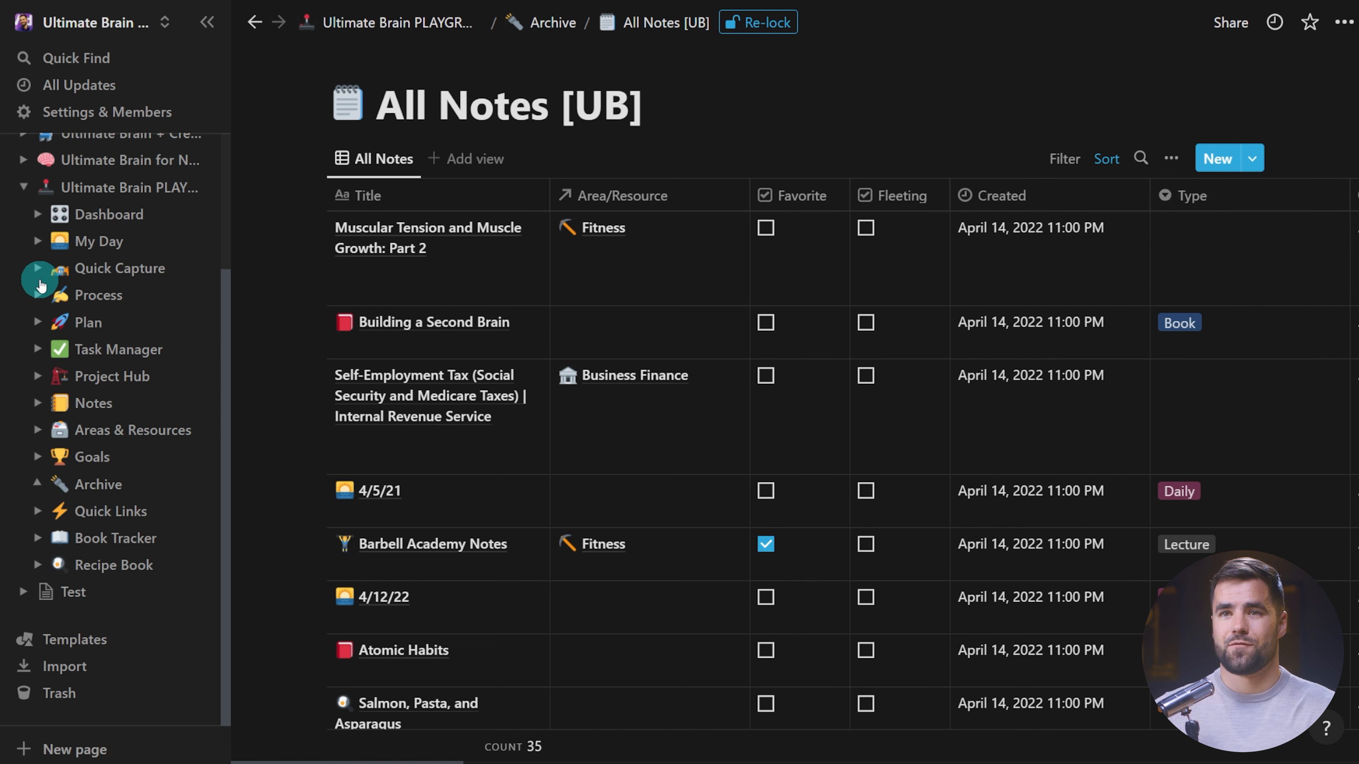
left_click(107, 312)
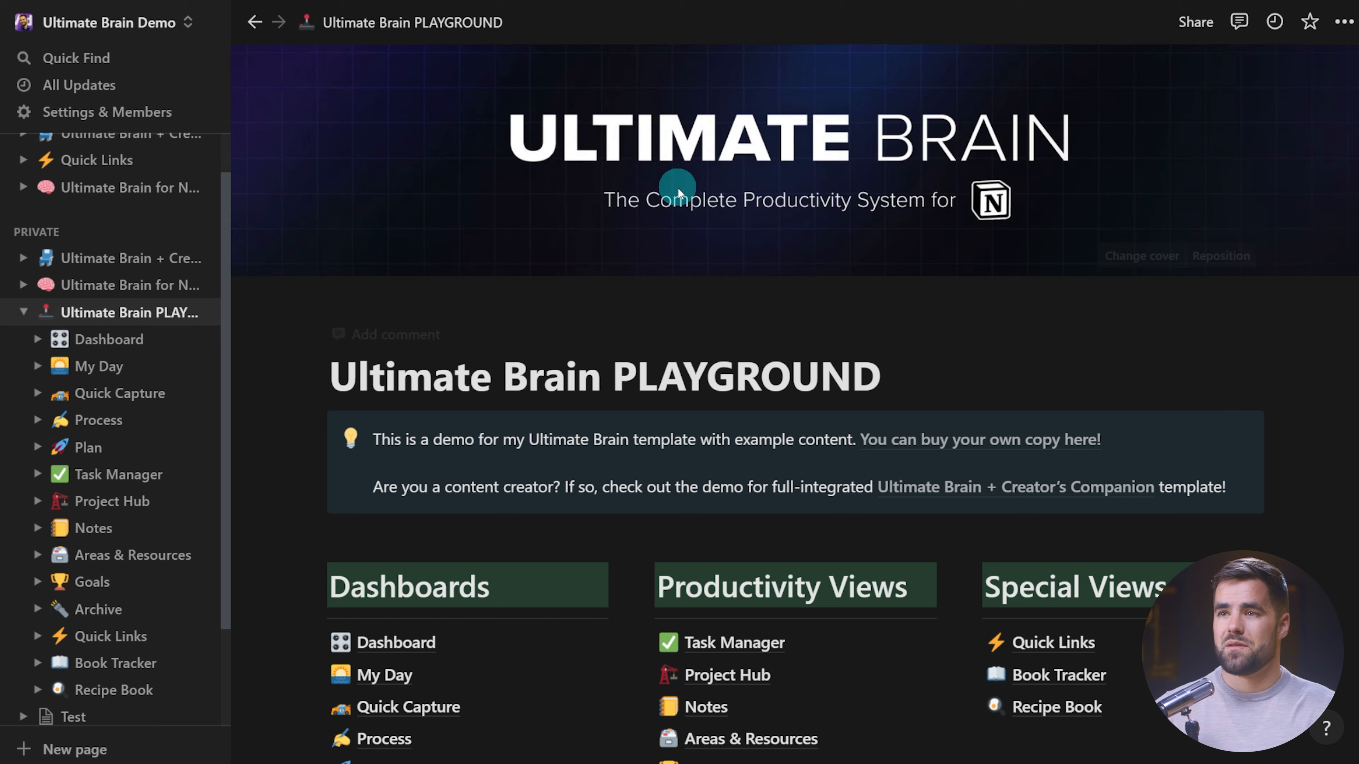
scroll(706, 304, "down", 6)
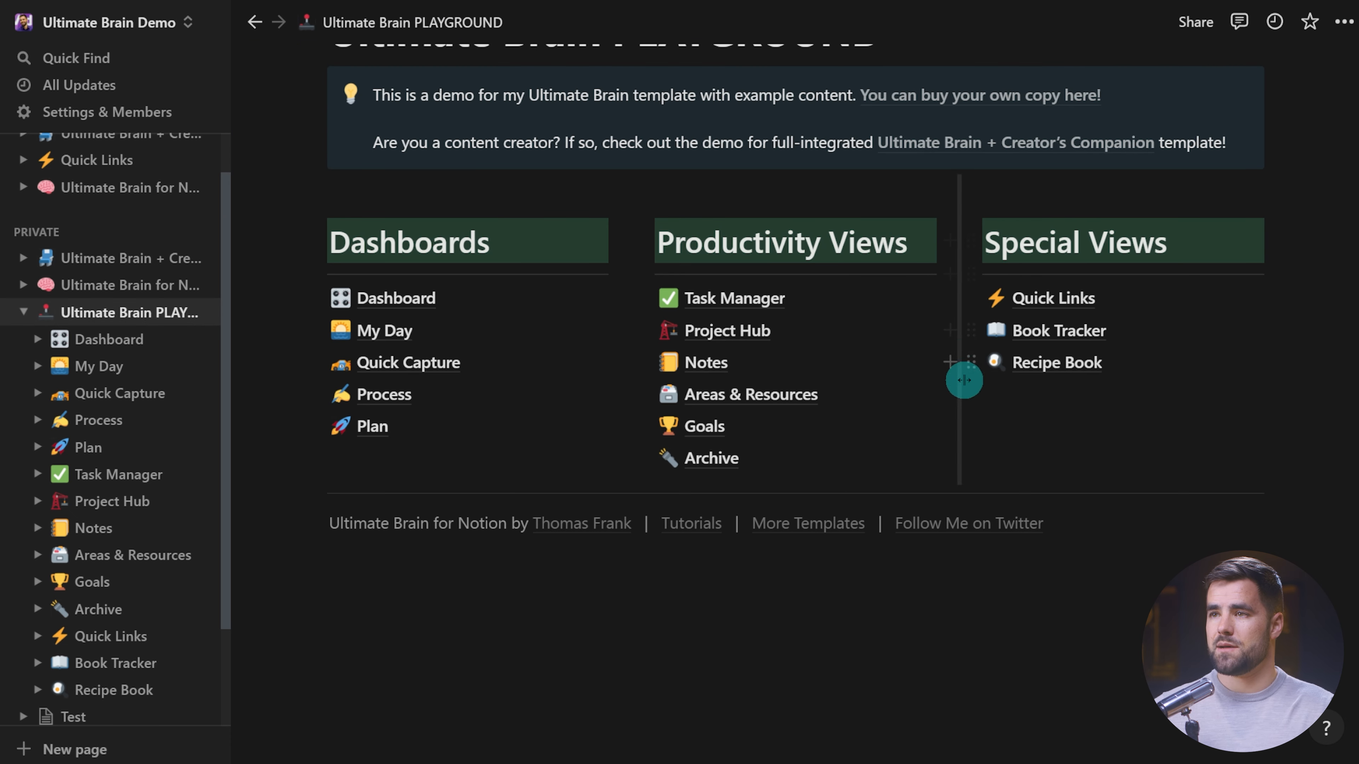
left_click(950, 362)
type("page")
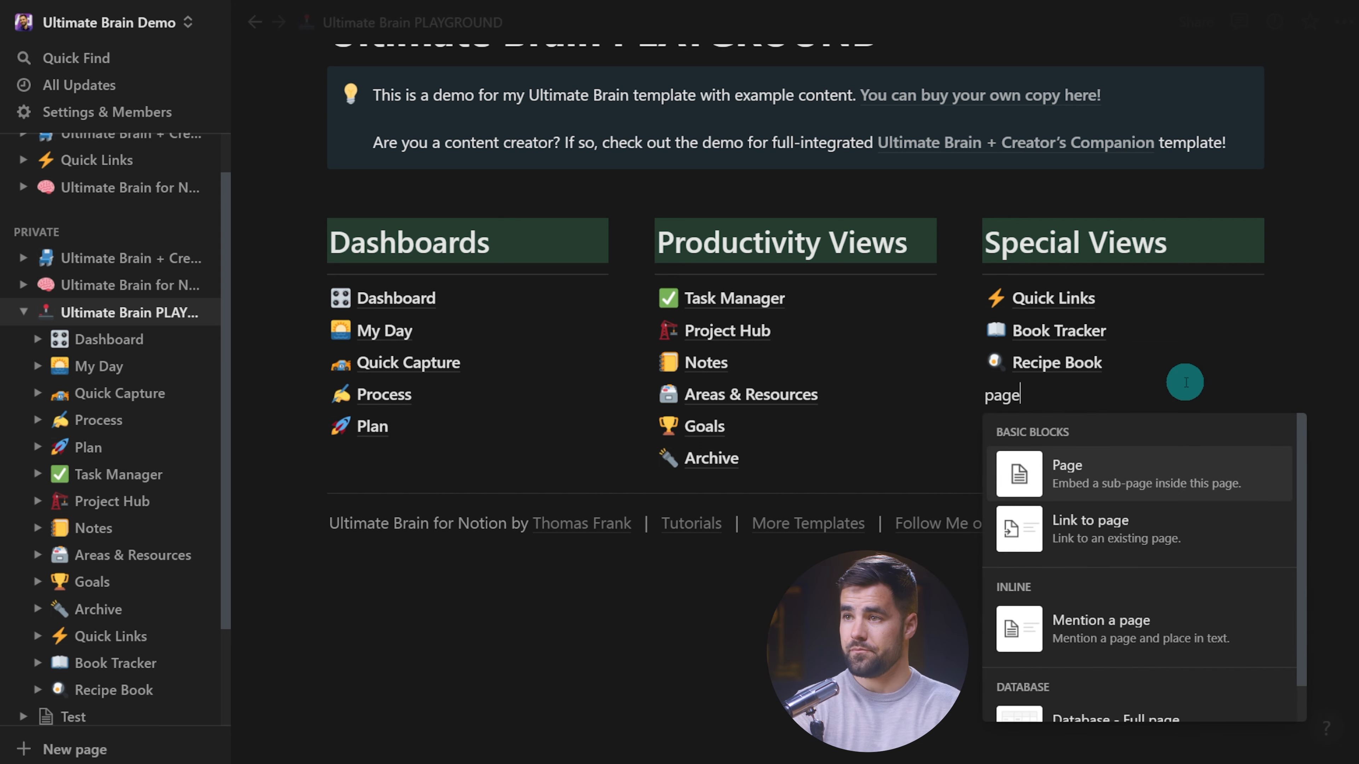
left_click(1133, 473)
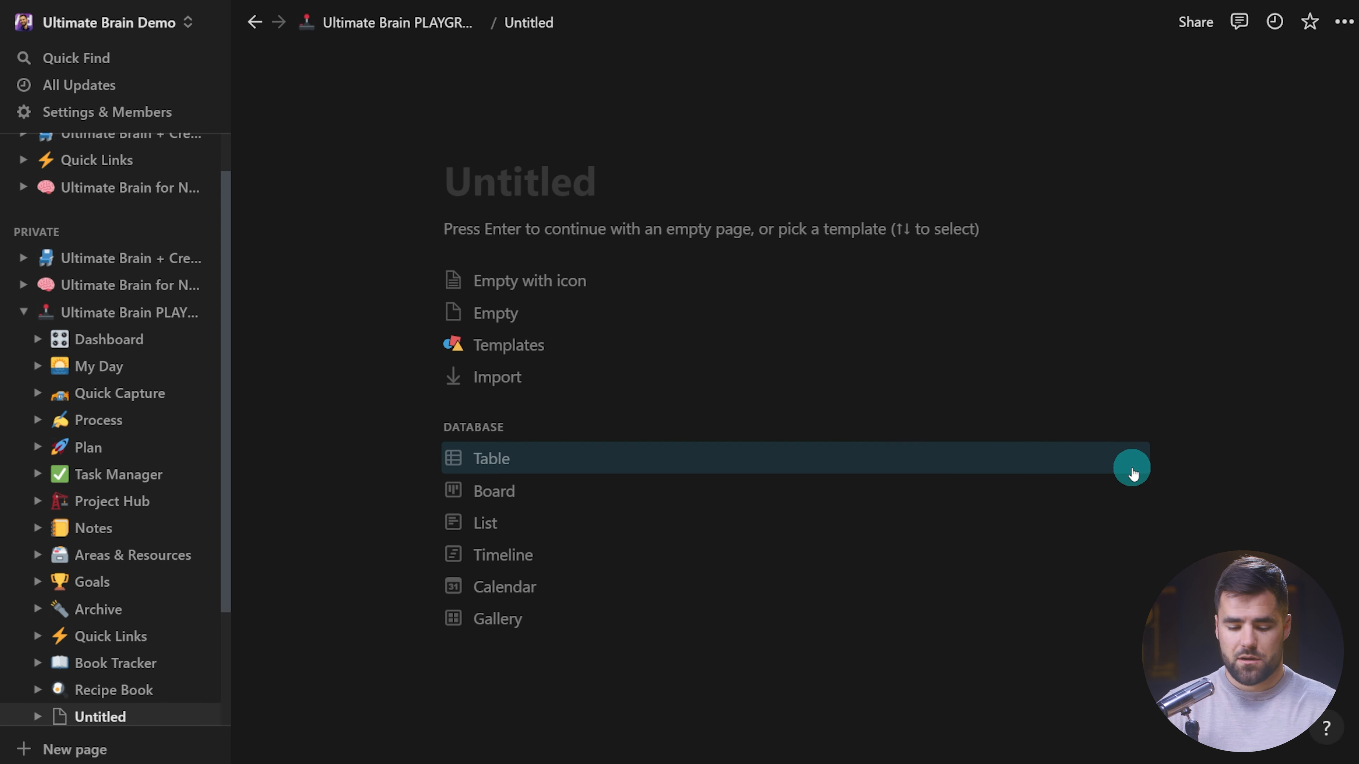
type("Software Tracker")
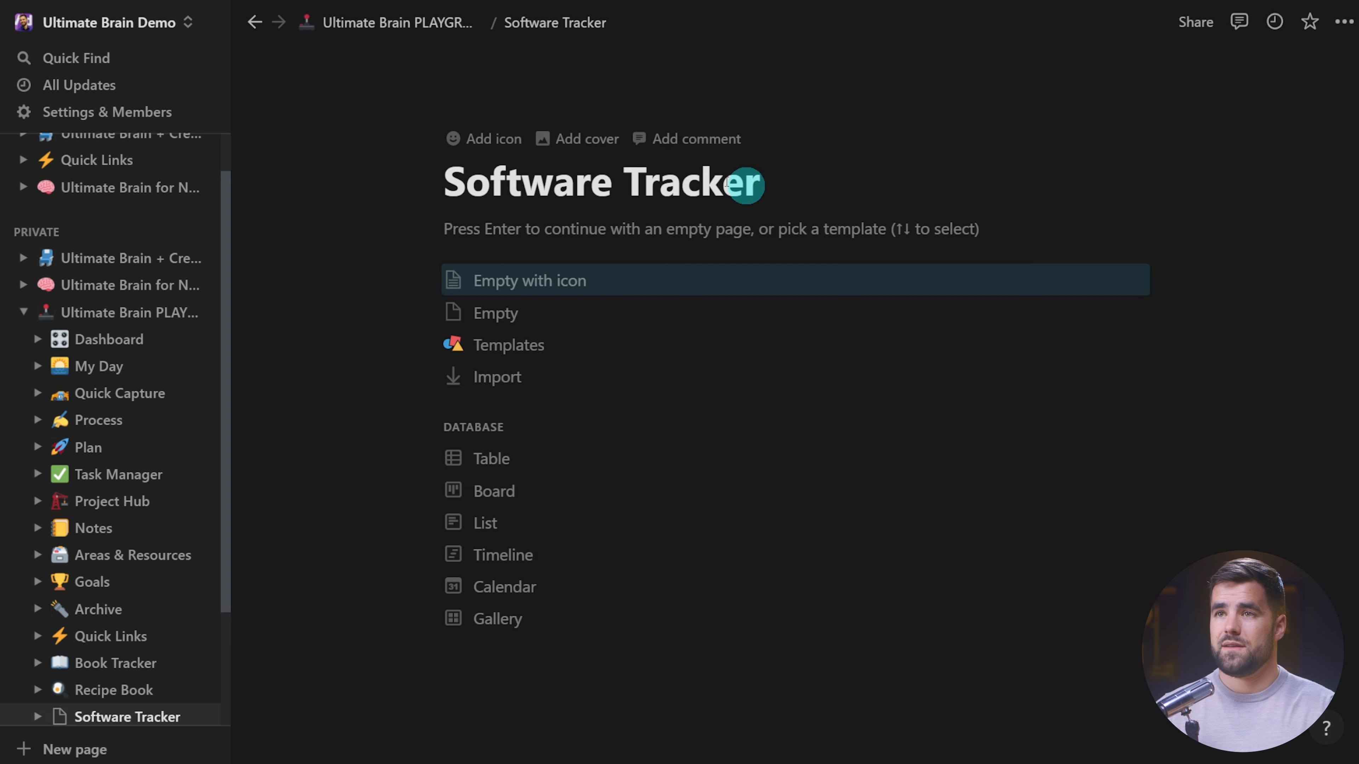
Add a cover to the Software Tracker page and give it the keyboard emoji as its icon.
left_click(609, 139)
left_click(496, 309)
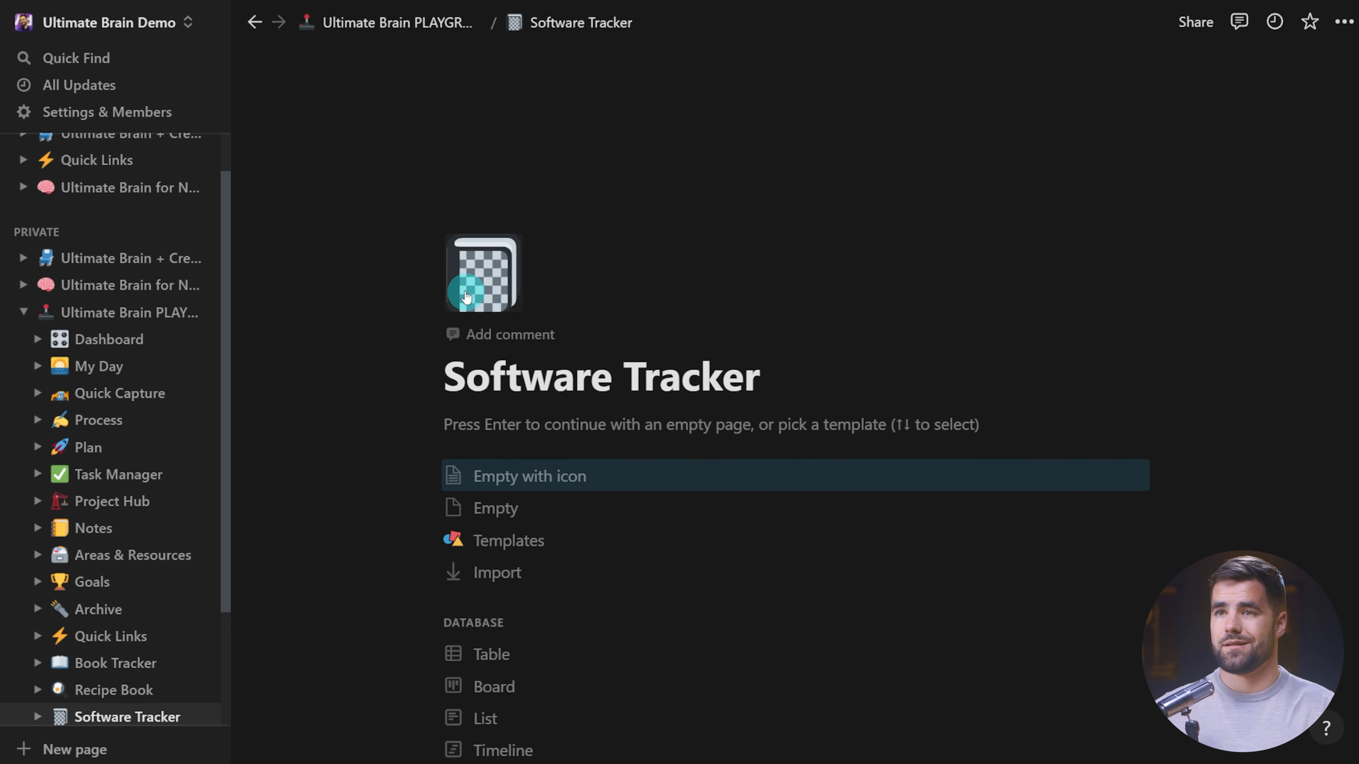
left_click(463, 288)
type("compute")
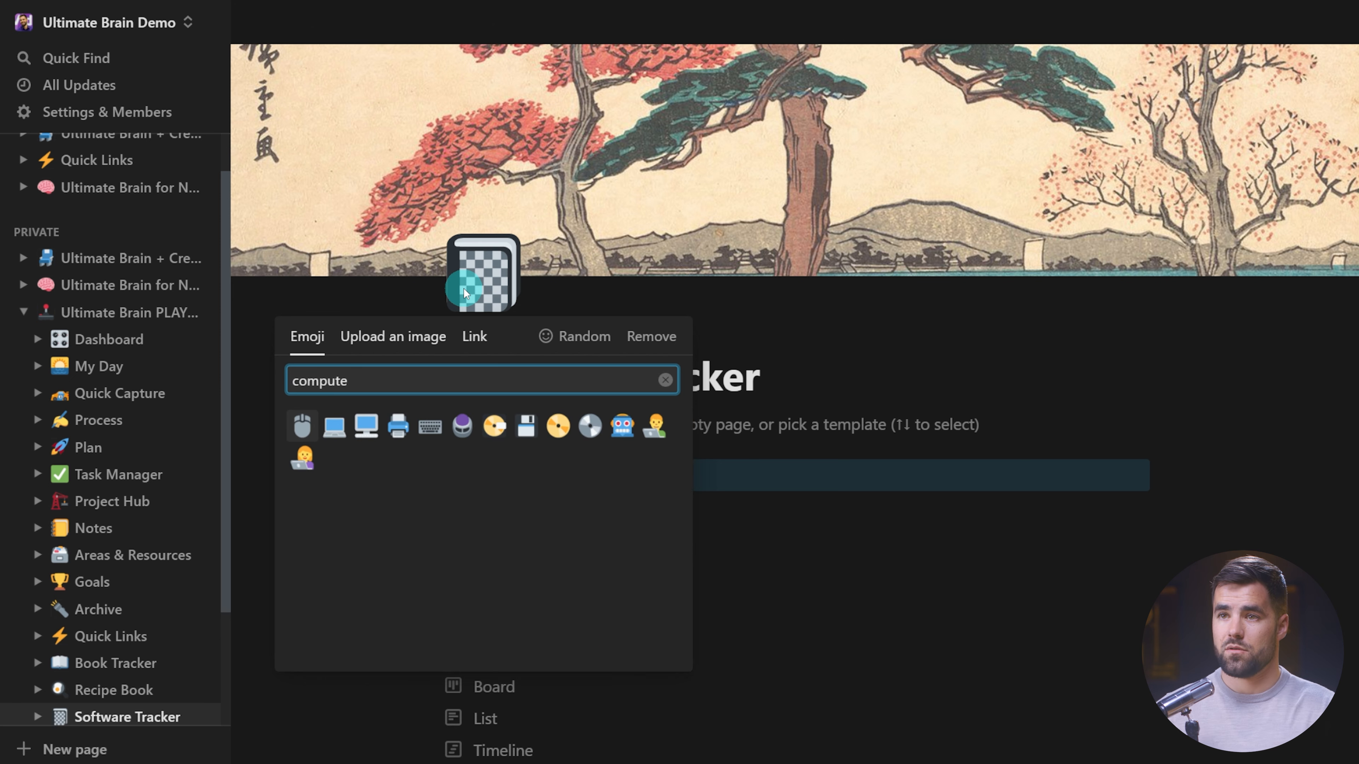
left_click(425, 431)
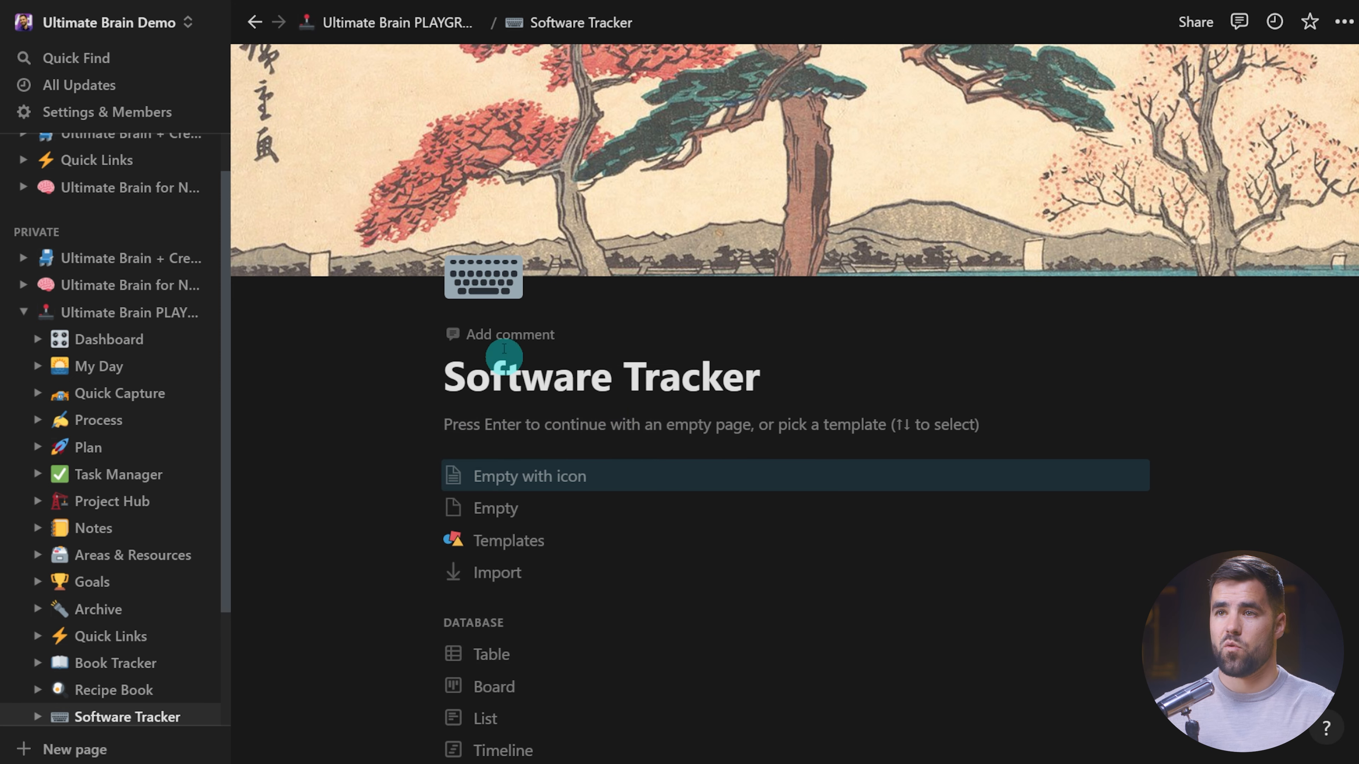
Replace the page cover with the Unsplash photo of colourful code projected over a woman, using the search term software.
left_click(1011, 252)
left_click(969, 291)
type("software")
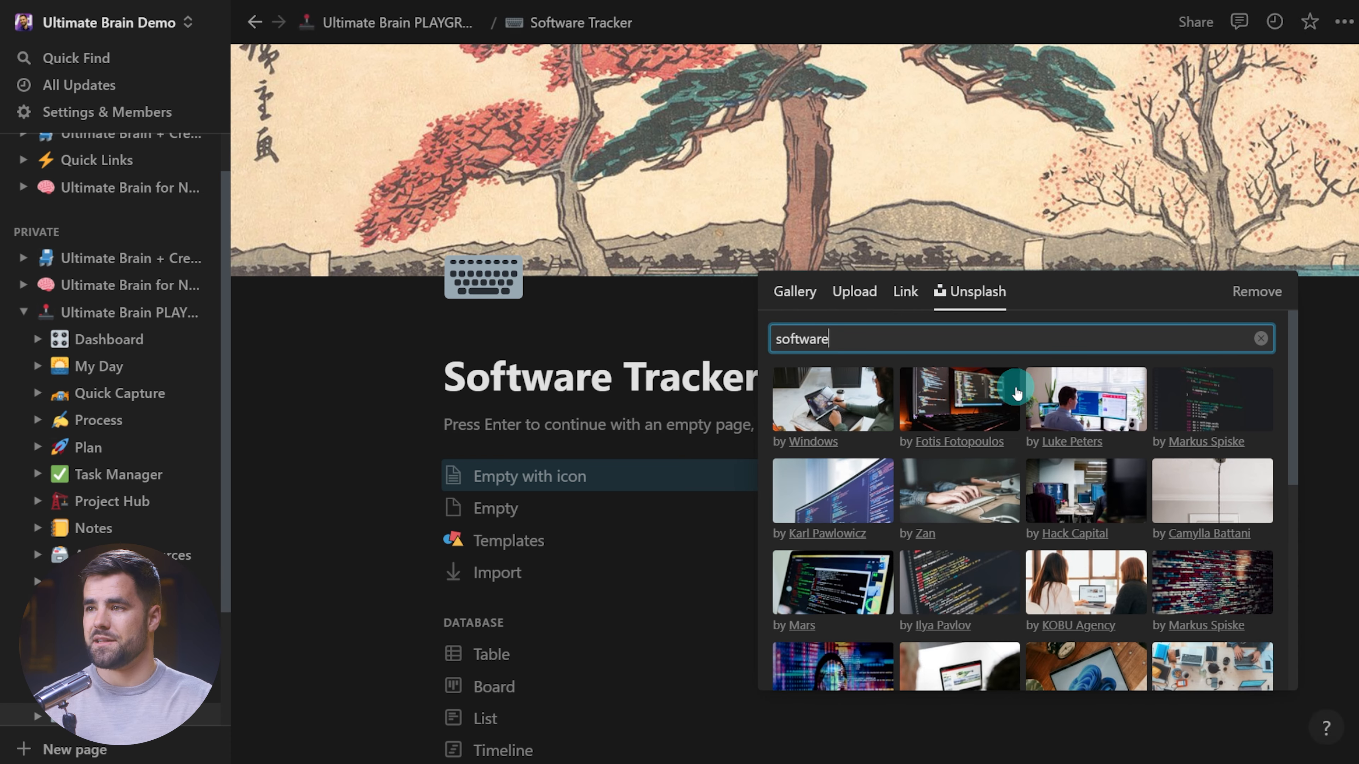
scroll(844, 556, "down", 3)
left_click(844, 556)
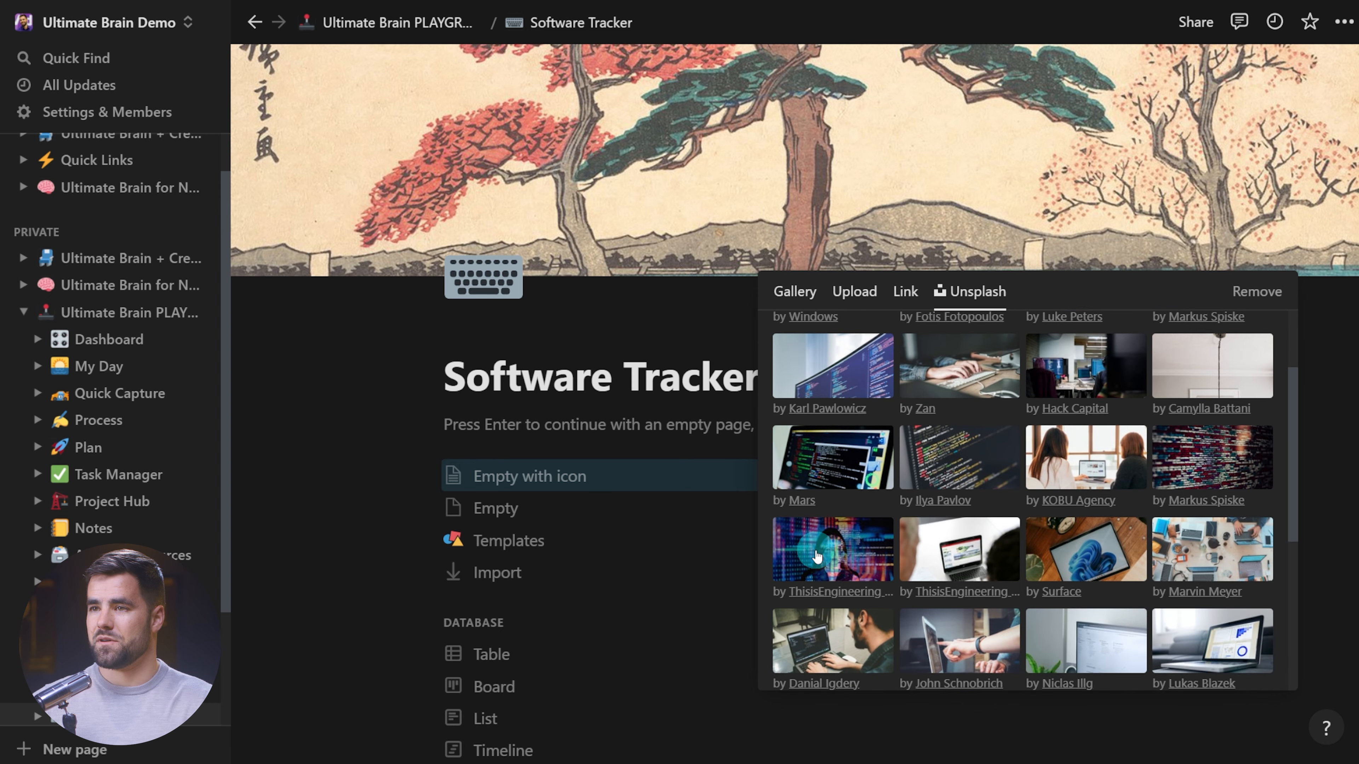
left_click(916, 388)
Set the Software Tracker page to full width.
scroll(916, 388, "down", 3)
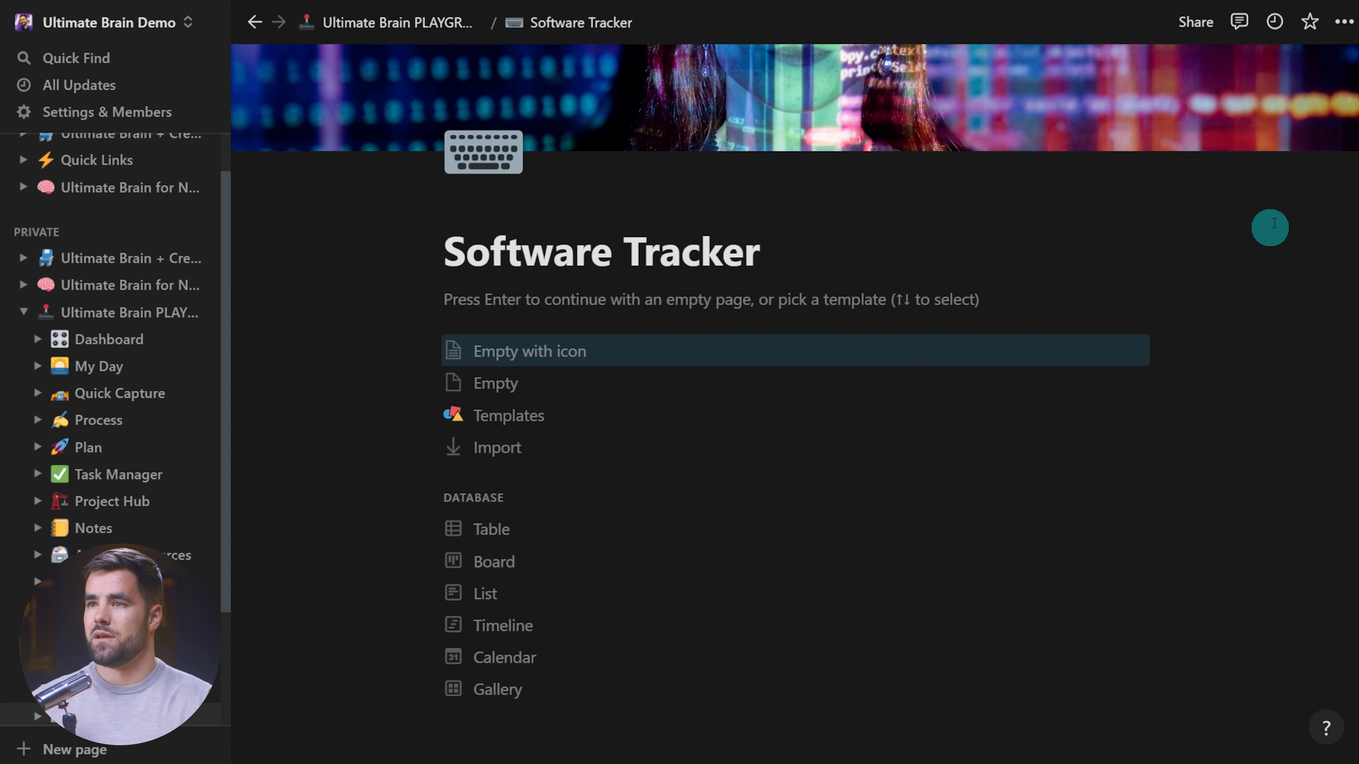
left_click(1343, 22)
left_click(1304, 200)
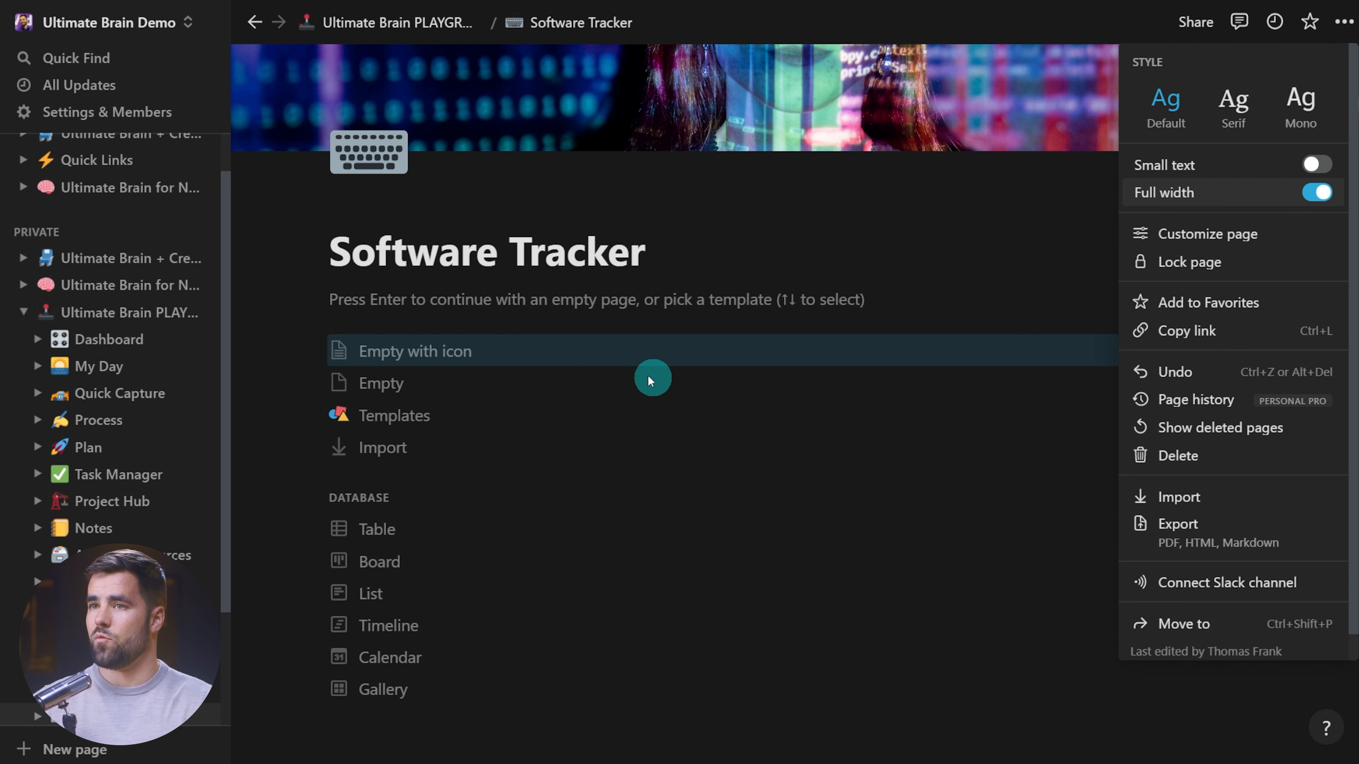
left_click(666, 259)
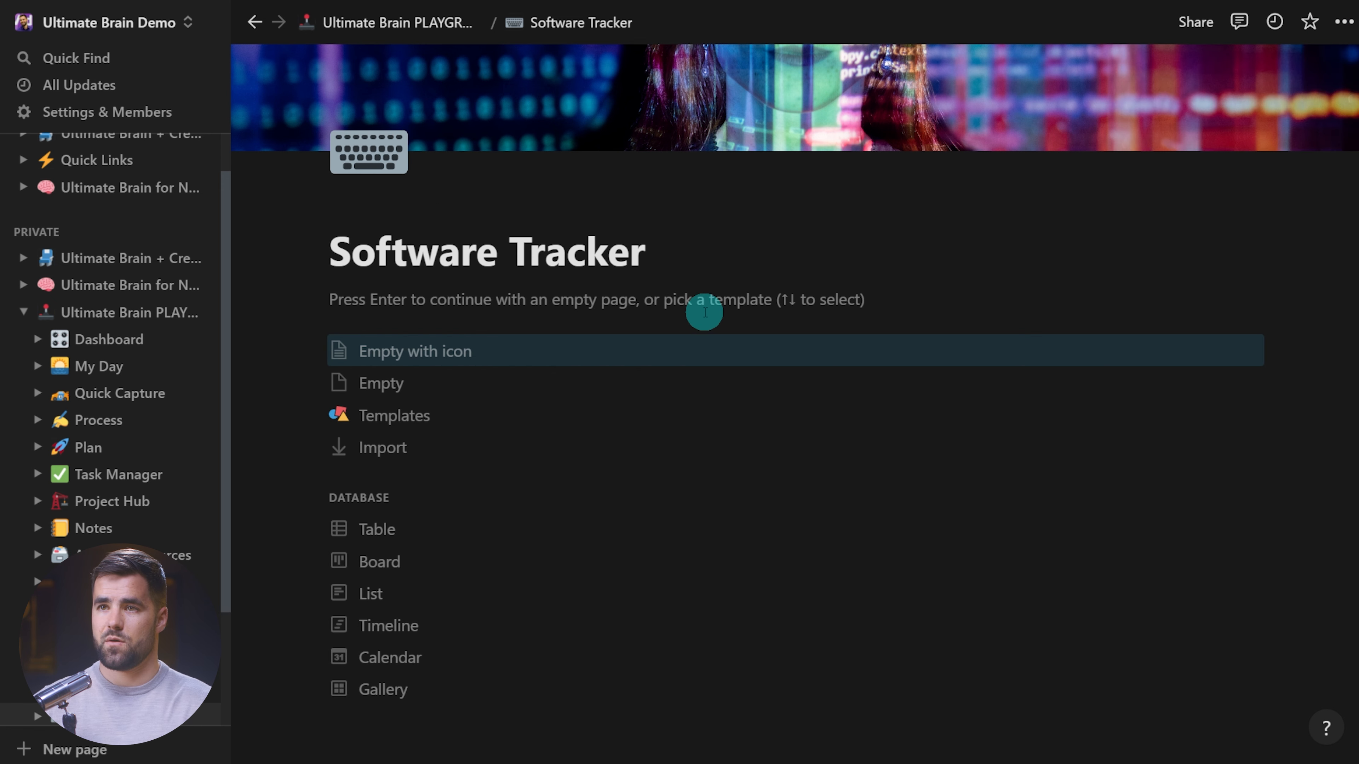
scroll(575, 441, "down", 1)
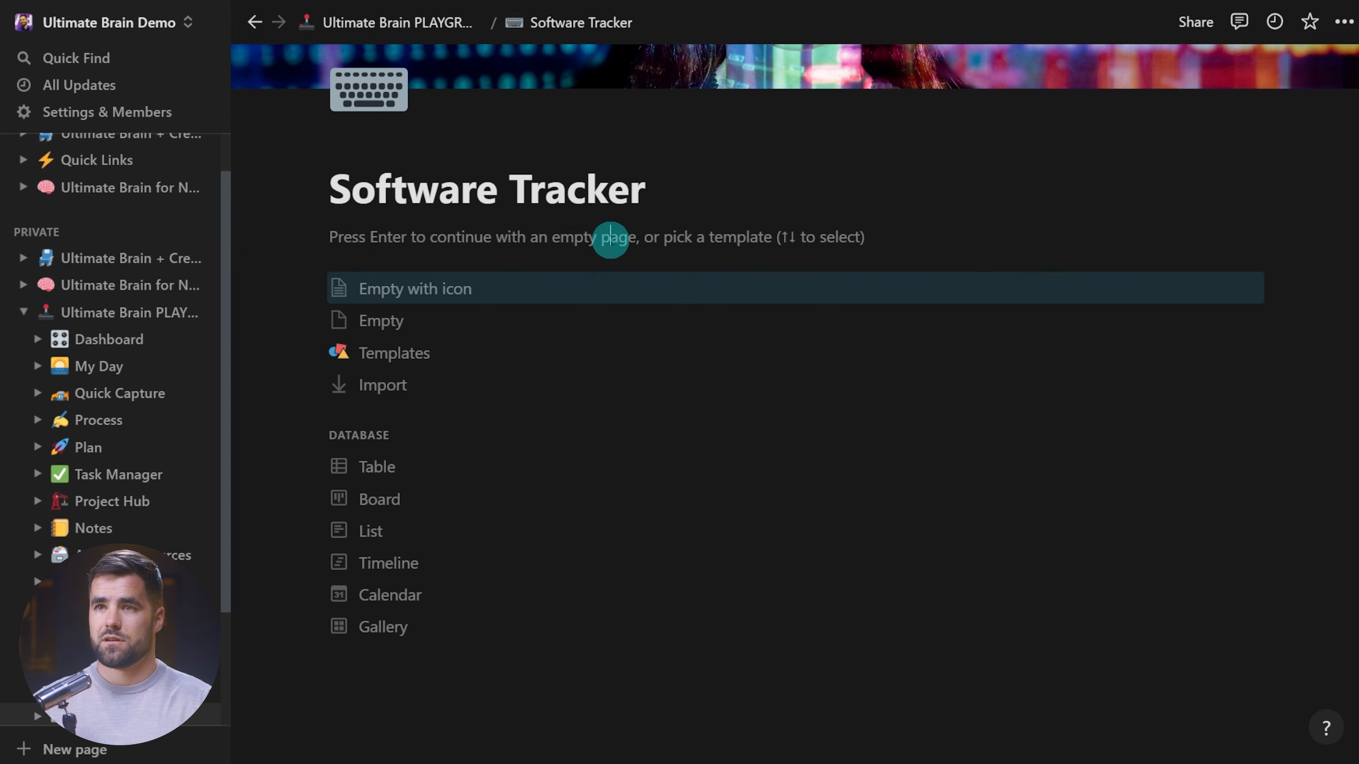
Add a toggle titled Quick Links with a compass emoji in front to the Software Tracker page and make its title bold.
left_click(610, 241)
type(">")
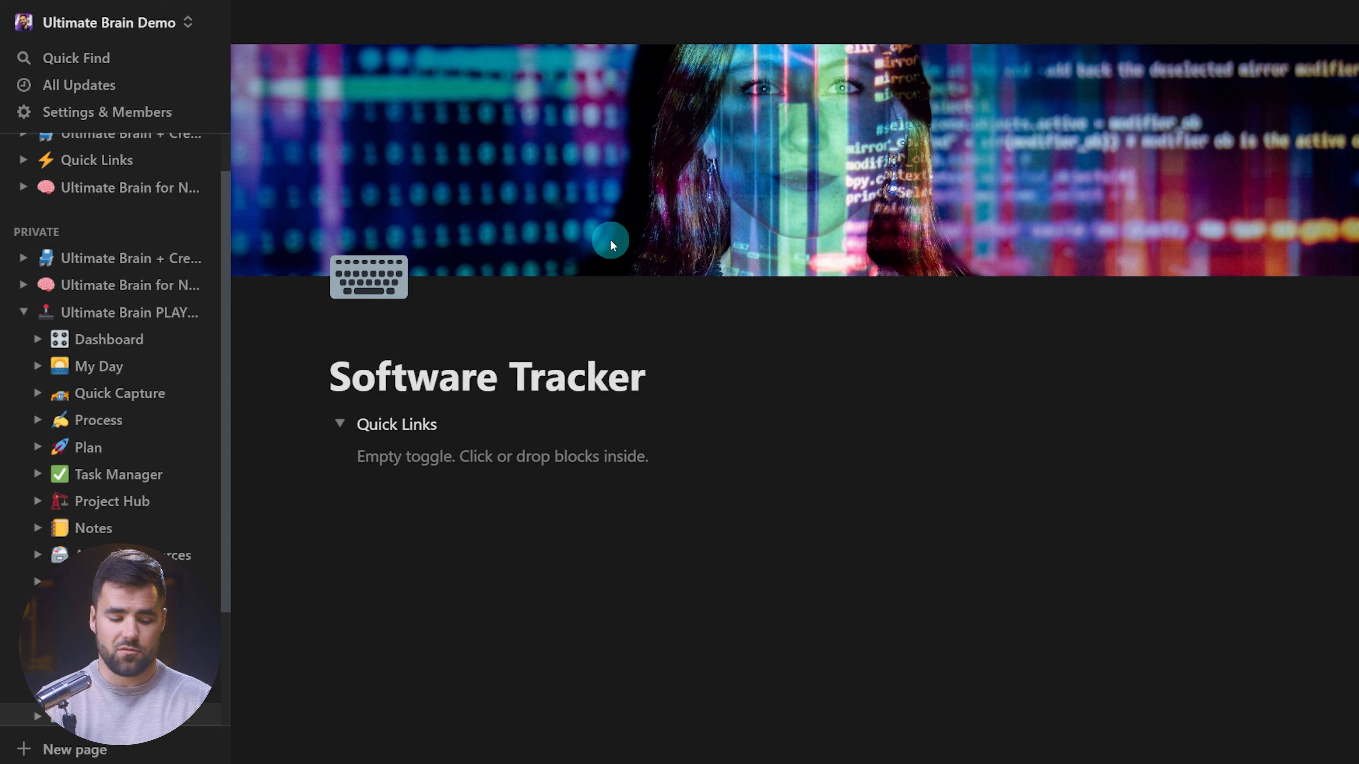
key("super+period")
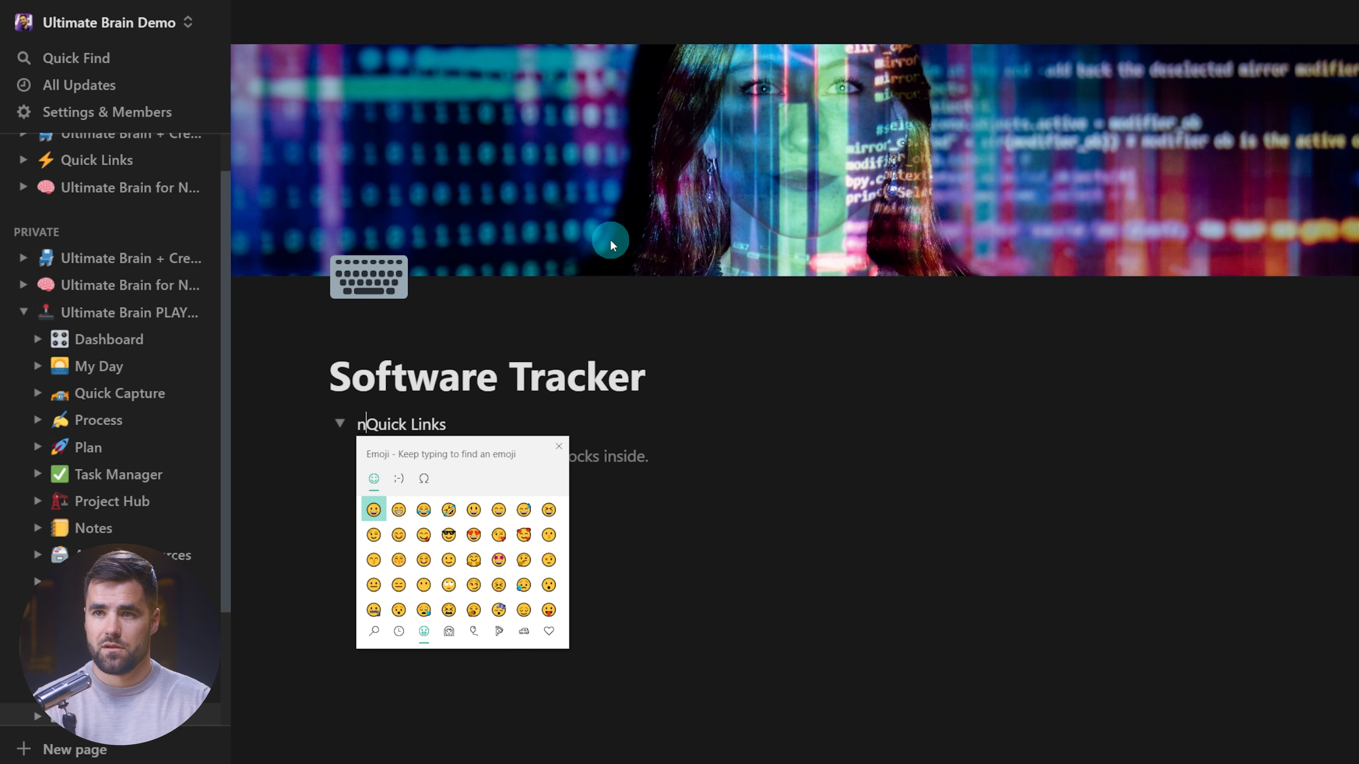
type("nav")
left_click(373, 508)
left_click(559, 446)
triple_click(449, 426)
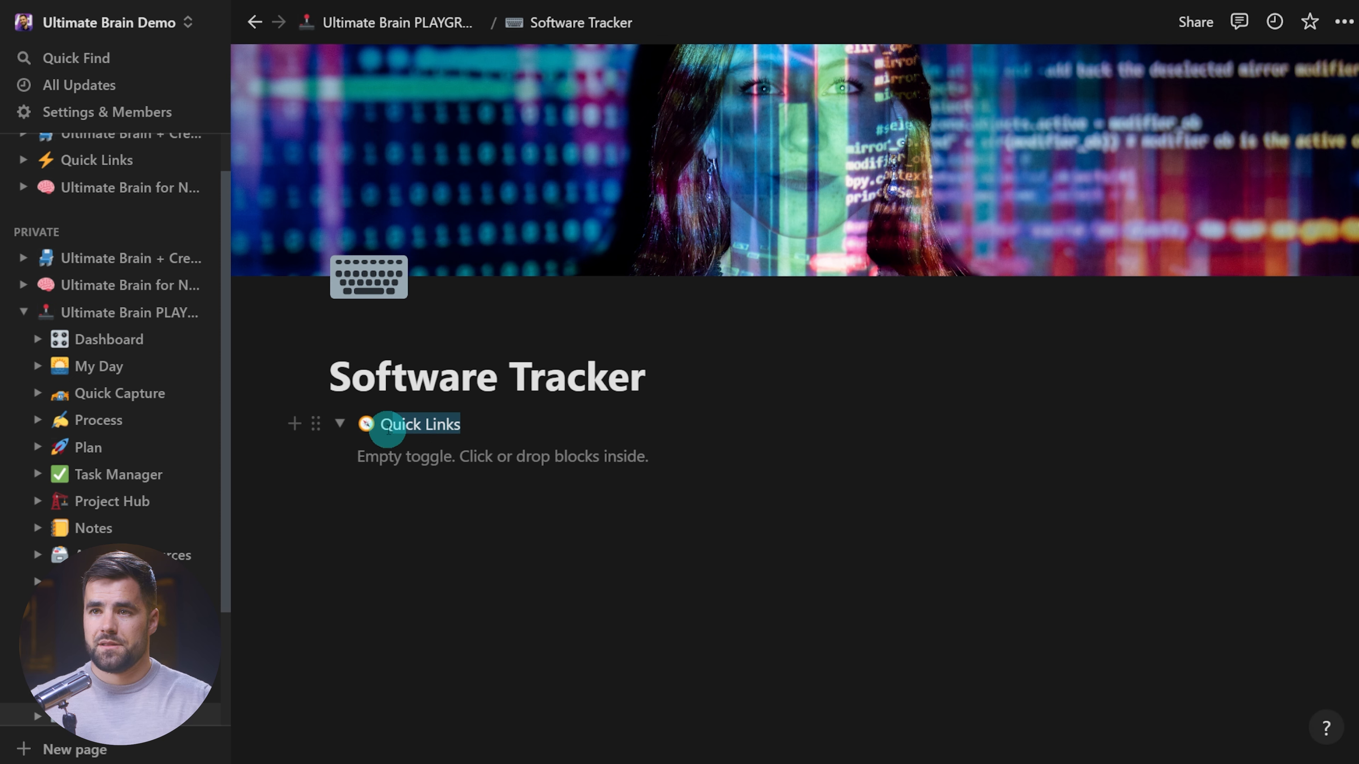
key("ctrl+b")
Insert a table of contents inside the Quick Links toggle and collapse the toggle.
left_click(443, 461)
type("/toc")
left_click(497, 446)
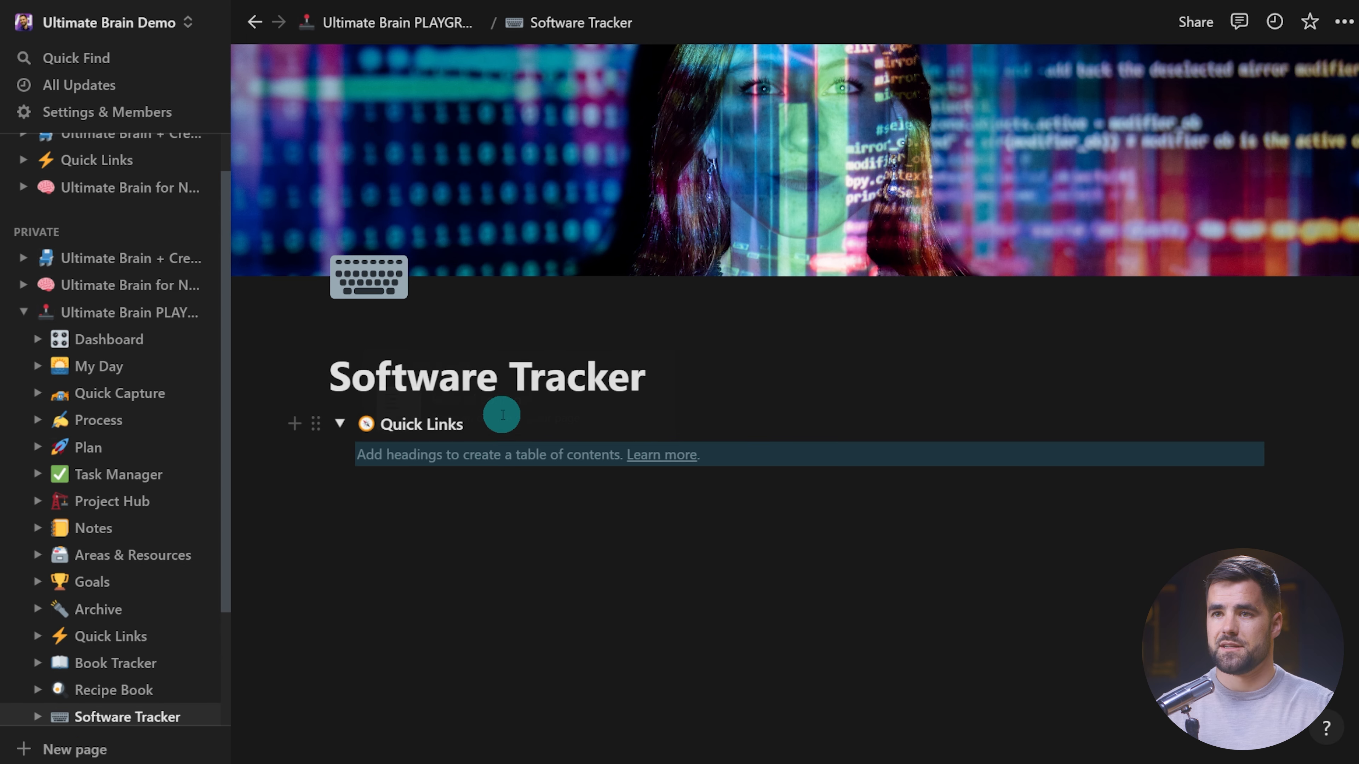
left_click(340, 424)
Examine the Book Tracker page and the contents of the Quick Links toggle on the Notes page for comparison.
scroll(160, 615, "down", 1)
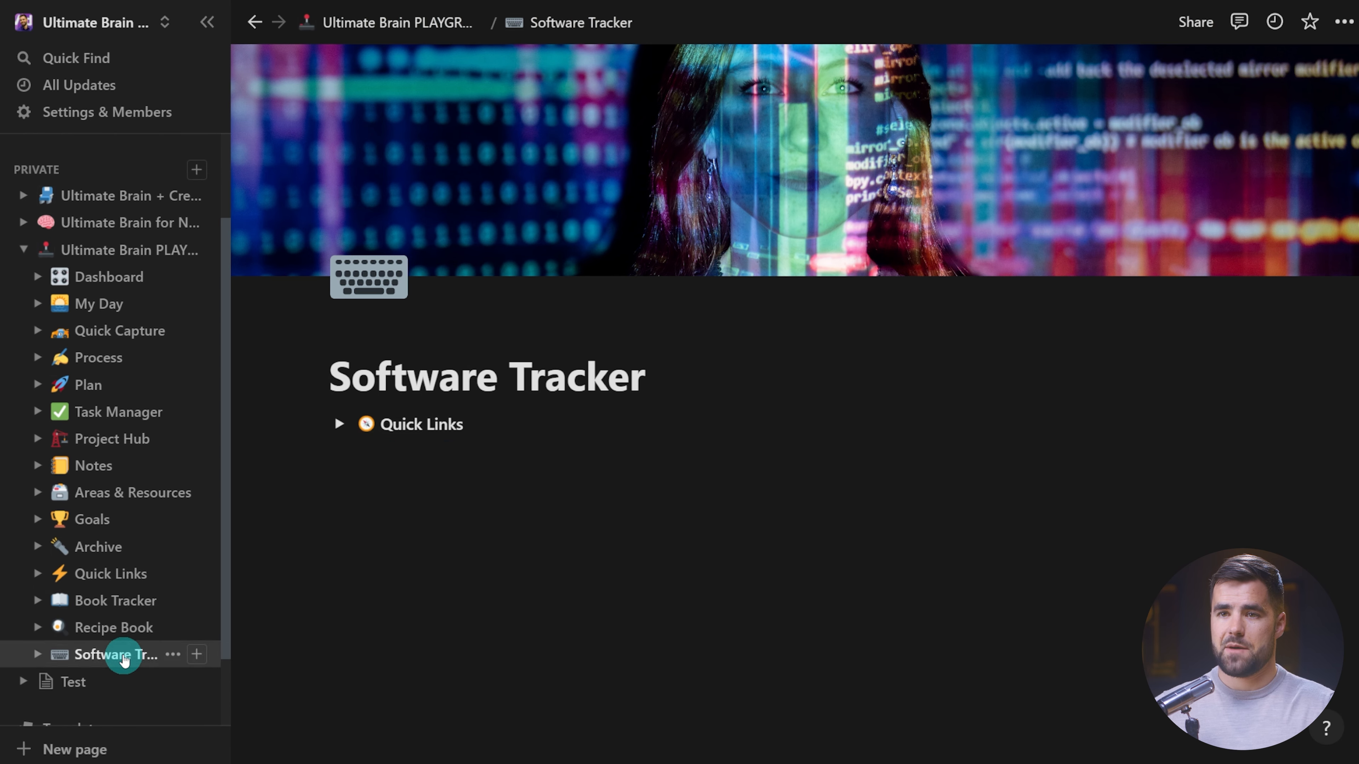
left_click(107, 601)
scroll(541, 533, "down", 5)
scroll(542, 534, "up", 5)
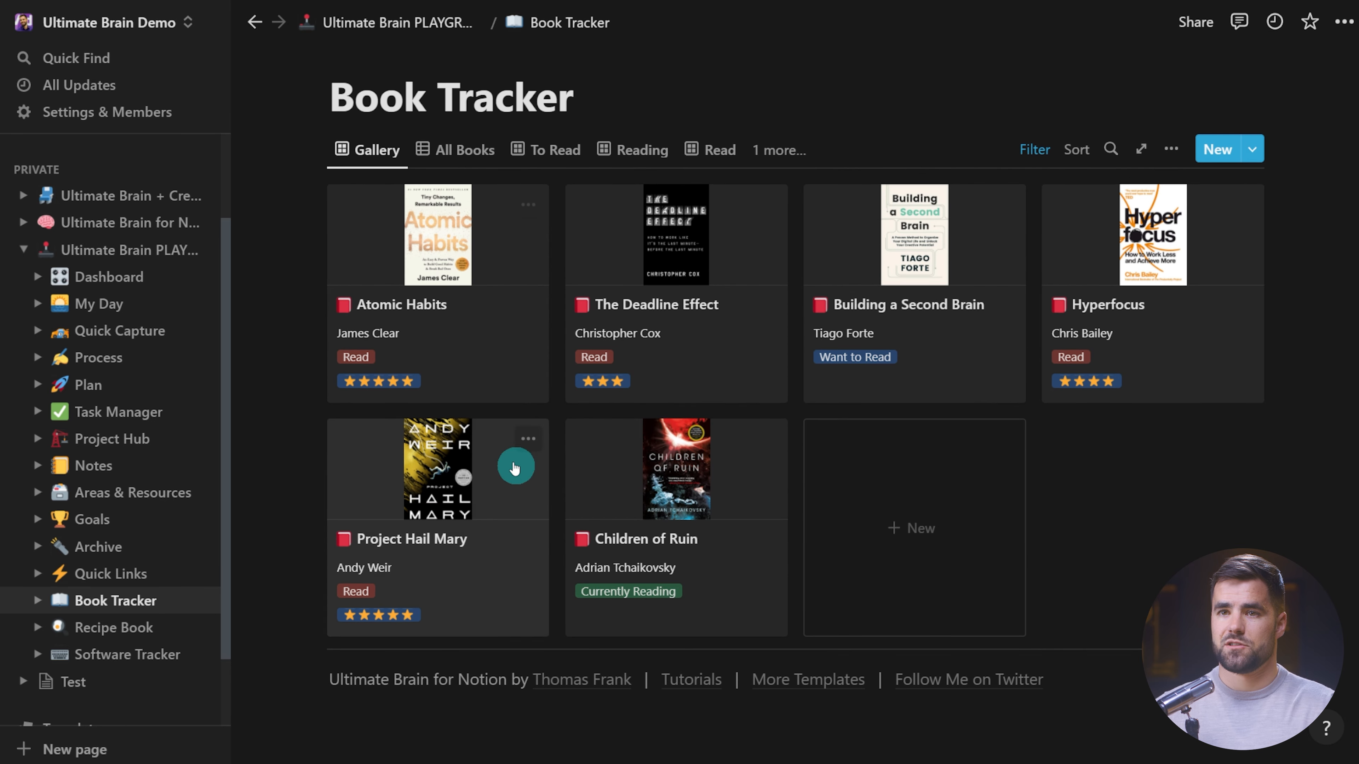
left_click(97, 467)
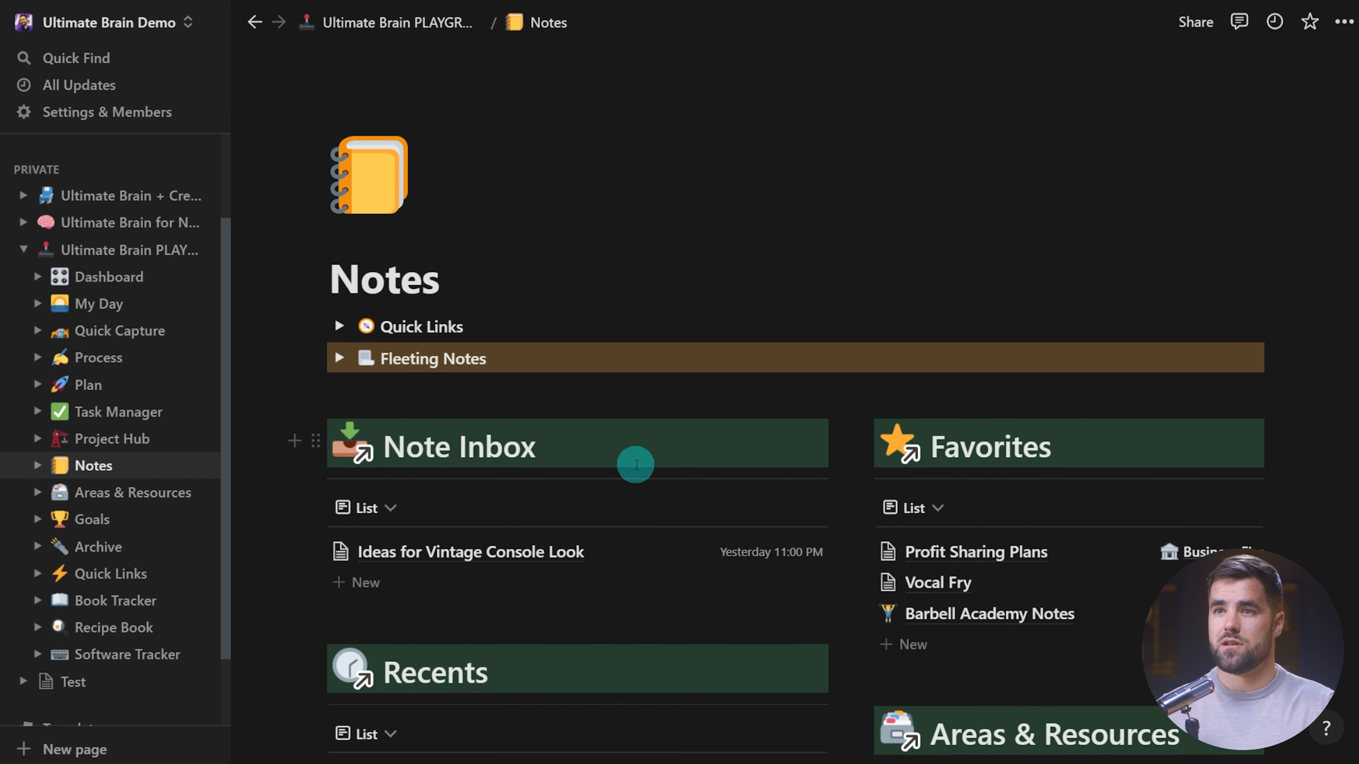
left_click(338, 207)
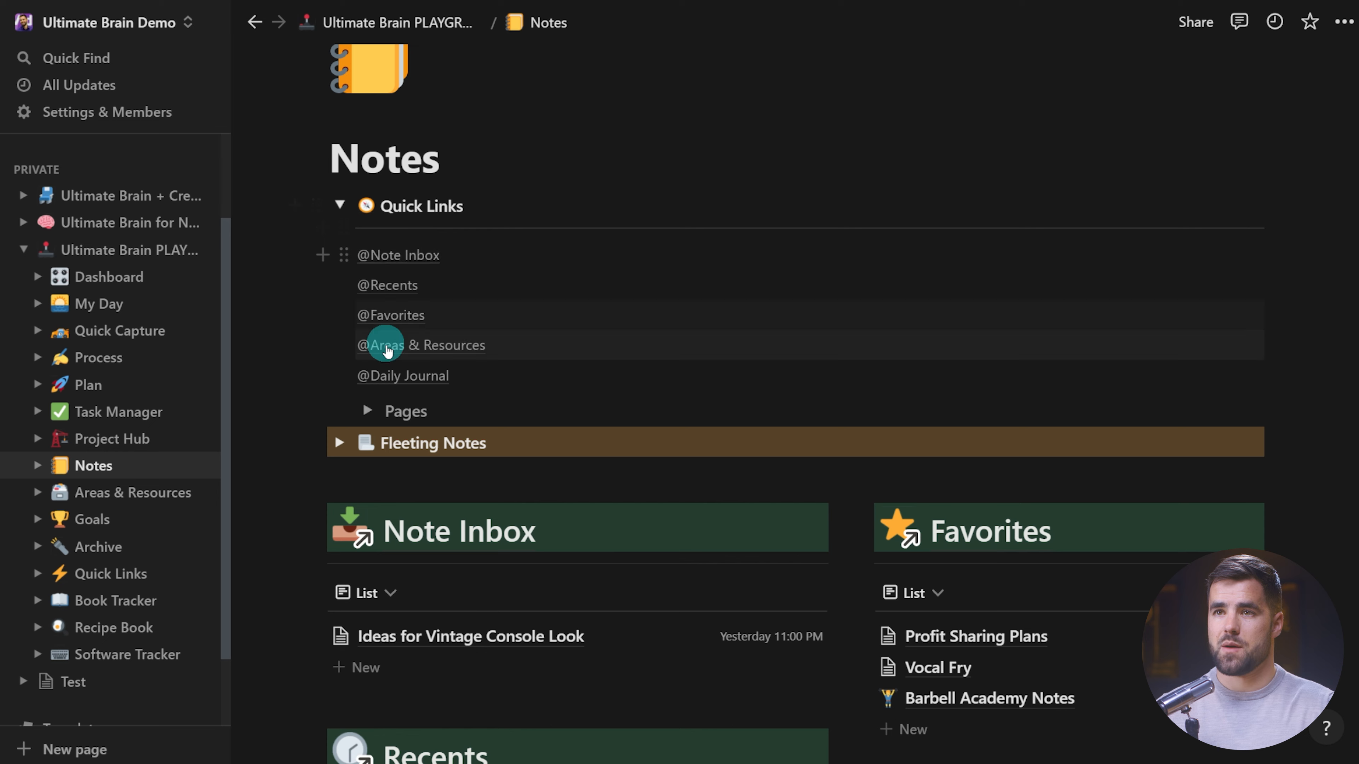
left_click(338, 206)
scroll(177, 353, "down", 3)
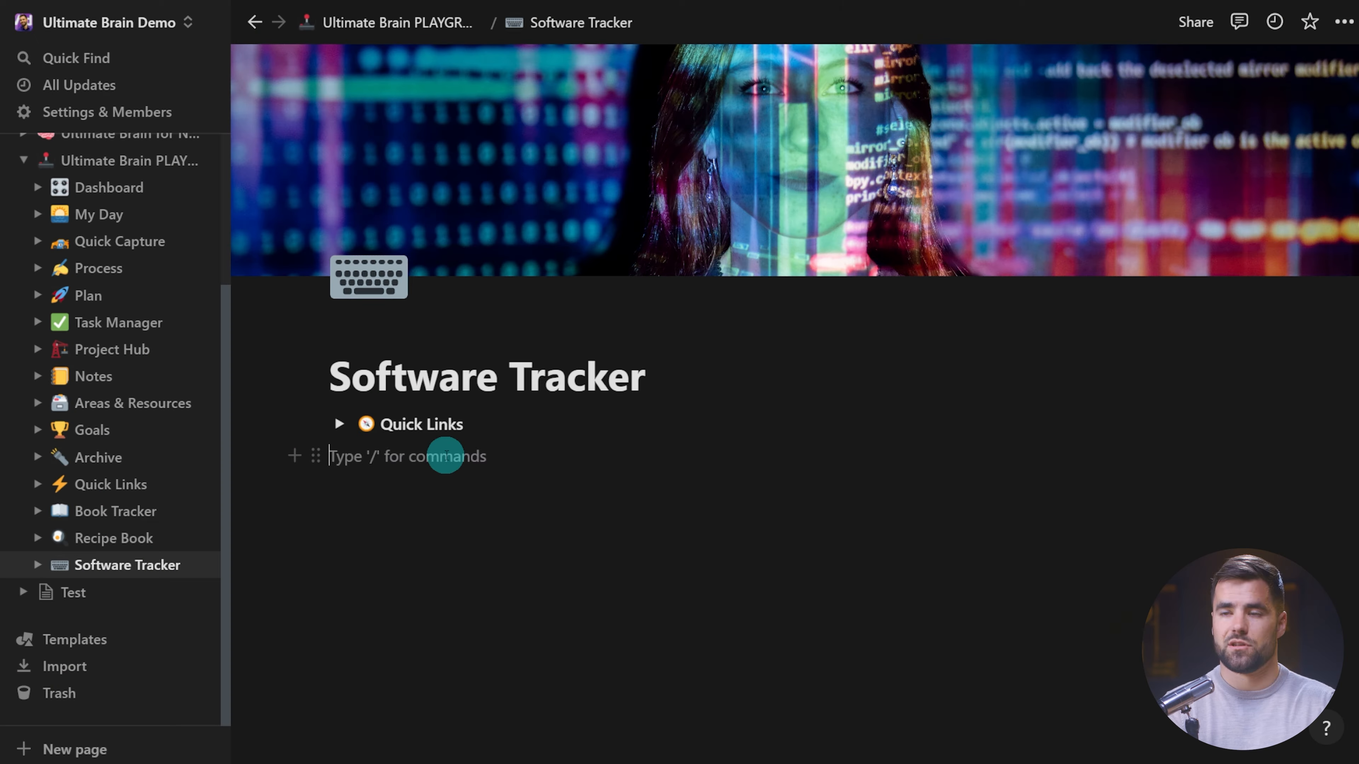
Insert a gallery database view below the Quick Links toggle with All Notes [UB] from Ultimate Brain PLAYGROUND as its source.
type("/garl")
key("BackSpace")
key("BackSpace")
type("ll")
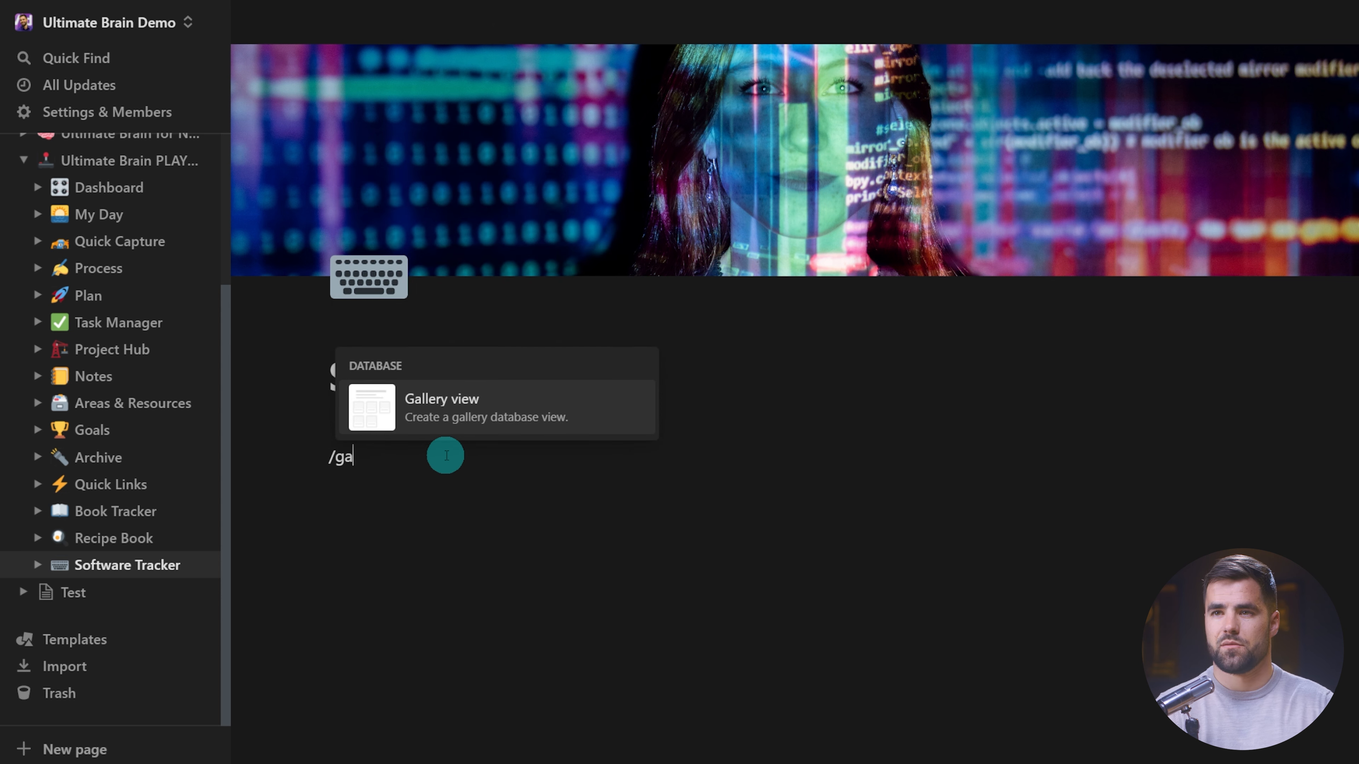
key("Return")
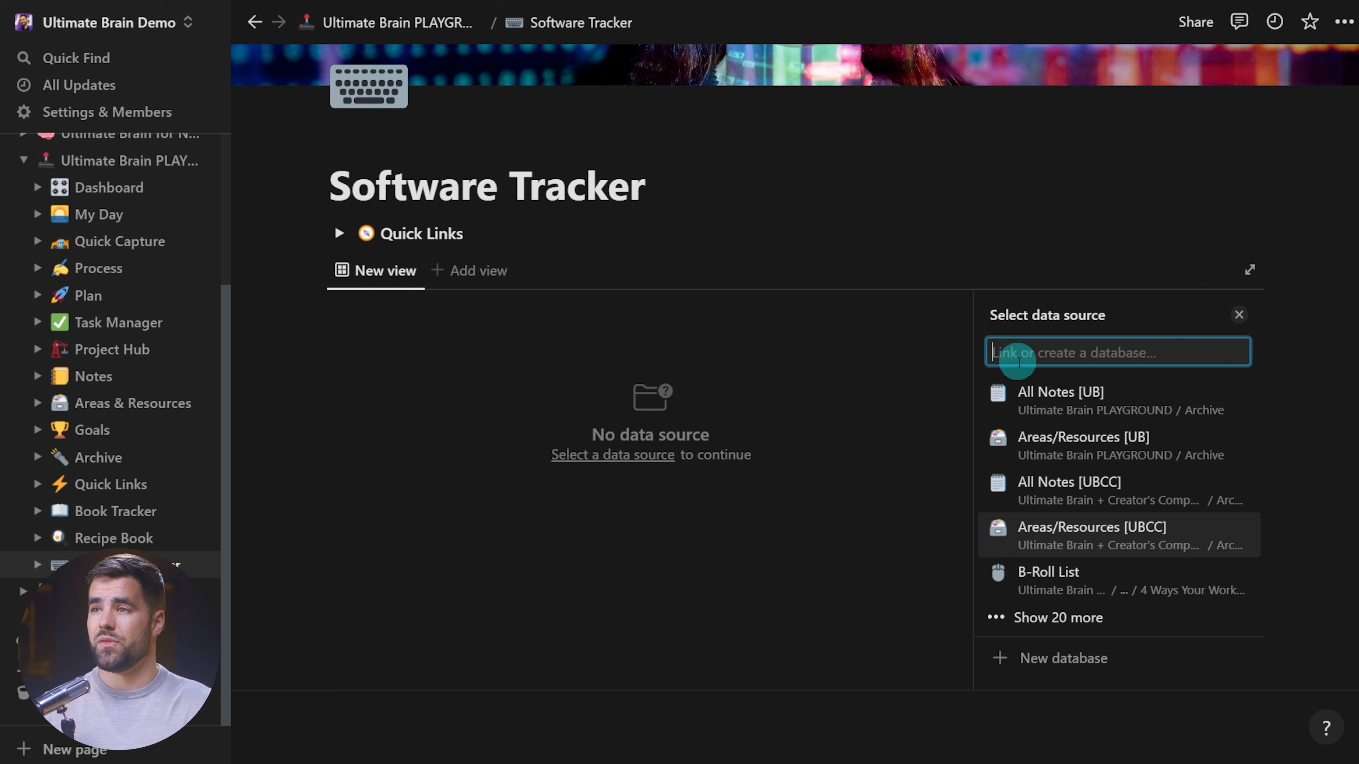
left_click(1090, 398)
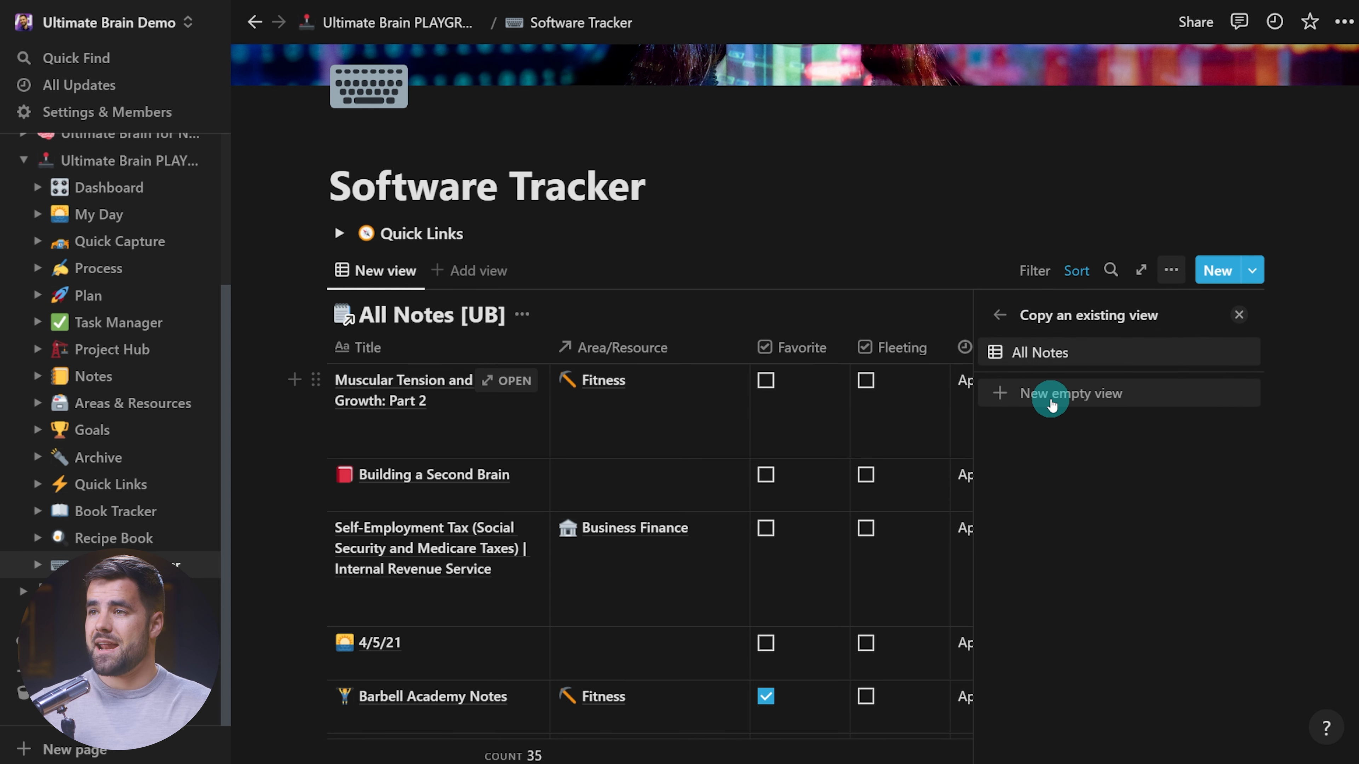
Set up a new empty Gallery view with Image as card preview, Small cards and the database title hidden.
left_click(1051, 405)
left_click(1210, 481)
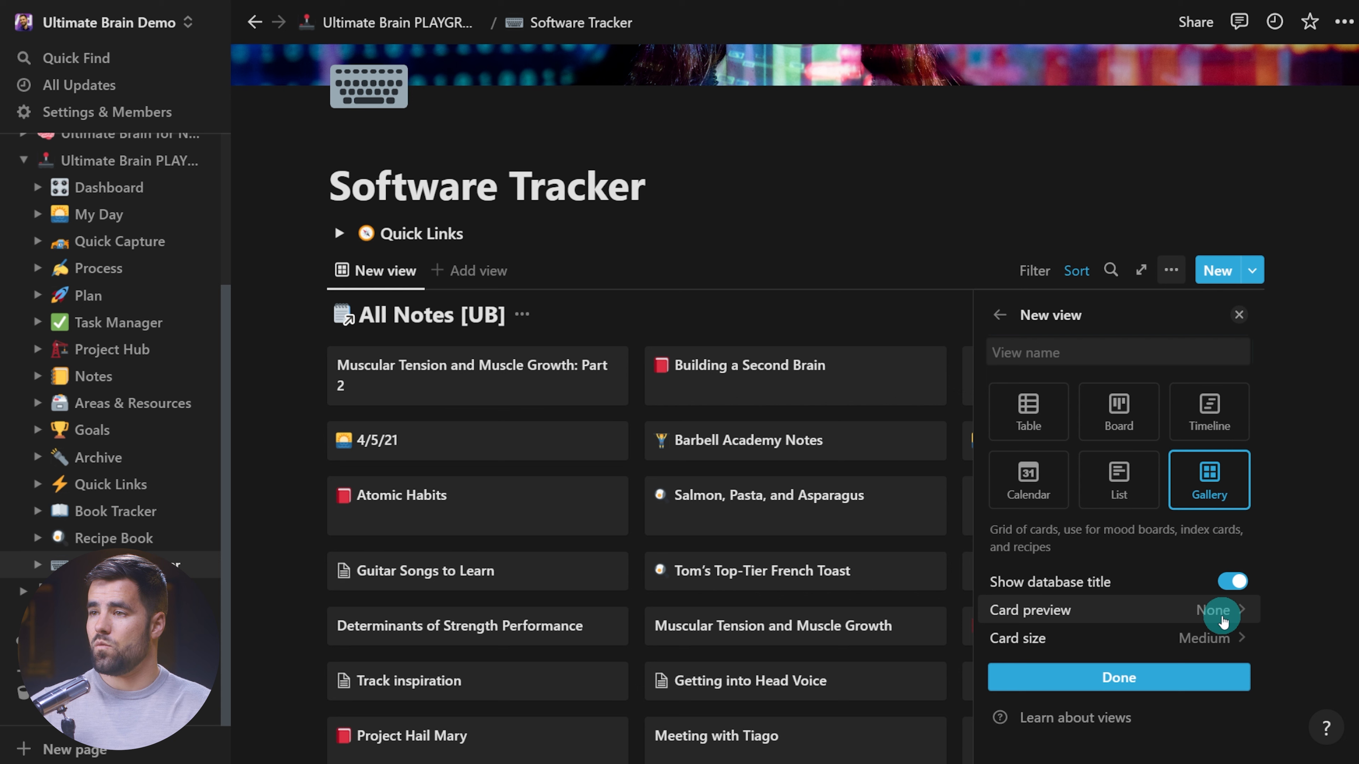
left_click(1224, 610)
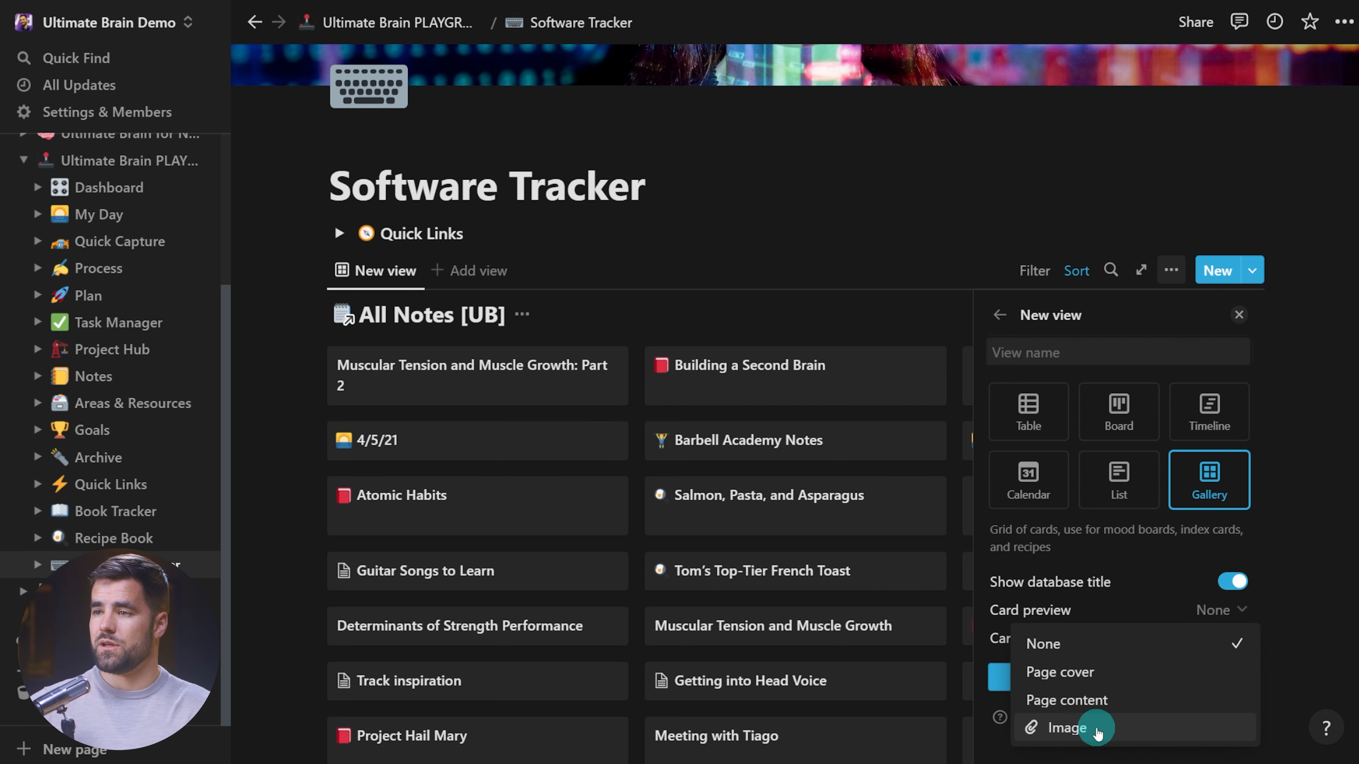
left_click(1067, 728)
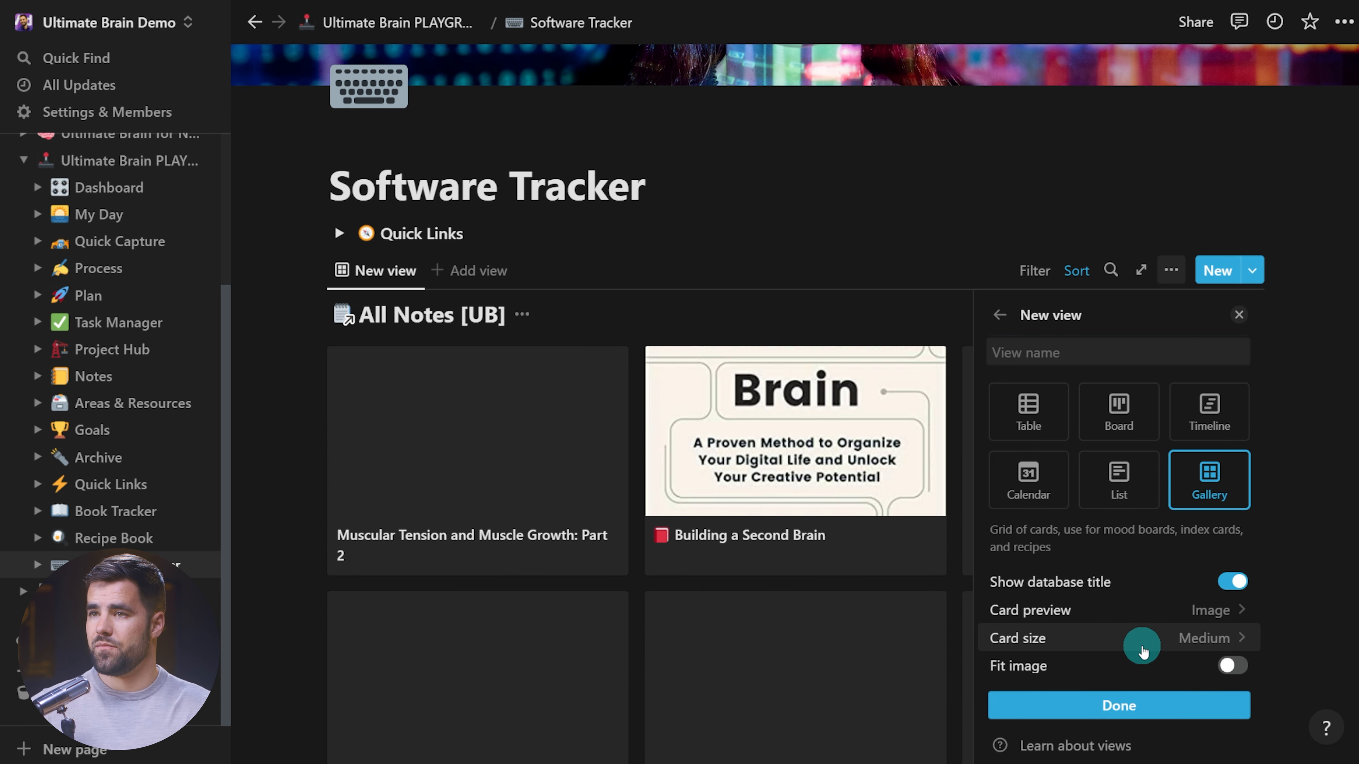
left_click(1201, 640)
left_click(1076, 673)
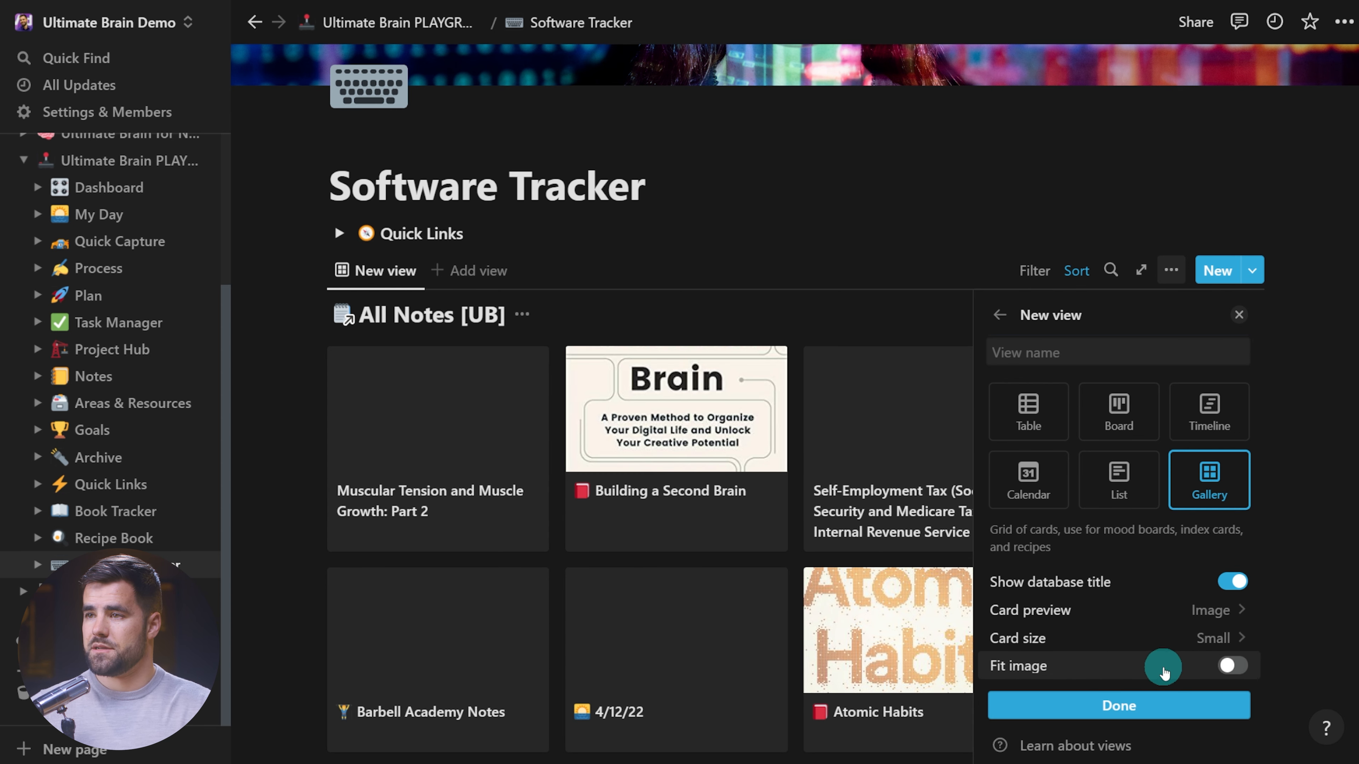
left_click(1227, 583)
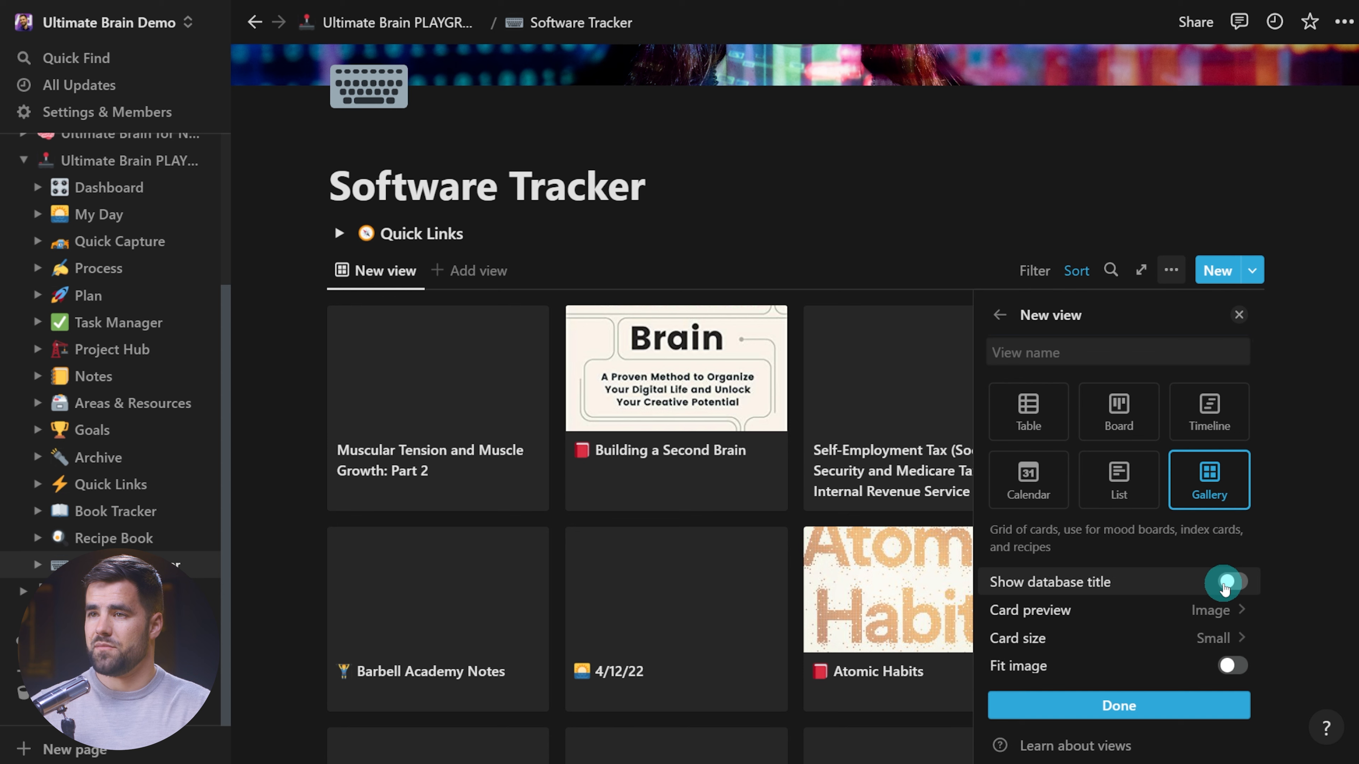
left_click(1118, 706)
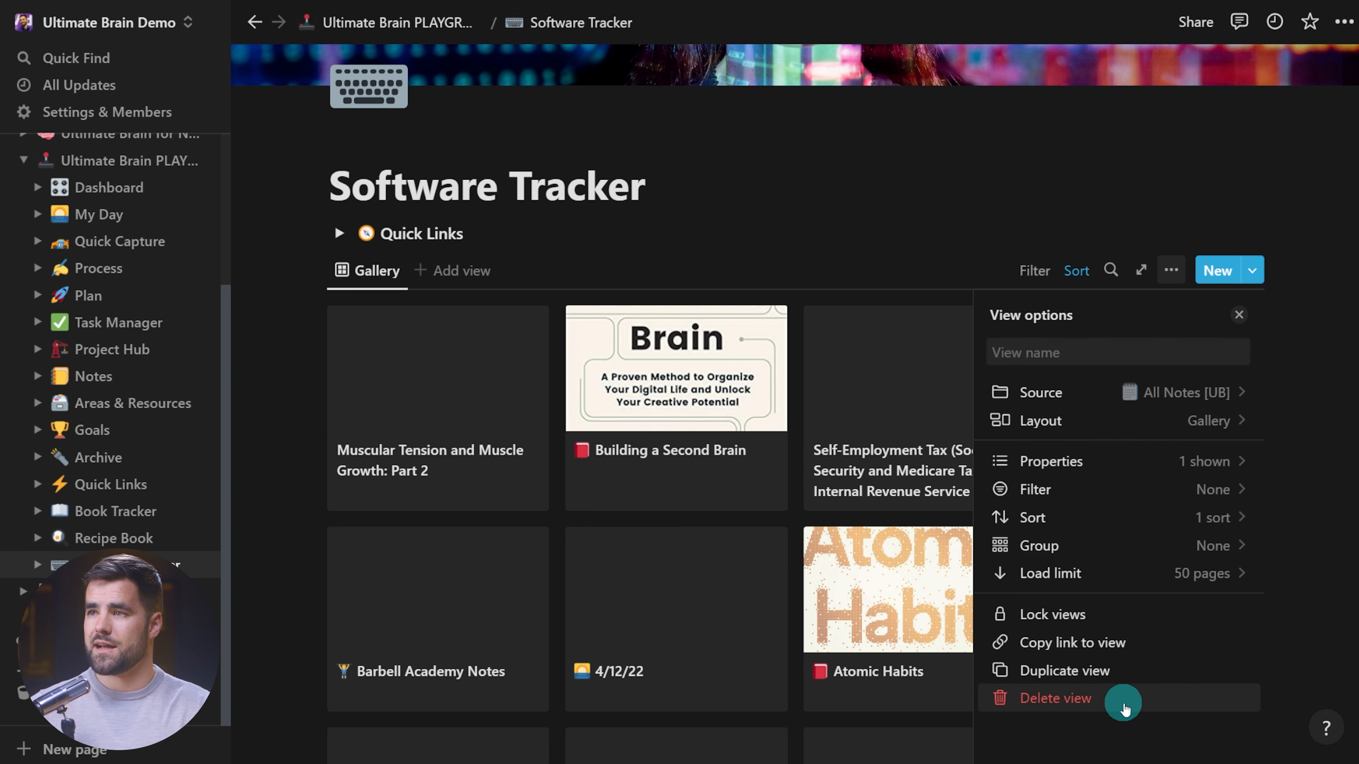
left_click(1239, 314)
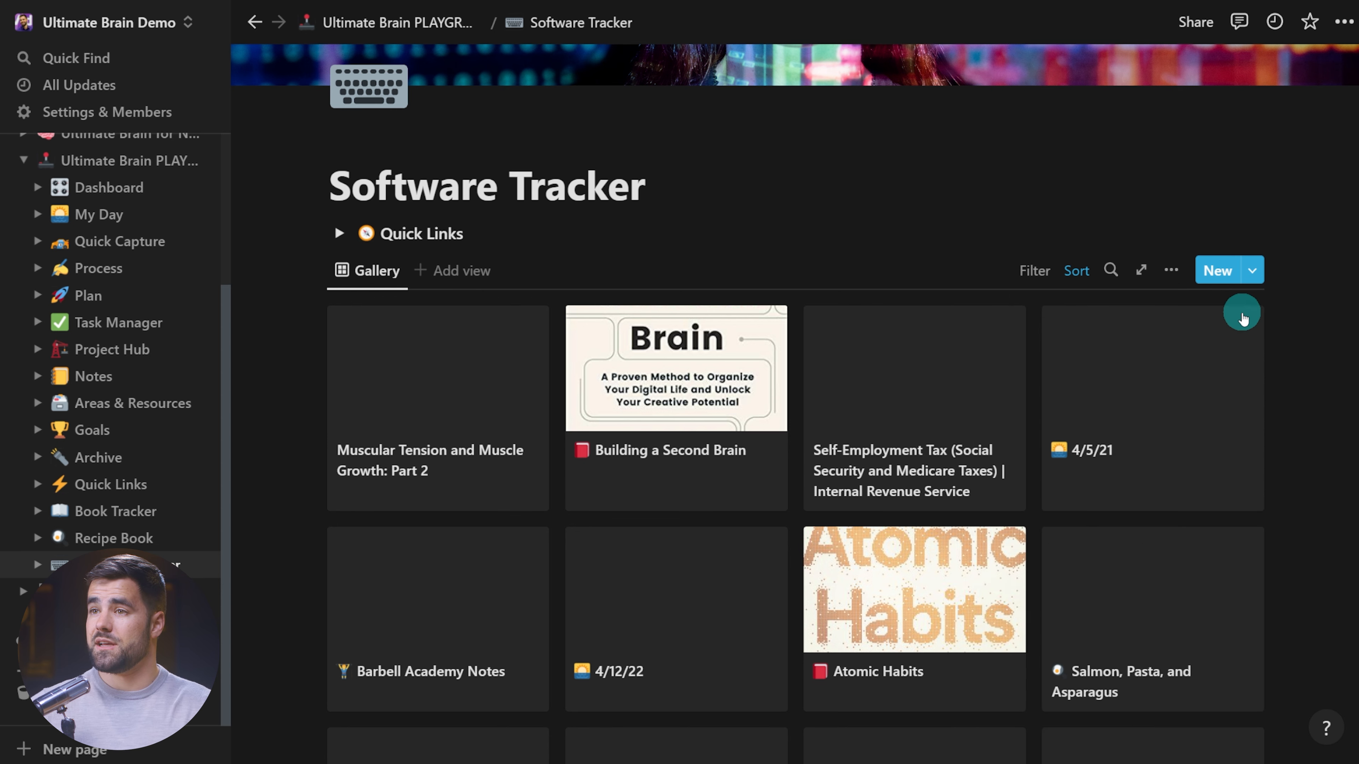
Open the Building a Second Brain note and create a new option named Software in its Type property.
scroll(925, 501, "down", 10)
scroll(928, 511, "up", 10)
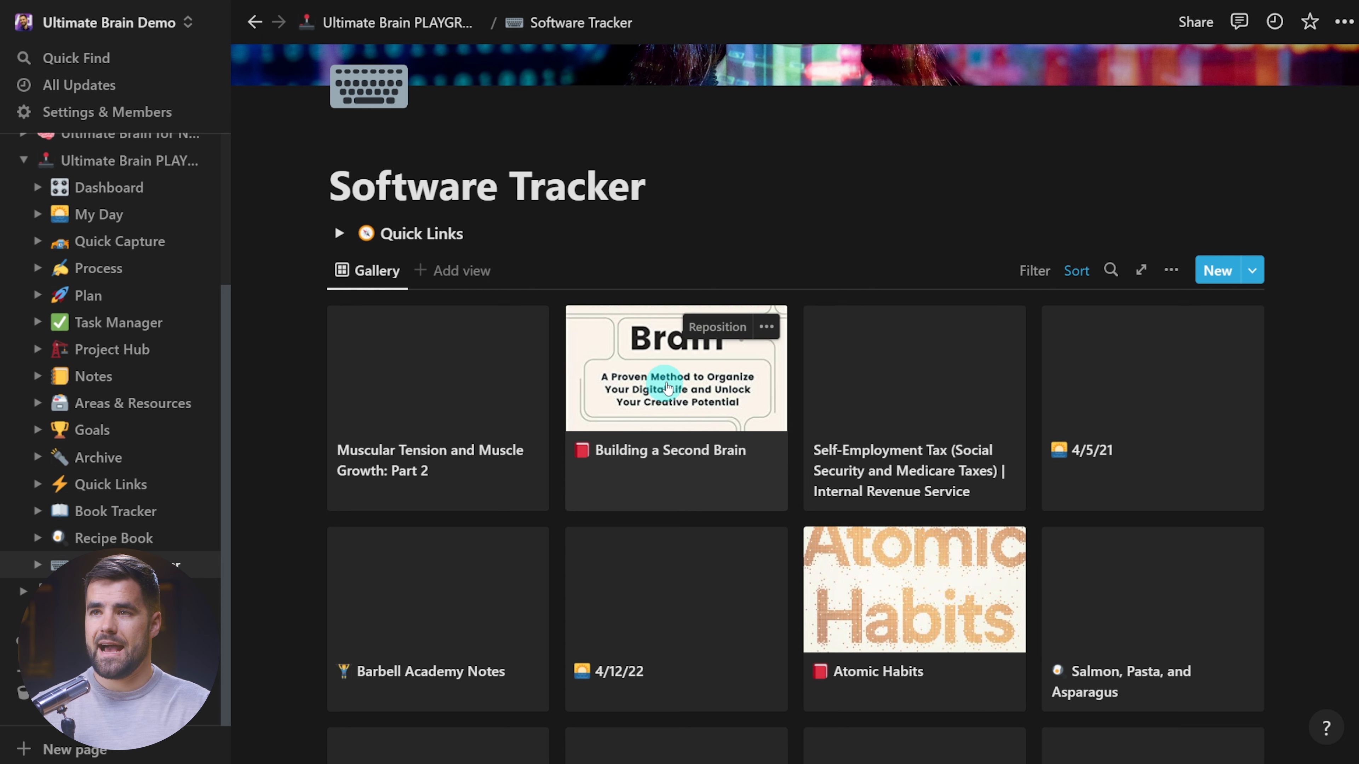
left_click(650, 388)
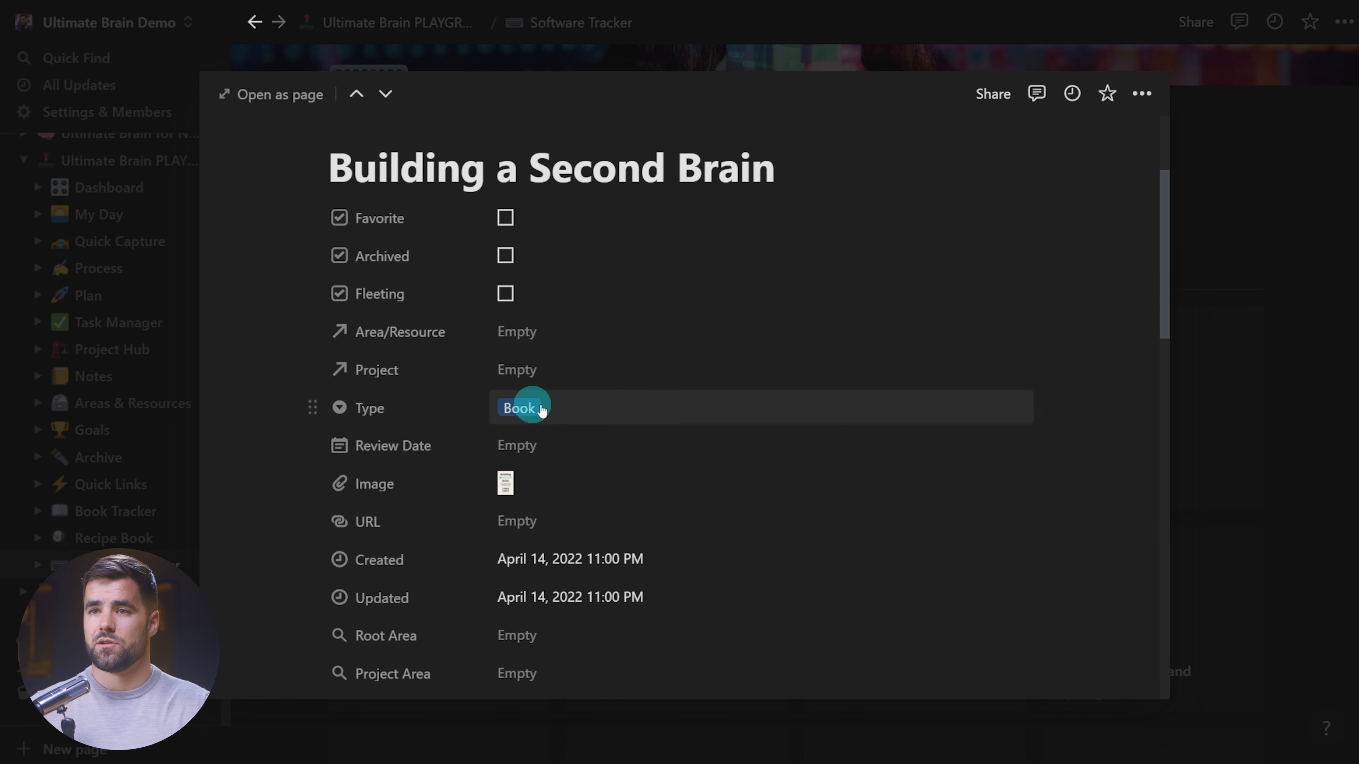
left_click(568, 407)
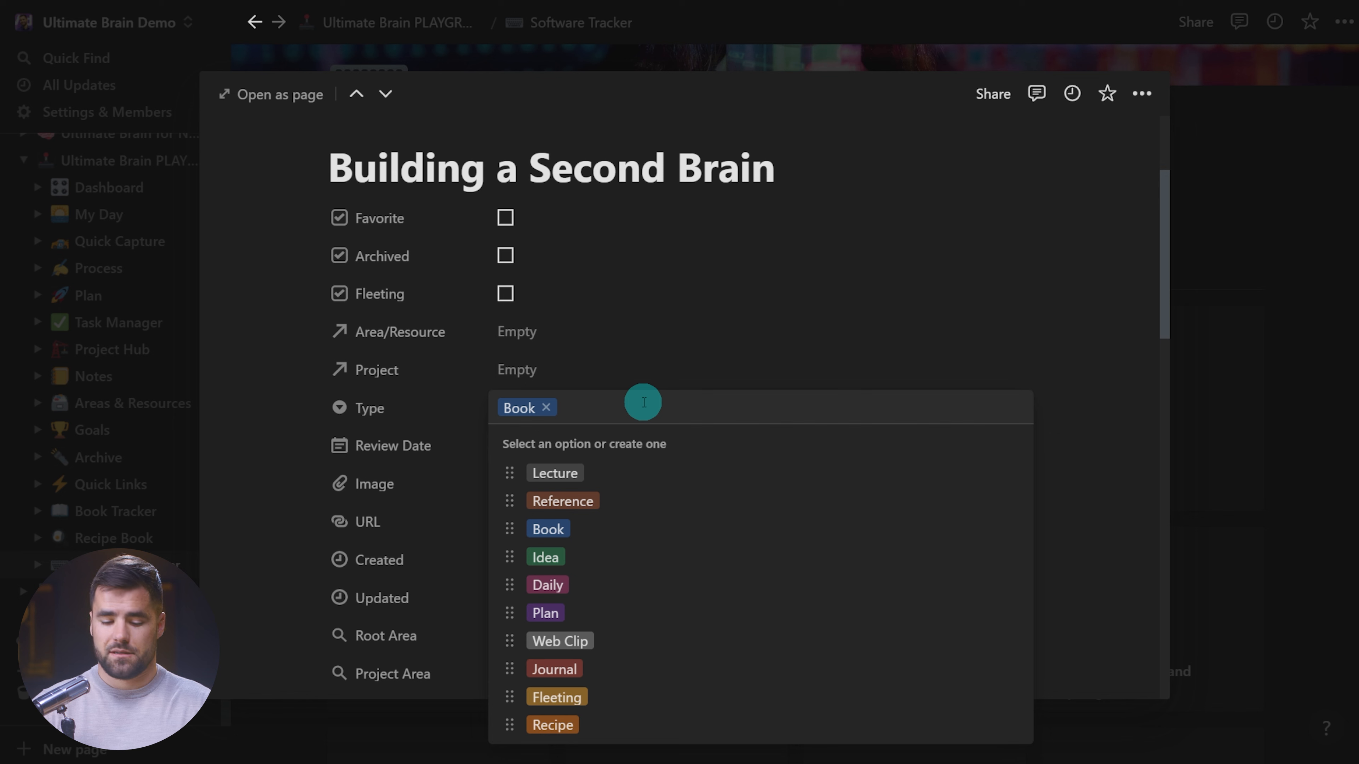
type("Software")
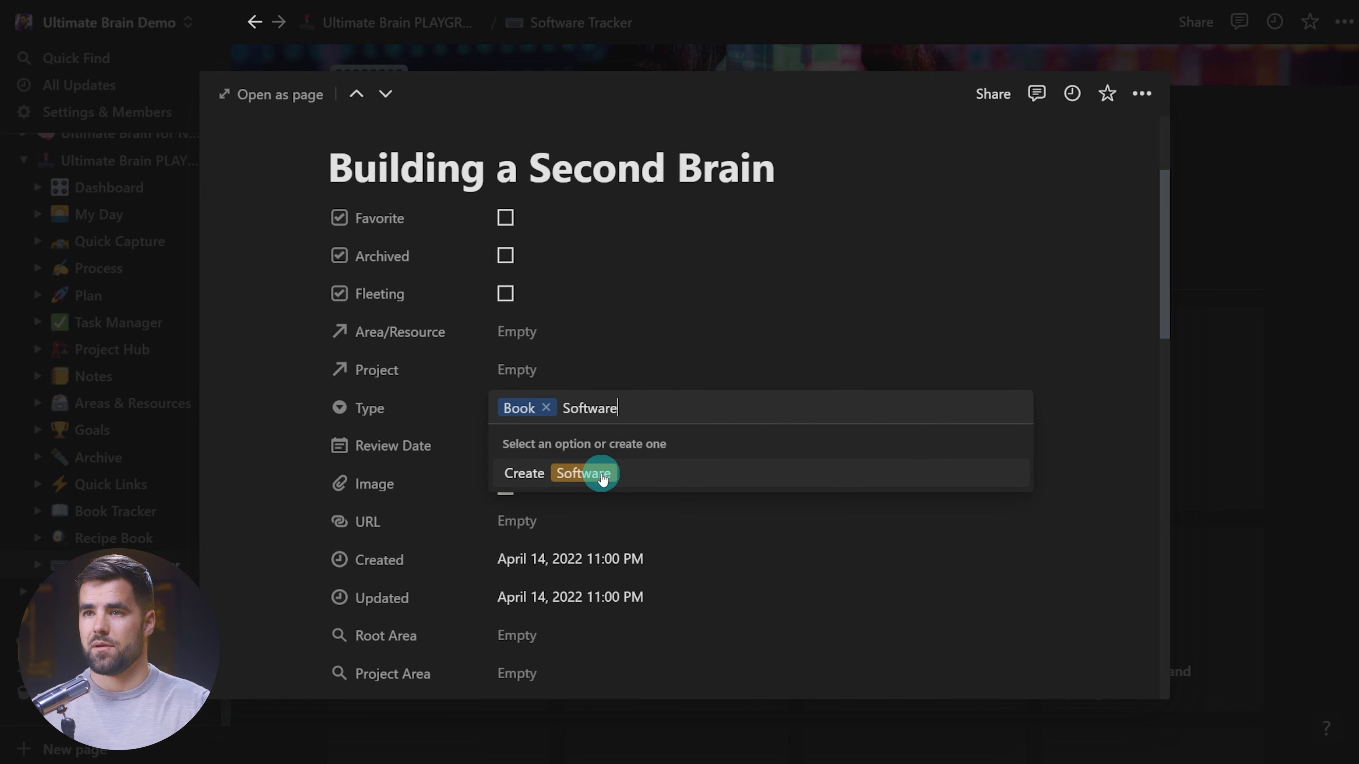
left_click(600, 475)
Set the note's Type back to Book, check the list of Type options, and close the note.
left_click(557, 517)
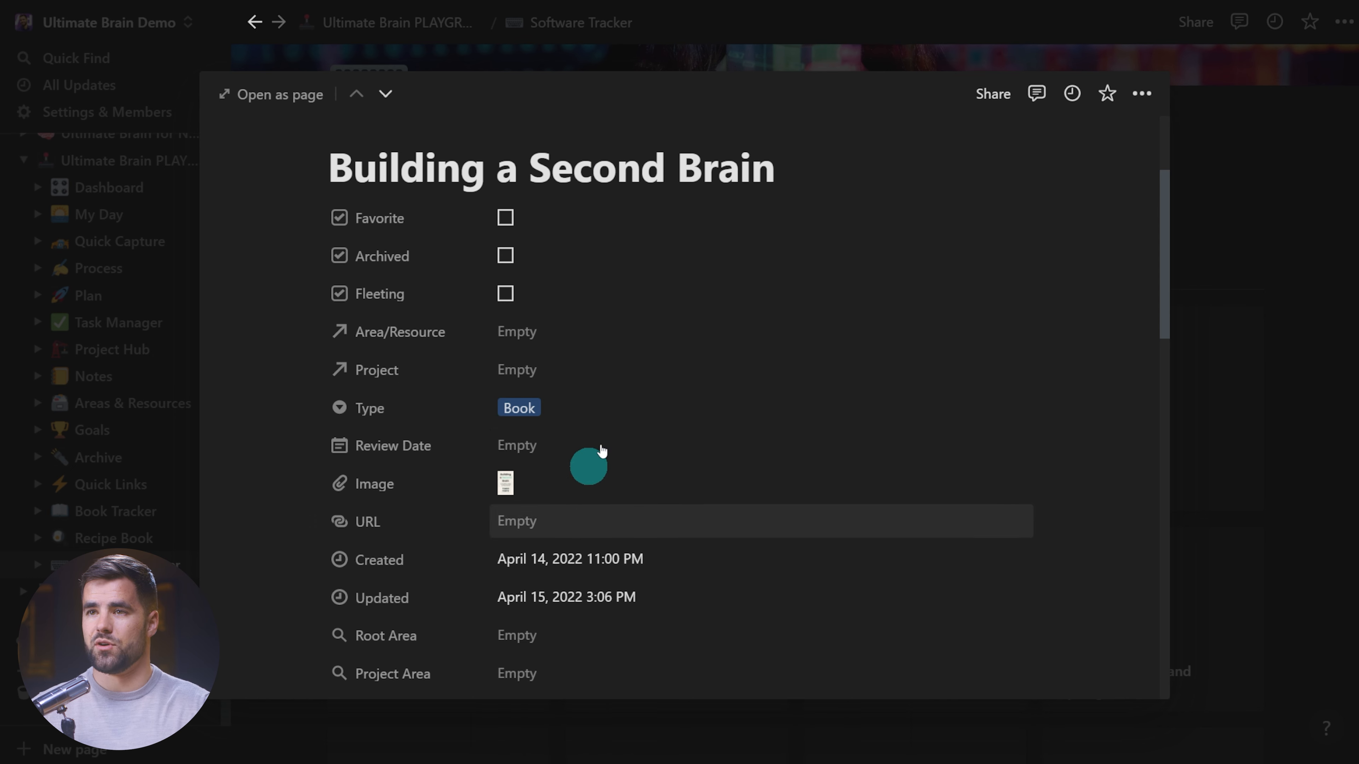
left_click(648, 407)
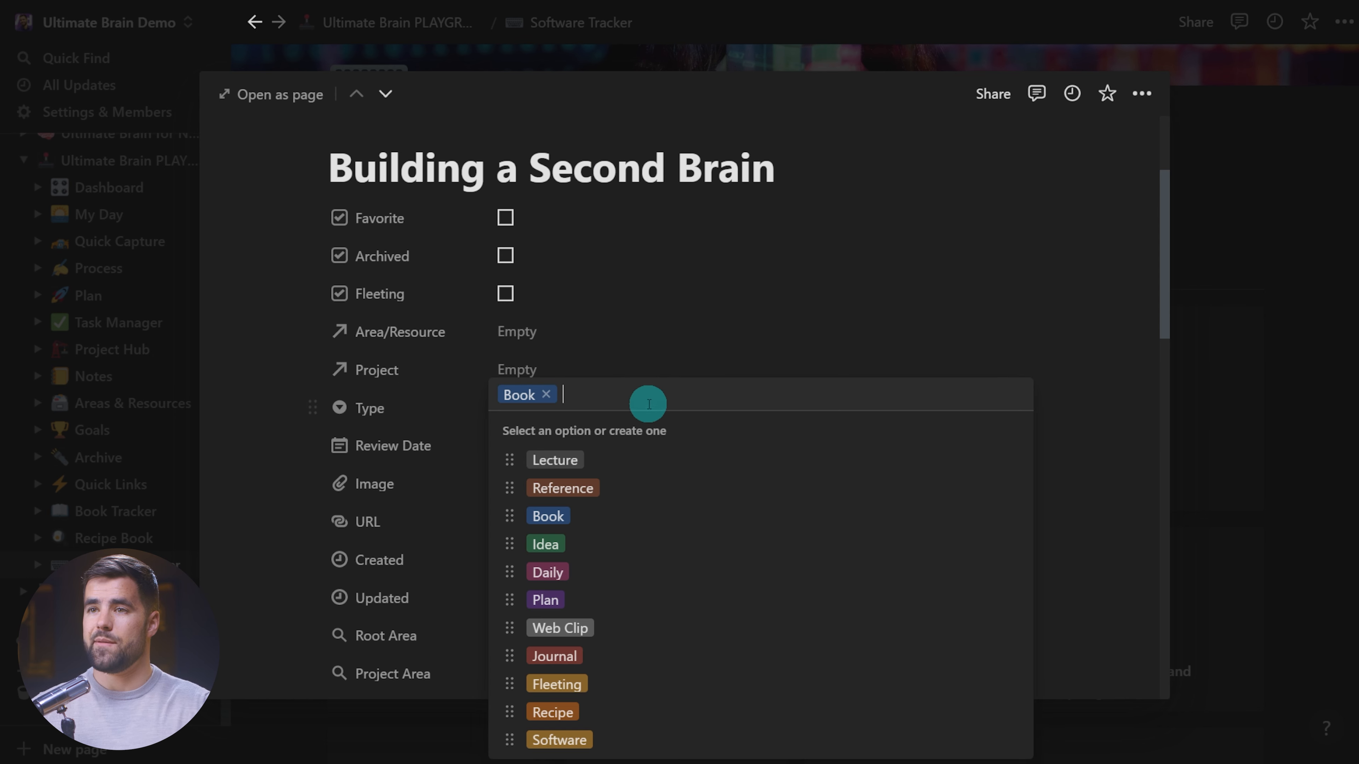
left_click(1260, 337)
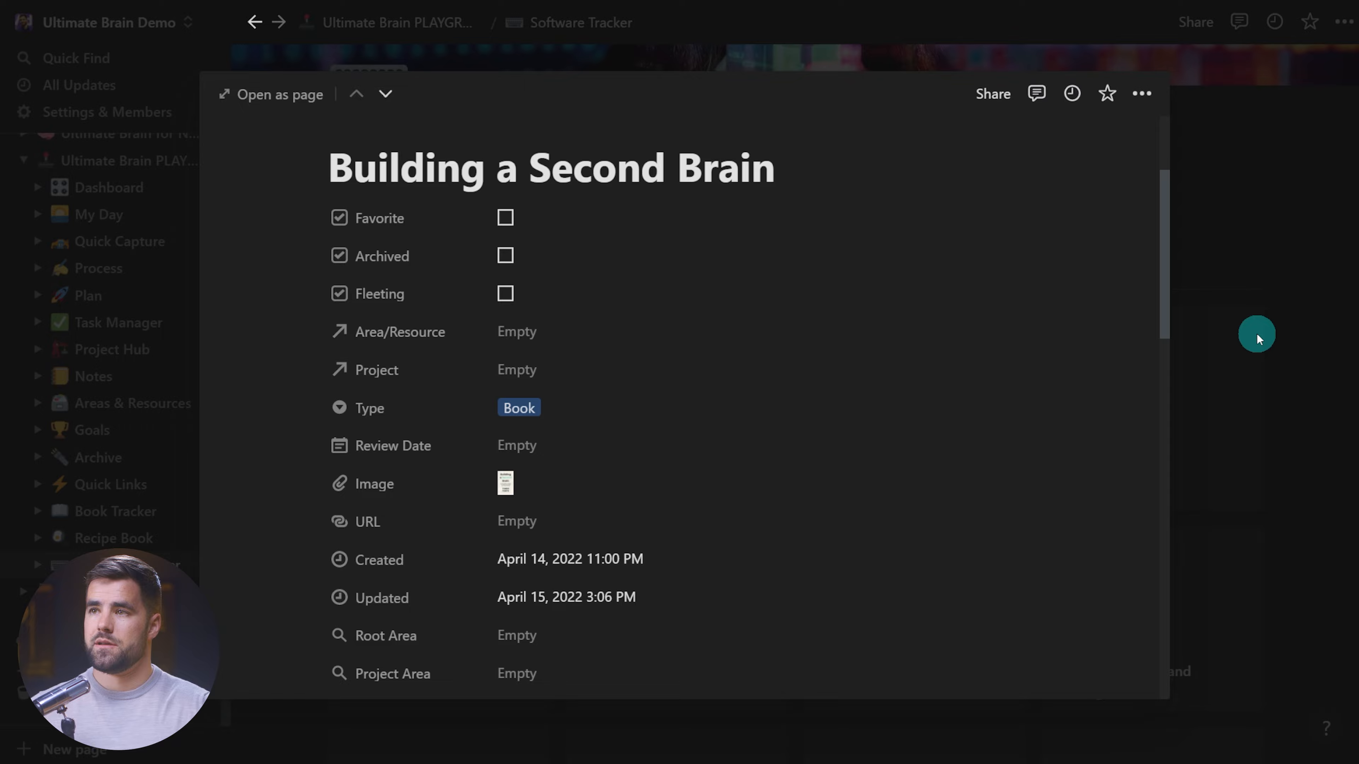
left_click(1257, 337)
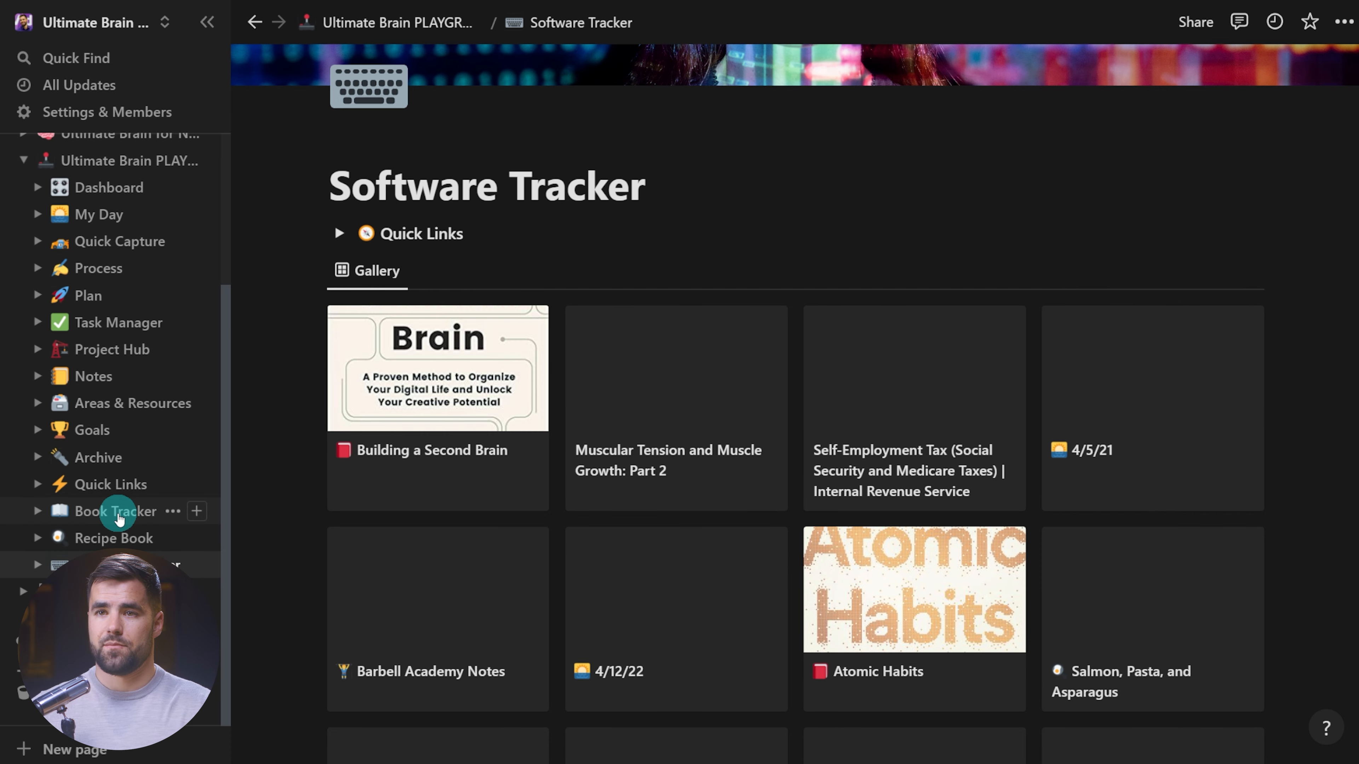
Examine the filter rules of the Gallery view on the Book Tracker page.
left_click(119, 513)
left_click(1024, 336)
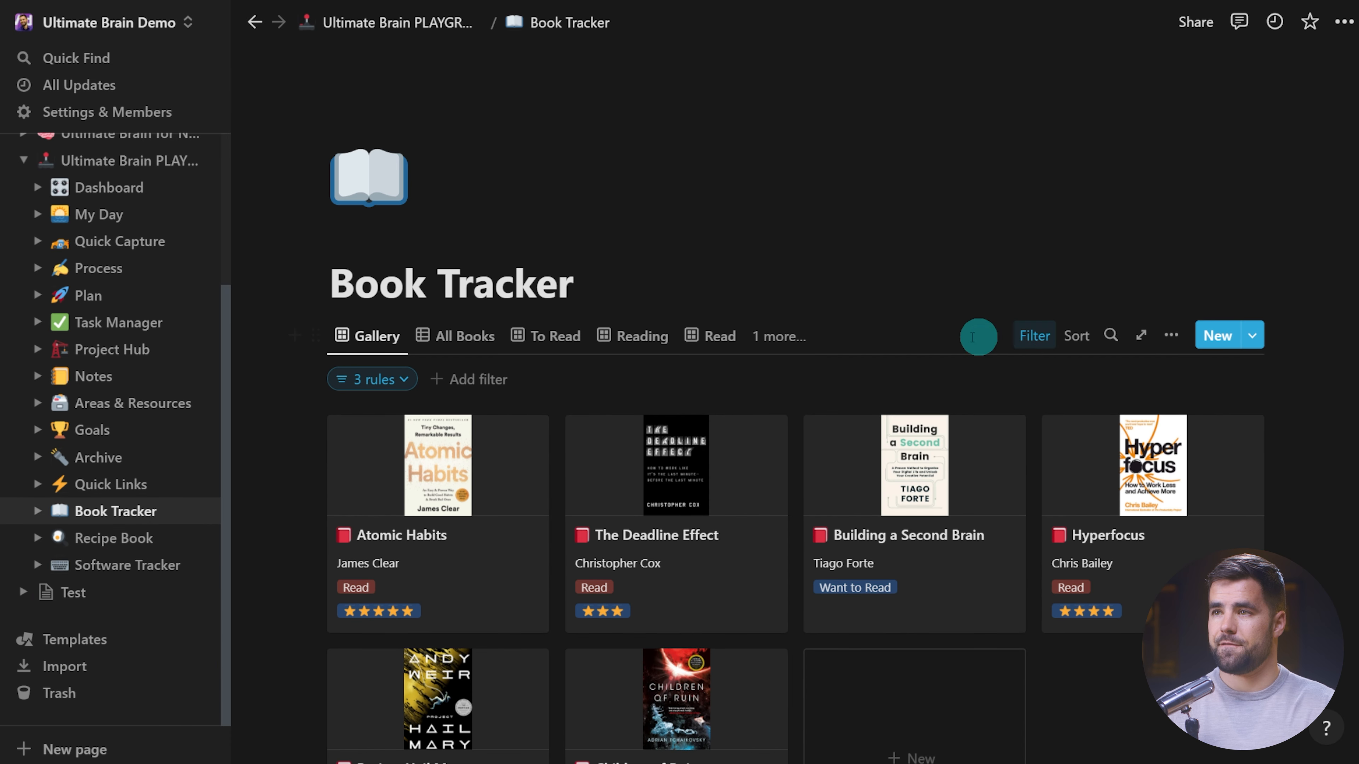
left_click(383, 377)
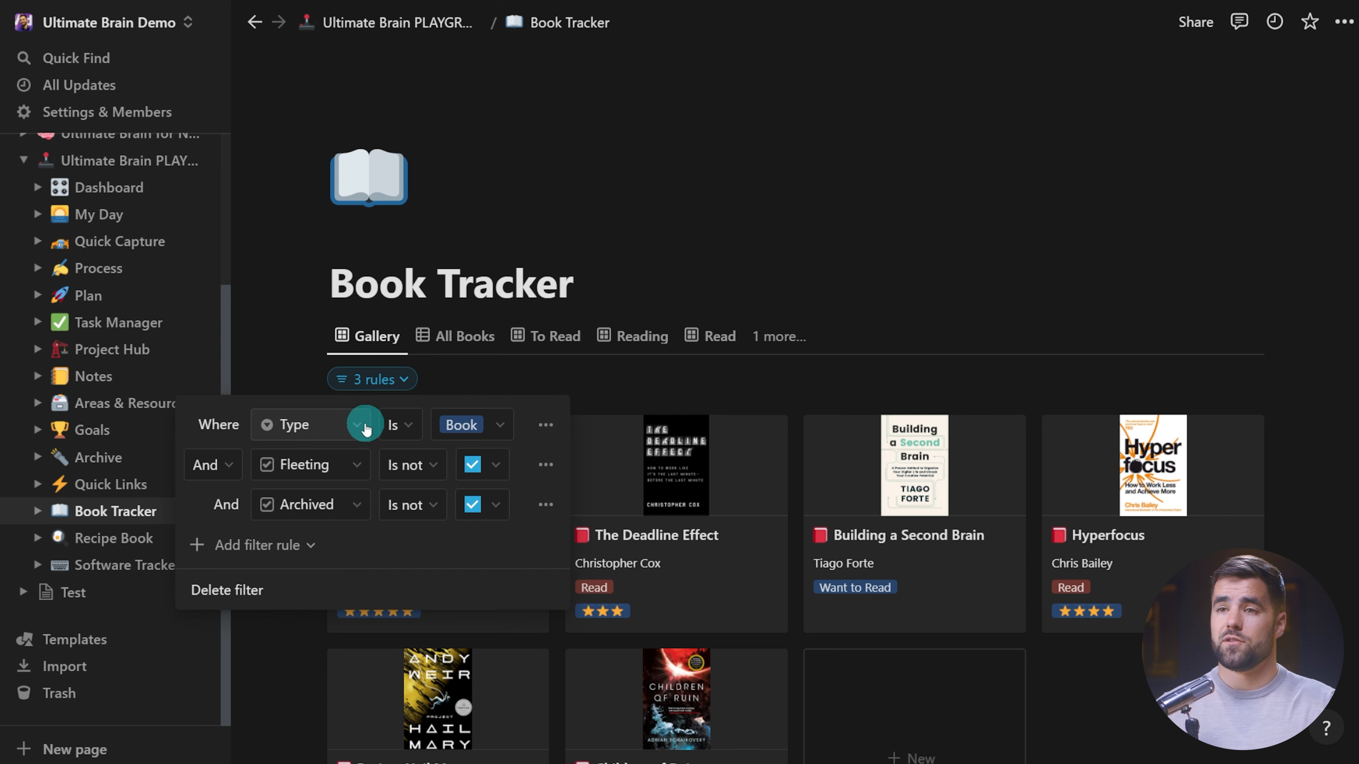
Add an advanced filter to the Gallery view on the Software Tracker page so that Type is Software.
left_click(118, 564)
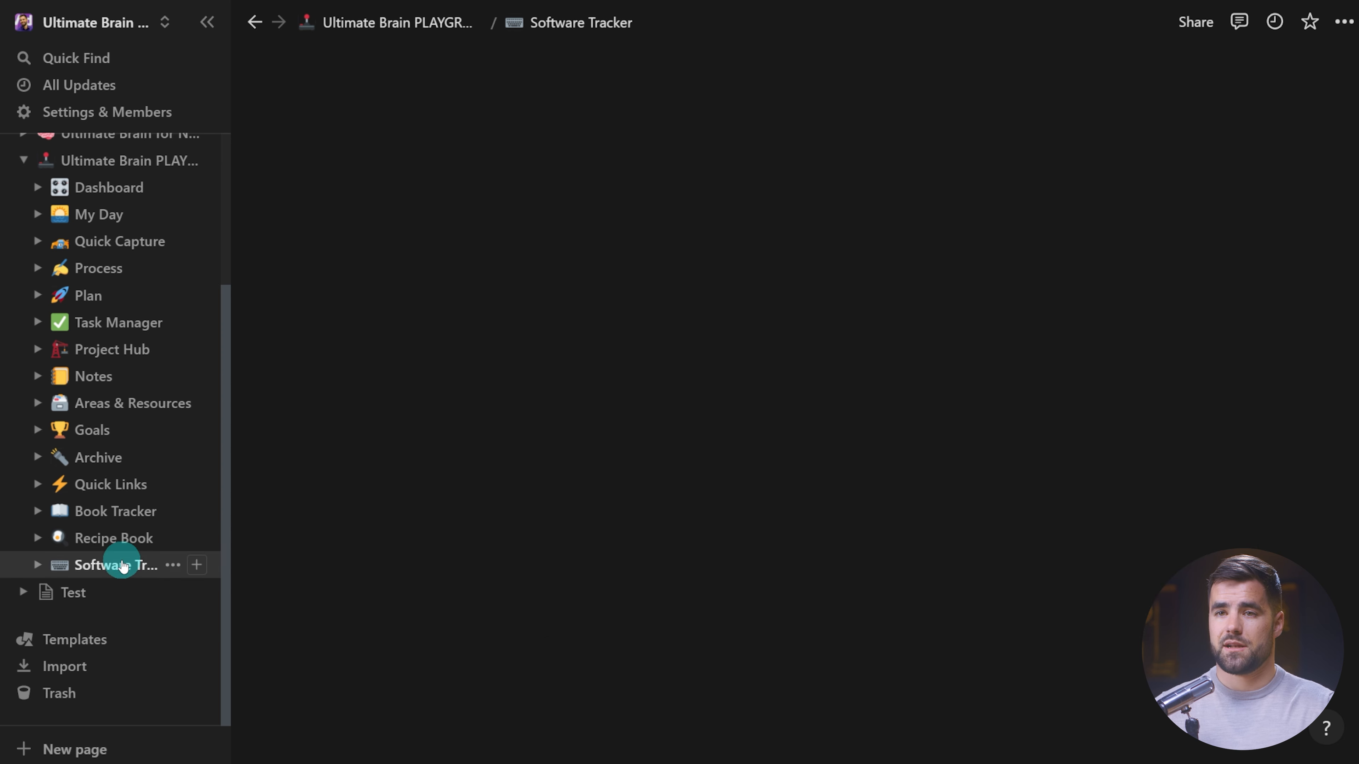
scroll(856, 401, "down", 2)
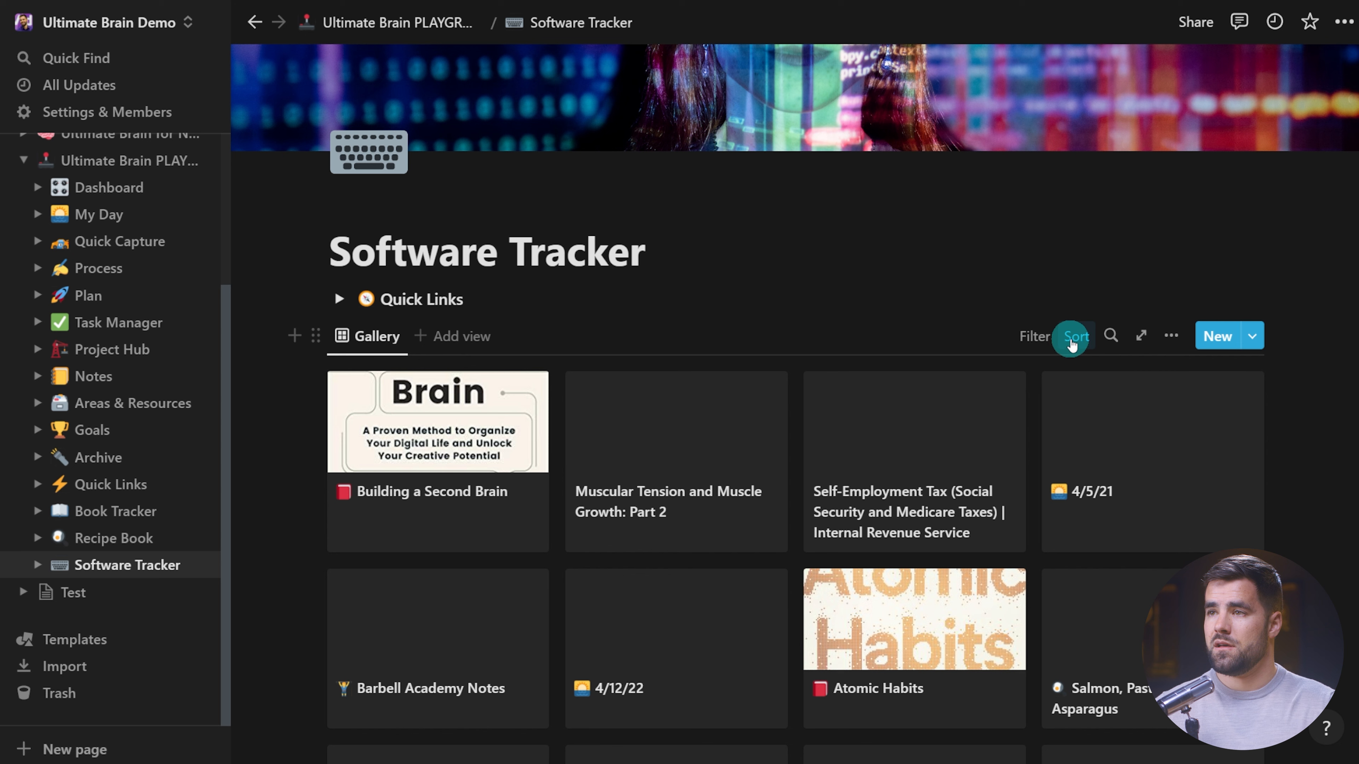
left_click(1035, 342)
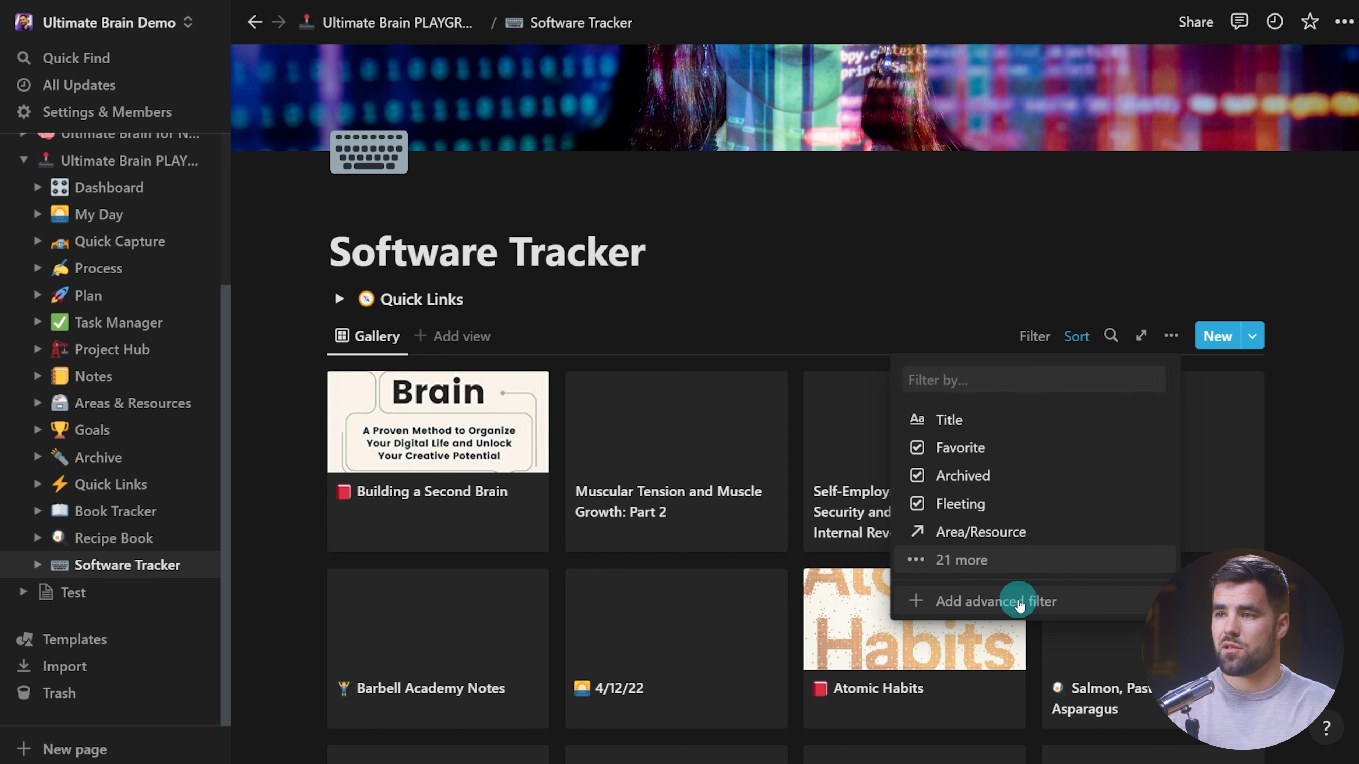
left_click(1019, 600)
left_click(376, 428)
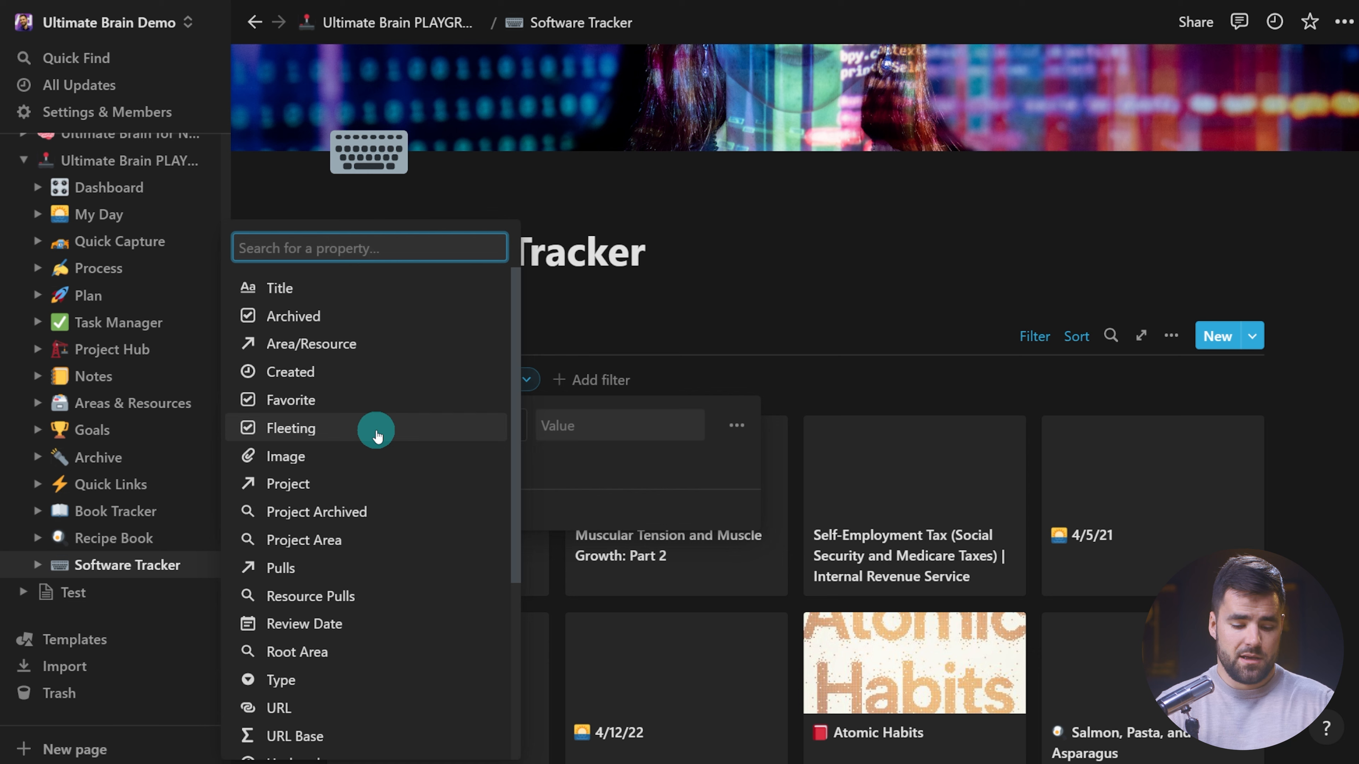
type("type")
left_click(345, 506)
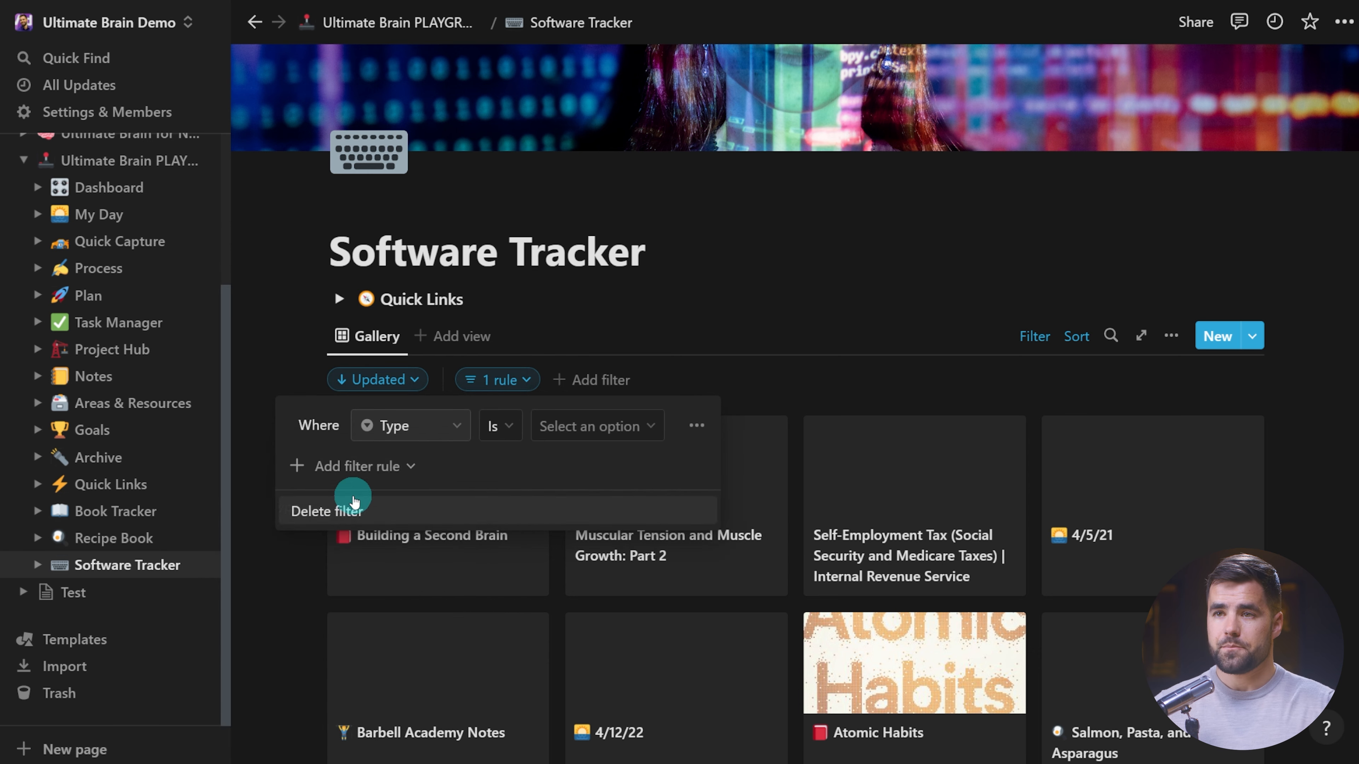
left_click(592, 427)
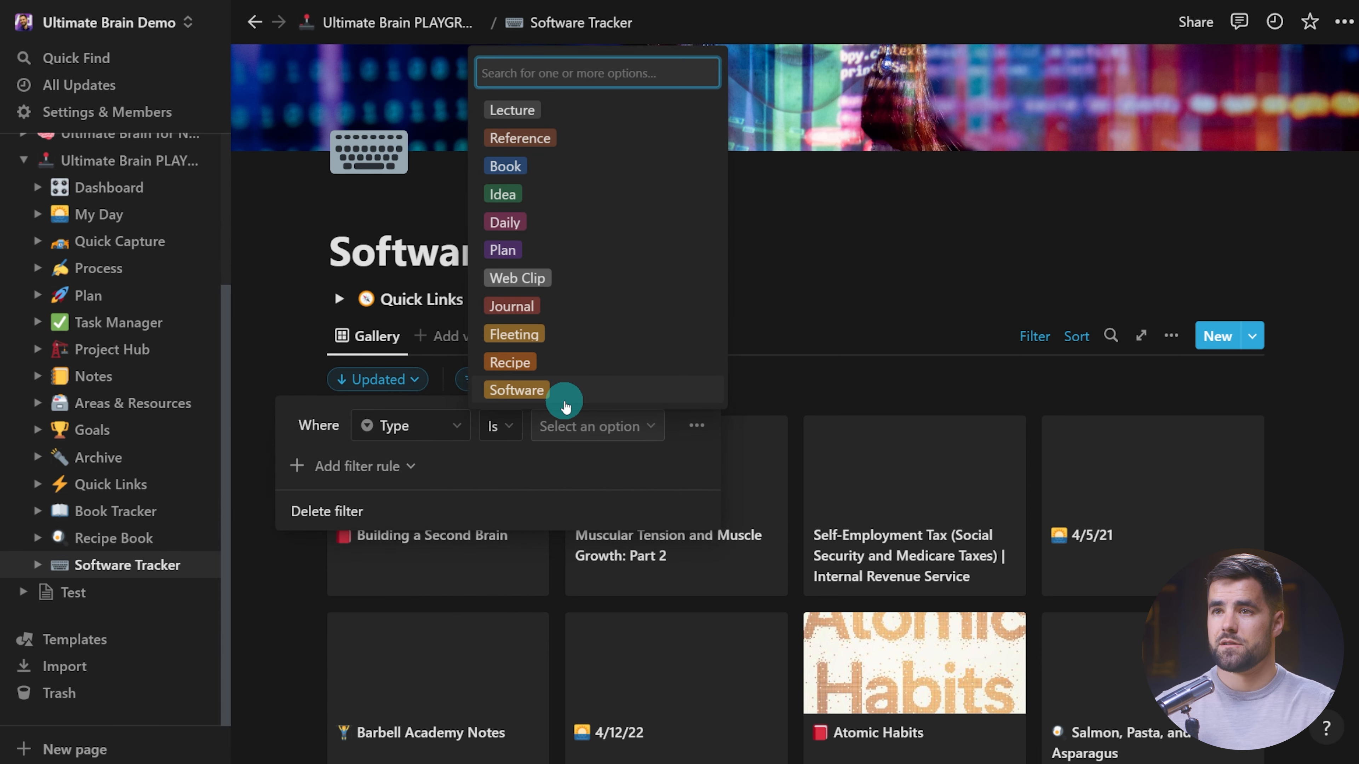
left_click(567, 393)
Add a second filter rule to the Software Tracker gallery requiring Archived to be unchecked.
left_click(379, 467)
left_click(374, 466)
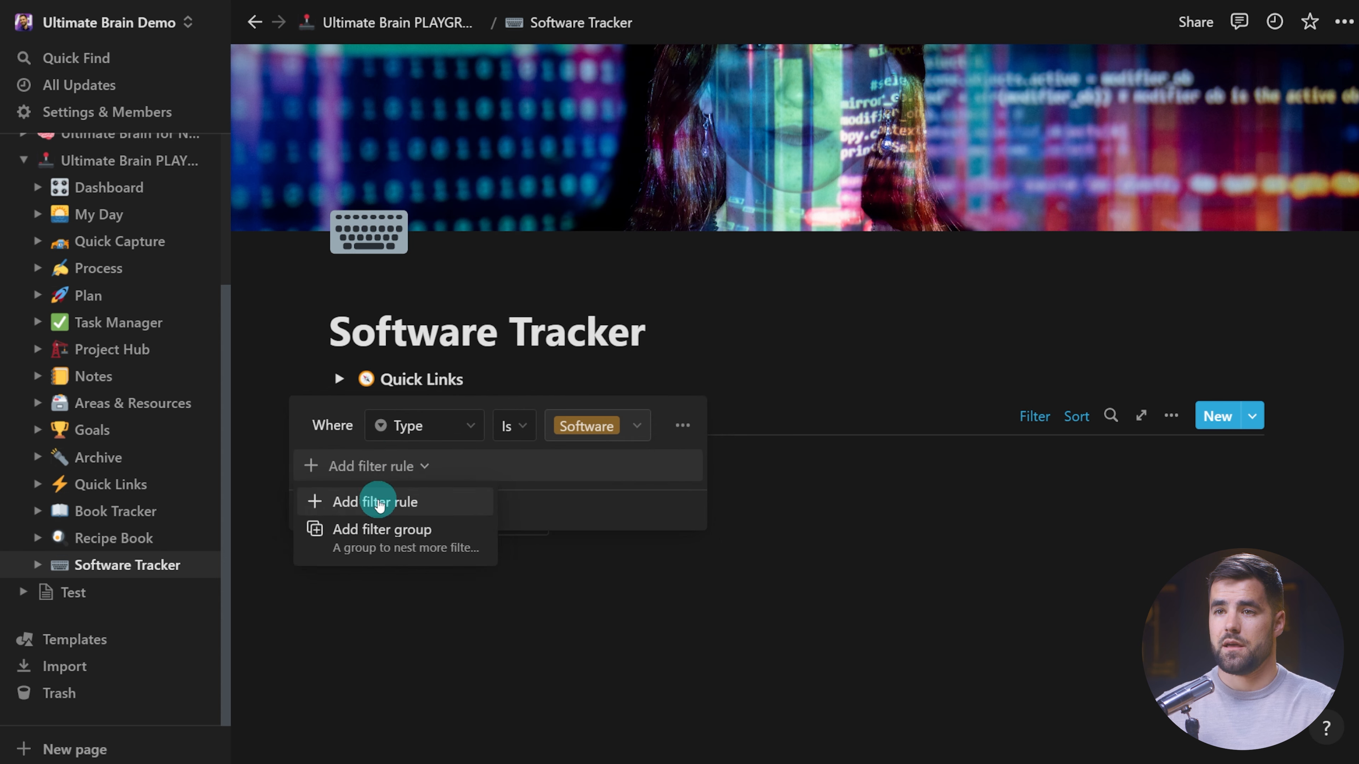
left_click(357, 500)
left_click(433, 474)
type("arch")
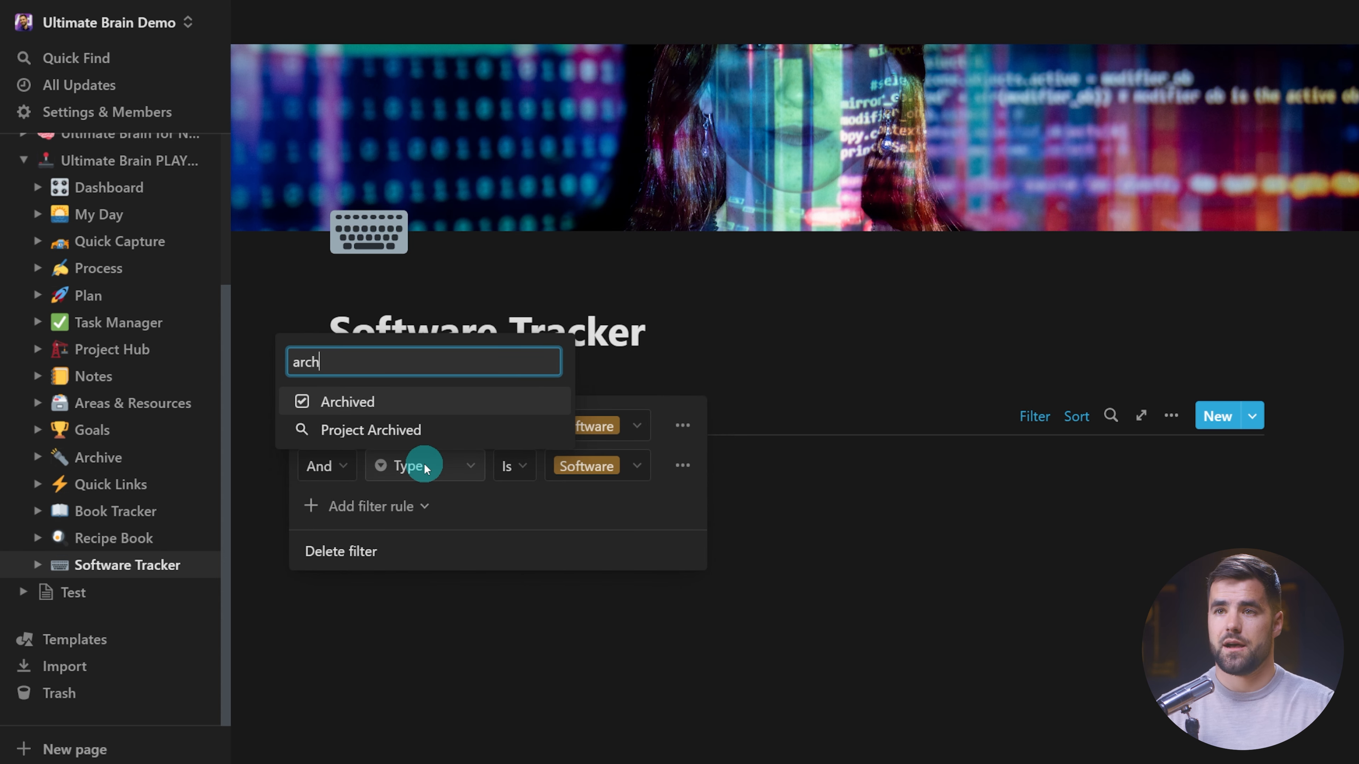
left_click(404, 402)
left_click(591, 465)
left_click(569, 502)
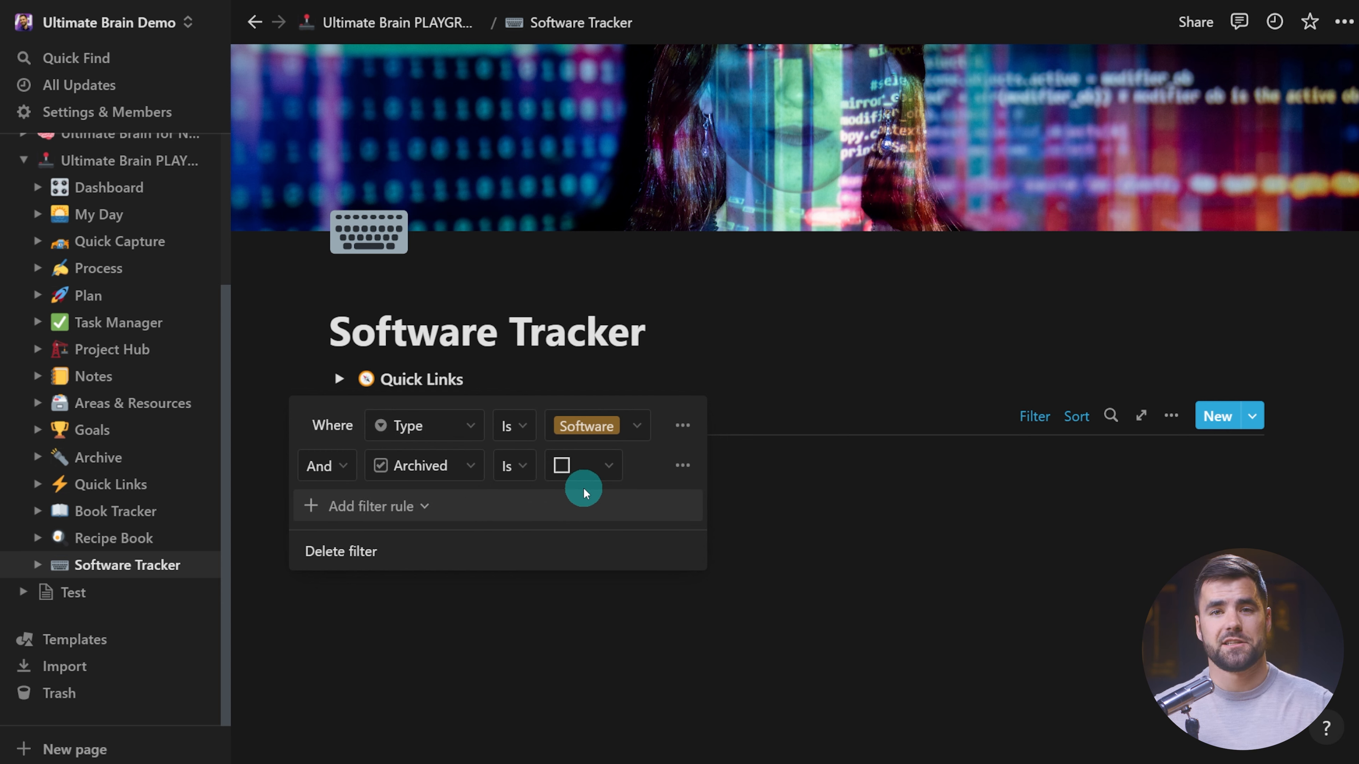
Add a third filter rule requiring Fleeting to be unchecked and close the filter rules.
left_click(374, 505)
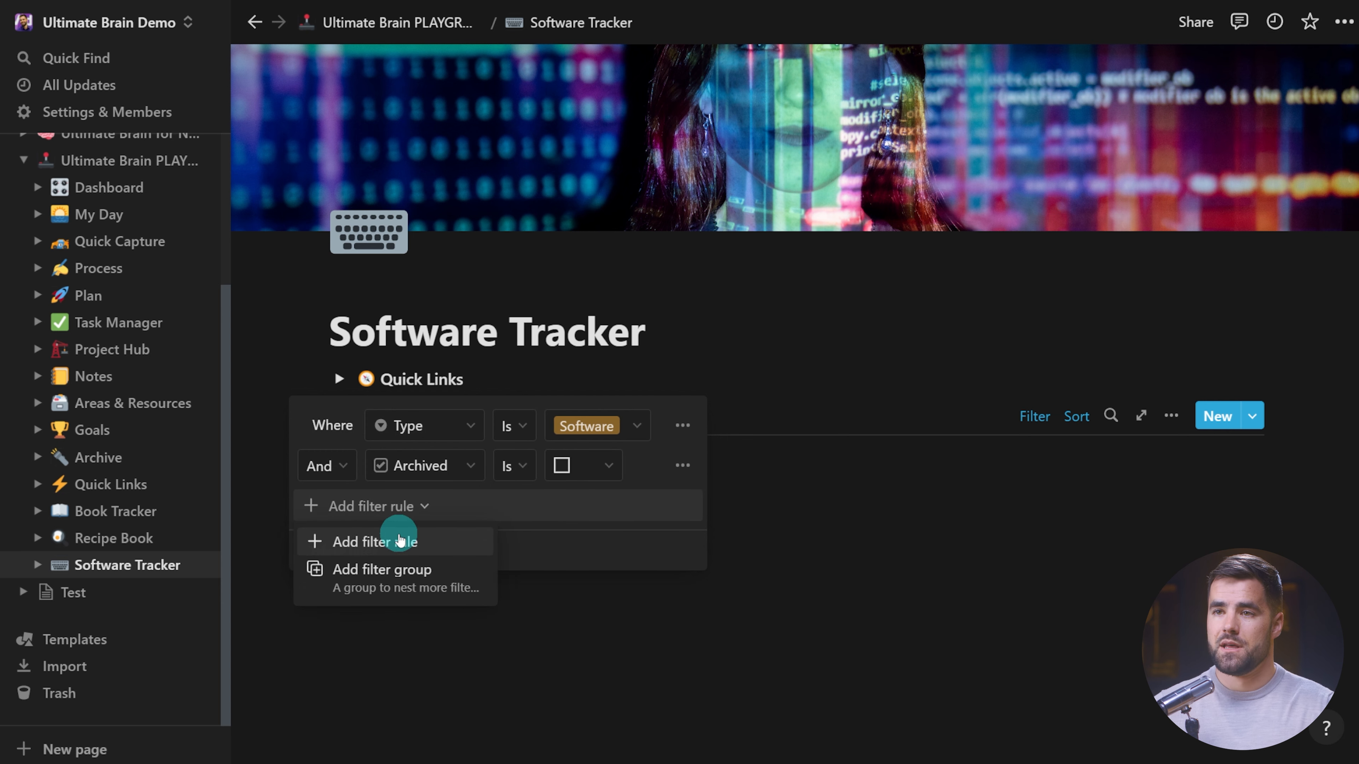
left_click(374, 541)
left_click(421, 512)
type("fl")
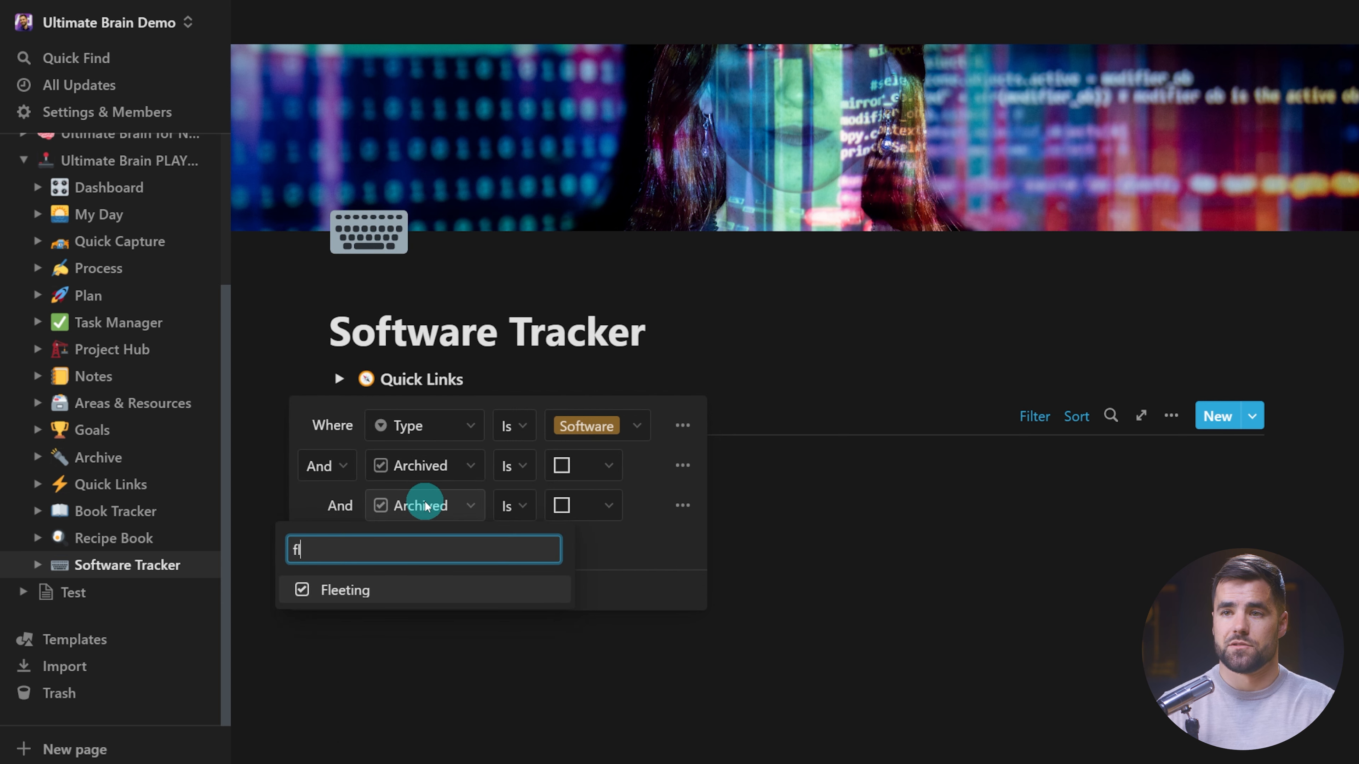
left_click(394, 589)
left_click(972, 489)
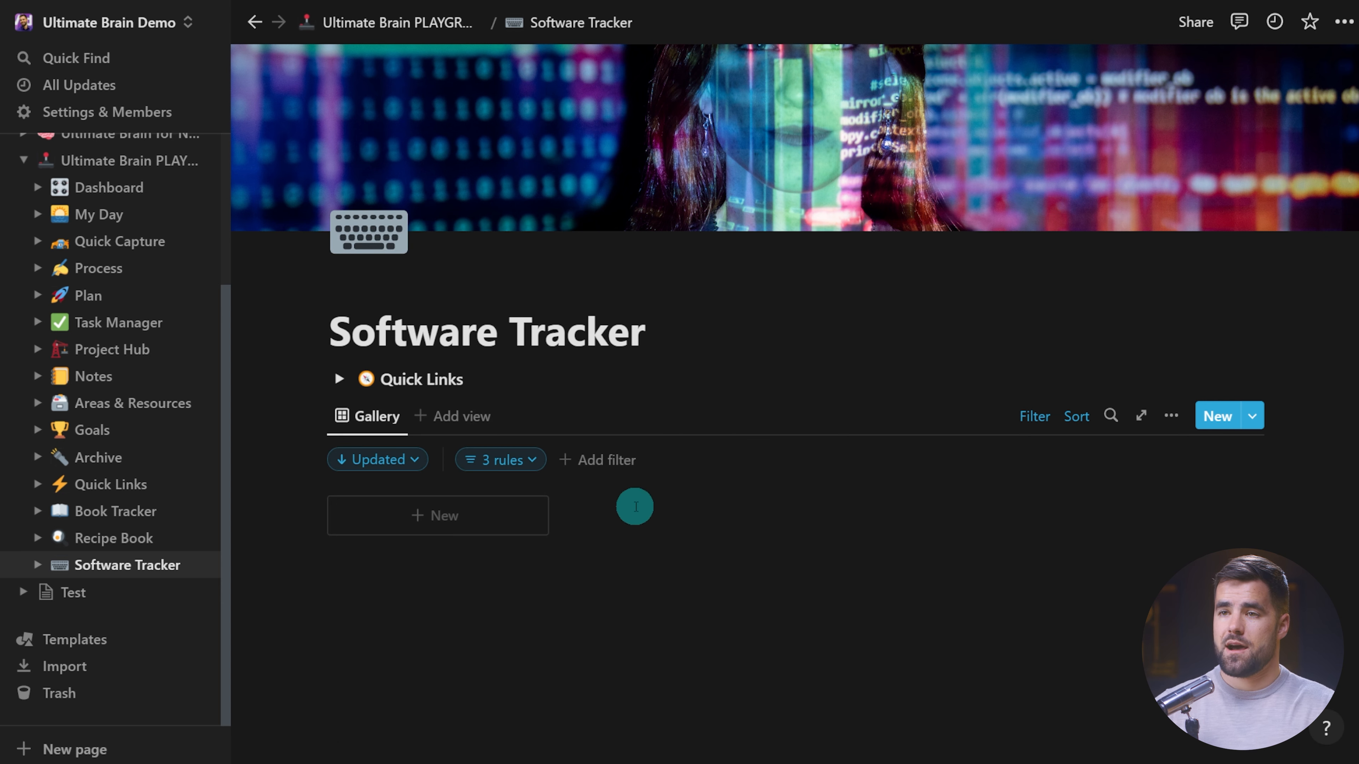
Create a new note titled After Effects in the Software Tracker gallery and collapse its extra properties.
left_click(461, 518)
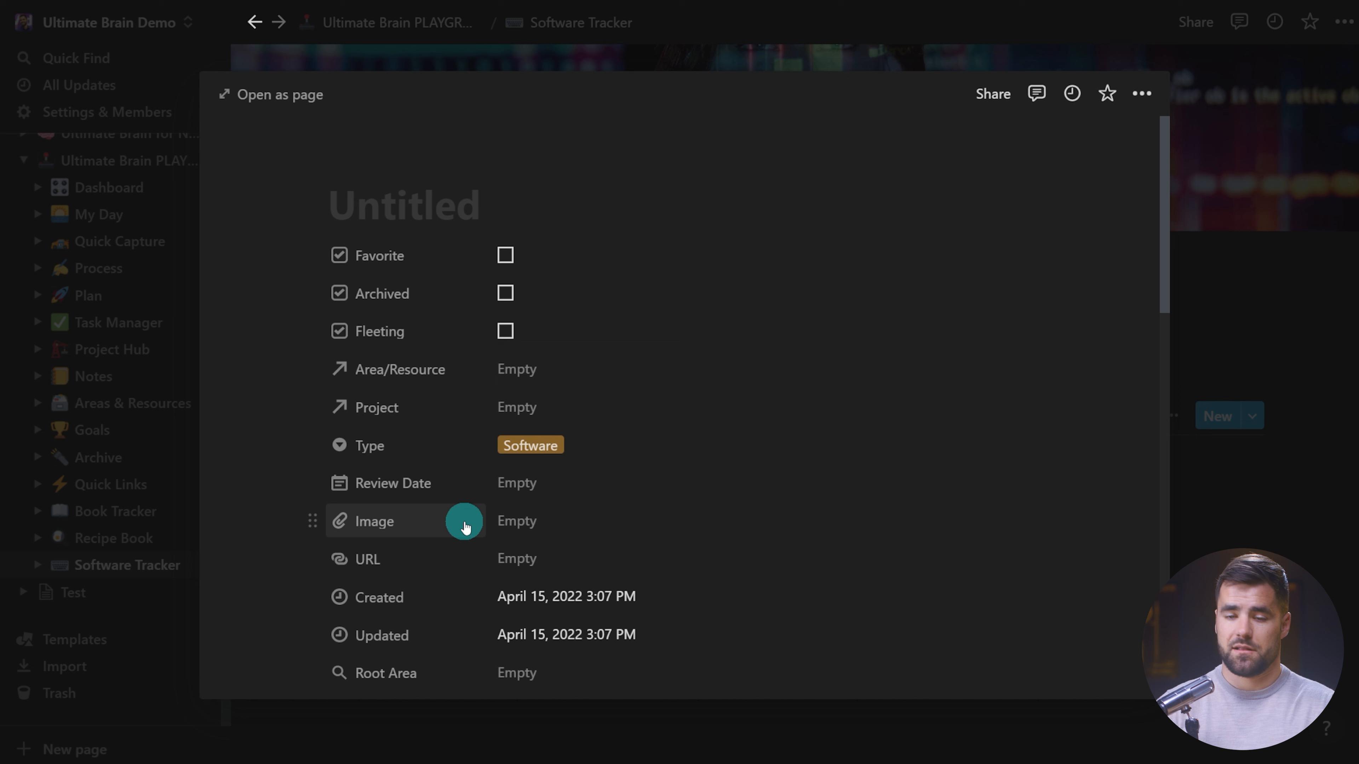
type("After Effects")
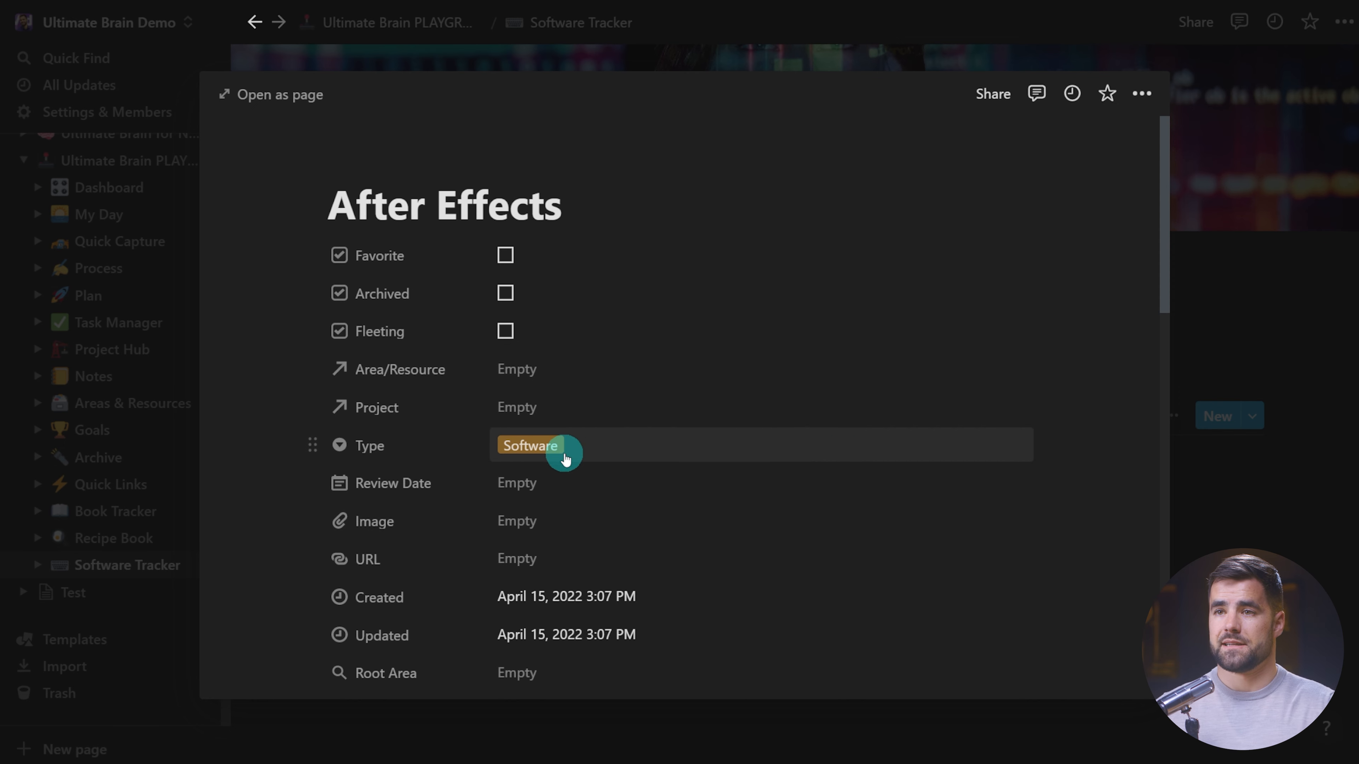
scroll(989, 463, "down", 15)
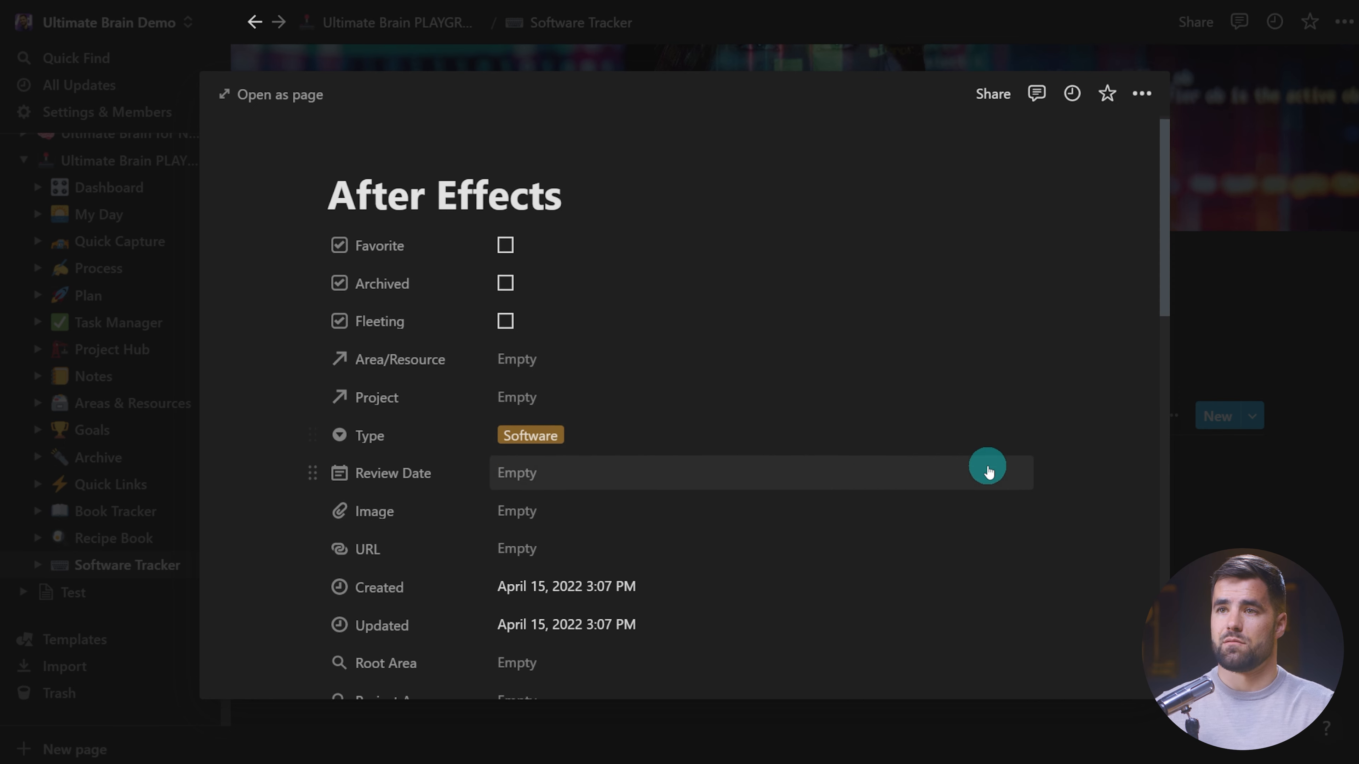
scroll(988, 469, "down", 2)
left_click(476, 284)
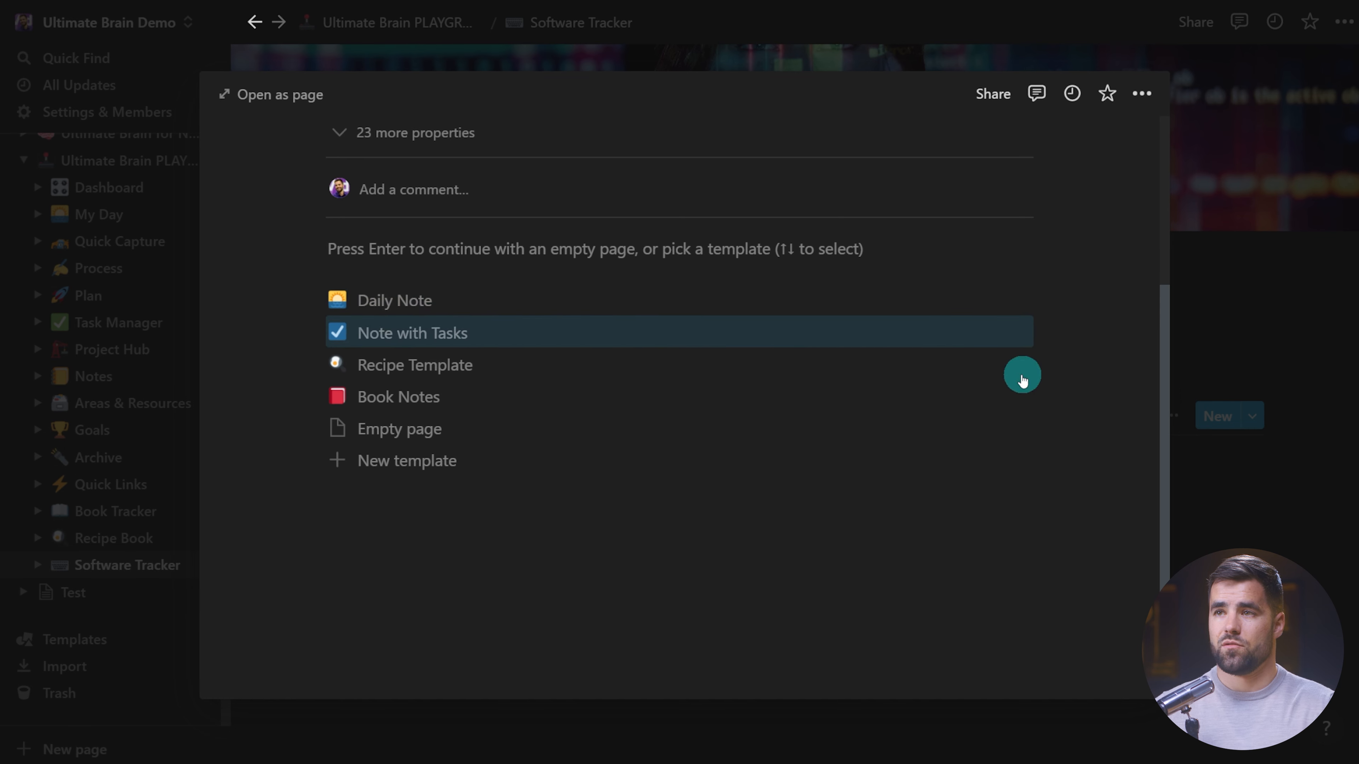
Write a level-2 heading Favorite Shortcuts in the note body with the bullet "Ctrl + Alt + Home = Center the Anchor Point".
left_click(611, 255)
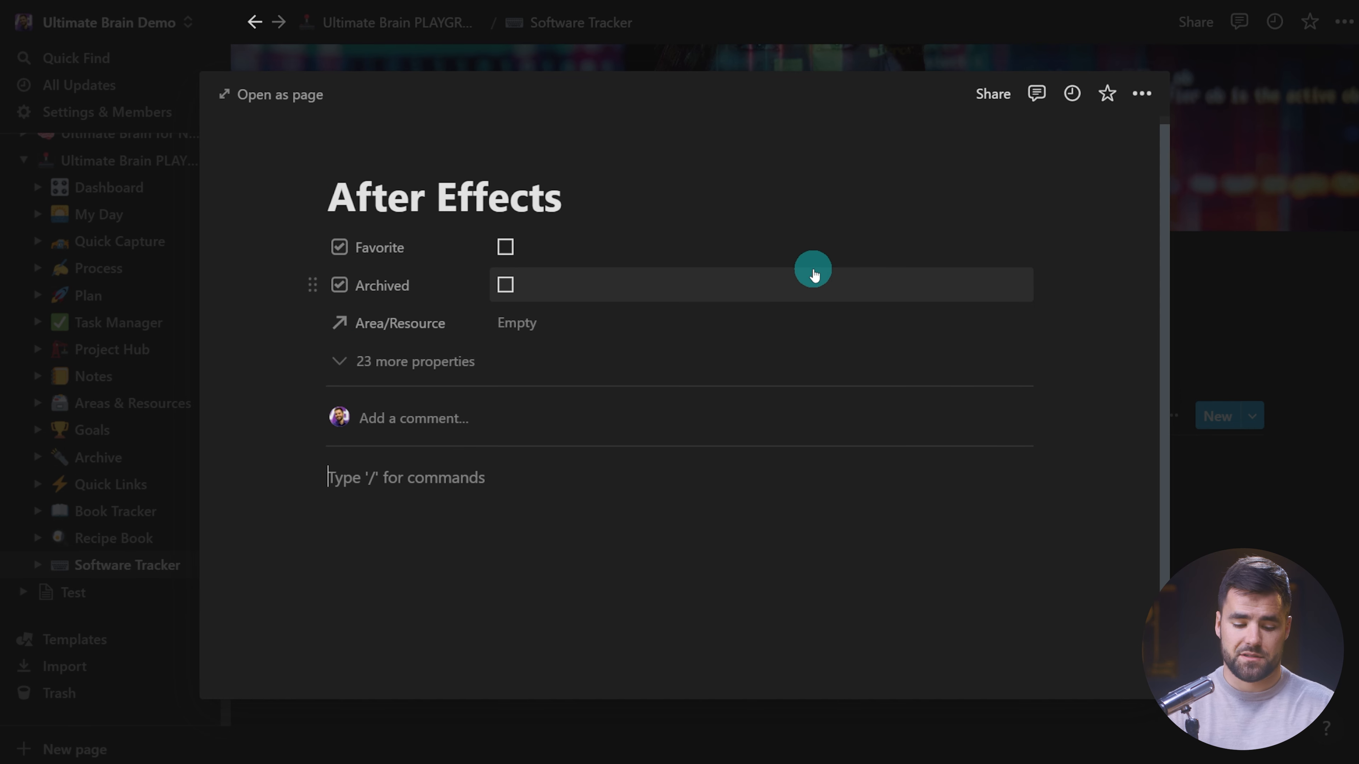
type("/h2")
key("Return")
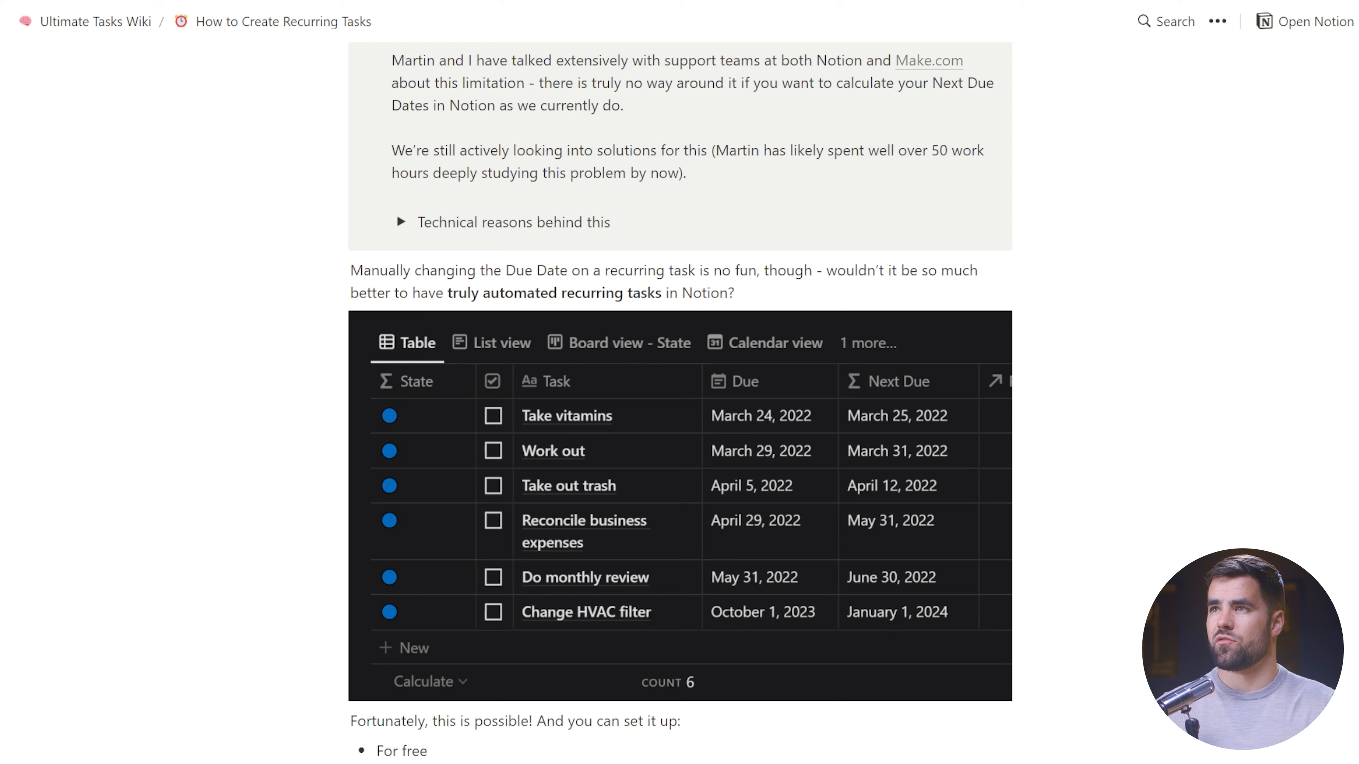
Search Google Images for after effects and save the icon Adobe_After_Effects_CC_icon.svg.png to the Downloads folder.
type("after effect")
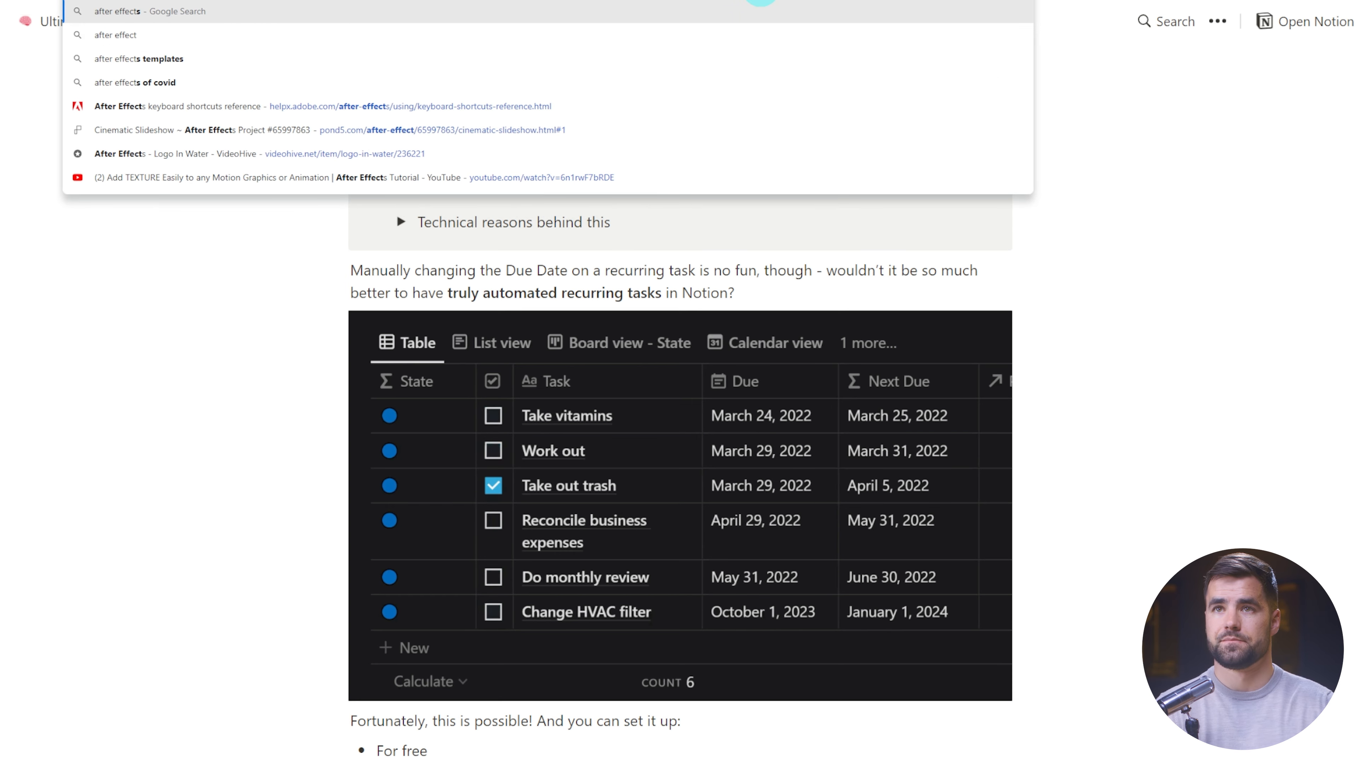
key("Return")
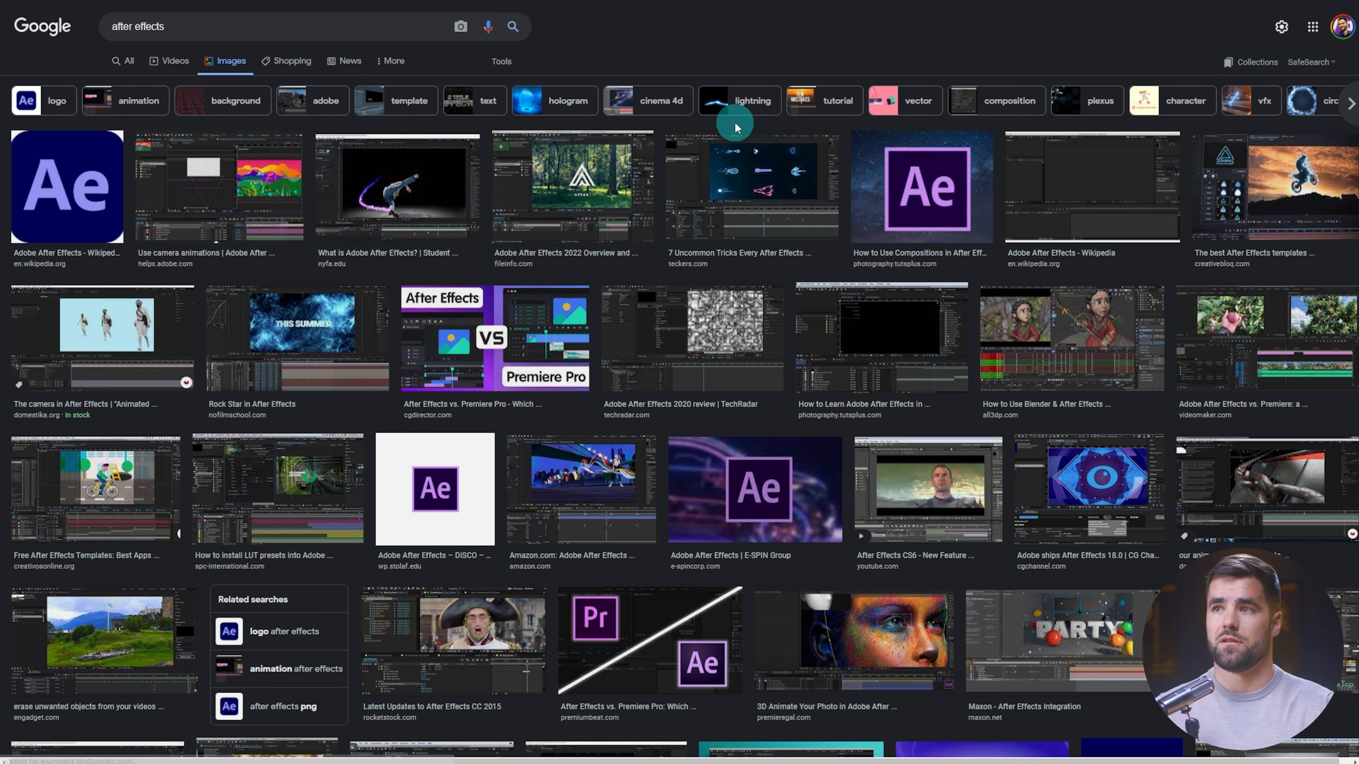
left_click(89, 182)
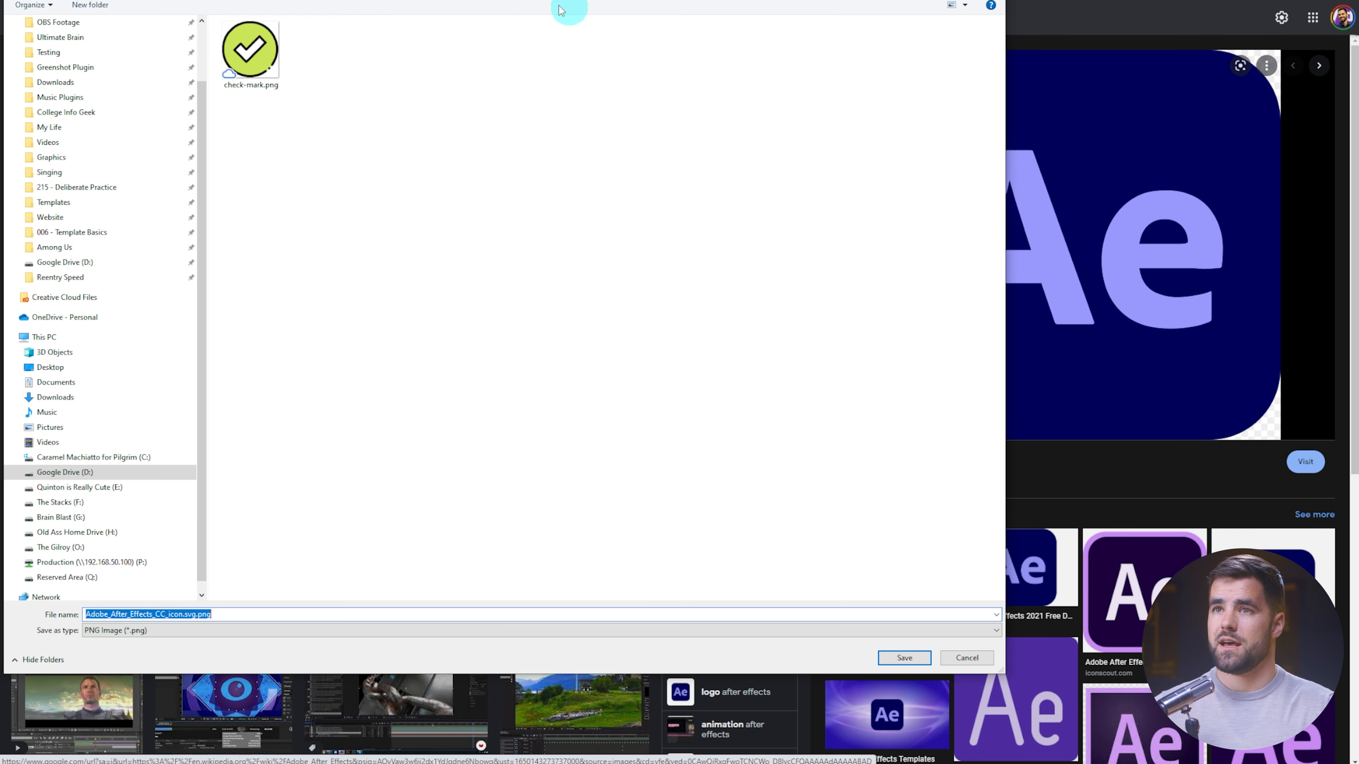
scroll(202, 193, "up", 2)
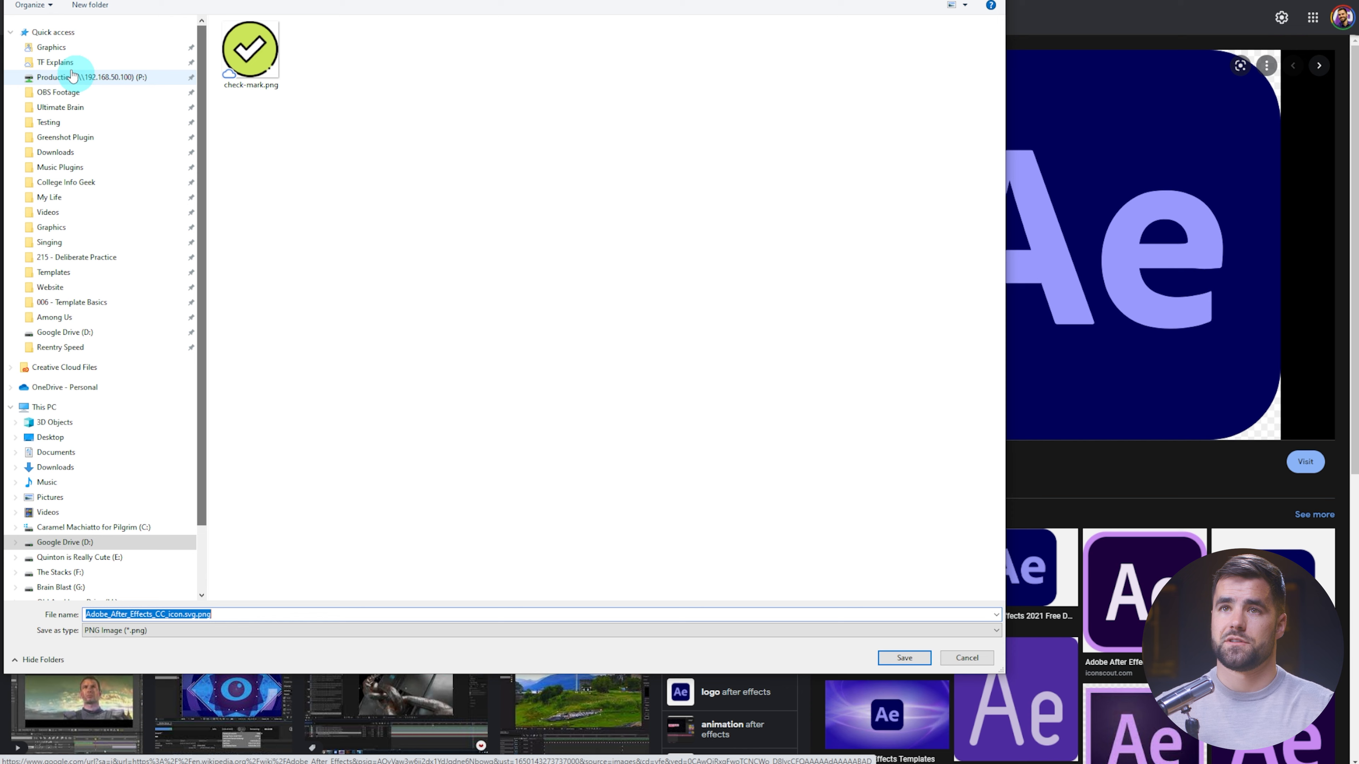
left_click(56, 152)
key("Return")
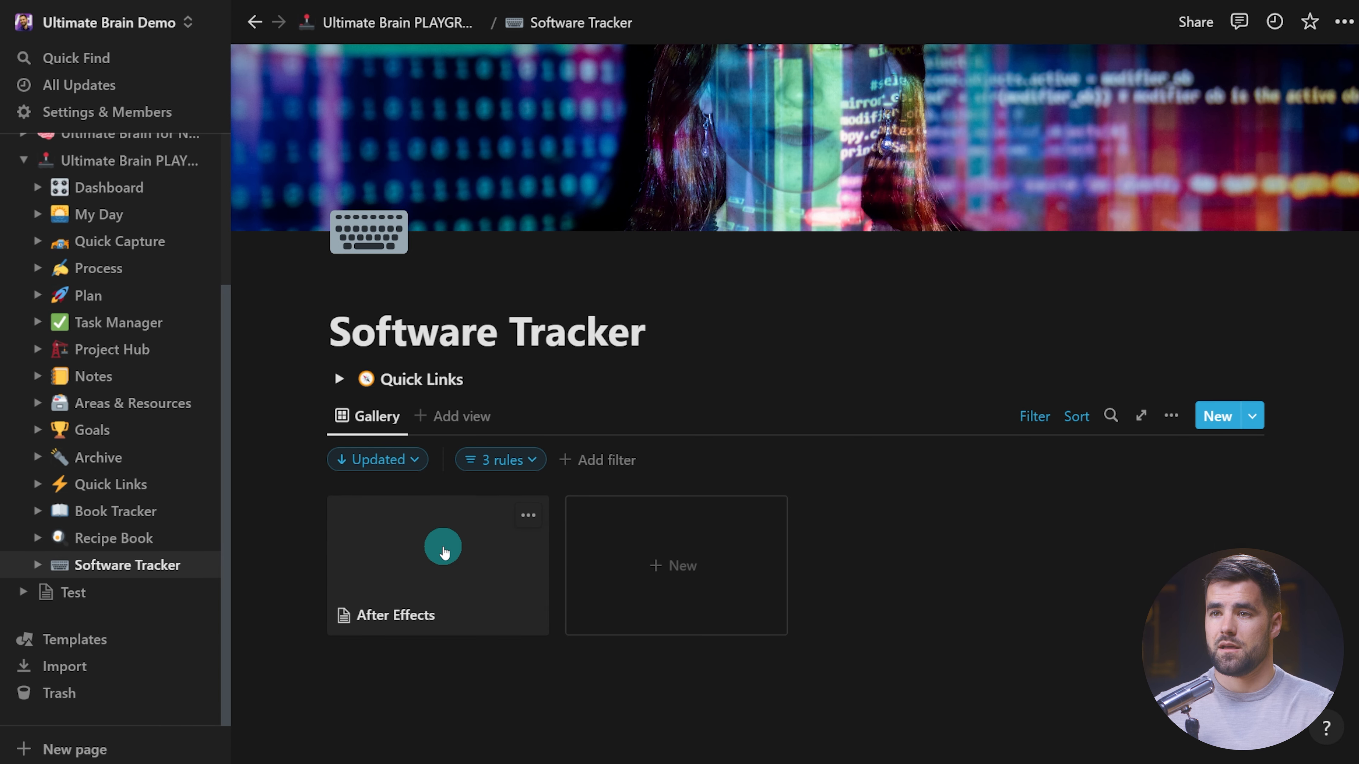
Check the Software Tracker gallery's layout options for the card preview property, then close the view options.
left_click(443, 550)
left_click(1180, 402)
left_click(1167, 416)
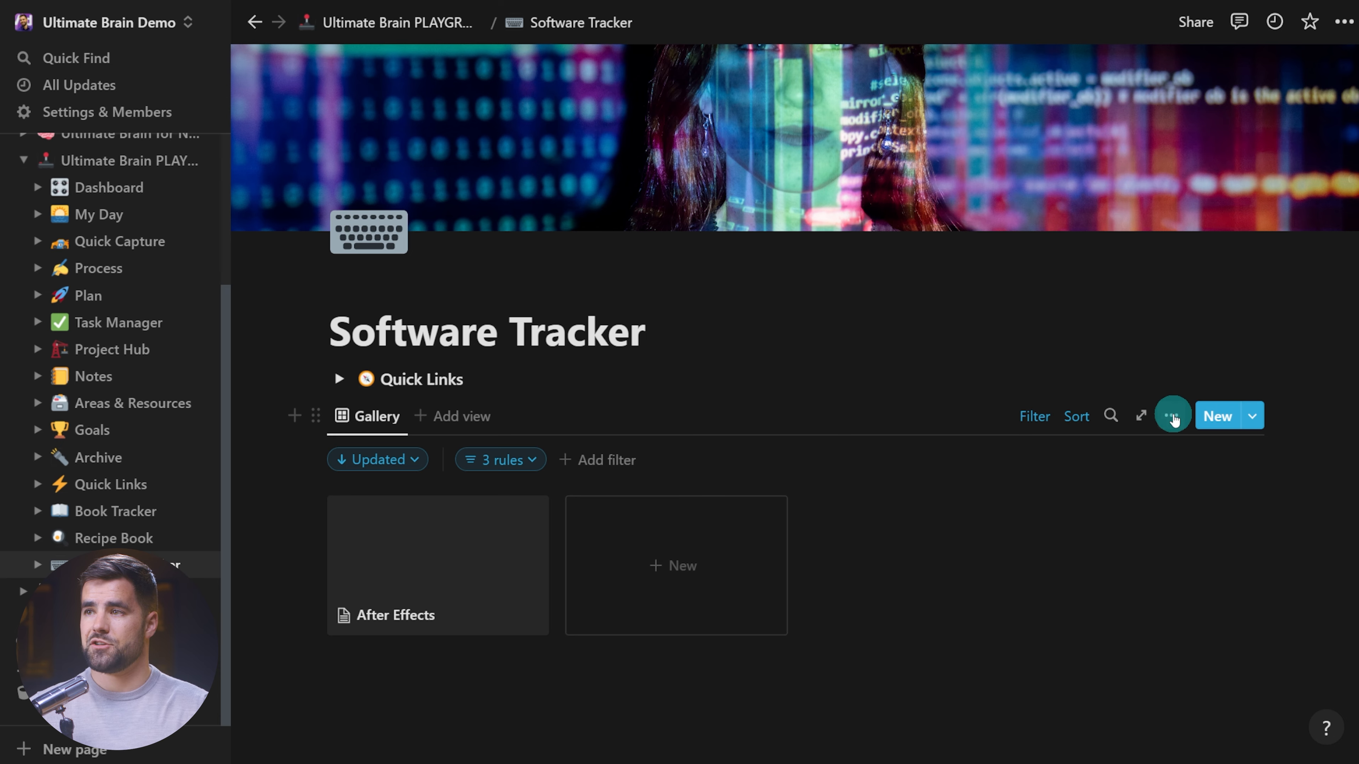
left_click(1164, 515)
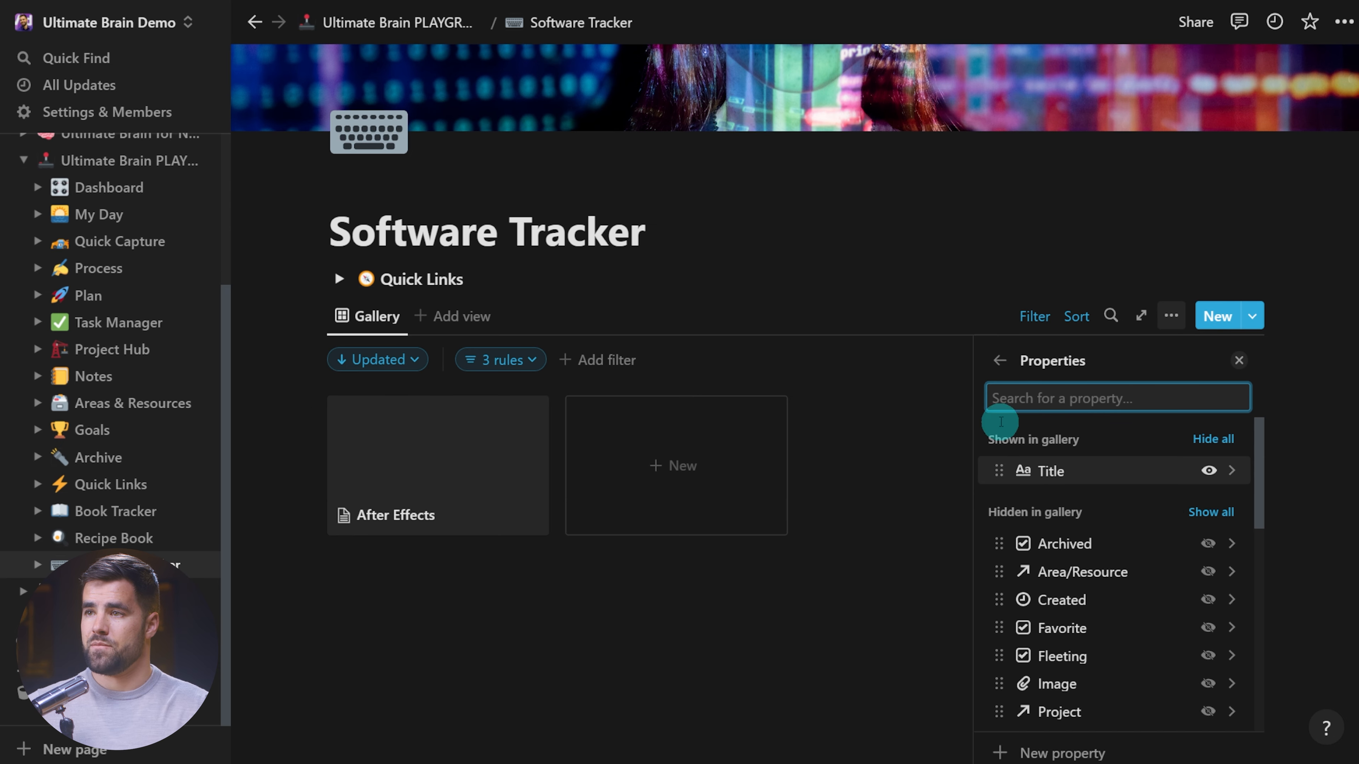
left_click(1000, 362)
left_click(1201, 471)
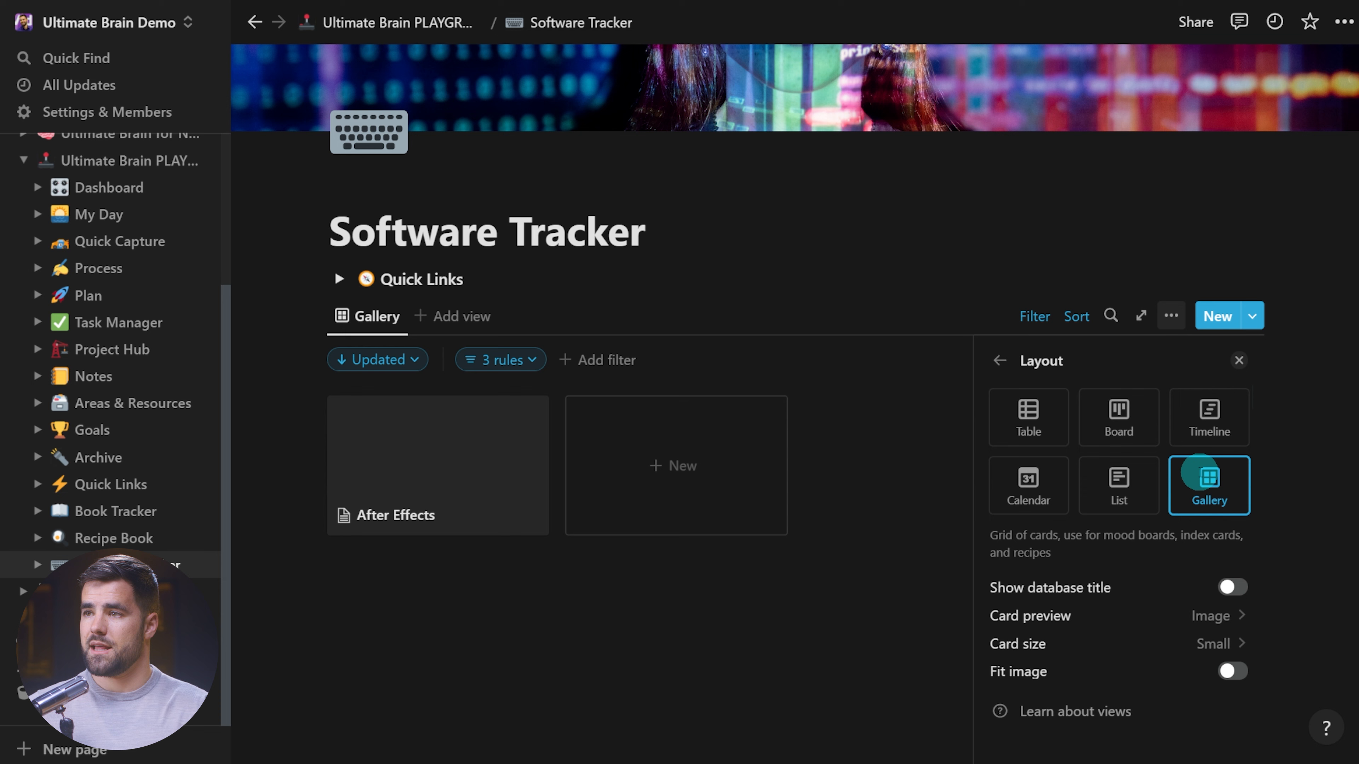
left_click(785, 637)
Upload Adobe_After_Effects_CC_icon.svg.png to the Image property of the After Effects note and close the note.
left_click(449, 471)
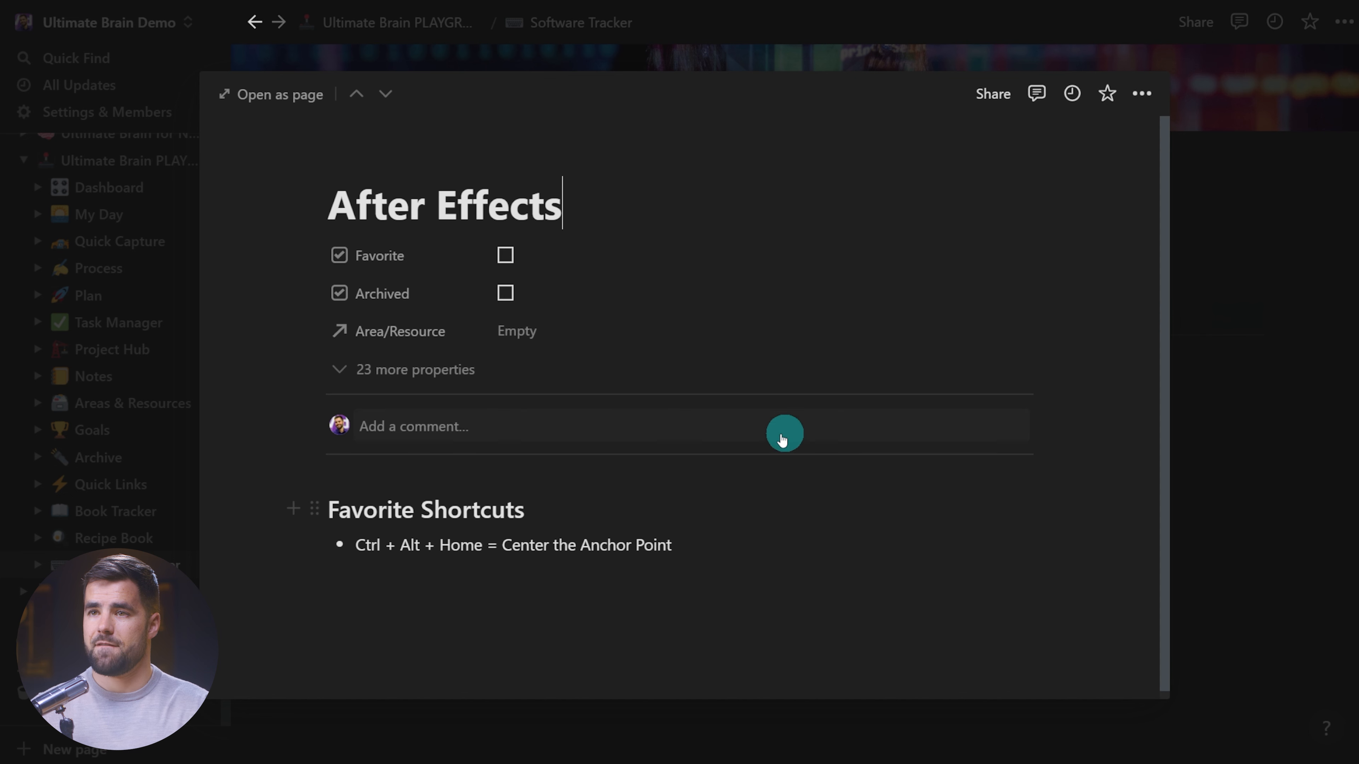
left_click(440, 388)
scroll(646, 425, "down", 3)
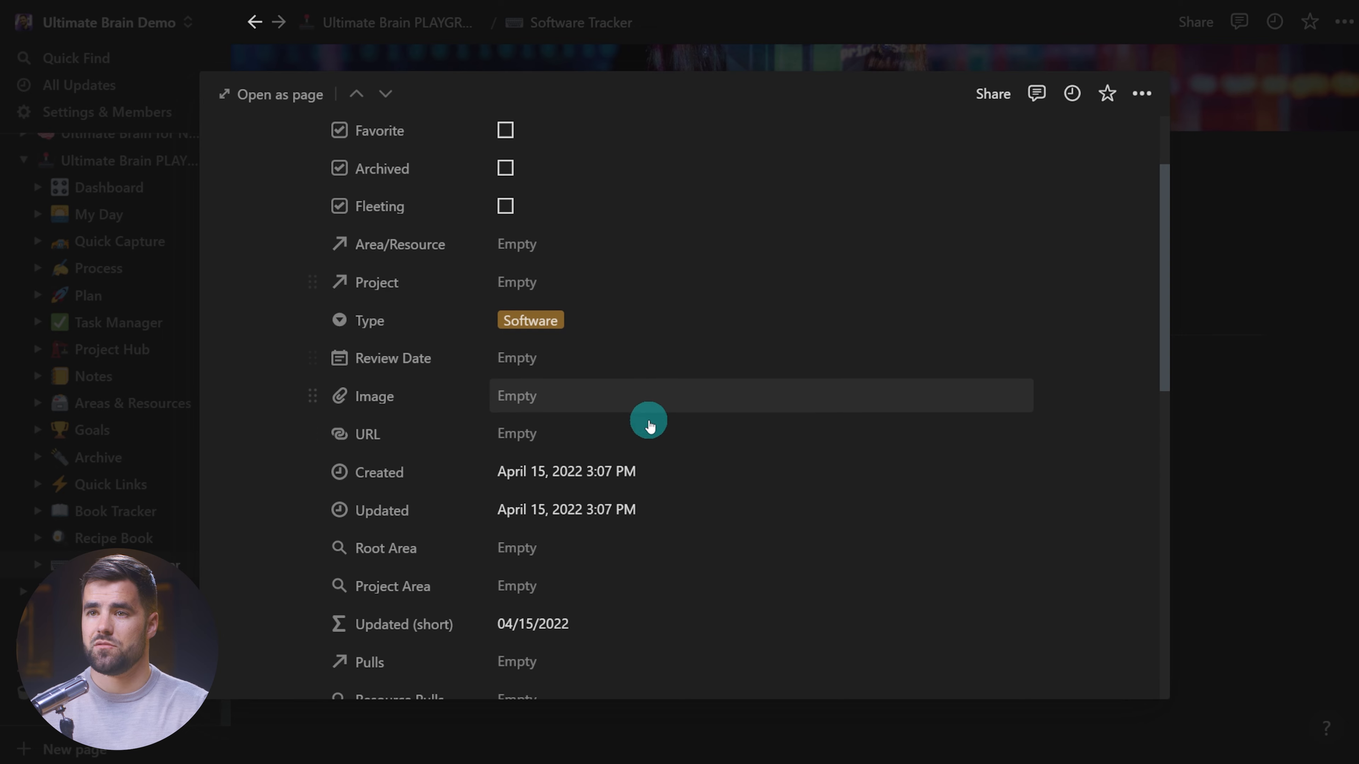
left_click(561, 395)
left_click(670, 472)
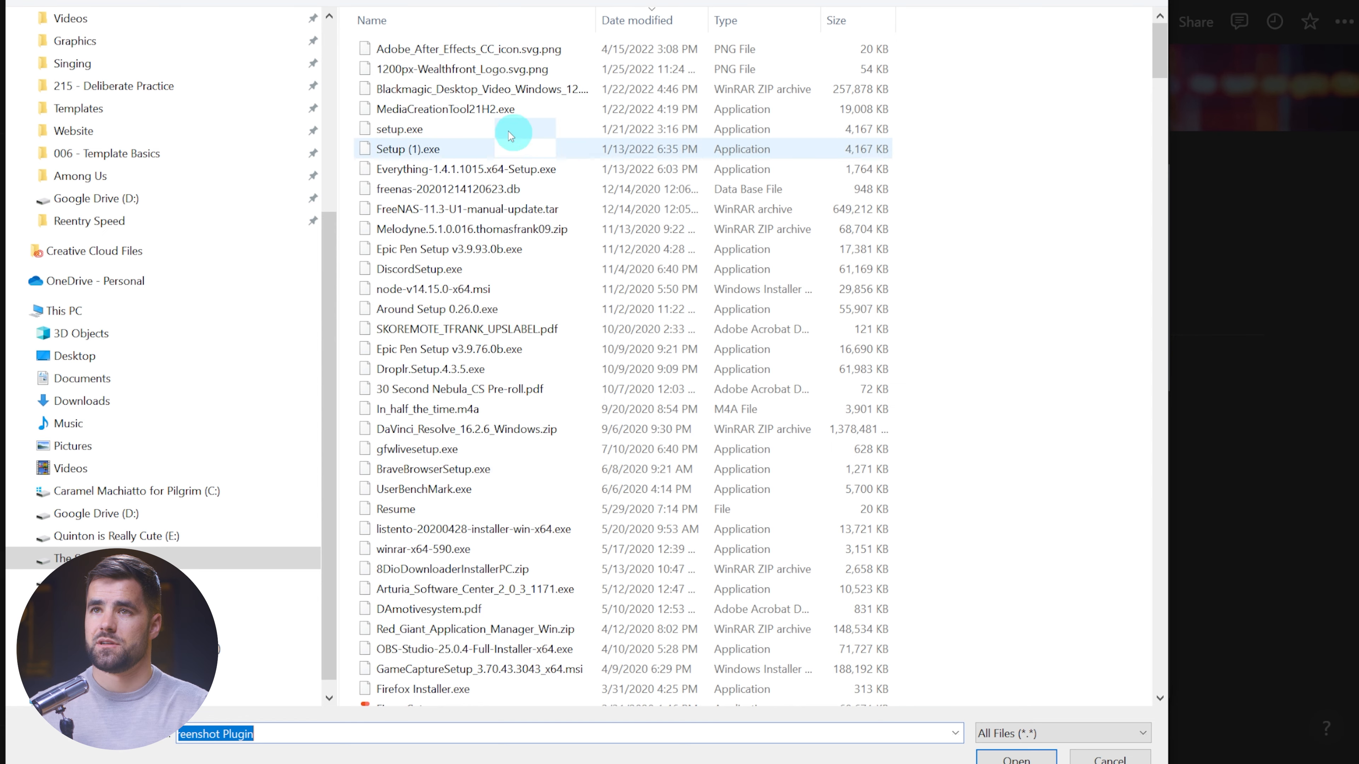
right_click(956, 44)
left_click(1129, 68)
left_click(452, 50)
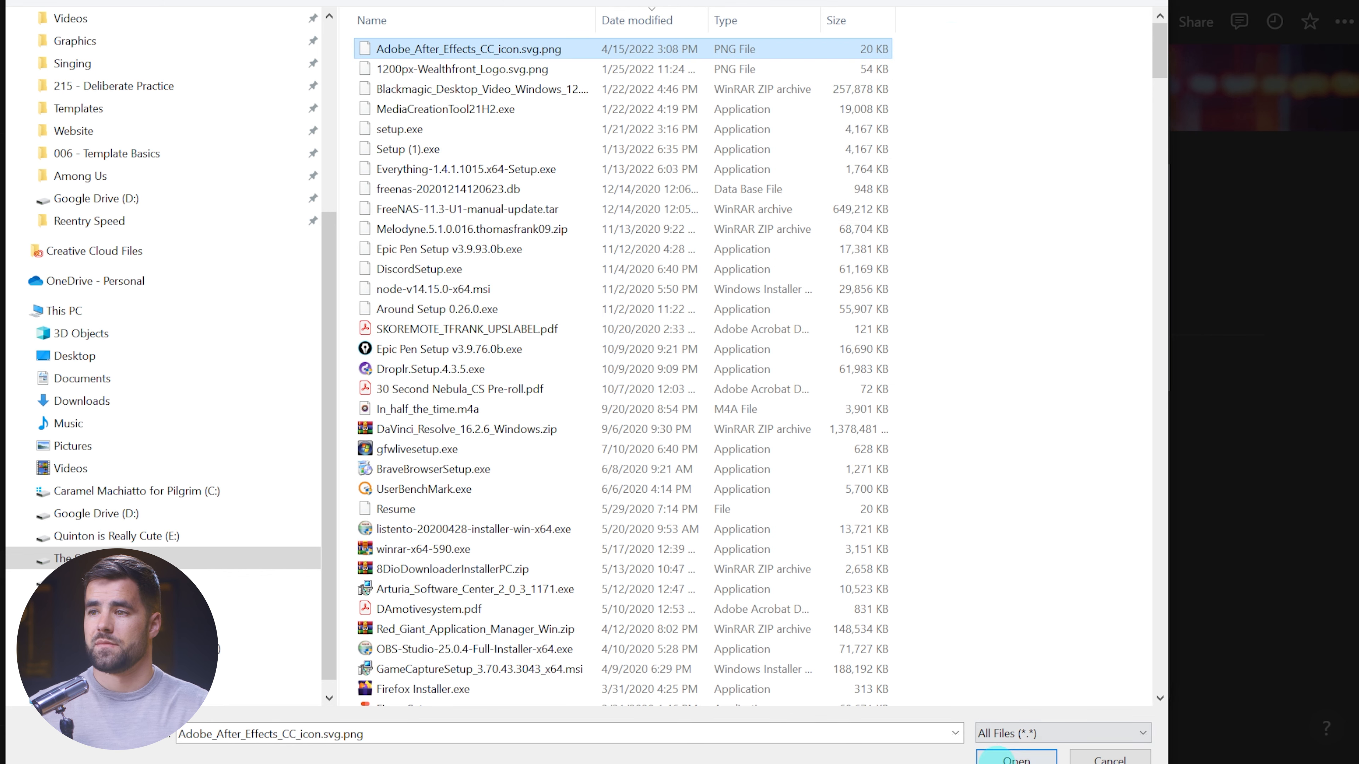
left_click(1005, 752)
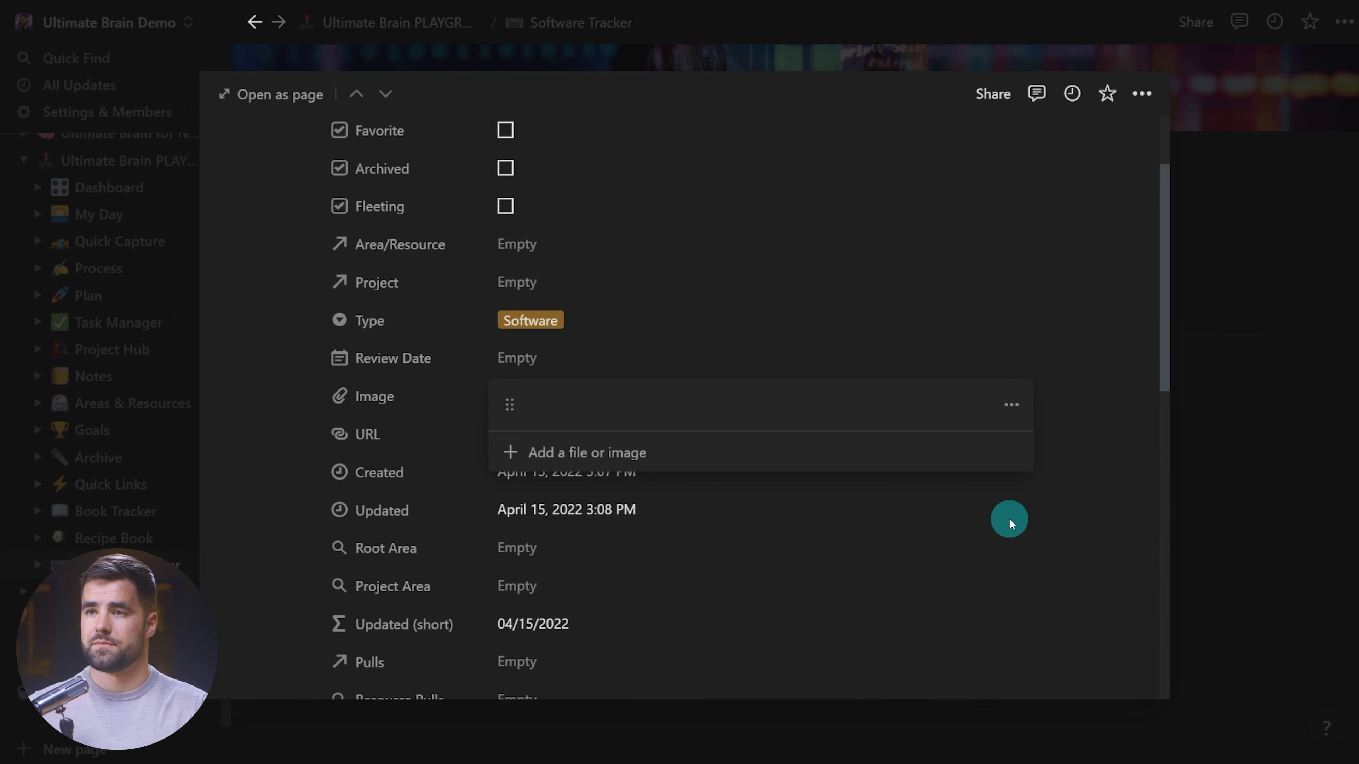
left_click(1185, 355)
left_click(1240, 355)
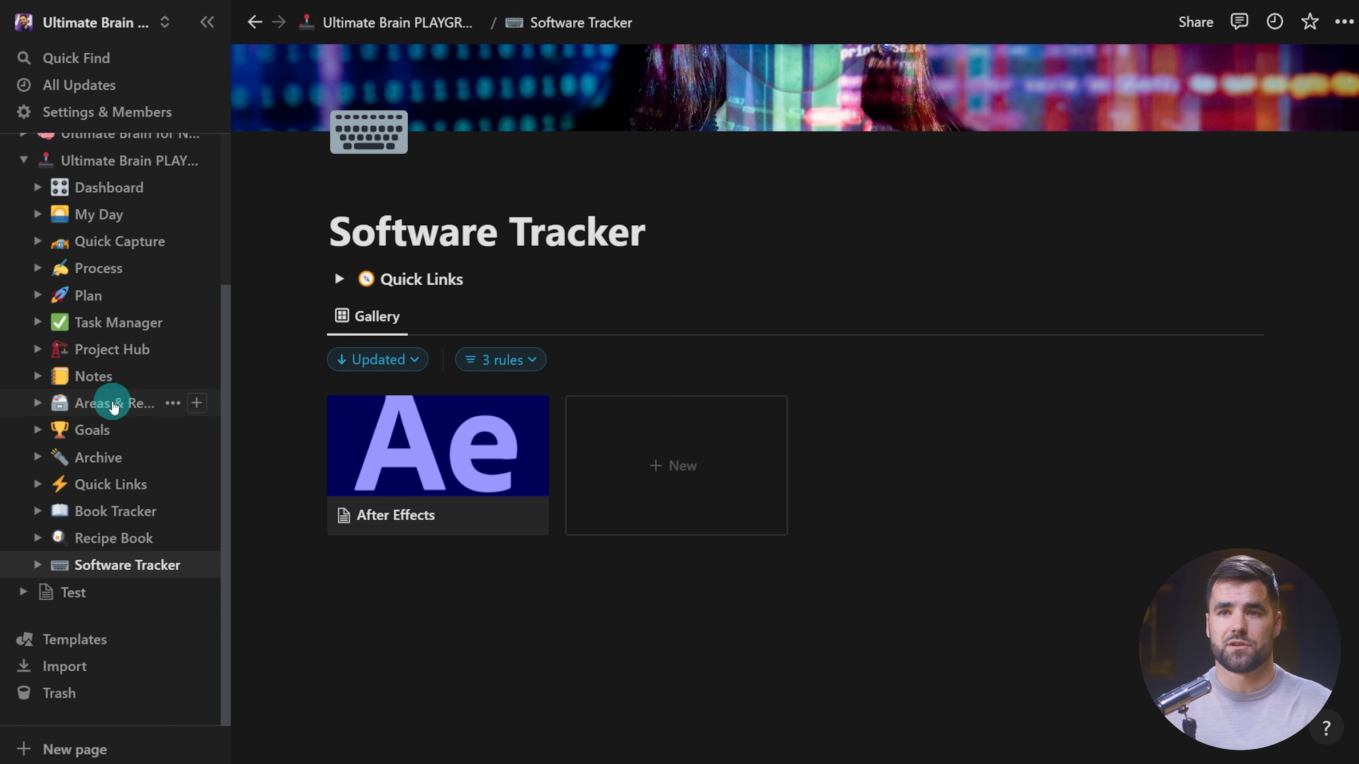
Open the Interior Design resource from Areas & Resources as a full page and look through its contents.
left_click(112, 402)
scroll(855, 516, "down", 10)
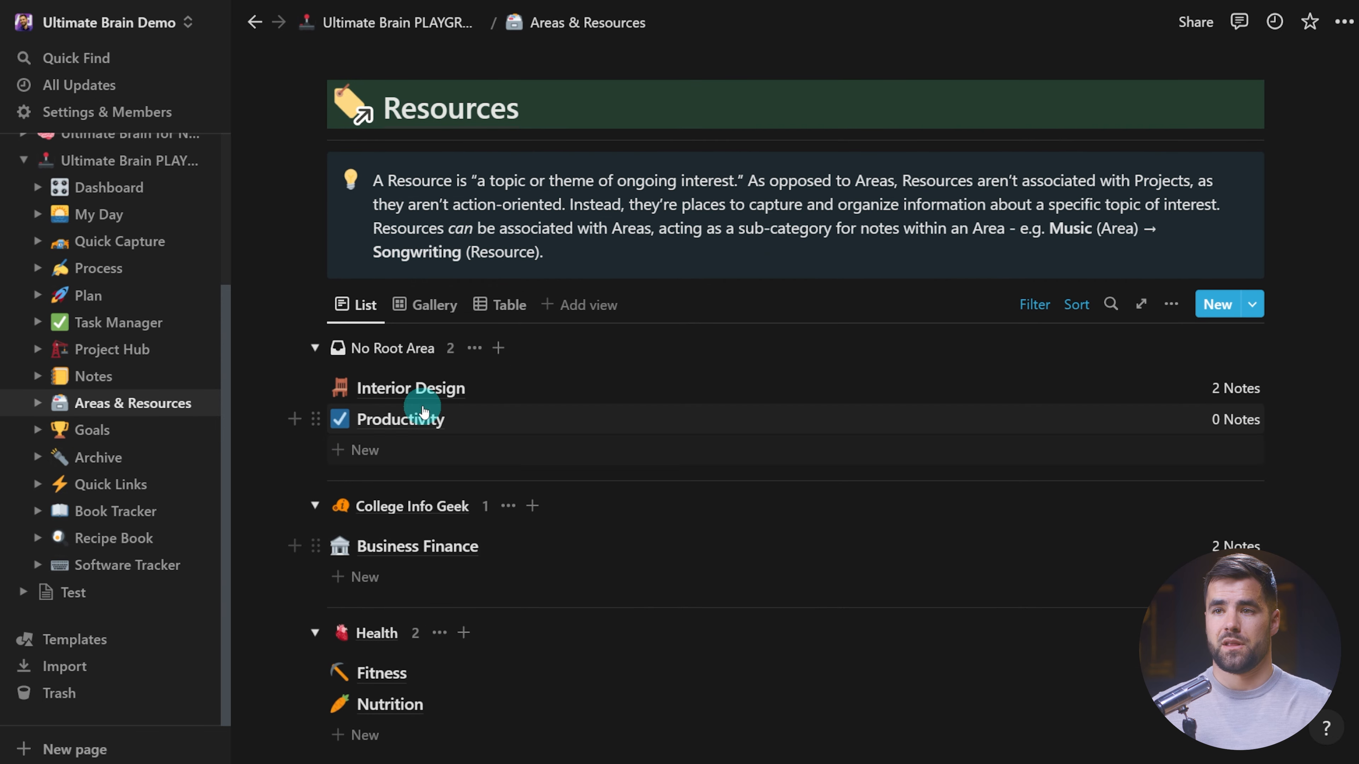
left_click(397, 389)
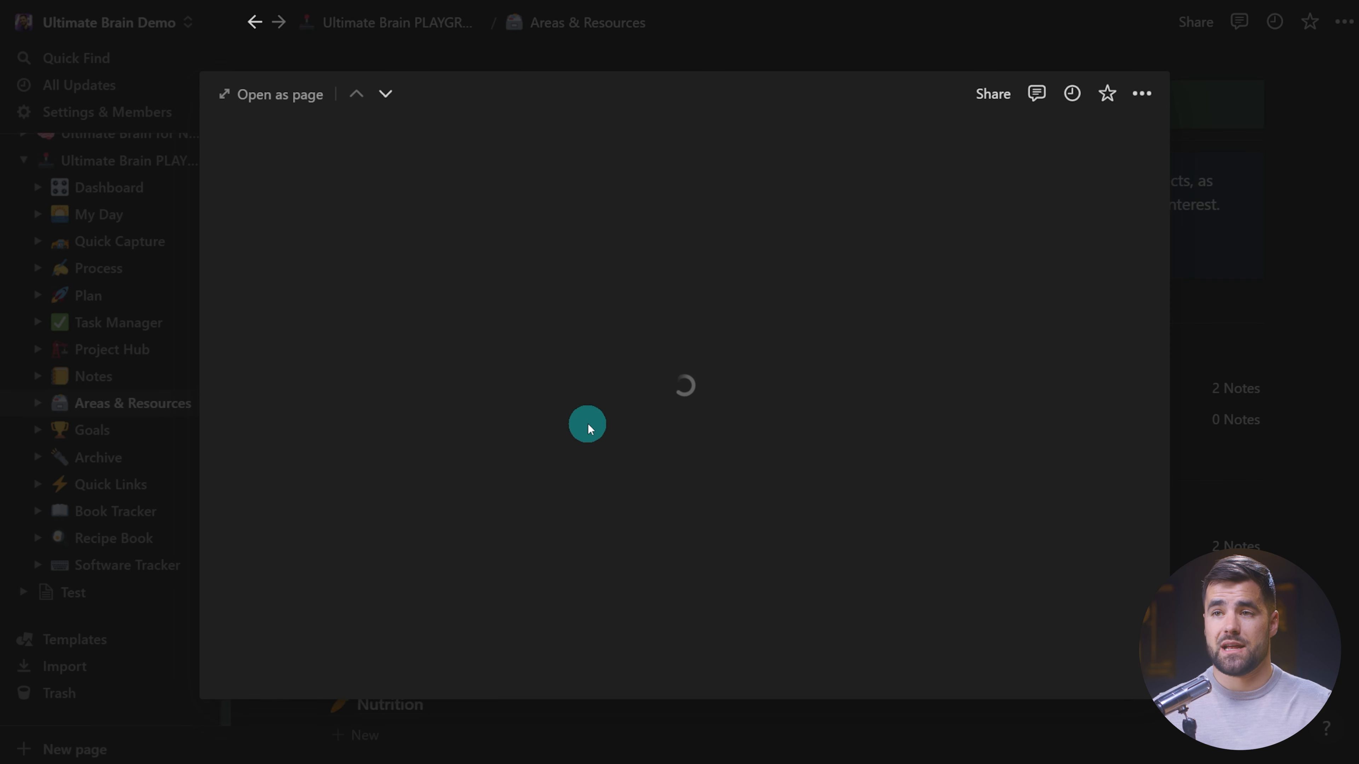
left_click(281, 95)
scroll(789, 424, "down", 5)
scroll(573, 543, "down", 9)
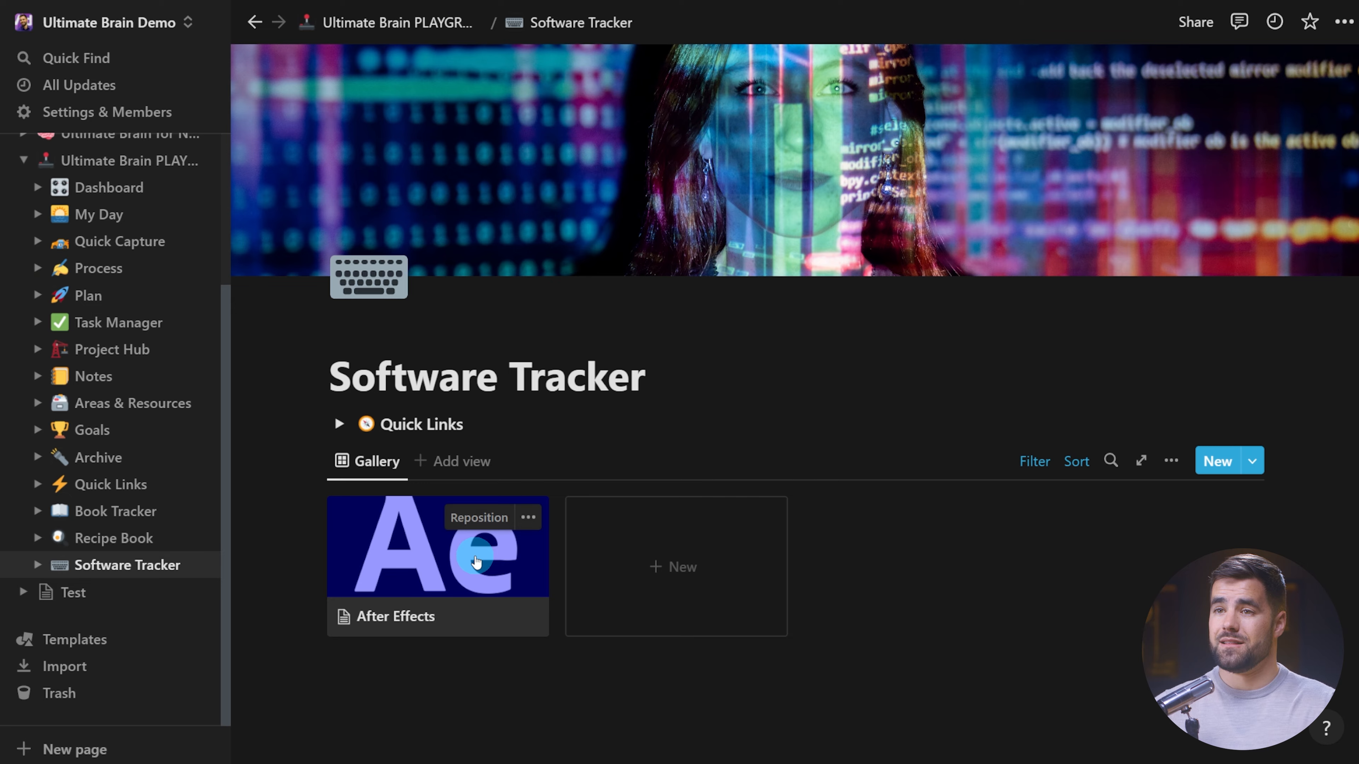
Open the After Effects note from the Software Tracker gallery as a full page with all its hidden properties expanded.
left_click(475, 554)
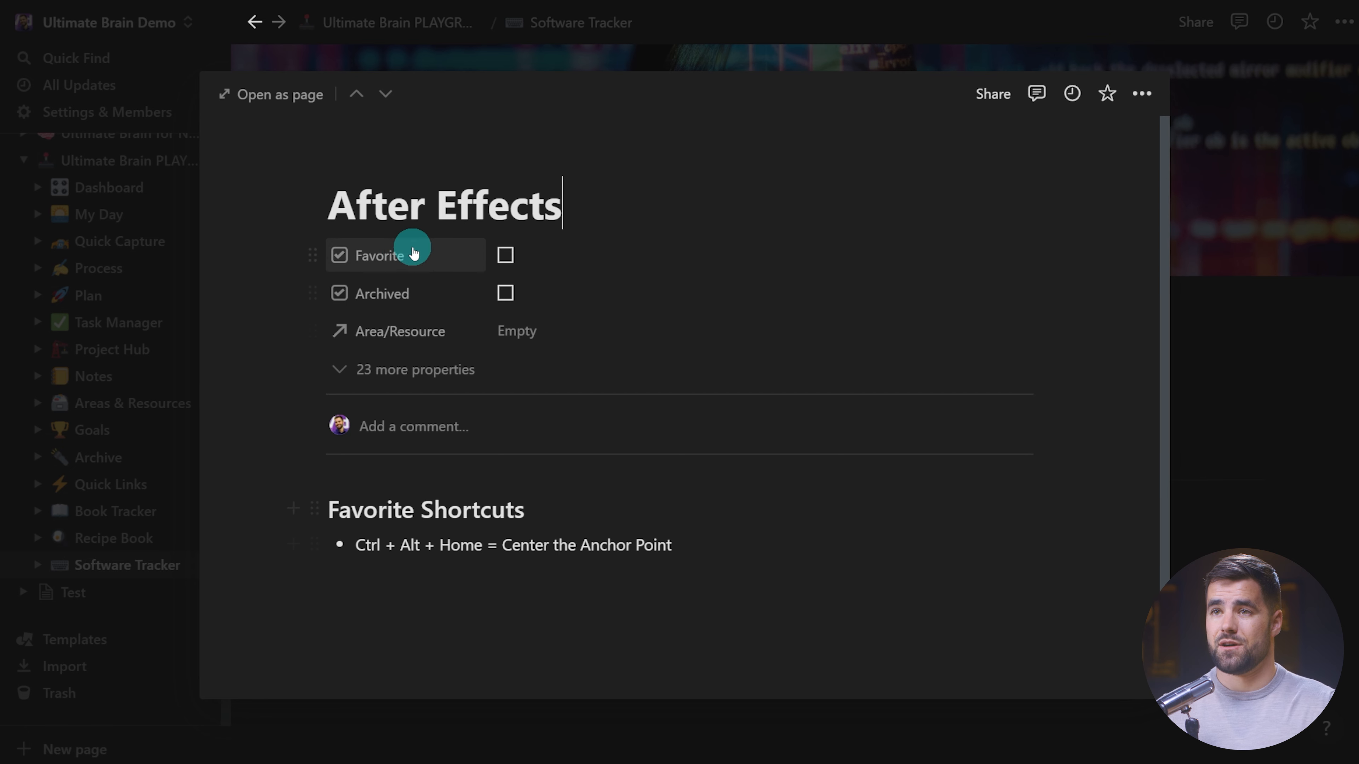
left_click(388, 369)
scroll(792, 404, "down", 10)
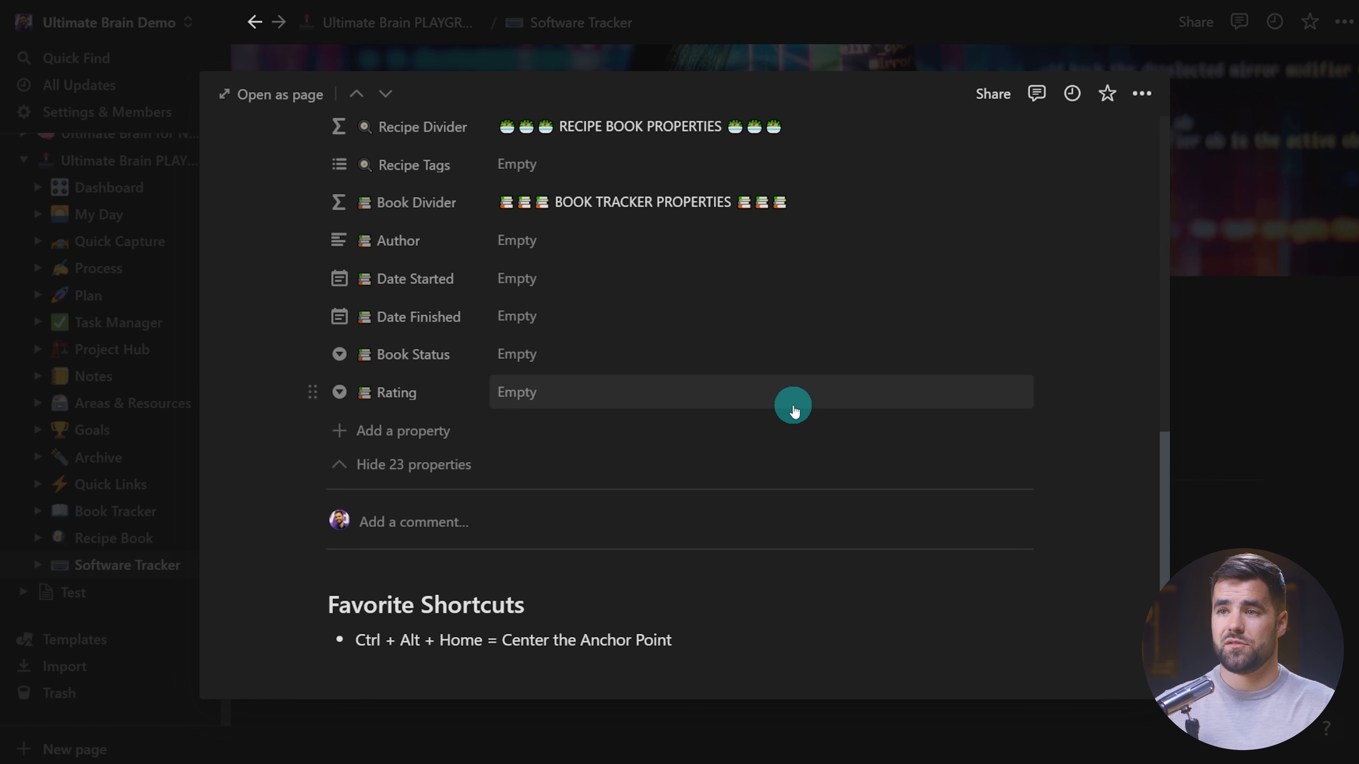
scroll(793, 410, "up", 1)
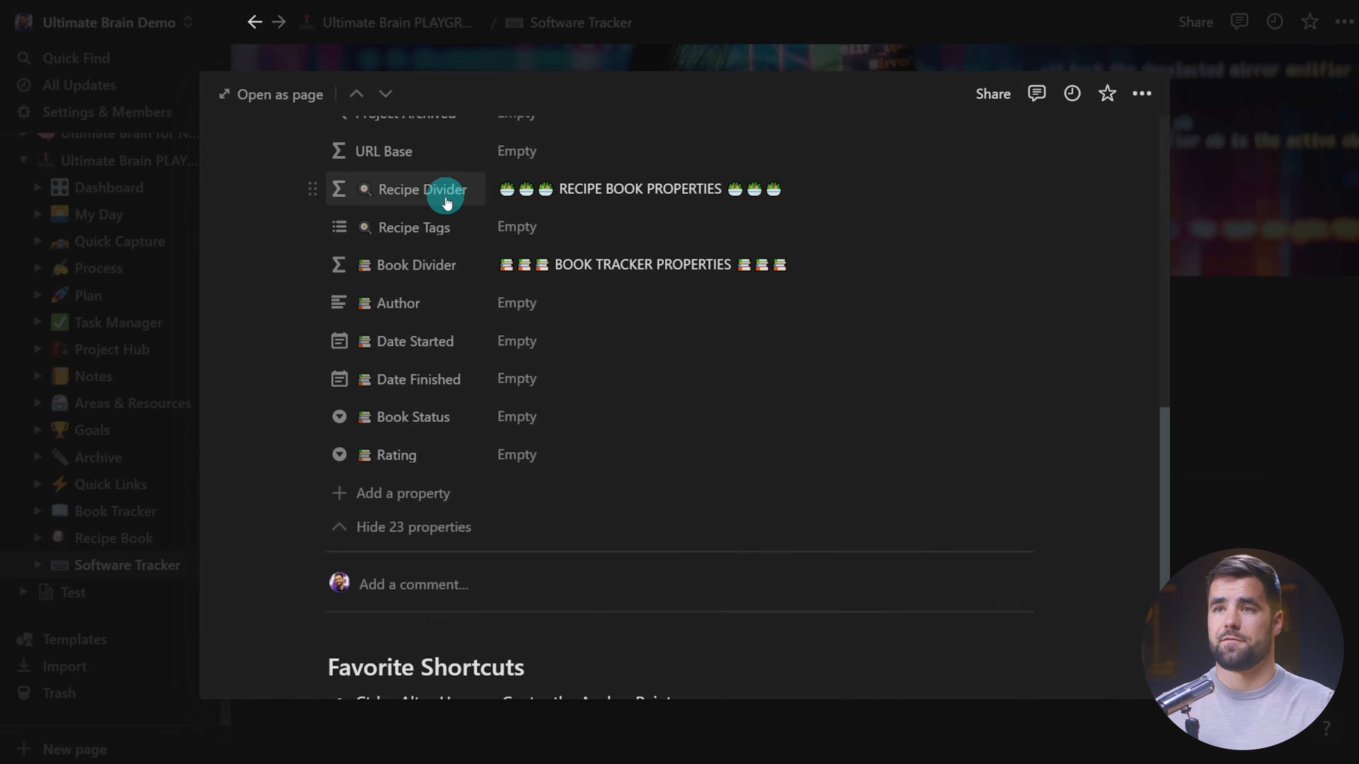
left_click(280, 95)
scroll(631, 304, "down", 5)
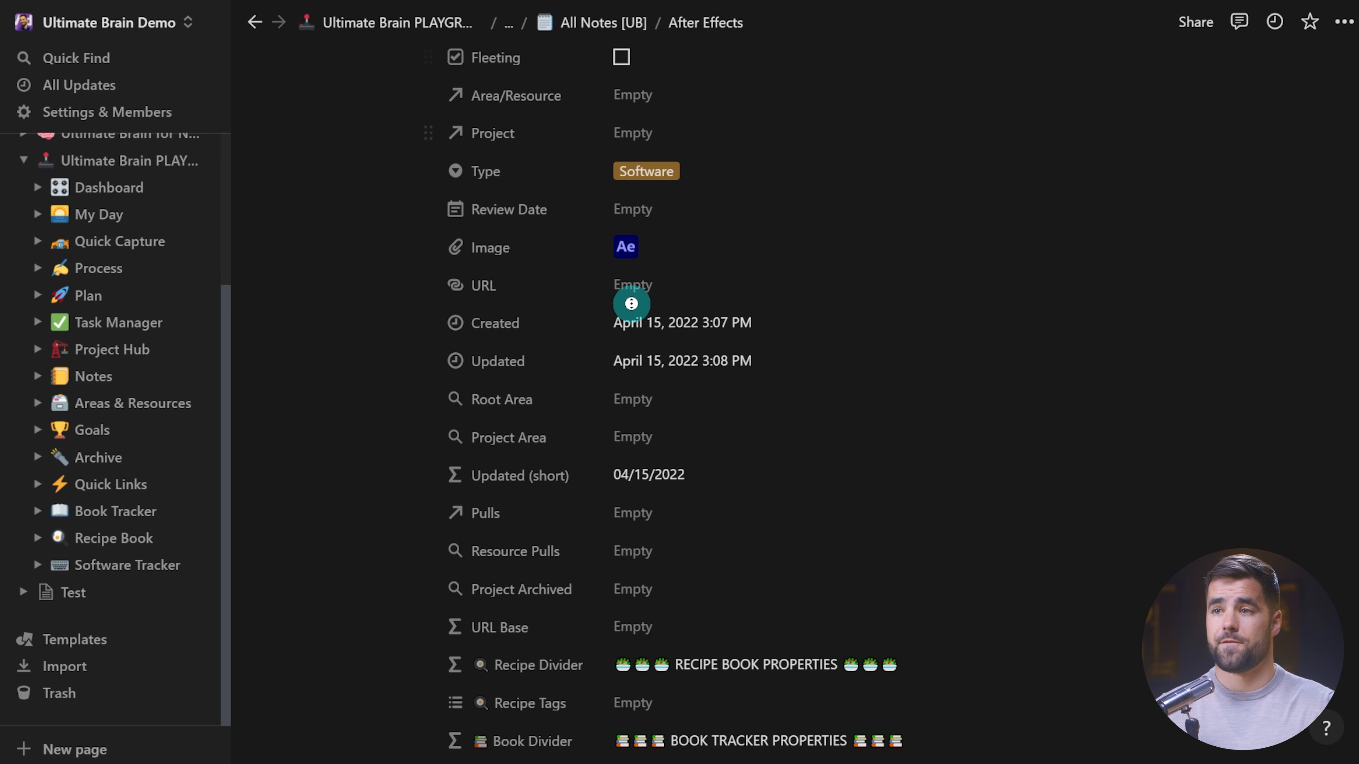
scroll(635, 307, "down", 10)
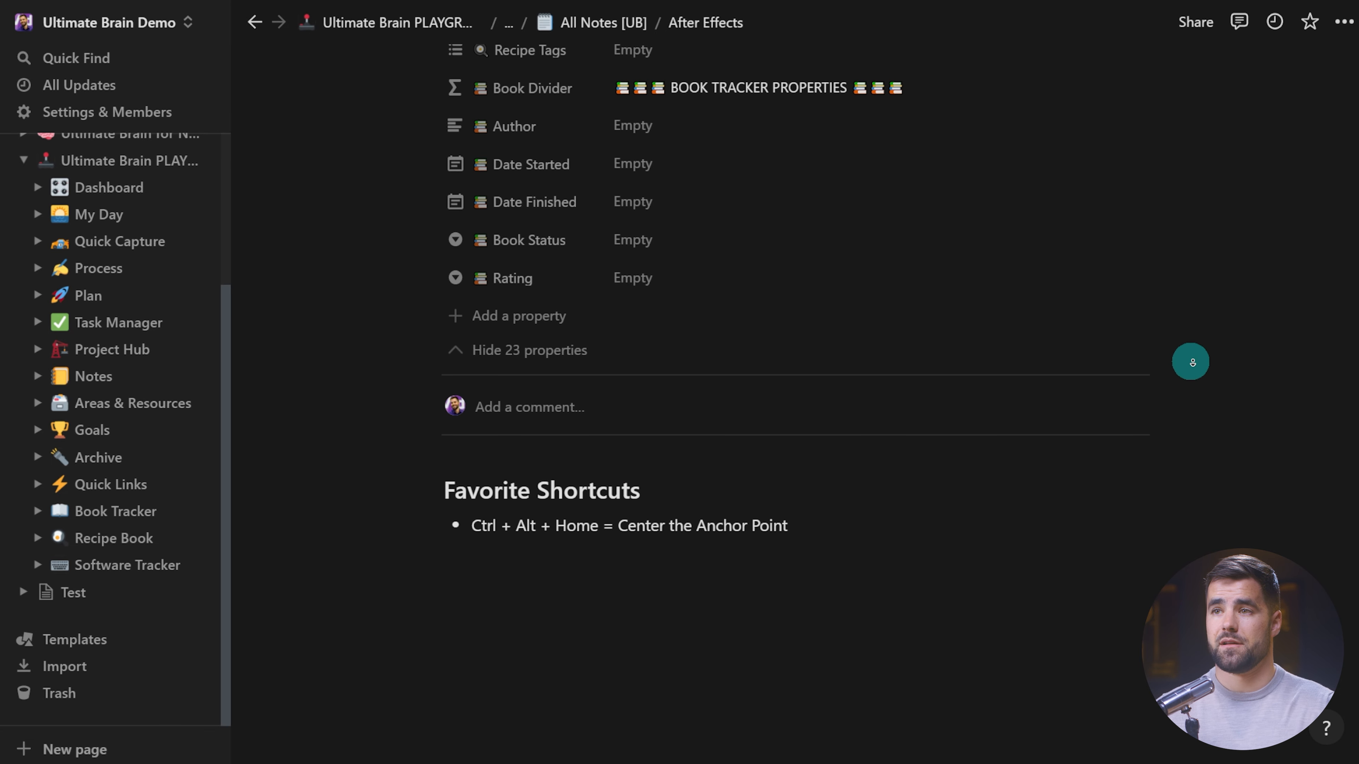
scroll(628, 349, "up", 3)
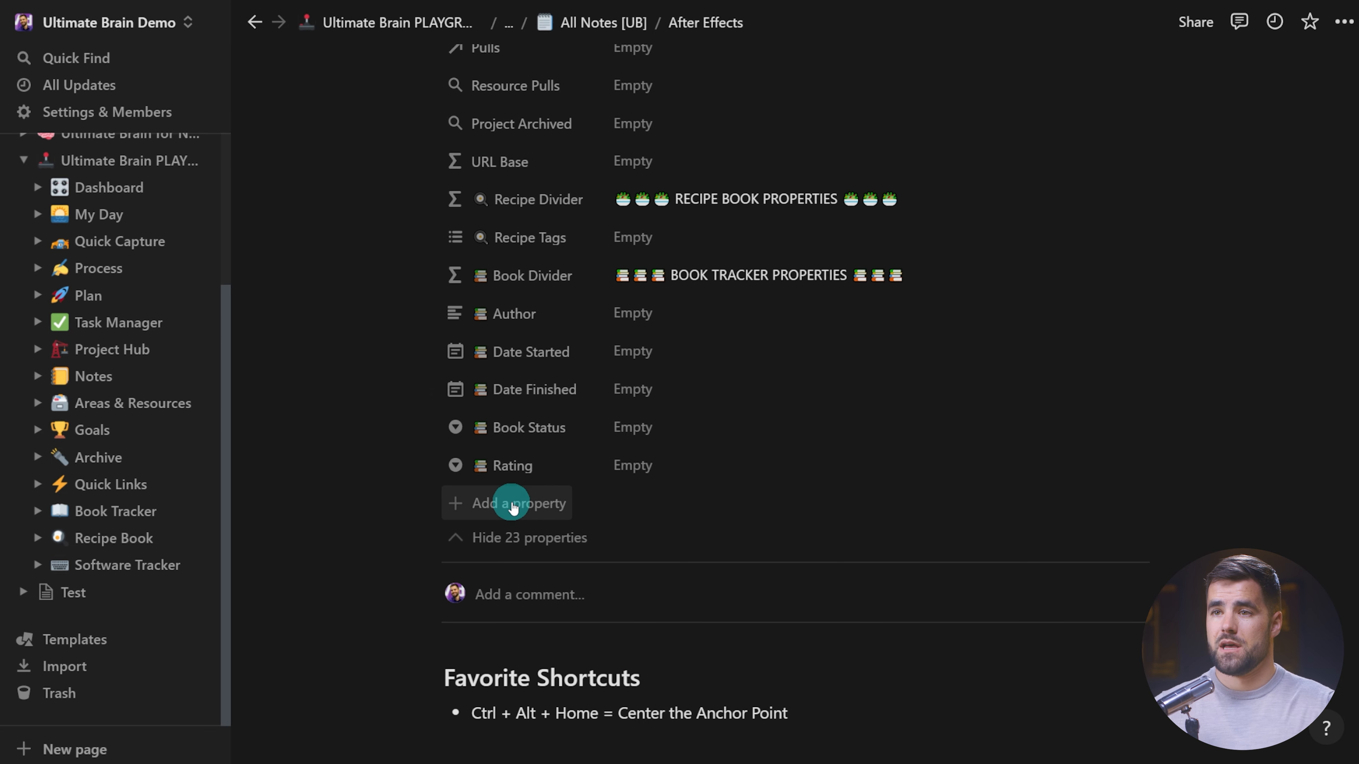
Add a Formula property named Software Divider with a keyboard emoji in front of the name.
left_click(567, 498)
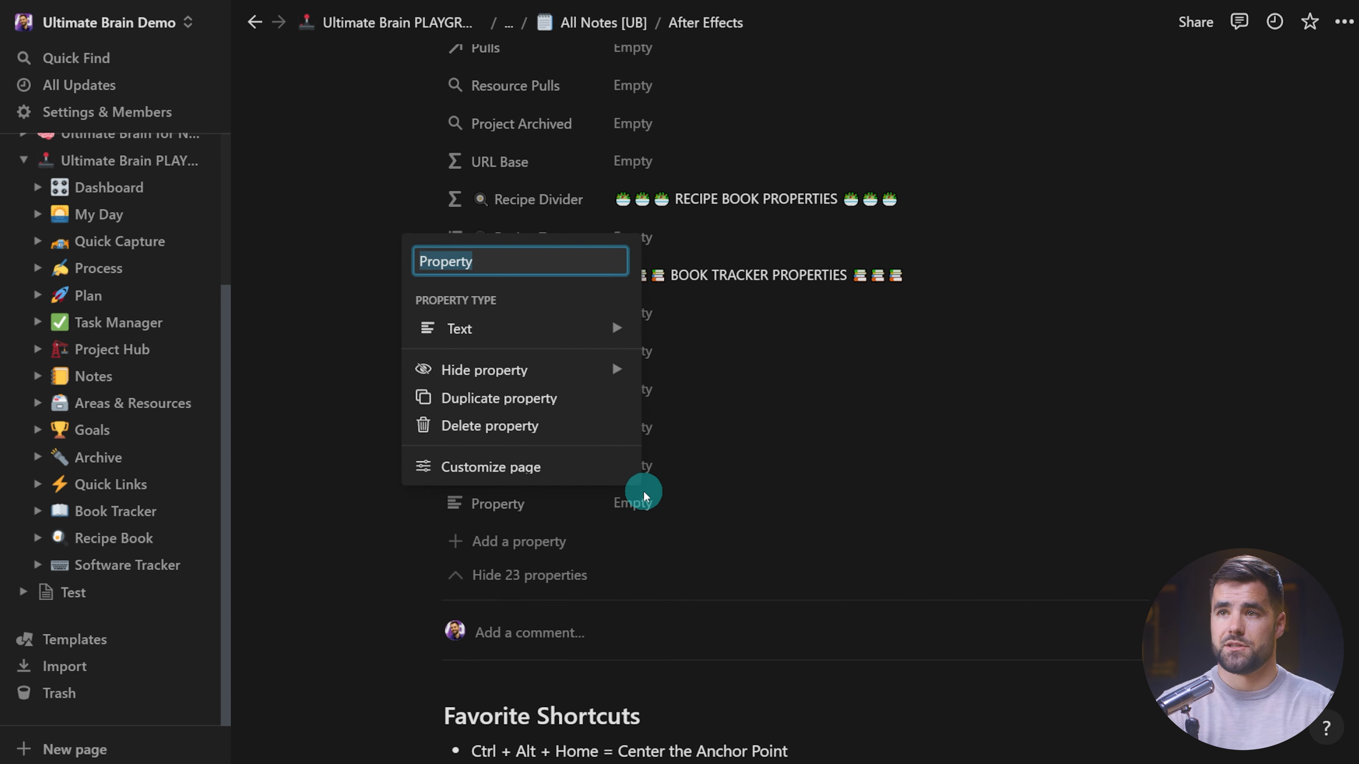
type("Software Divider")
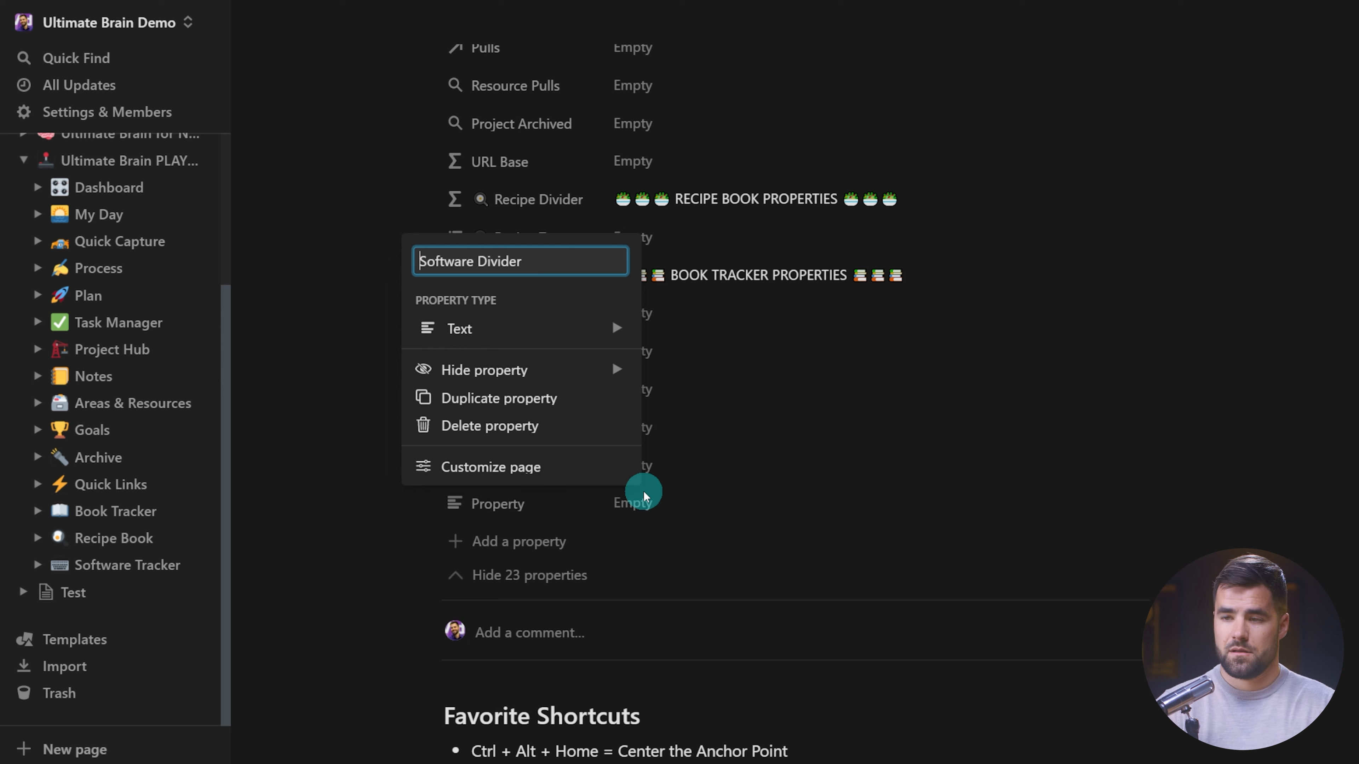
key("super+period")
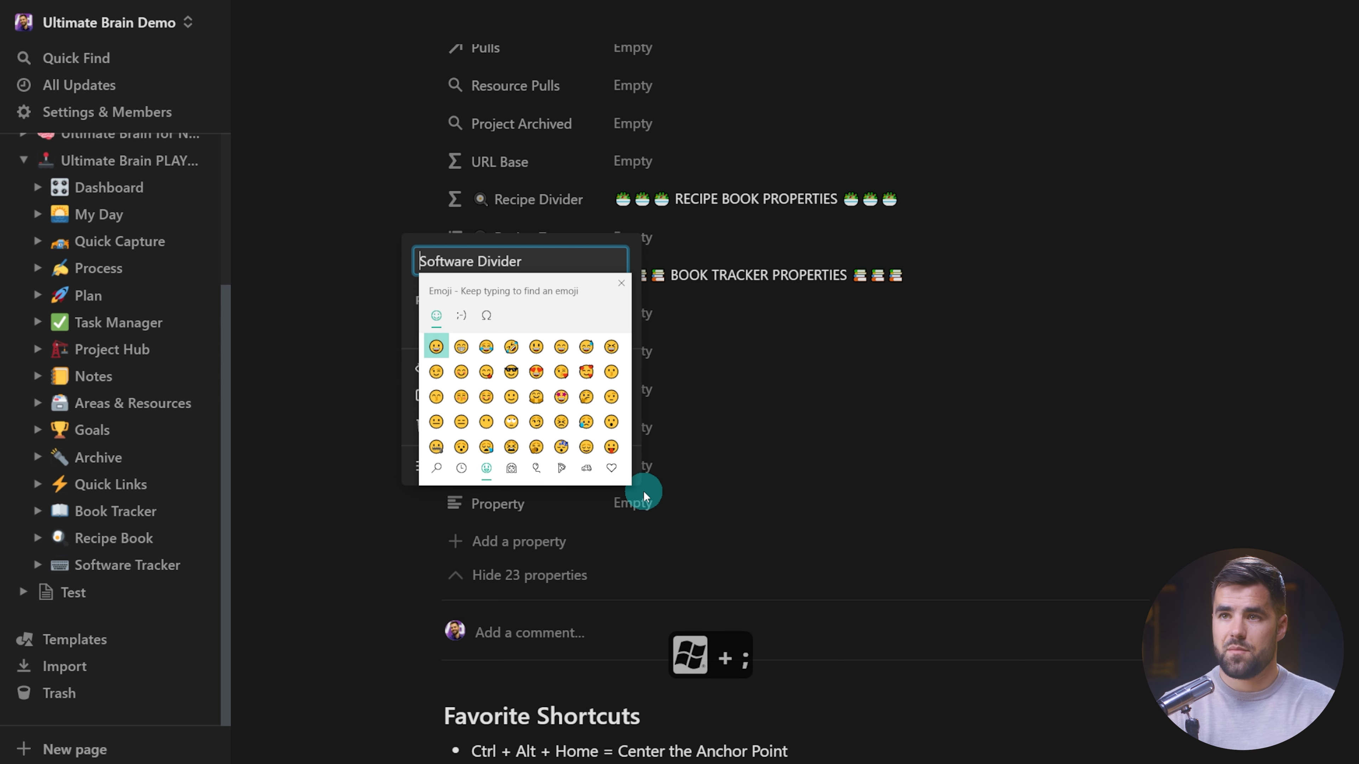
type("key")
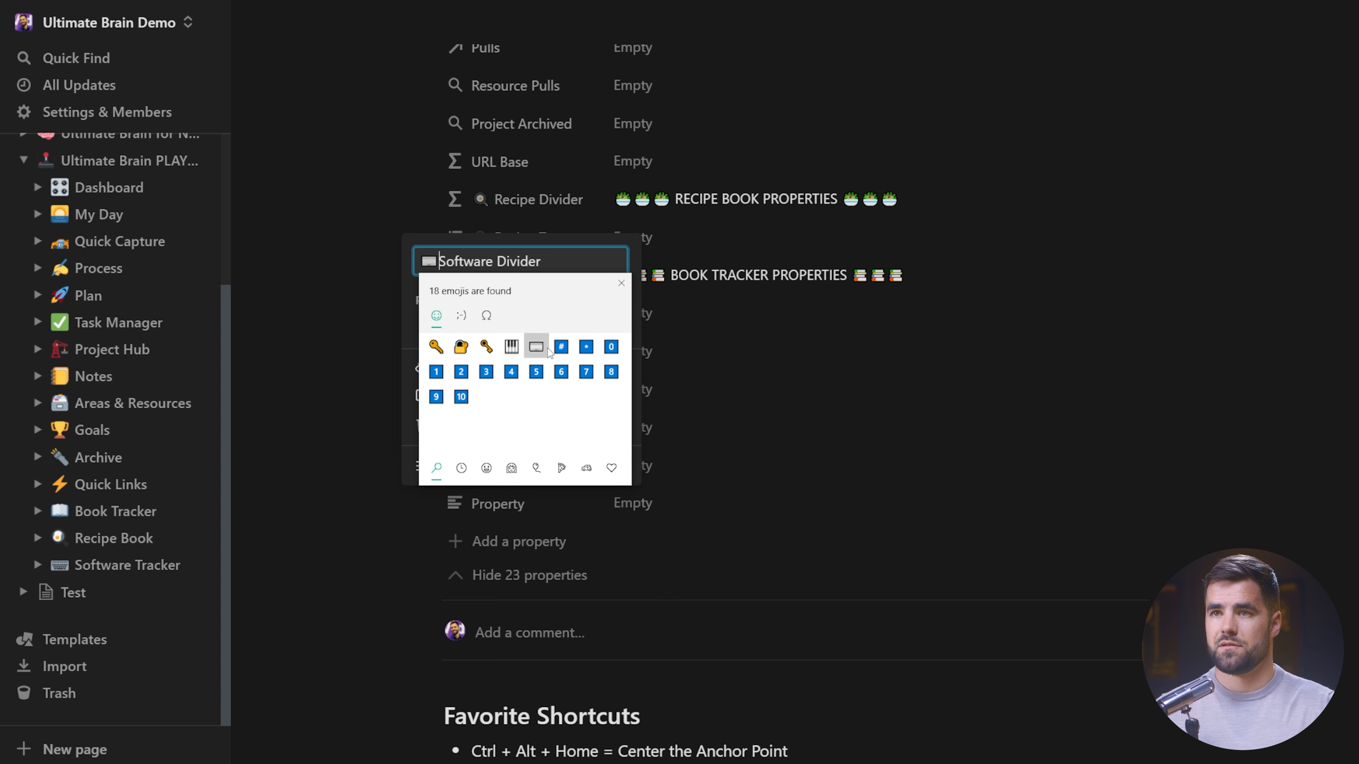
left_click(621, 283)
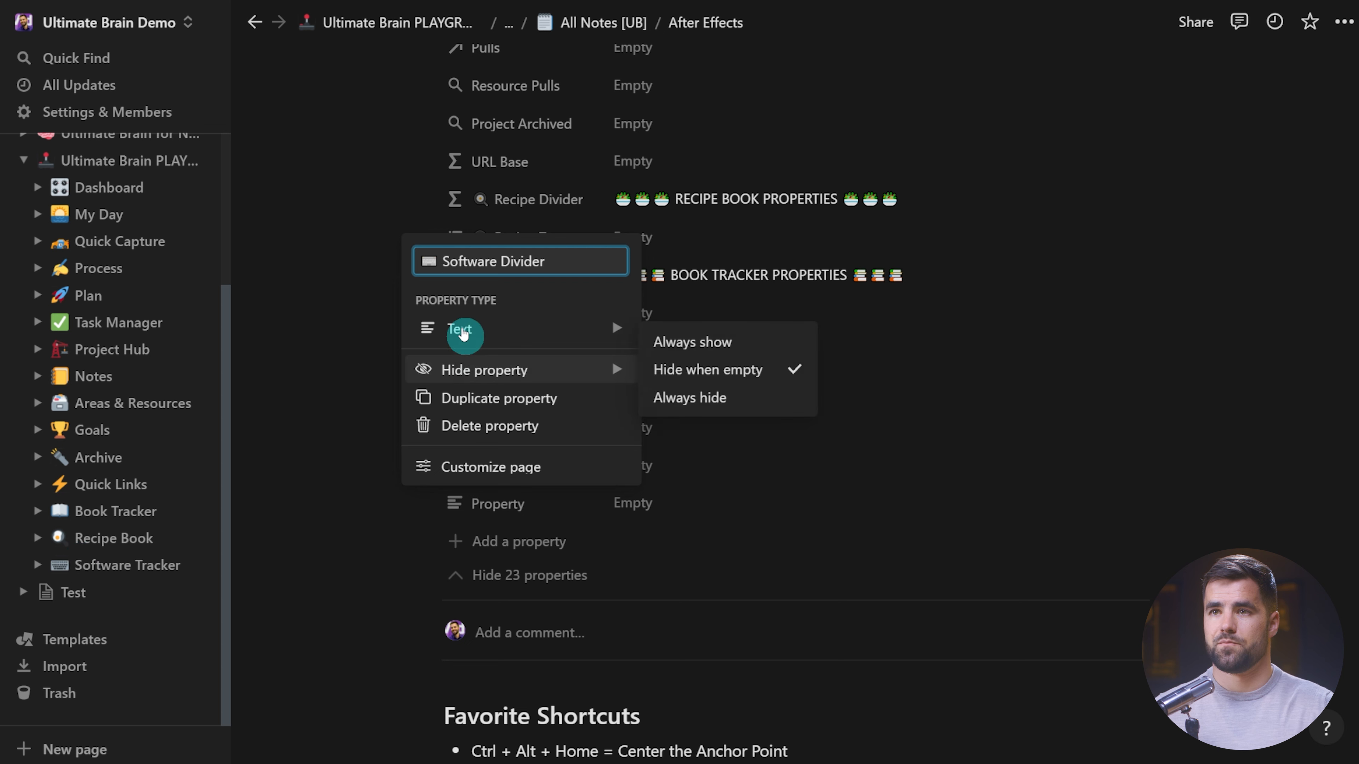
left_click(461, 329)
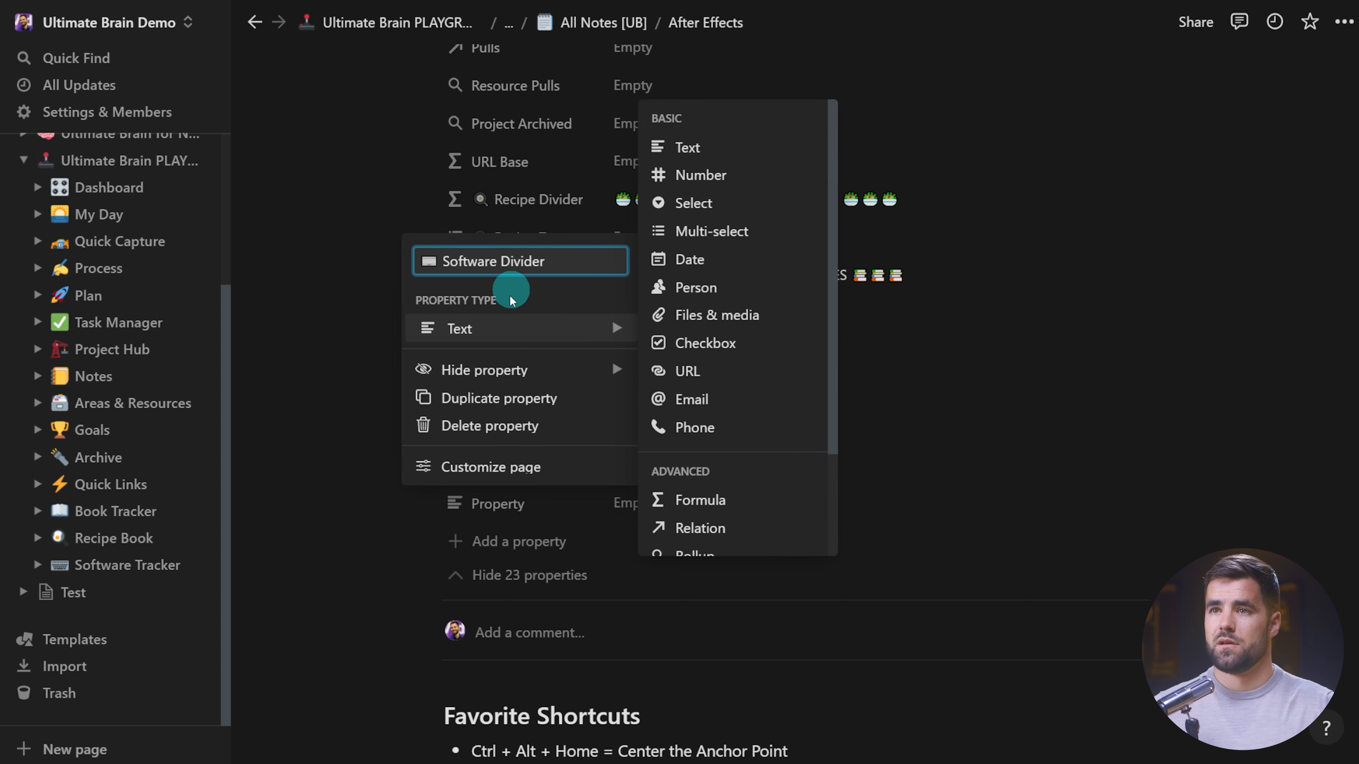
scroll(733, 436, "down", 2)
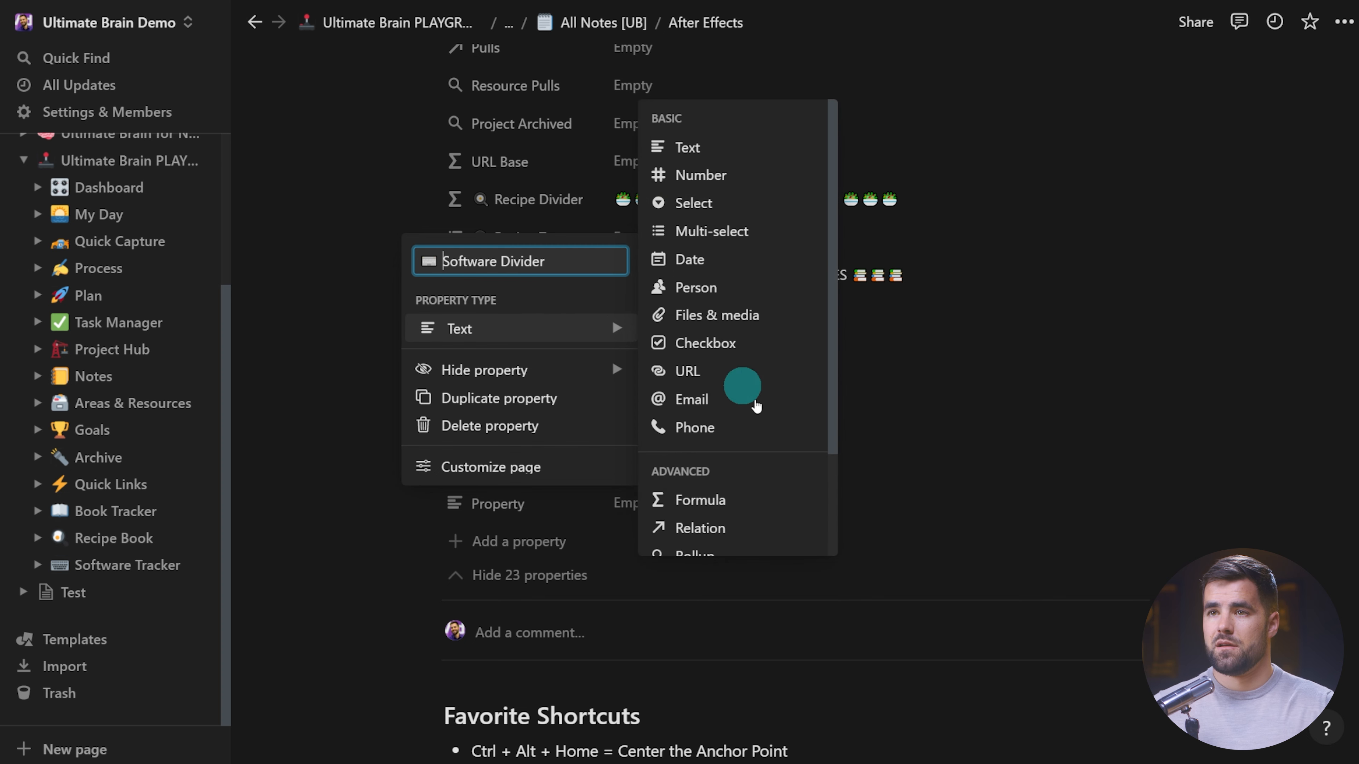
left_click(761, 512)
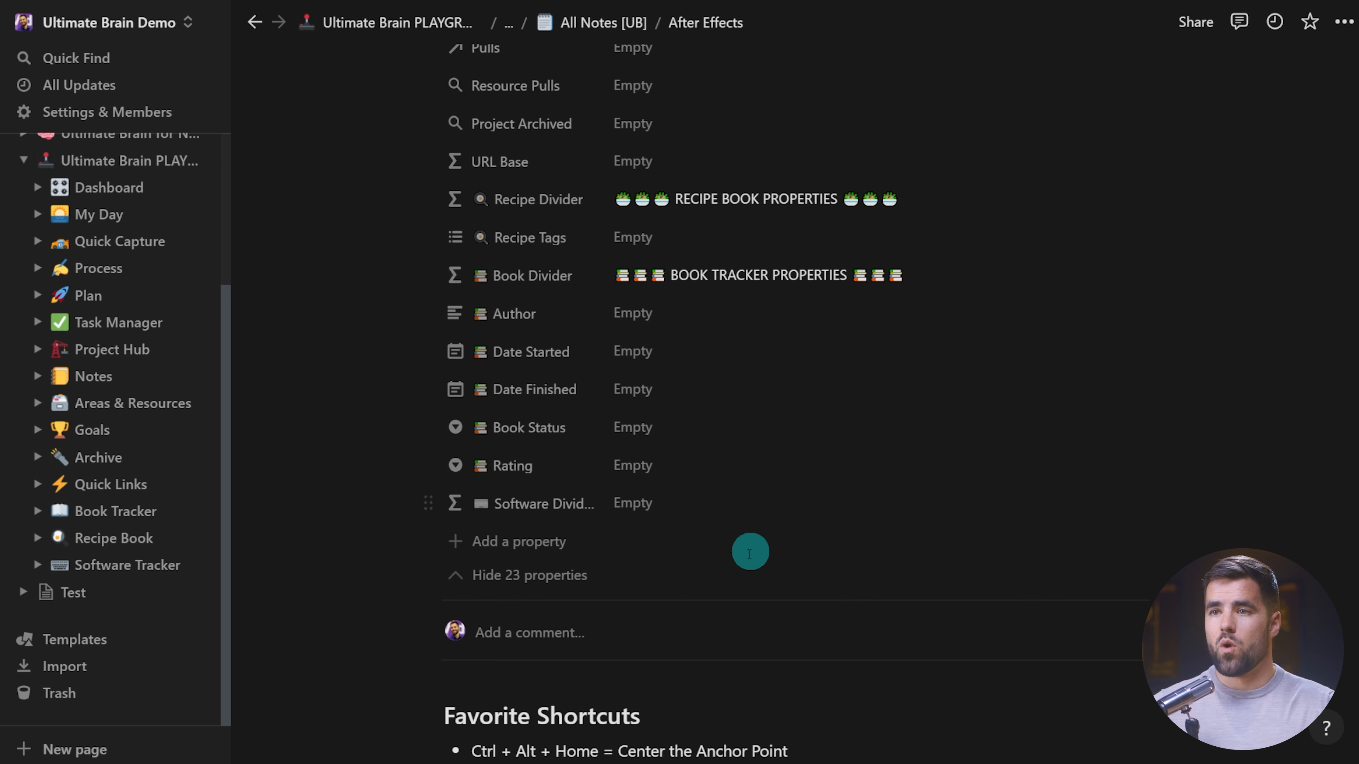
Copy the Recipe Divider formula text and paste it into the Software Divider property's formula.
left_click(742, 199)
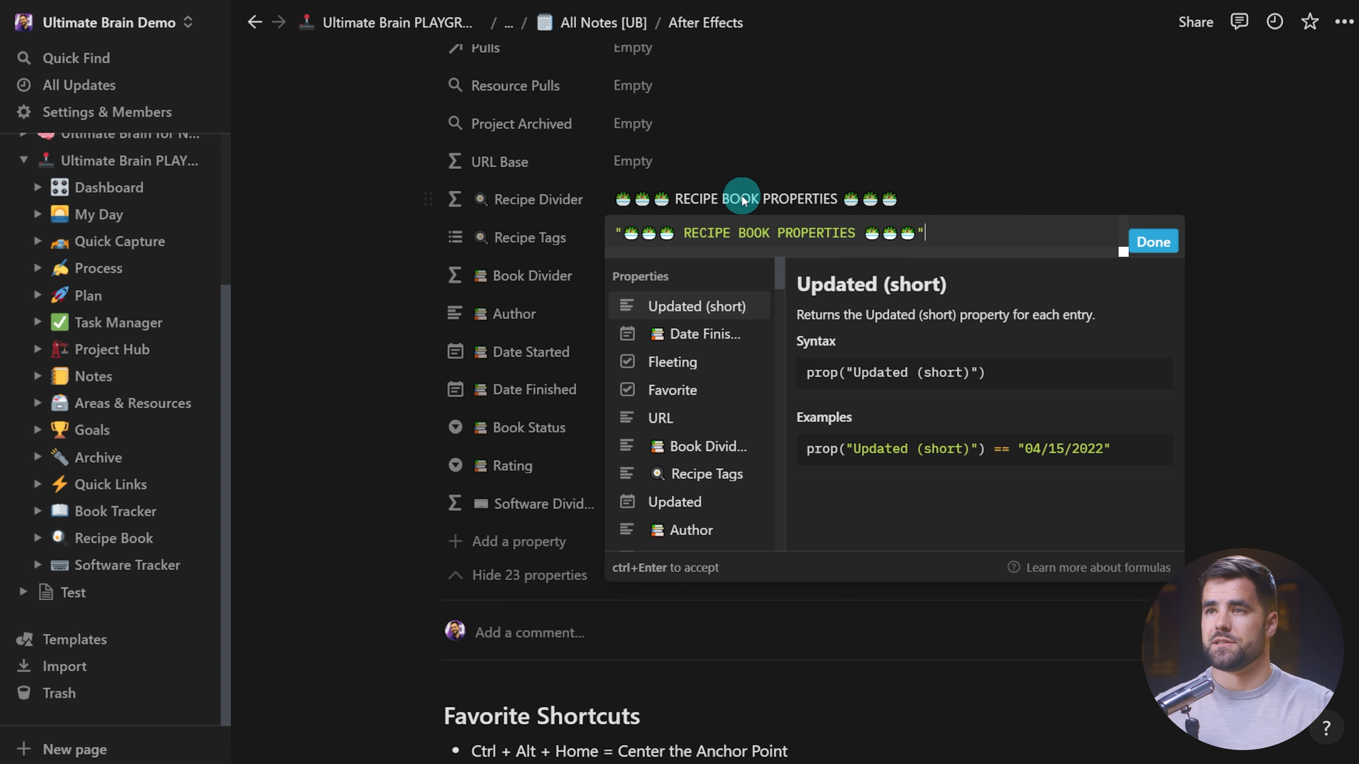
left_click_drag(944, 228, 606, 233)
key("ctrl+c")
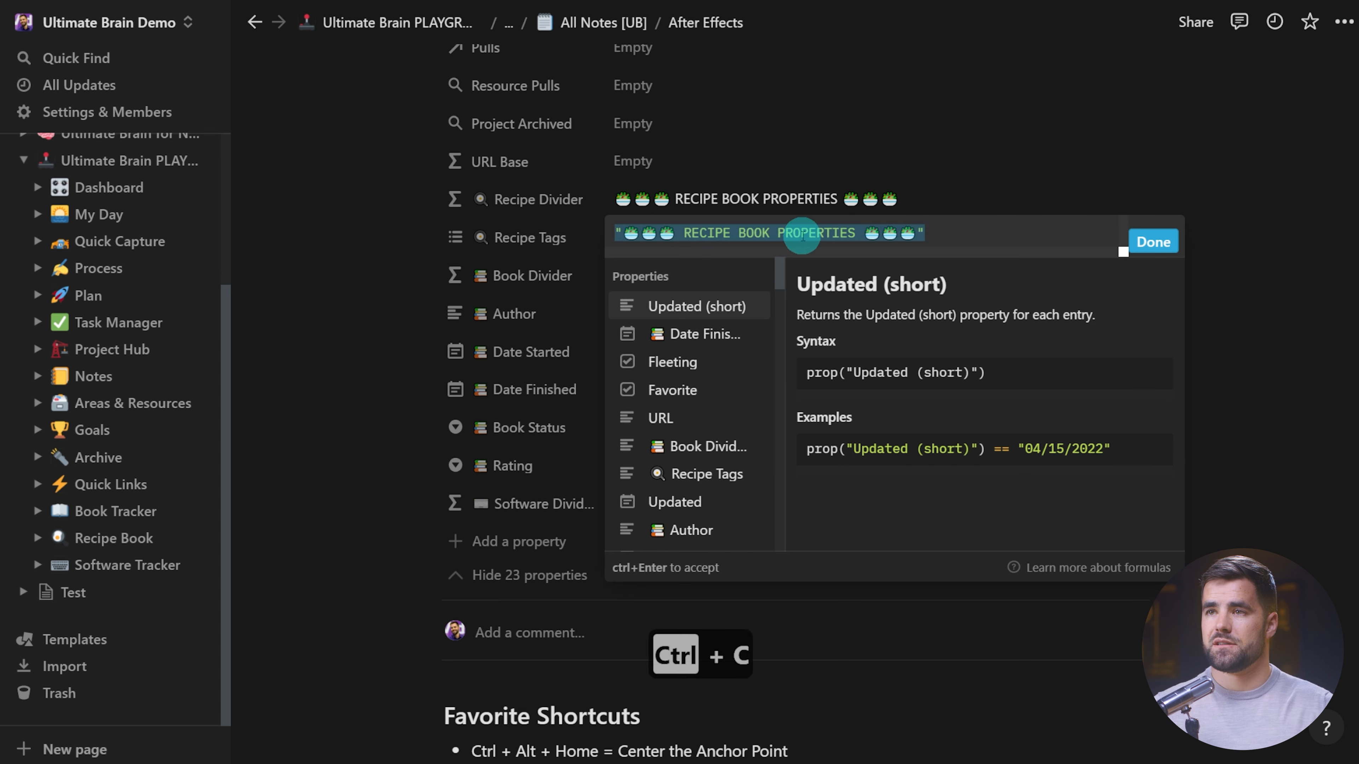
left_click(1156, 243)
left_click(650, 506)
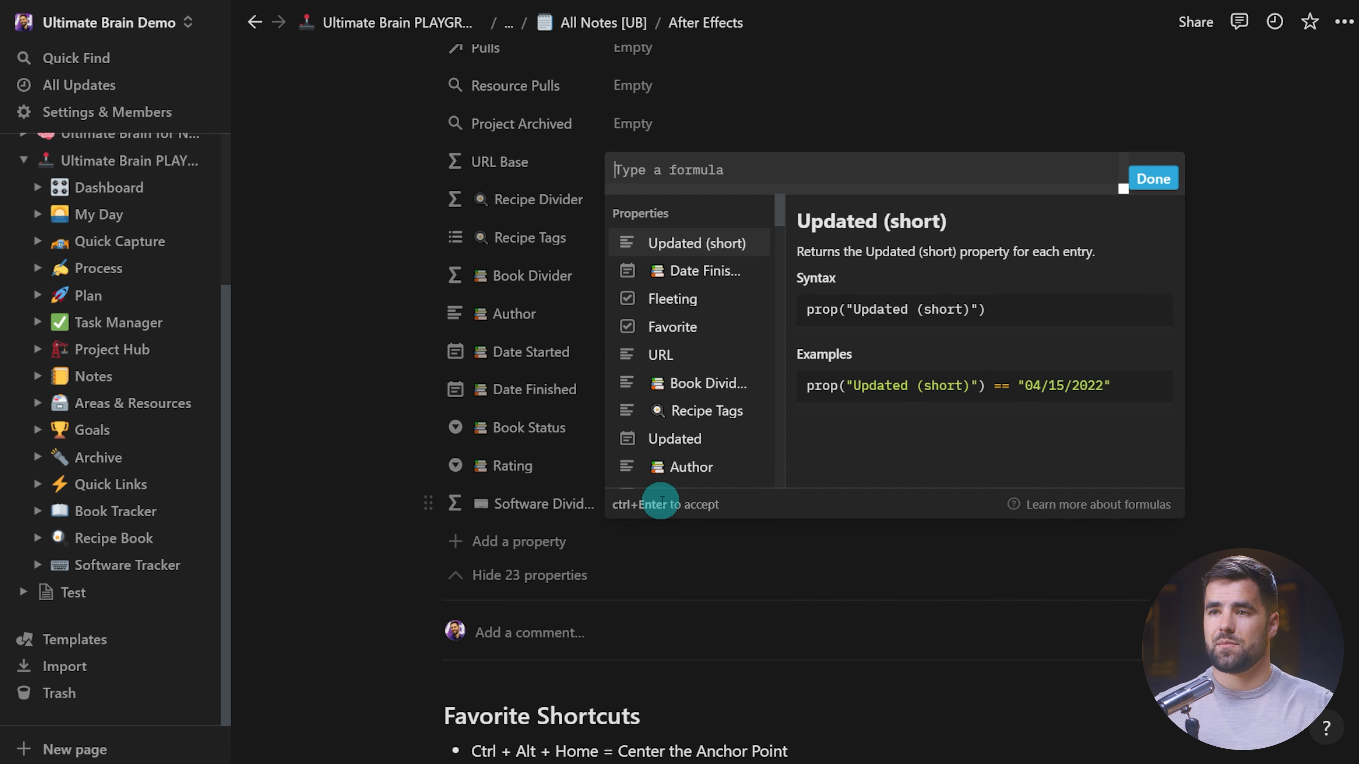
key("ctrl+v")
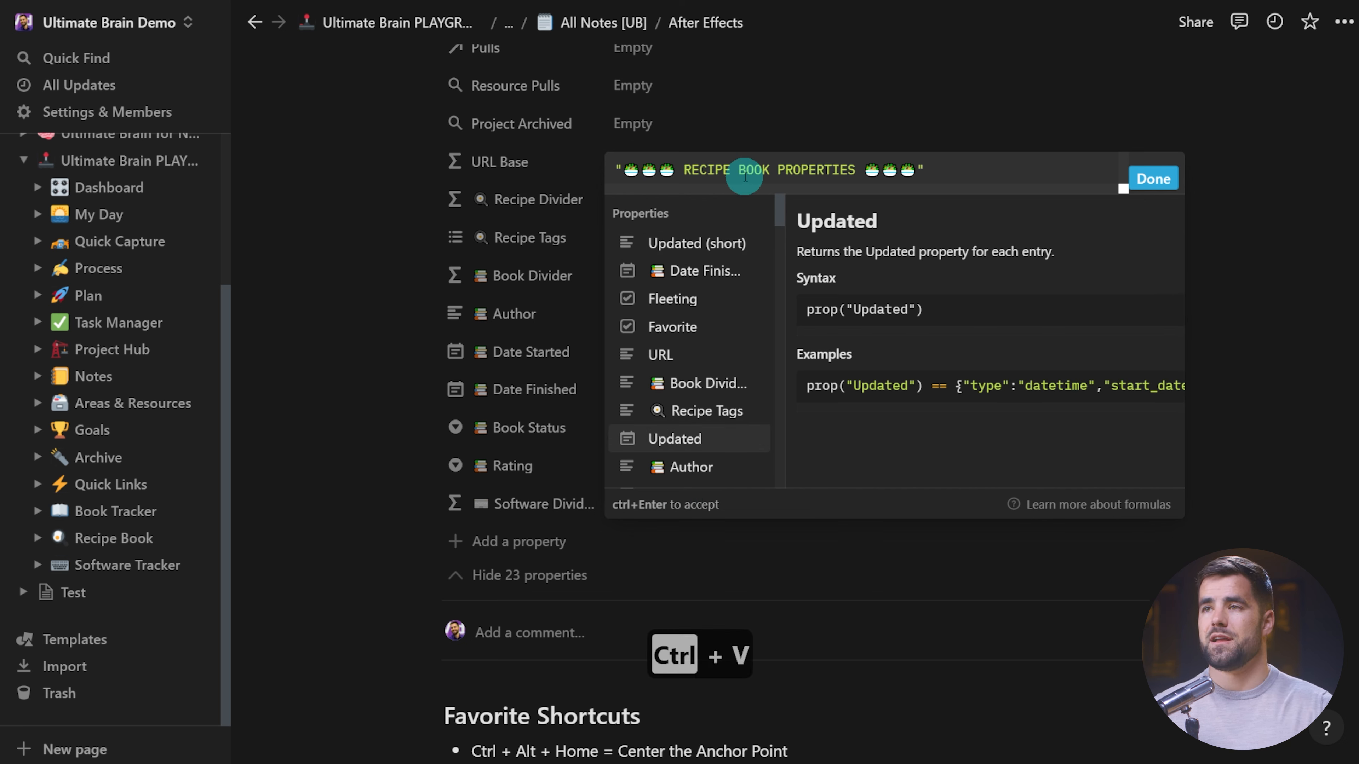
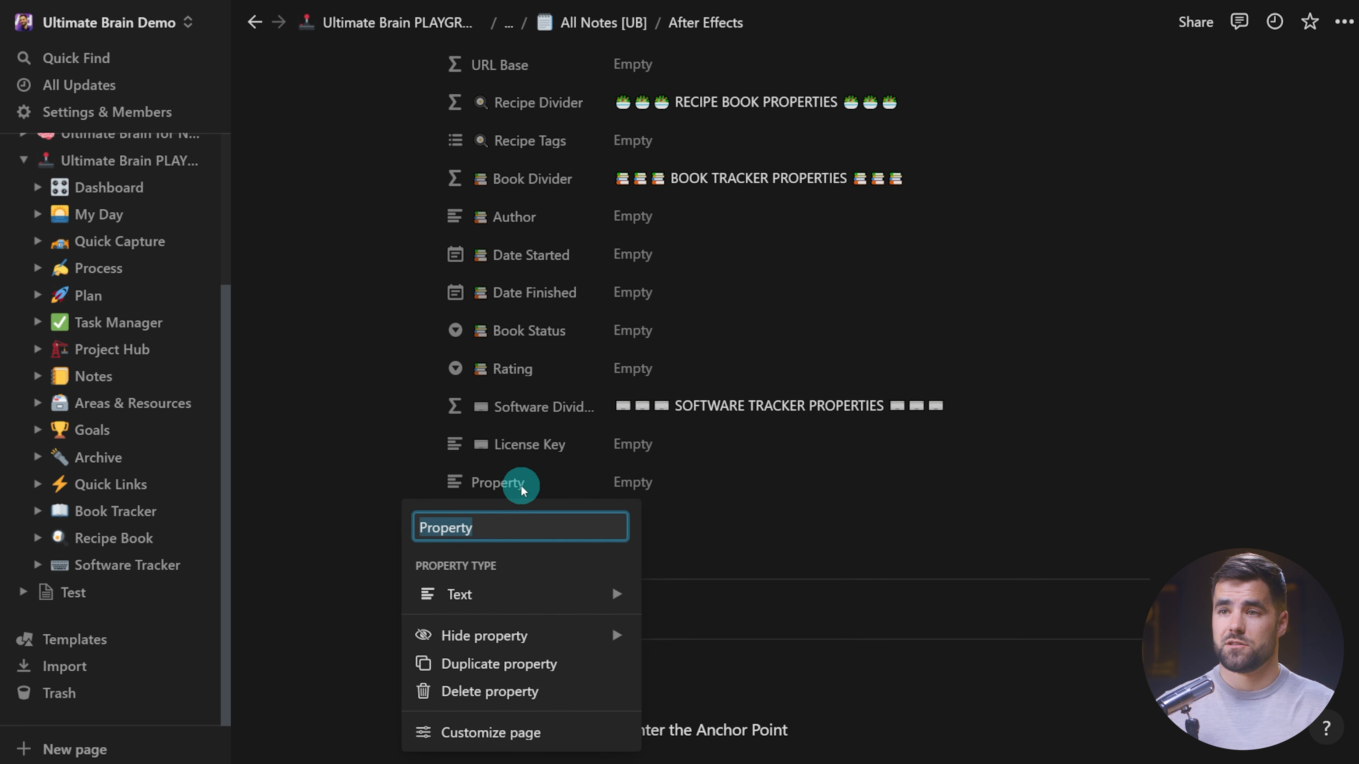
Name the new property Free/Paid with a leading keyboard emoji and make it a Select property.
type("⌨")
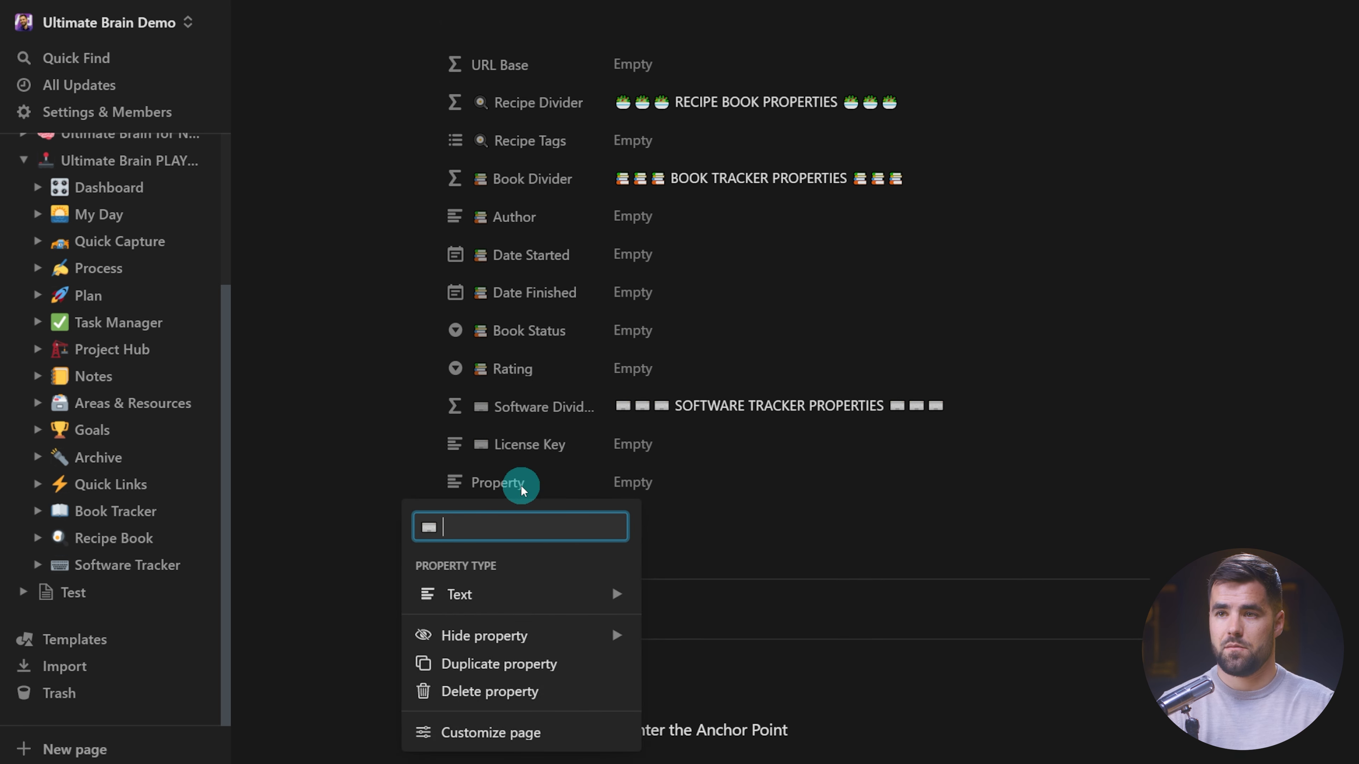
type("Free/Paid")
mouse_move(567, 595)
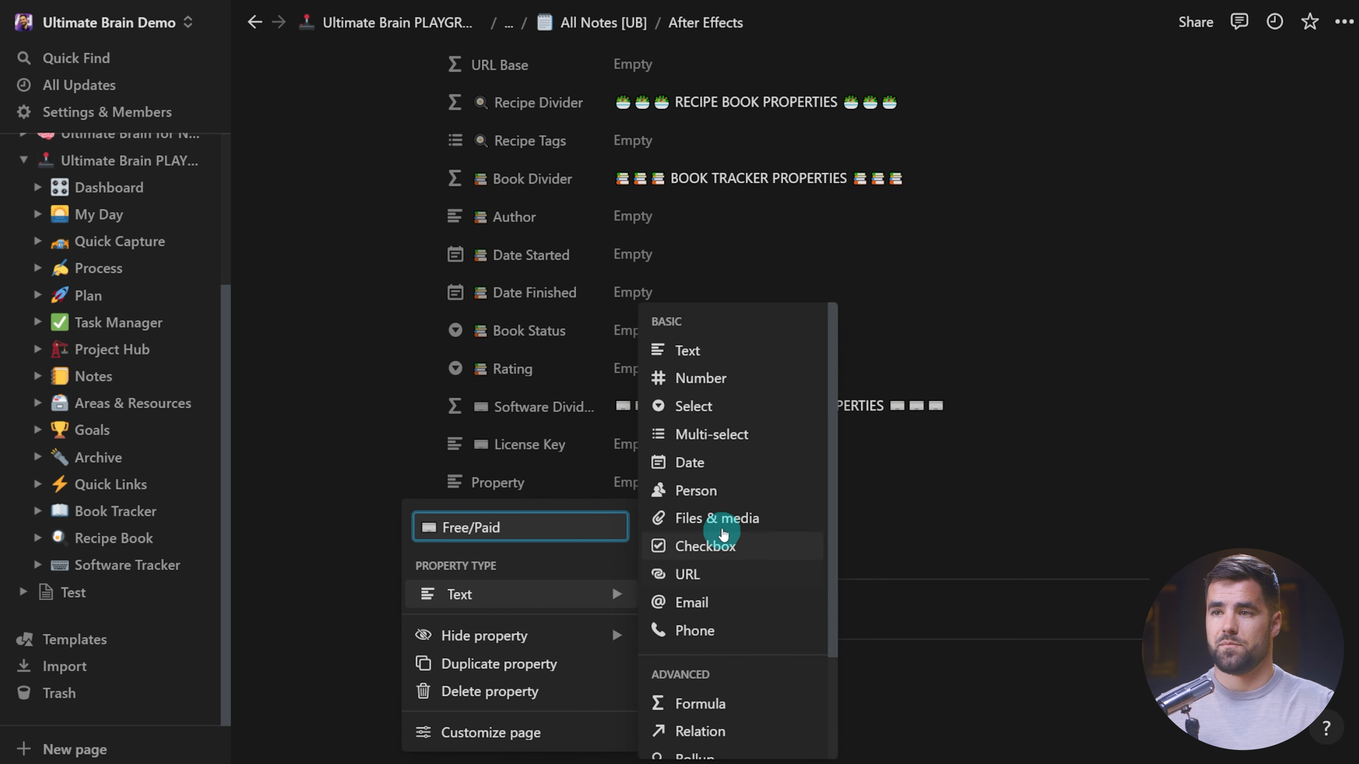
left_click(727, 409)
Create the options Free and Paid for the Free/Paid property and leave Paid selected for the After Effects note.
left_click(616, 482)
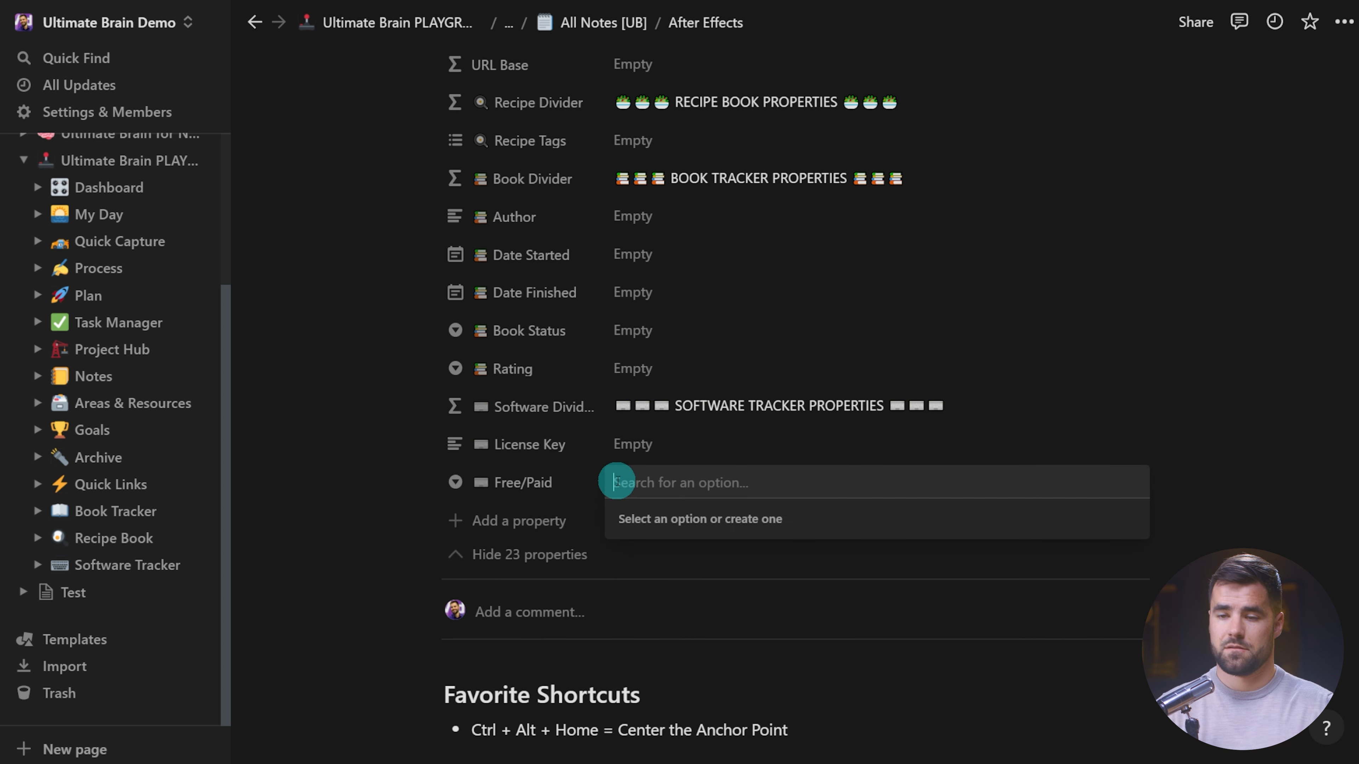
type("Free")
key("Return")
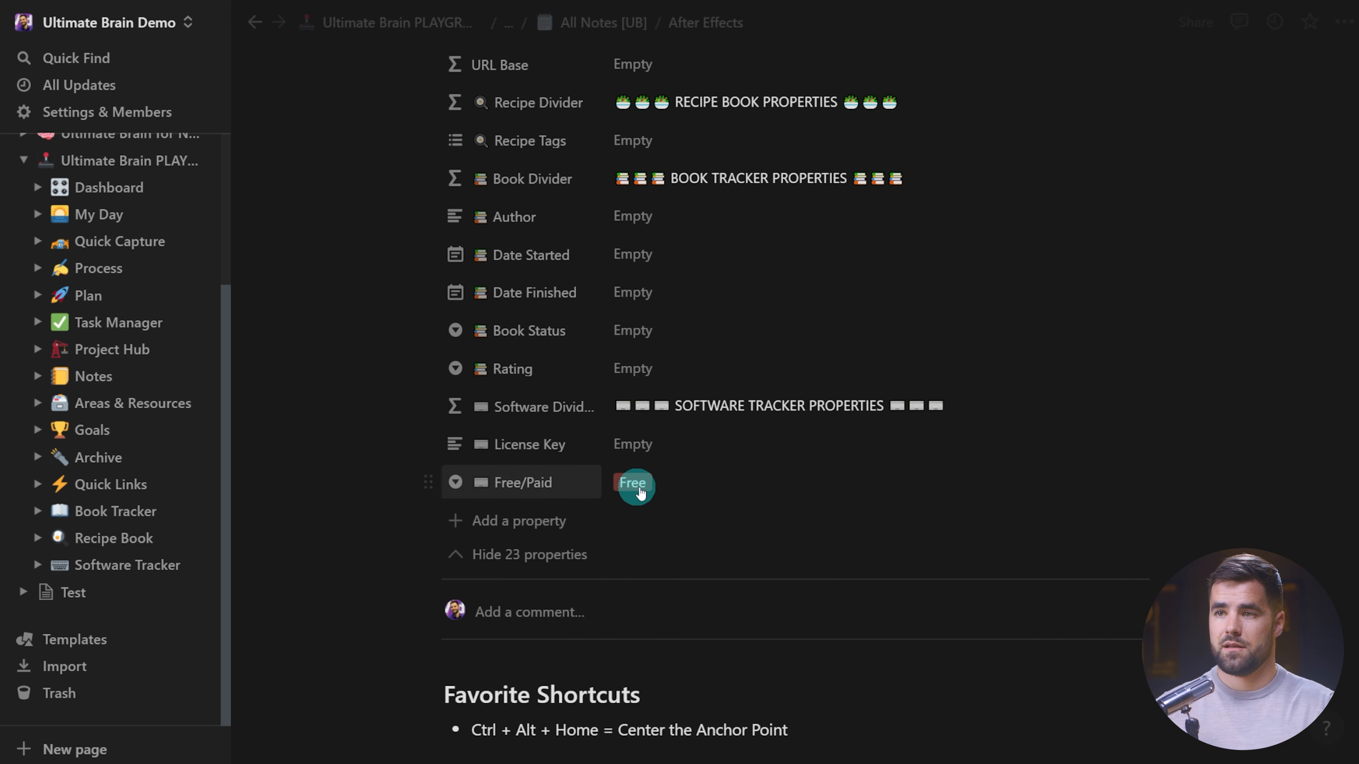
left_click(653, 488)
type("Paid")
key("Return")
Add a URL property named Affiliate Link with a leading keyboard emoji.
left_click(517, 520)
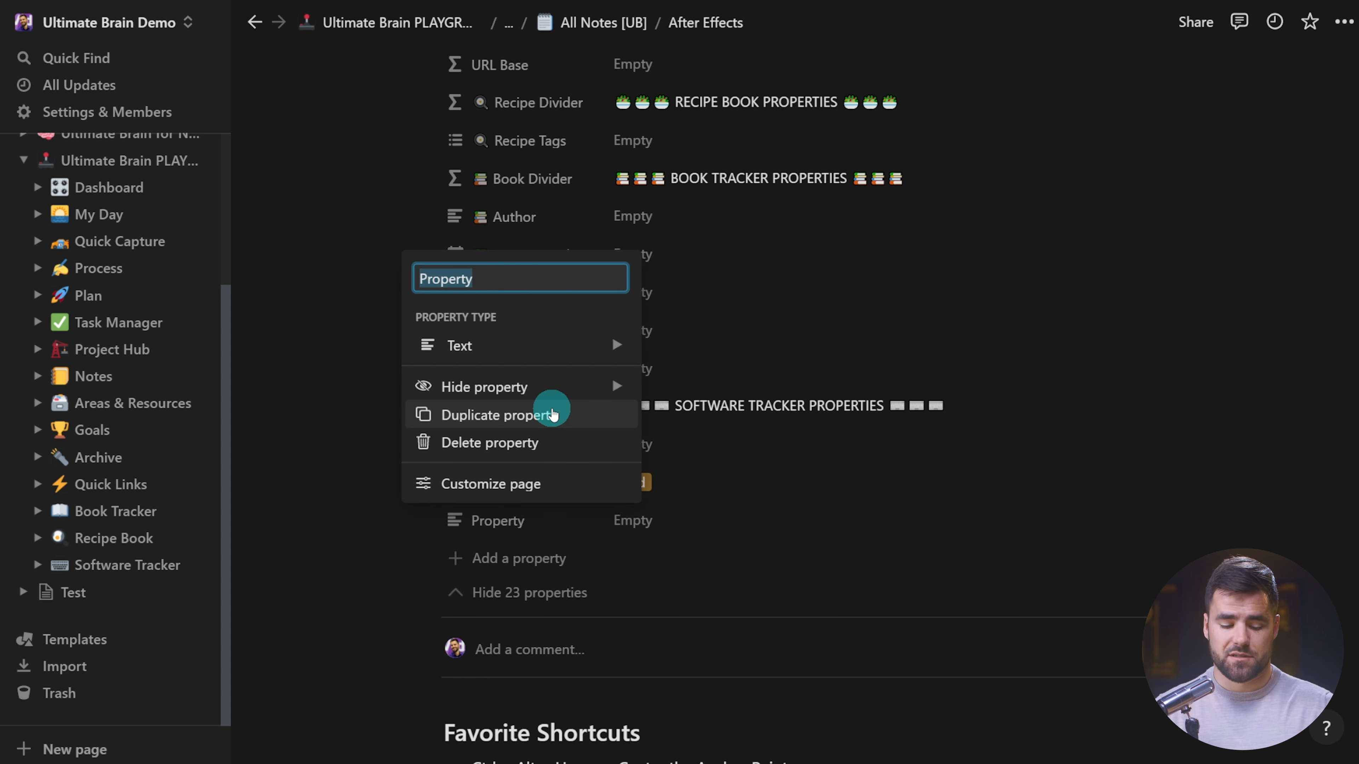
type("⌨")
type("Affiliat")
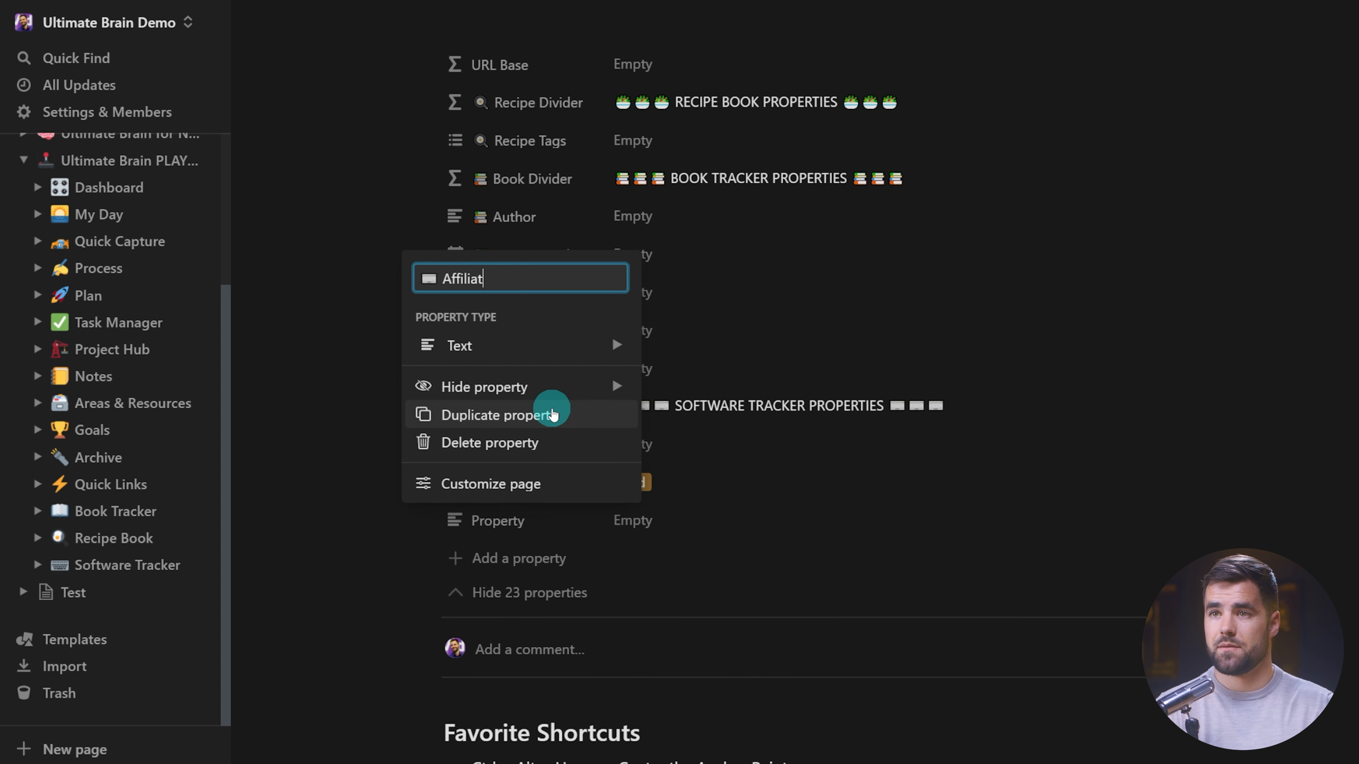
type("e Link")
key("BackSpace")
key("BackSpace")
key("BackSpace")
type("ink")
left_click(551, 348)
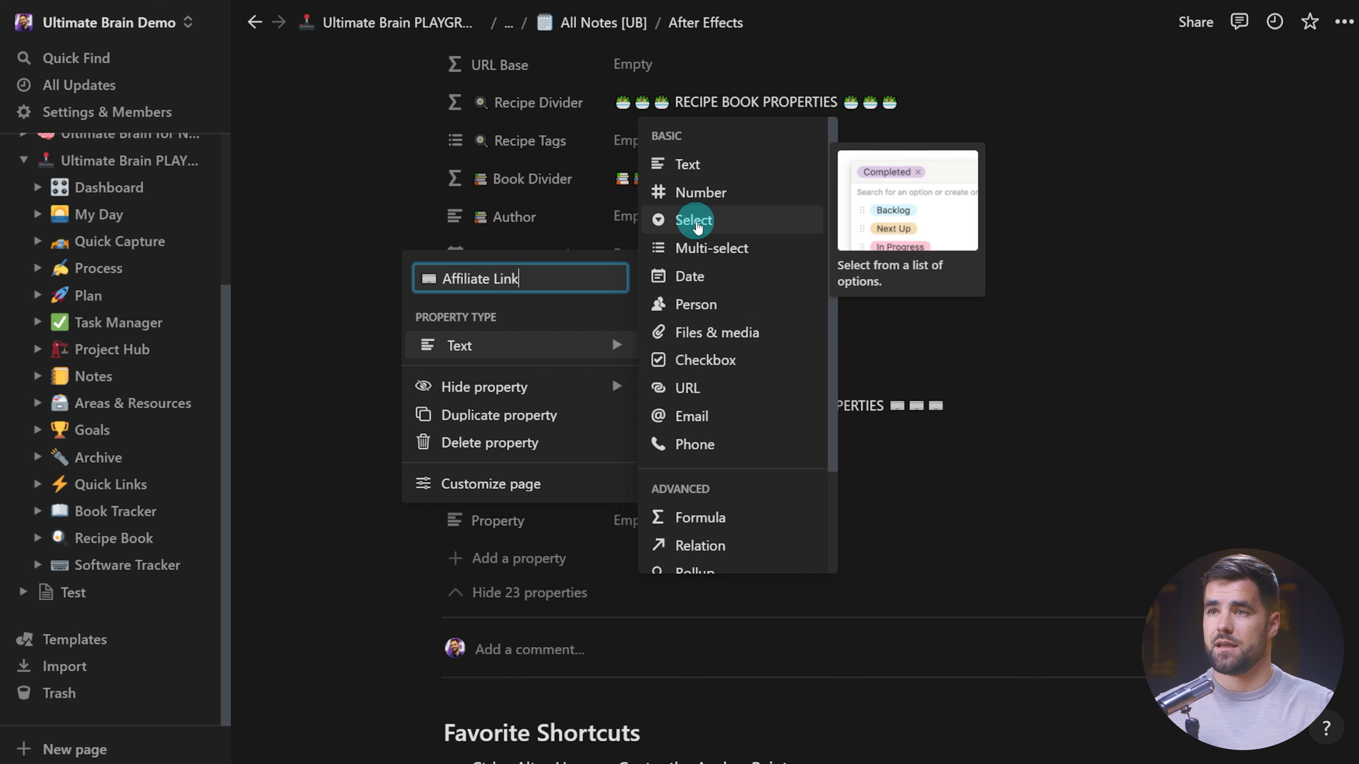
left_click(705, 389)
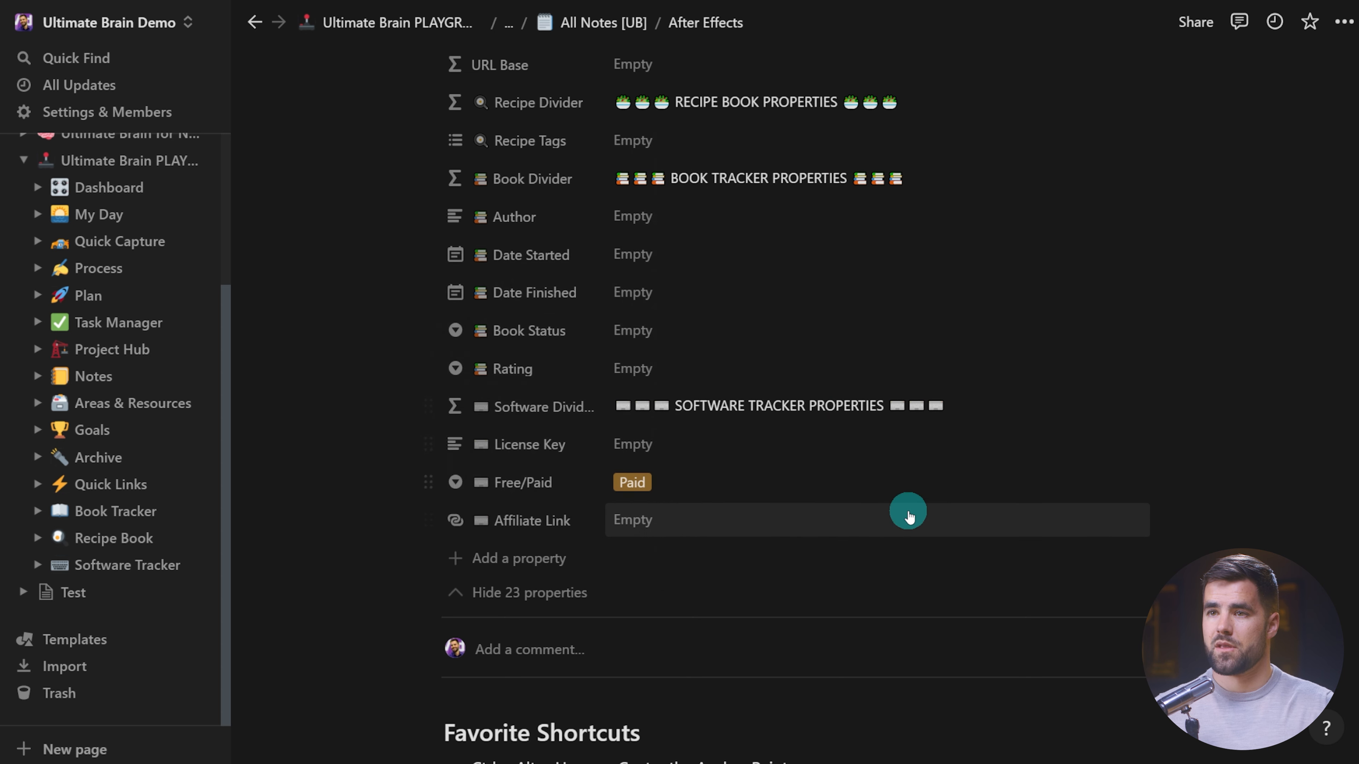
Add a Multi-select property named Category with a leading keyboard emoji.
scroll(907, 516, "down", 2)
left_click(515, 439)
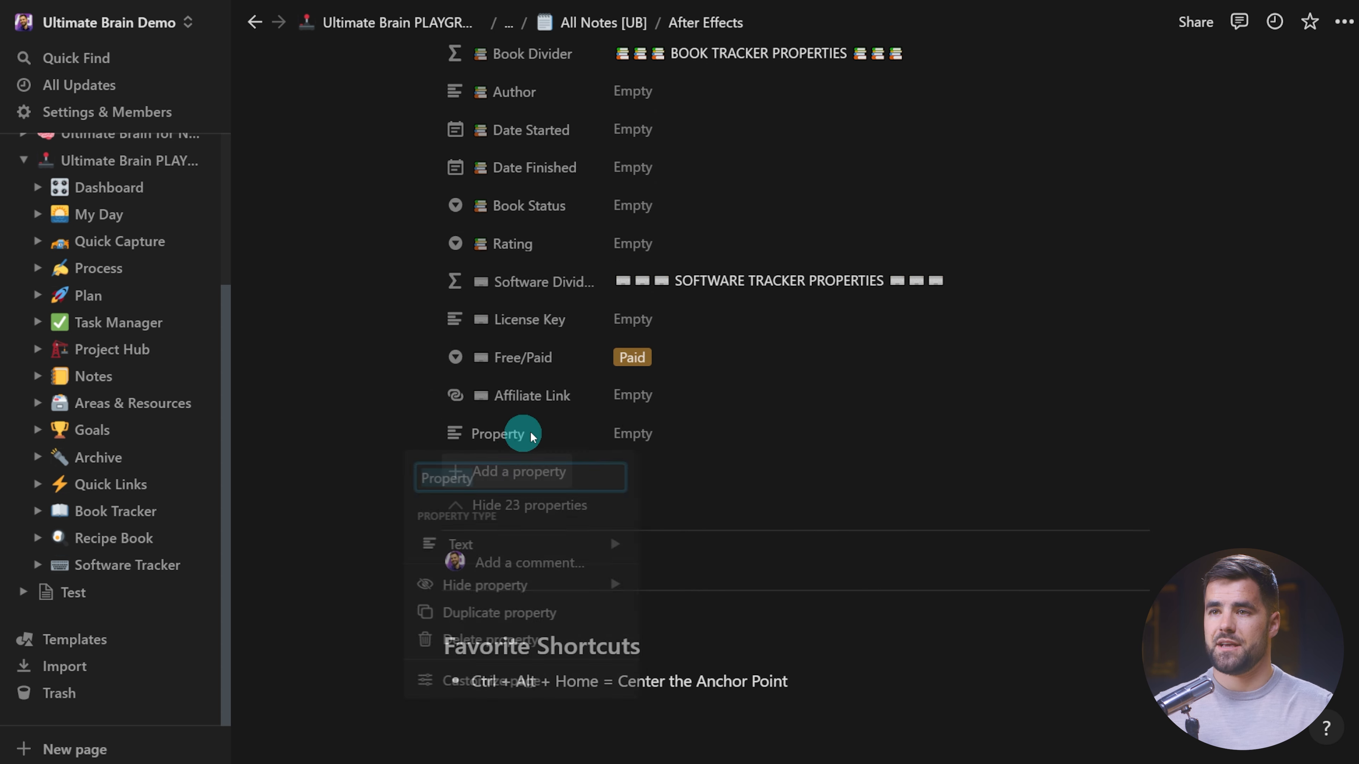
type("⌨")
type("Category")
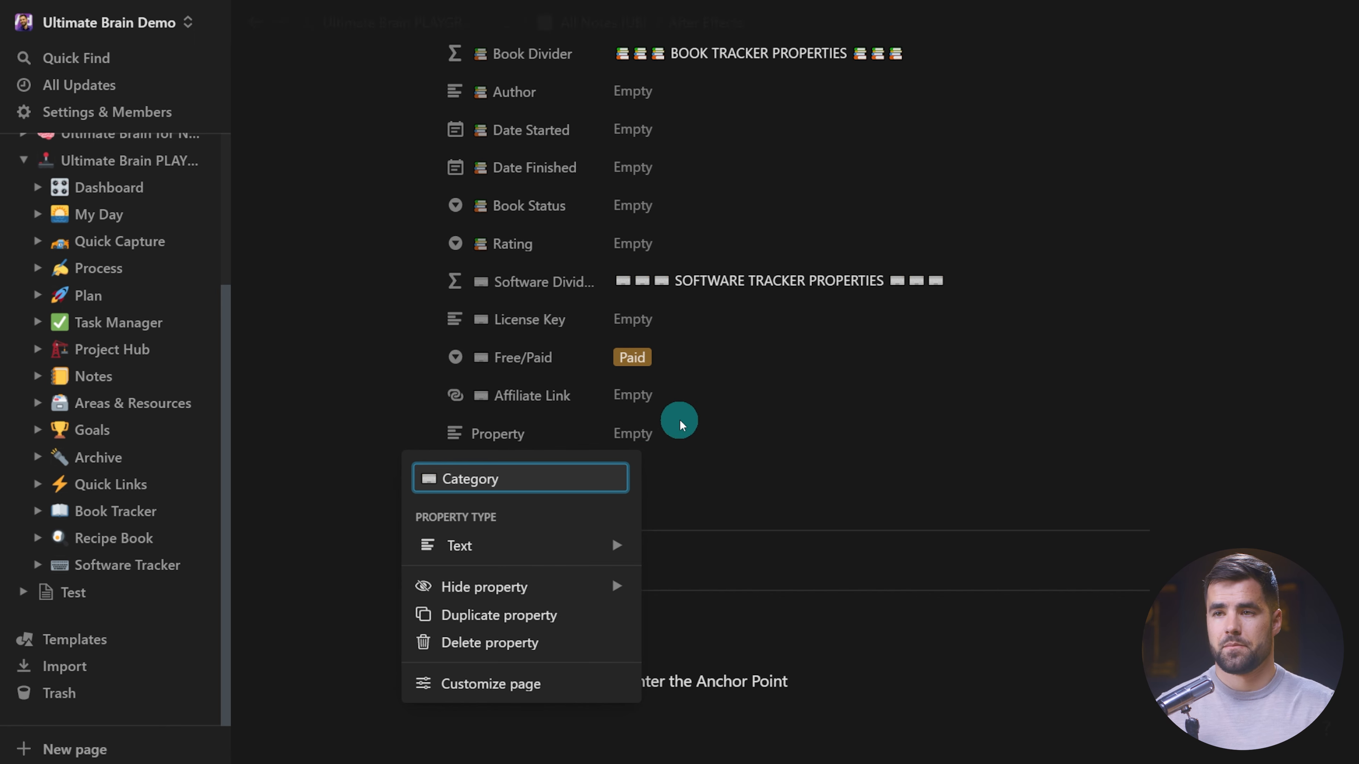
mouse_move(588, 546)
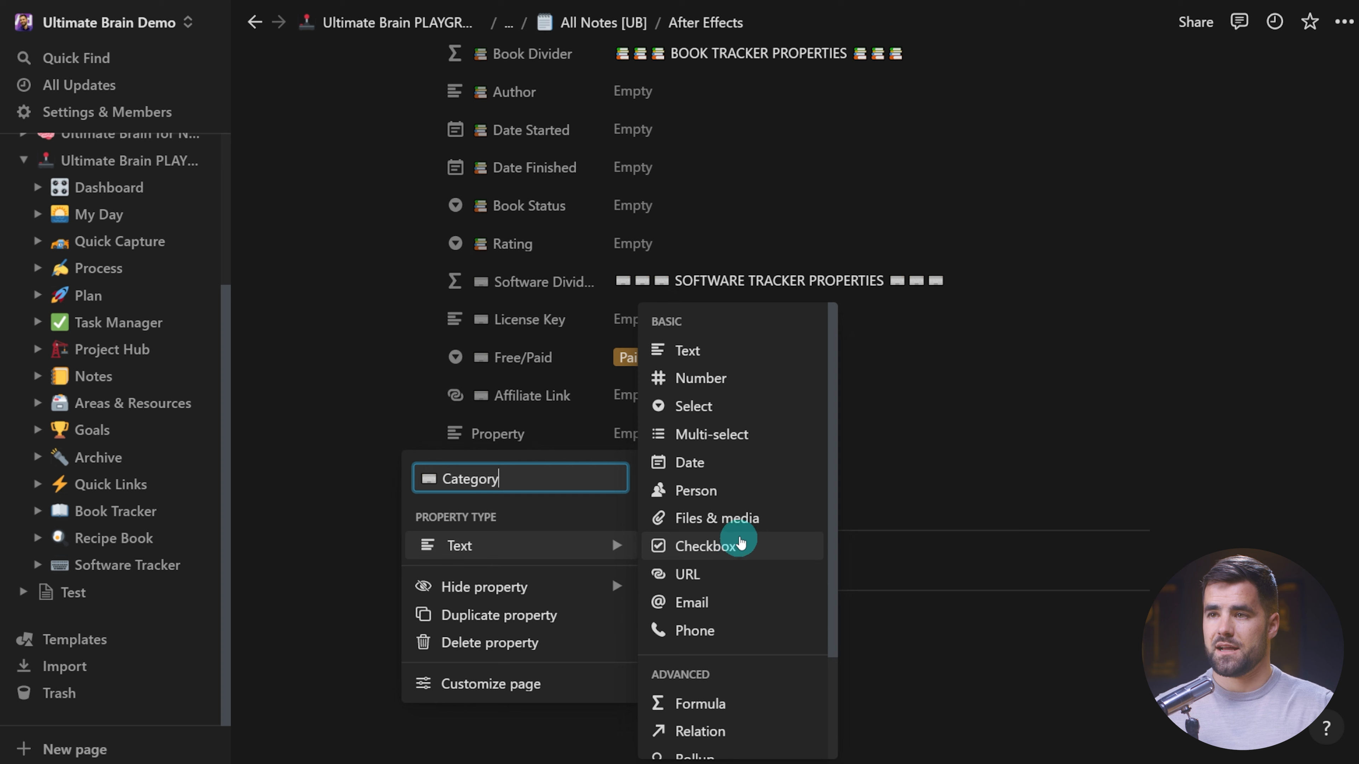
left_click(733, 434)
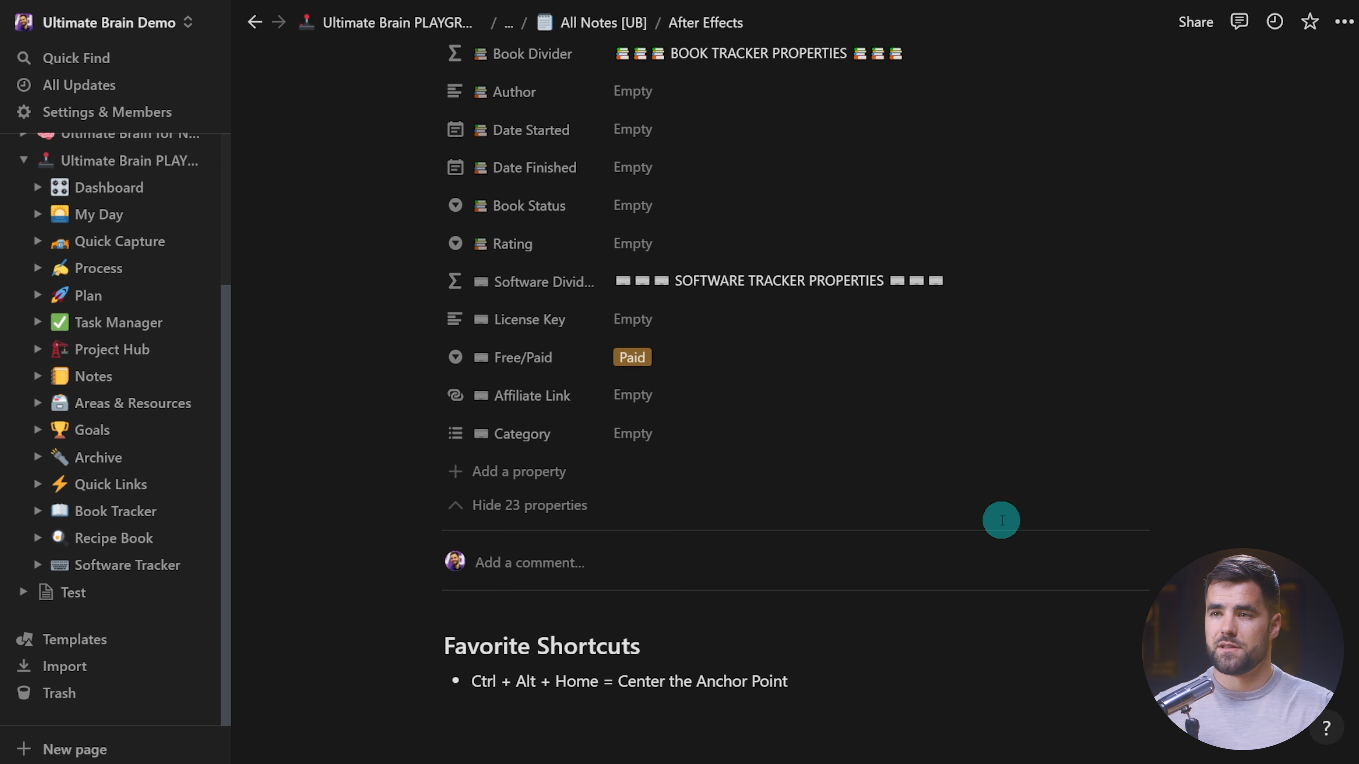
Switch to the College Info Geek workspace and open its Knowledge Base page to look through the listed documents.
left_click(140, 24)
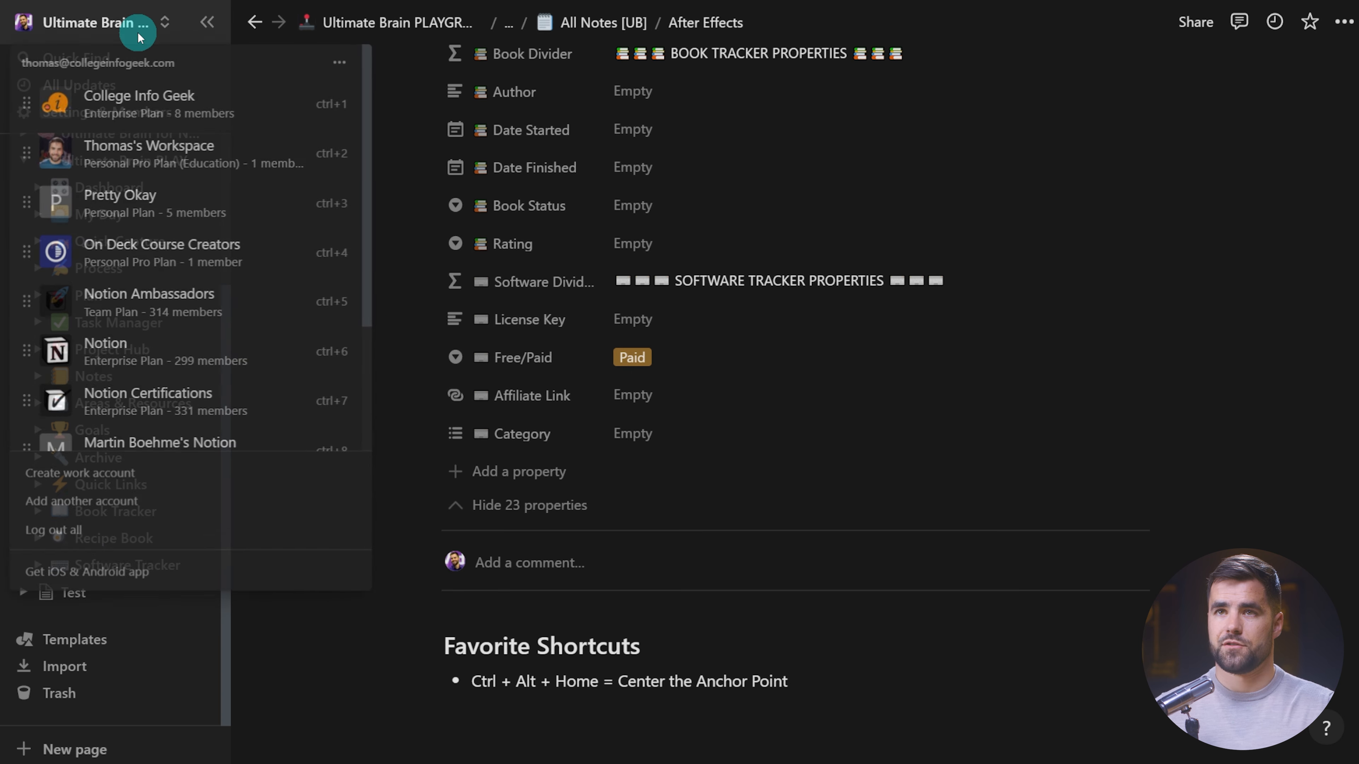
left_click(122, 101)
scroll(155, 332, "down", 10)
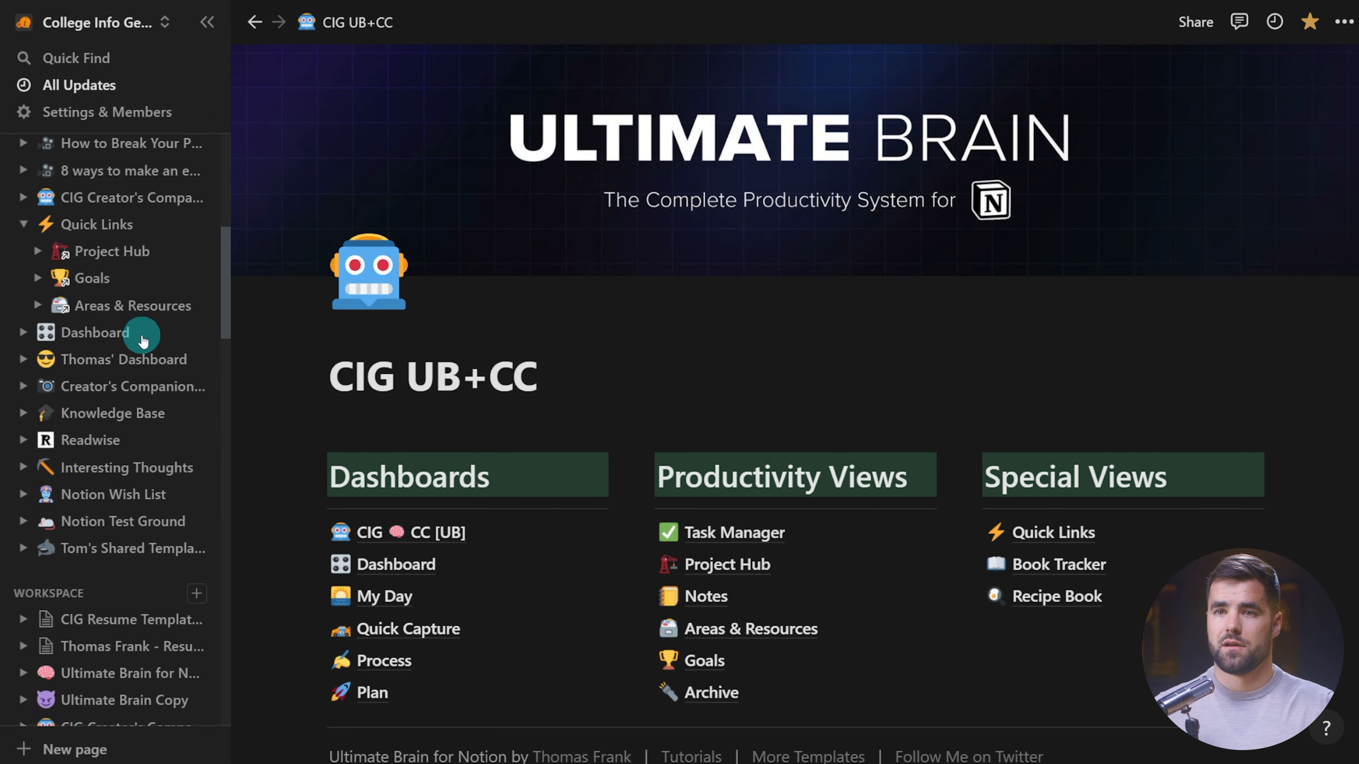
scroll(151, 357, "up", 5)
left_click(107, 351)
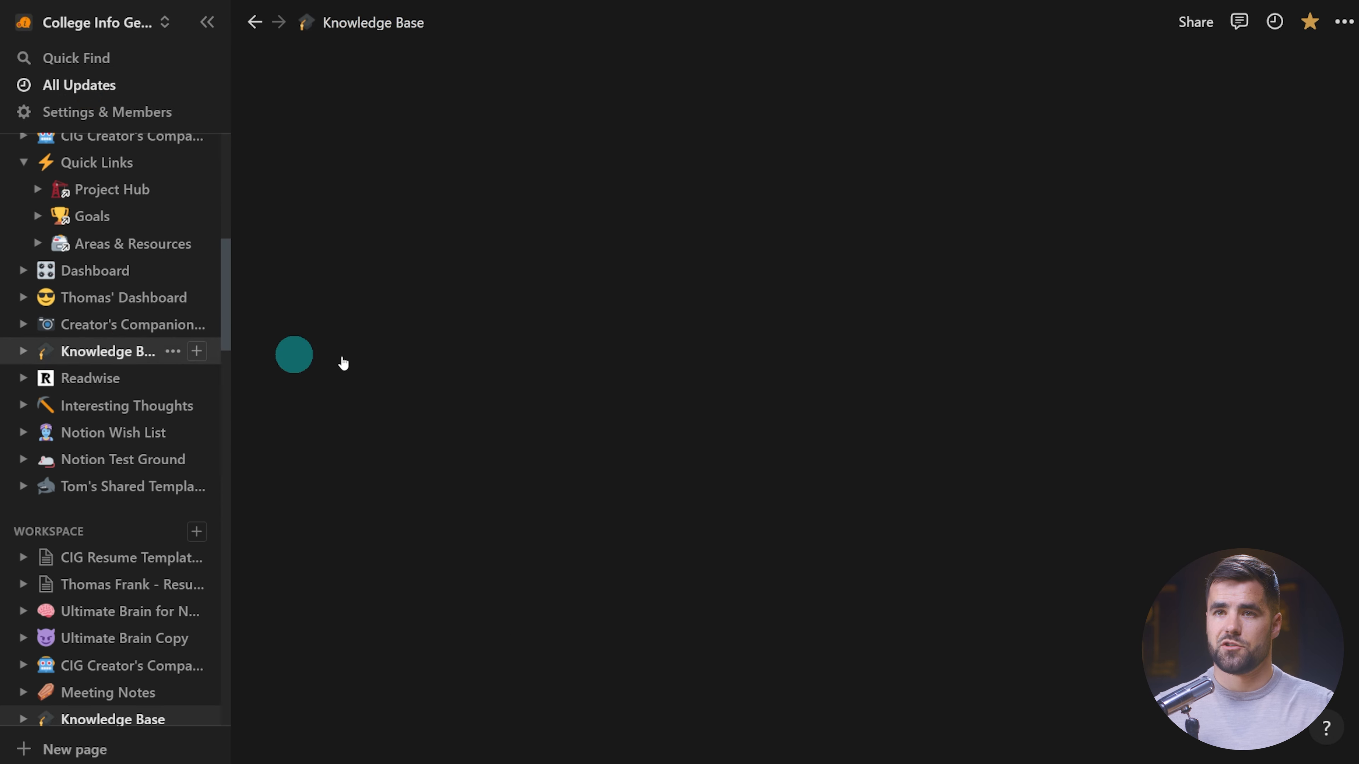
scroll(557, 409, "down", 5)
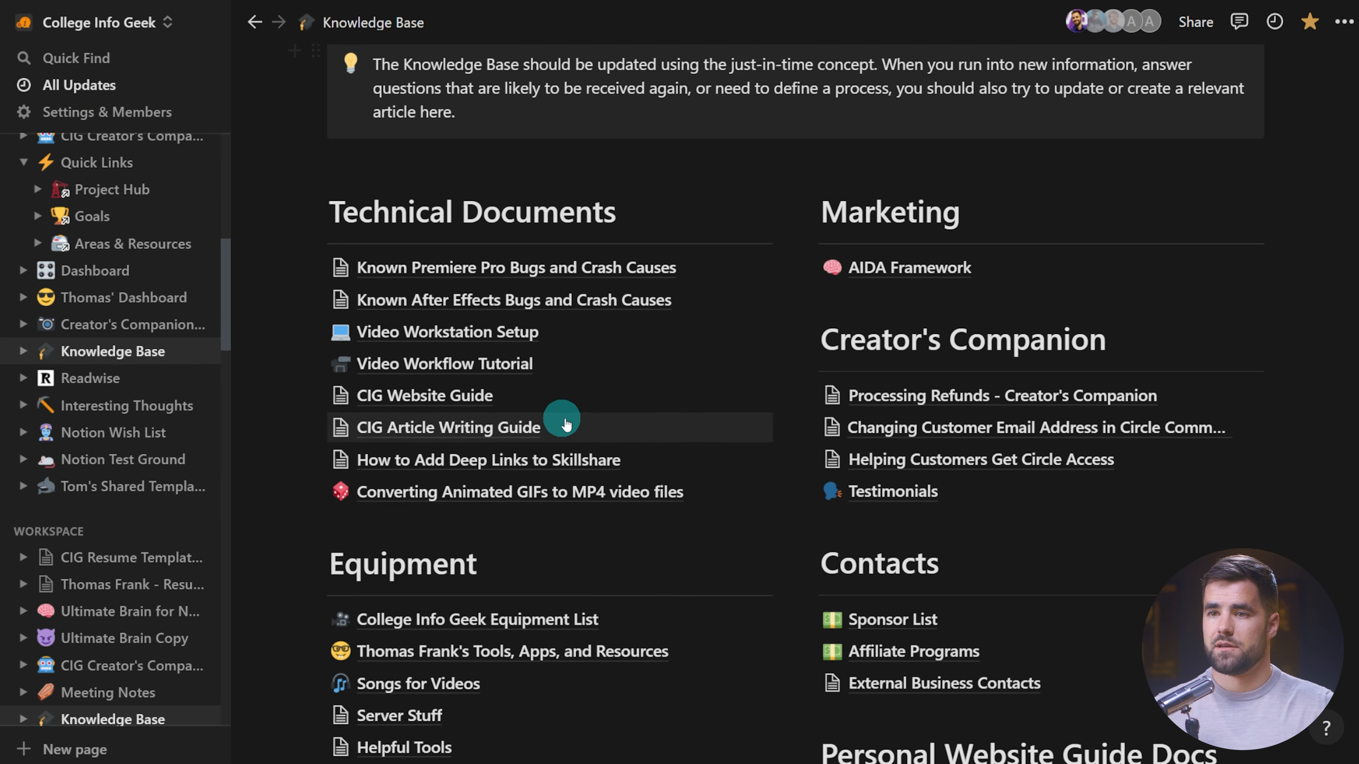
Open the tools, apps and resources page and examine the columns of its All Tools and Apps table.
left_click(476, 649)
key("ctrl+backslash")
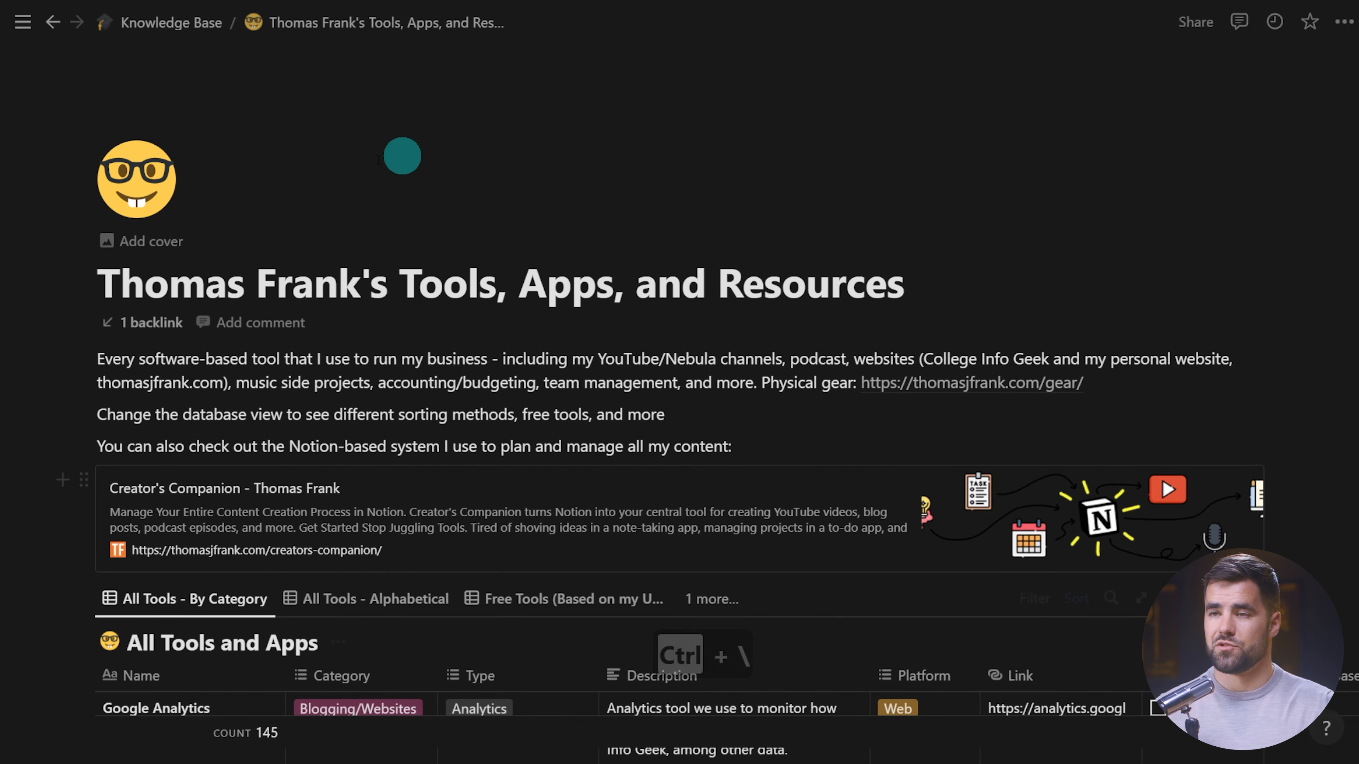
scroll(674, 267, "down", 5)
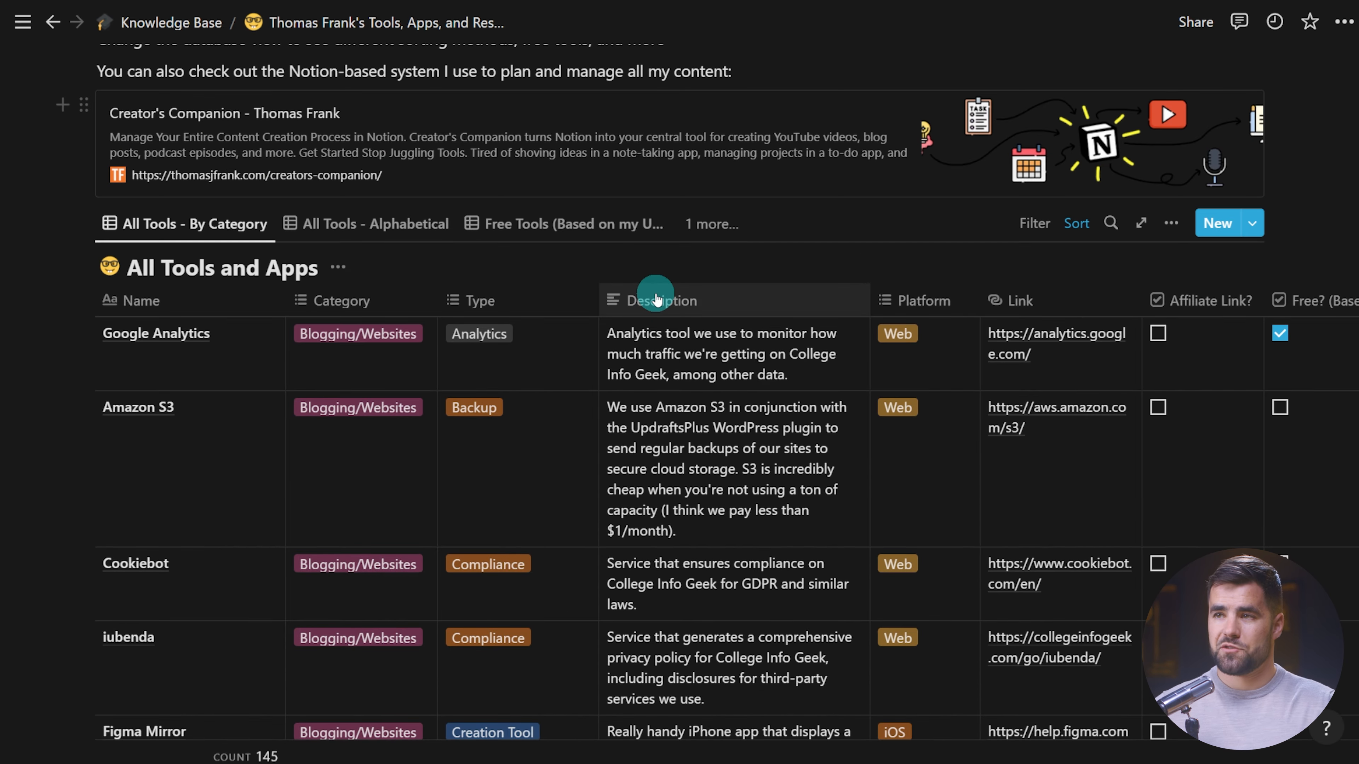
scroll(657, 300, "down", 1)
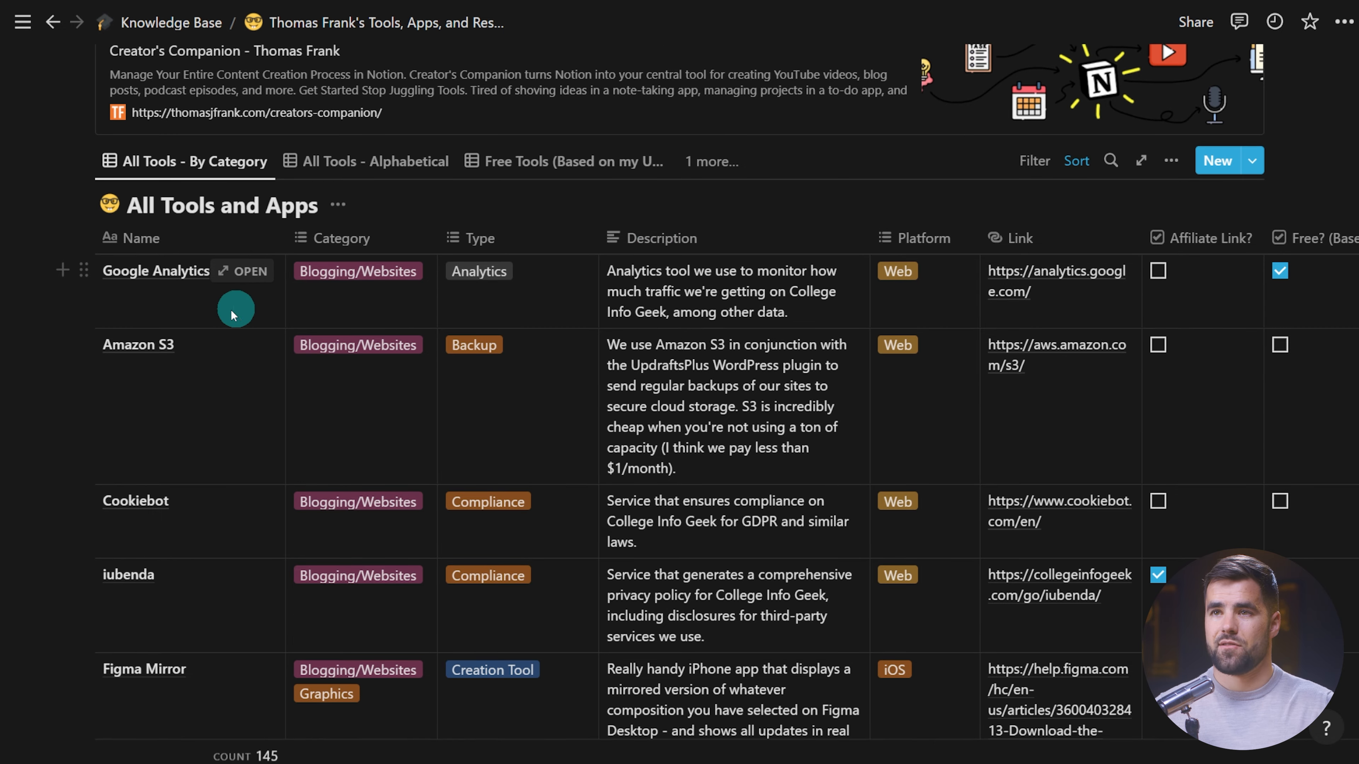
scroll(469, 294, "down", 1)
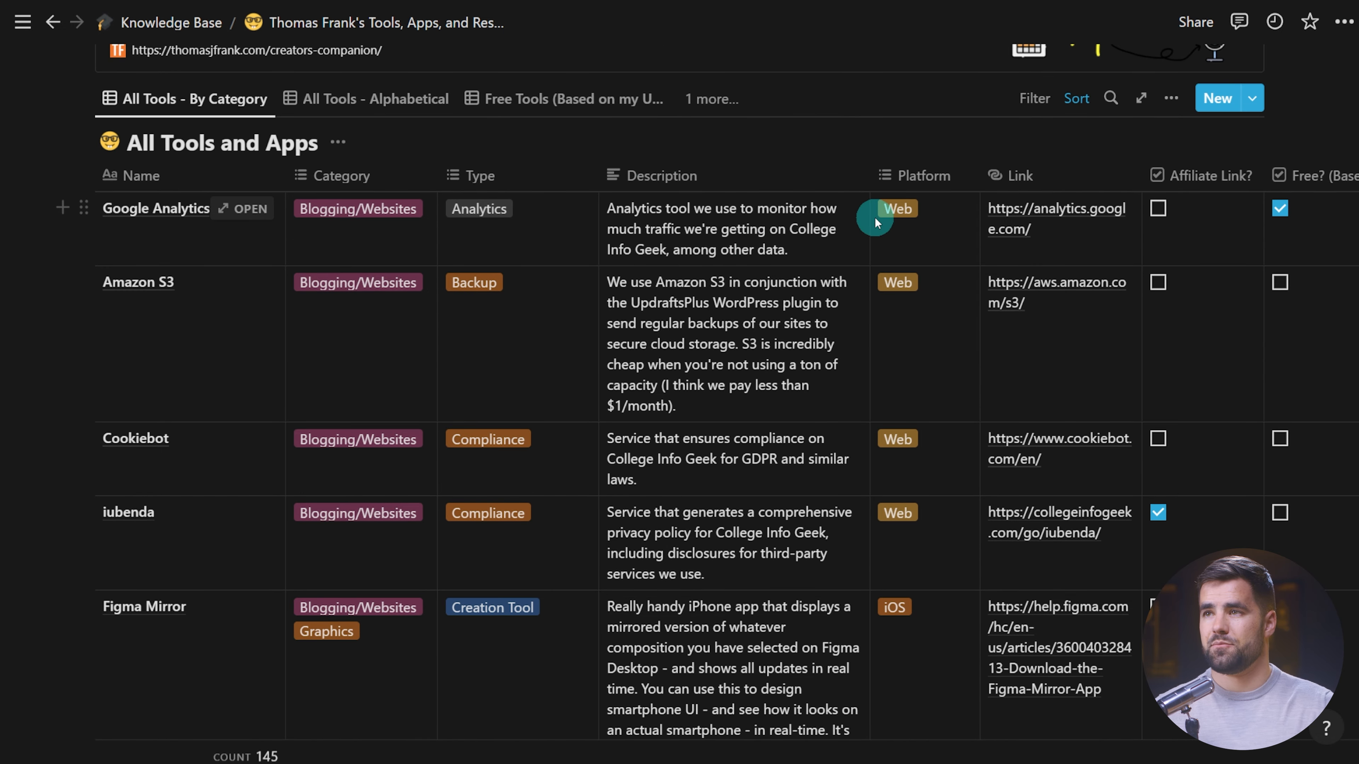
scroll(1040, 235, "right", 5)
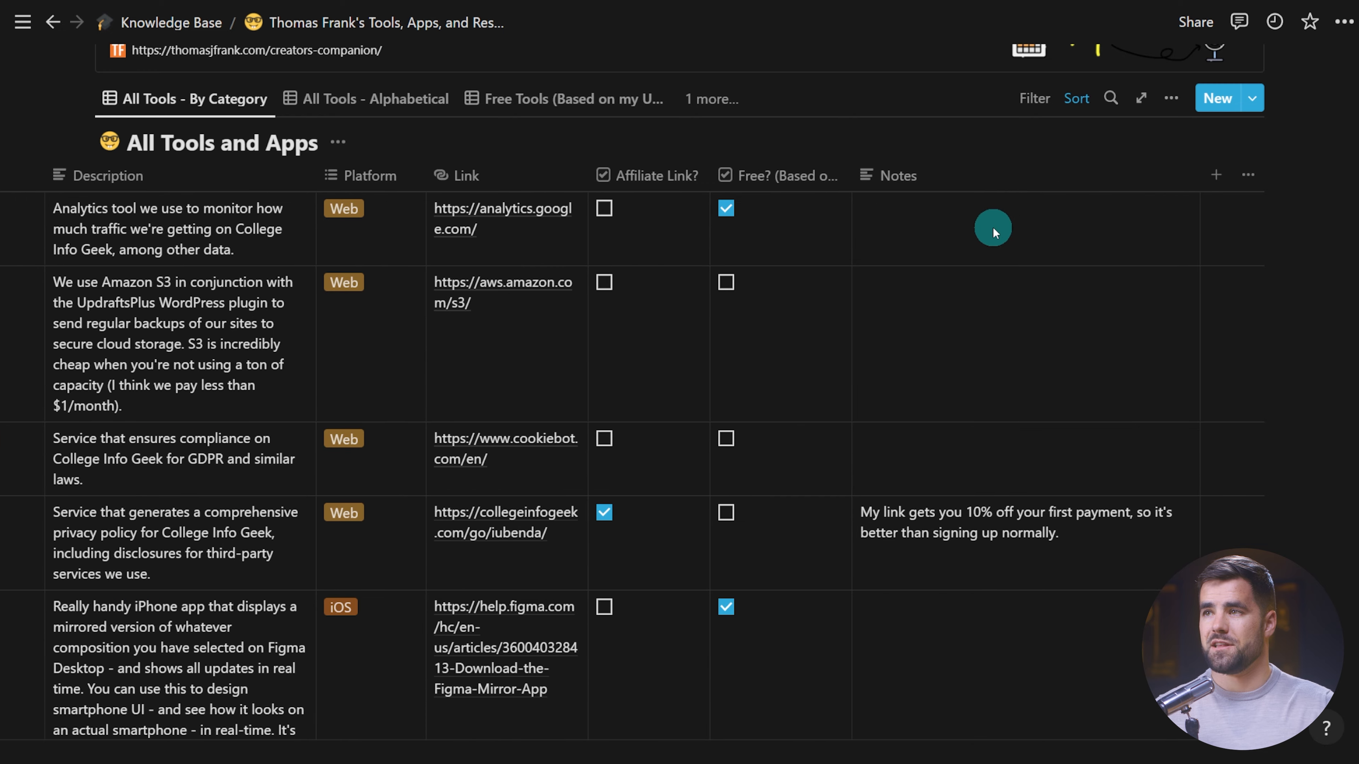
scroll(992, 225, "left", 5)
scroll(995, 238, "up", 8)
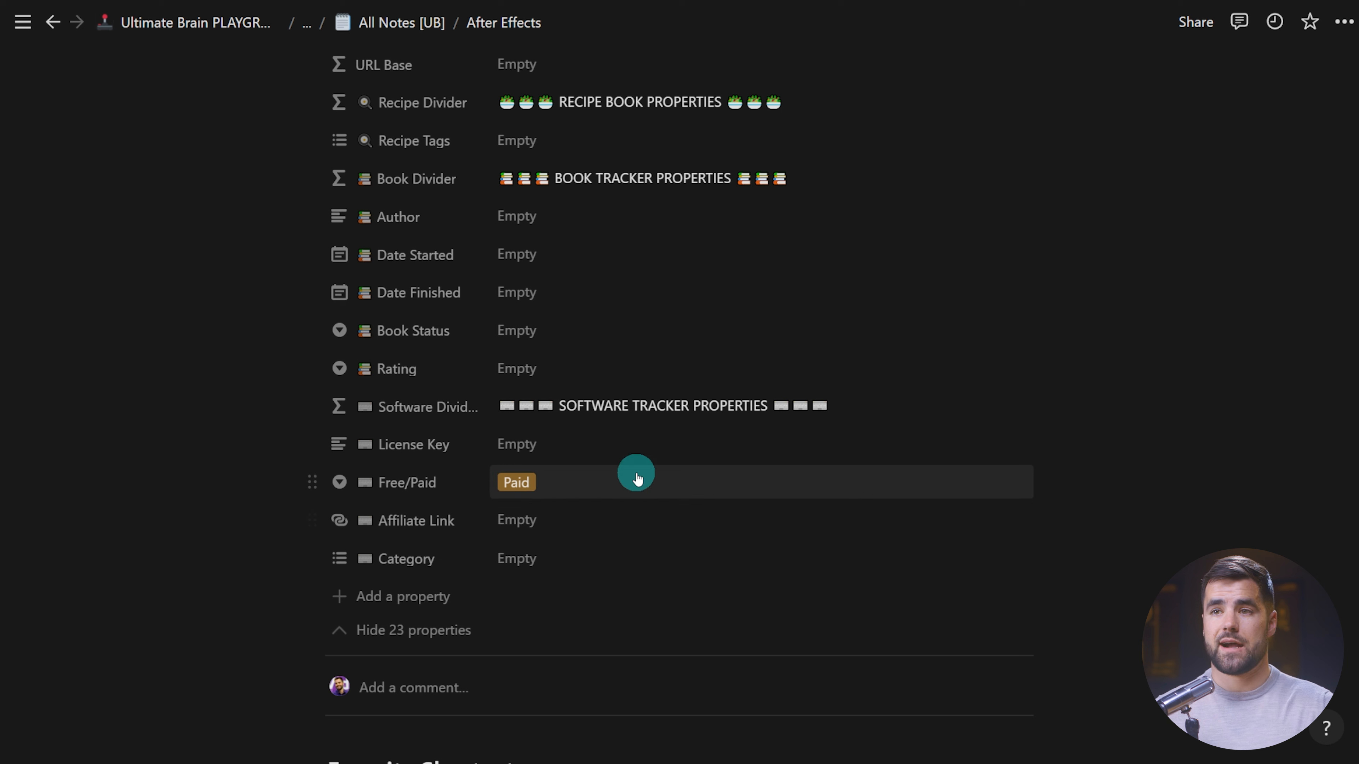
Set the Software Divider property of the After Effects note to Always hide.
left_click(315, 406)
mouse_move(410, 586)
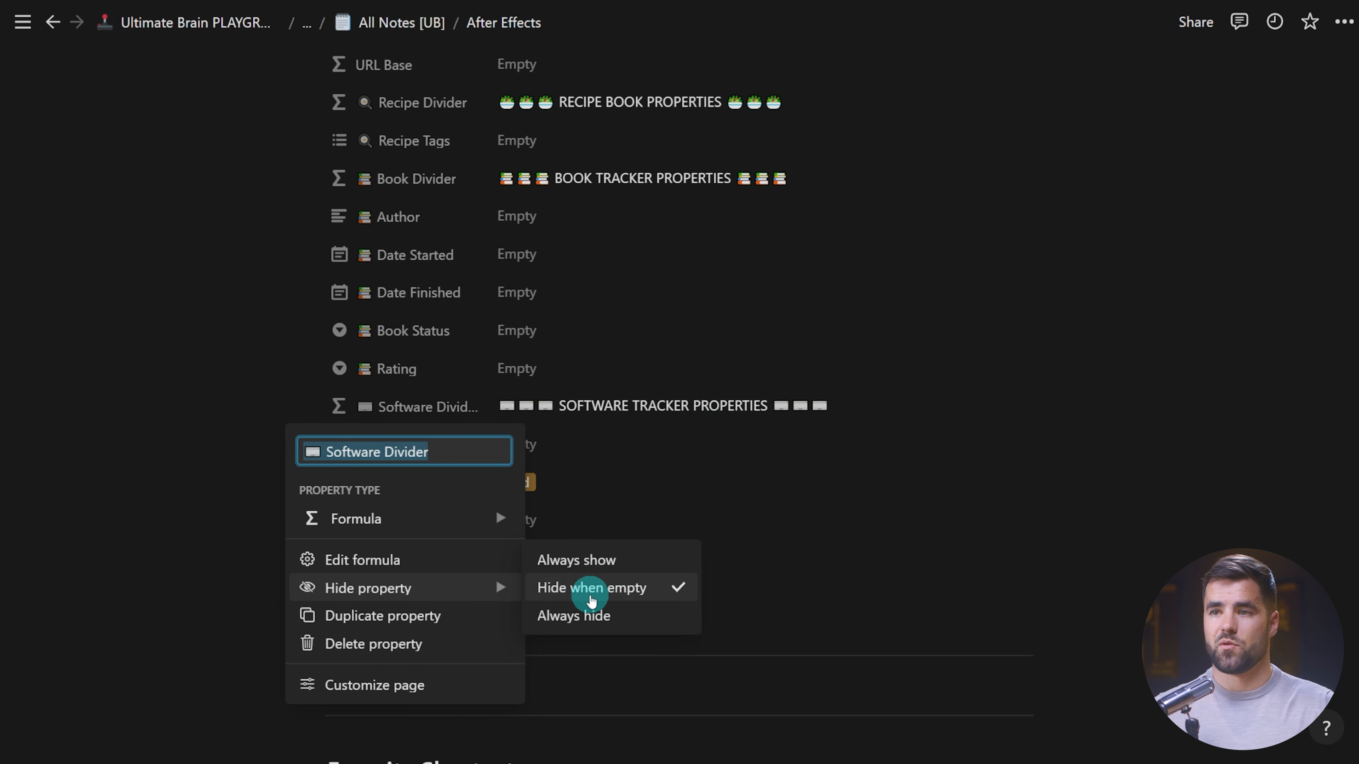
left_click(587, 614)
left_click(609, 404)
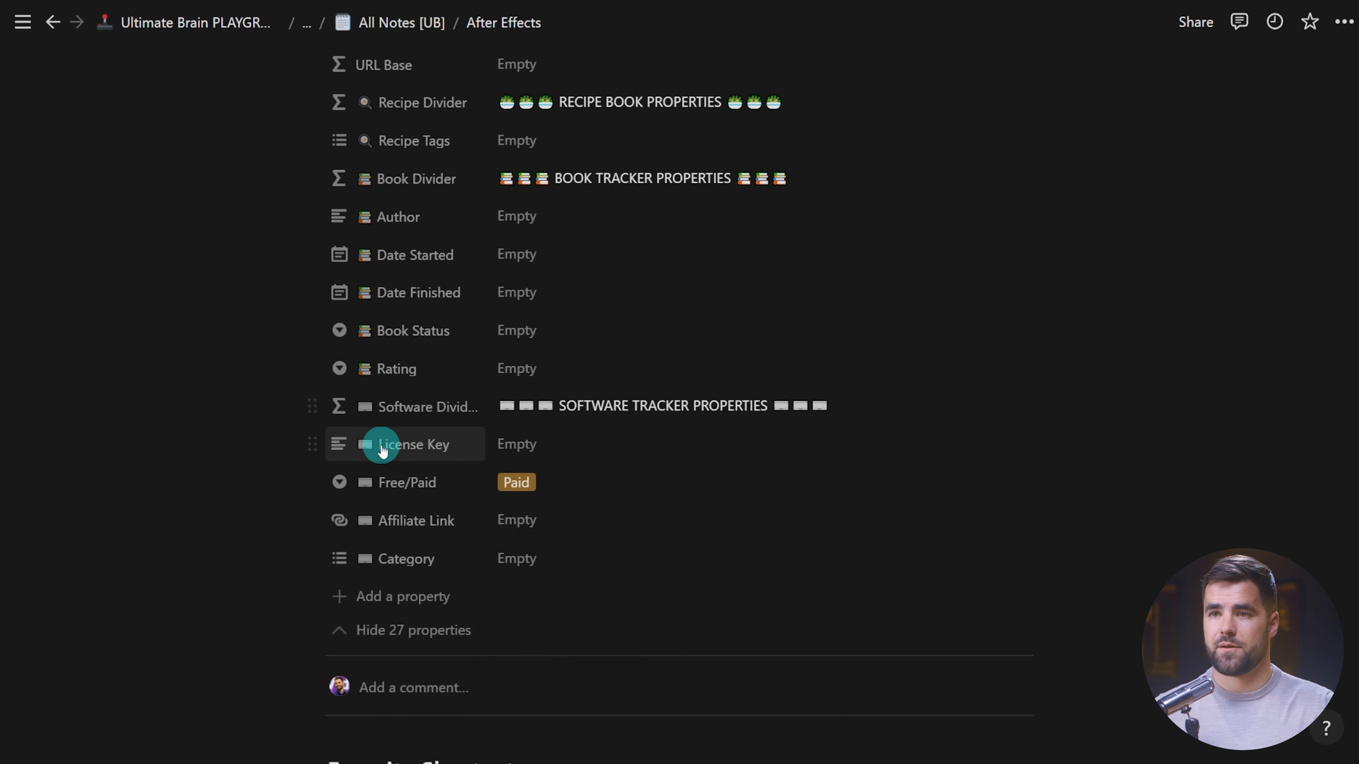
Check the visibility settings of the License Key, Free/Paid, Affiliate Link and Category properties.
left_click(315, 447)
mouse_move(420, 595)
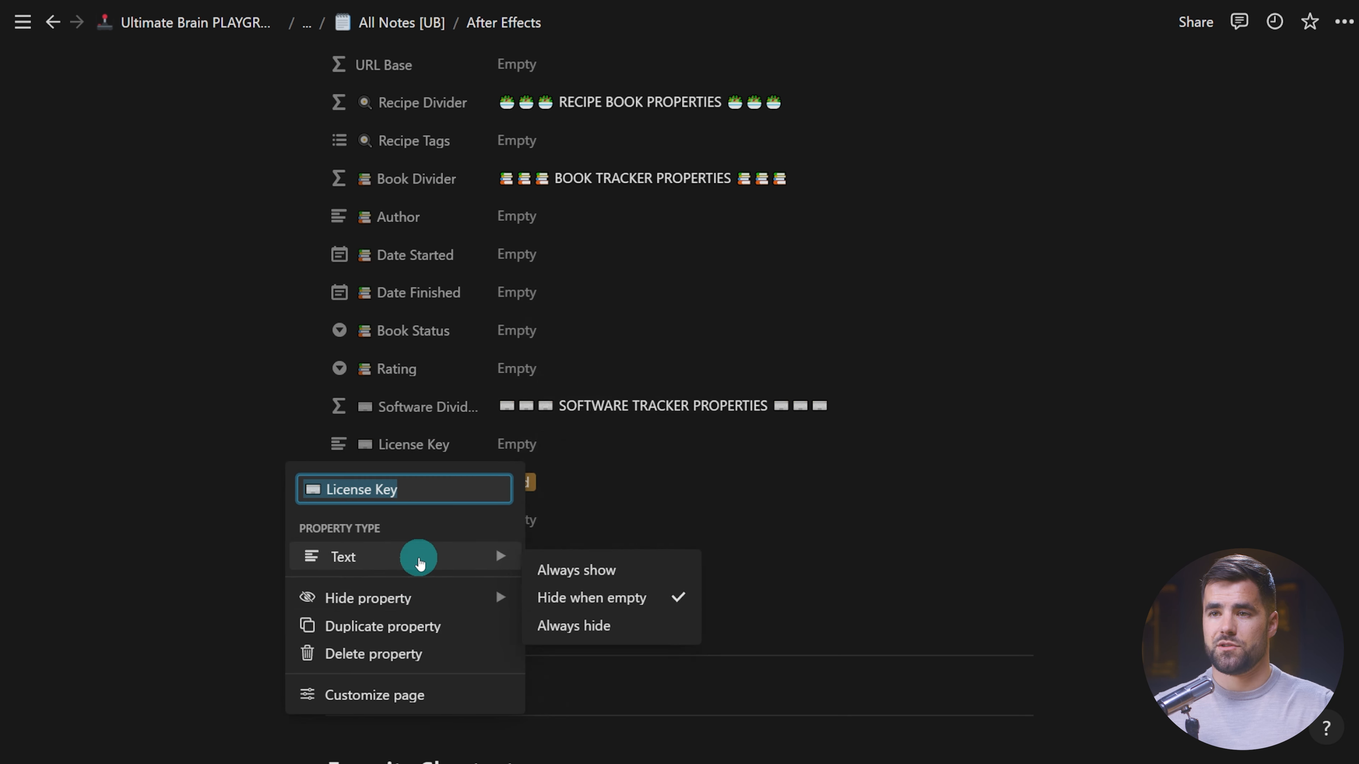
left_click(658, 484)
left_click(313, 483)
mouse_move(455, 349)
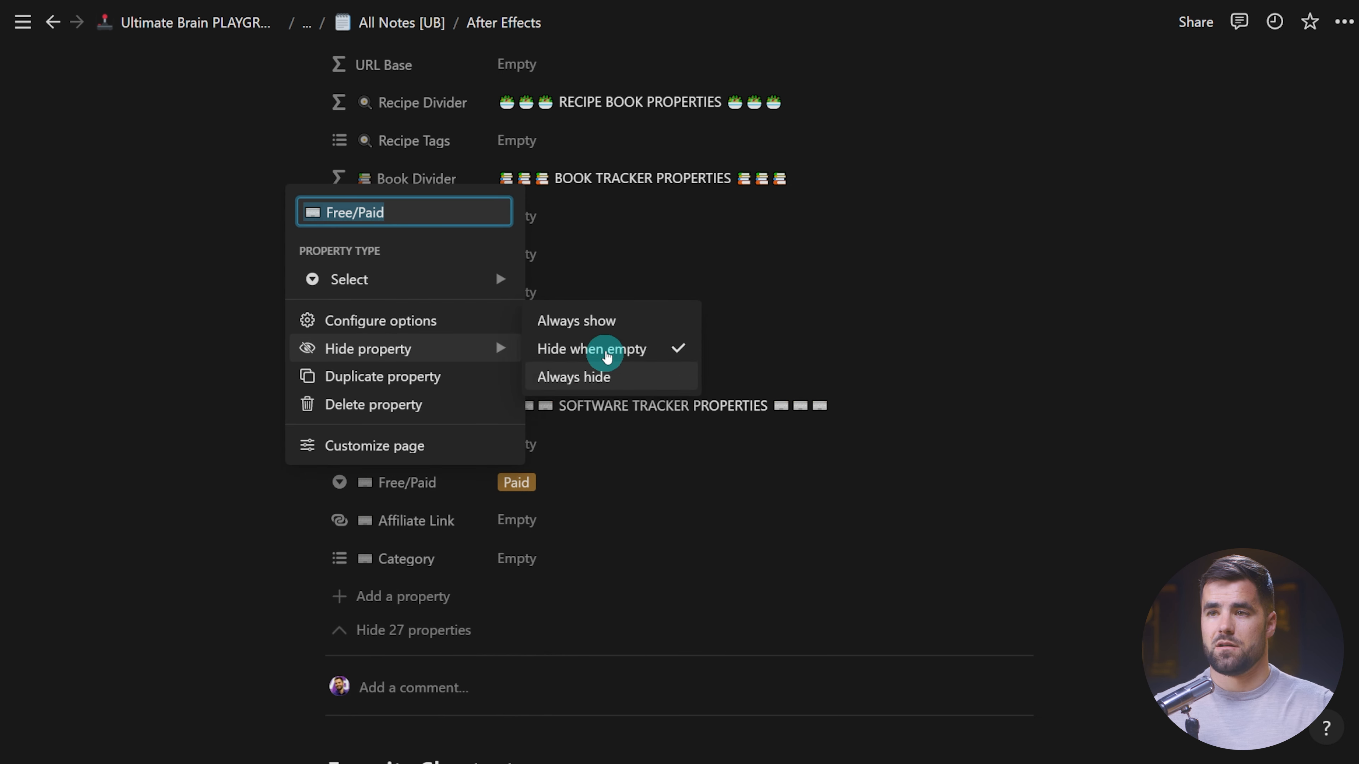
left_click(521, 536)
left_click(312, 522)
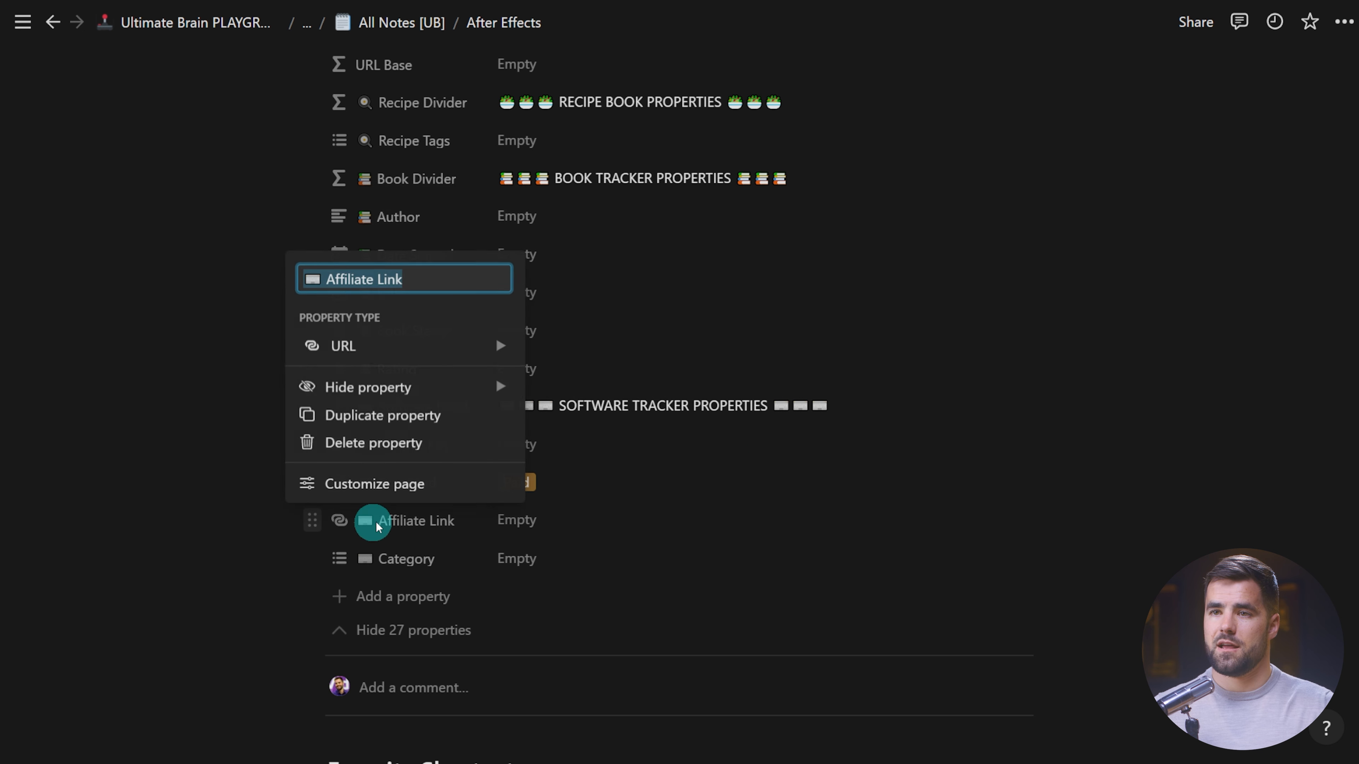
left_click(527, 528)
left_click(325, 557)
mouse_move(412, 430)
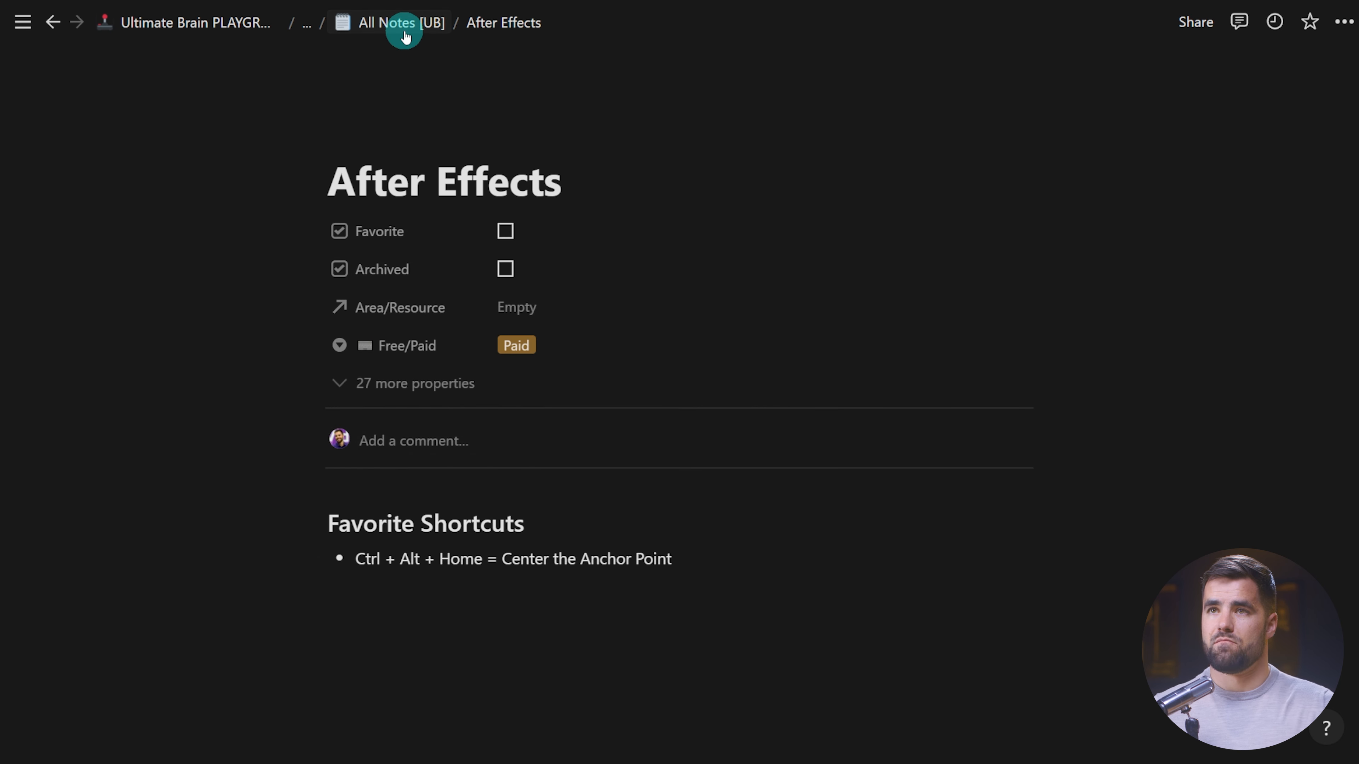
Open the All Notes [UB] database and compare the properties shown in the Building a Second Brain and After Effects notes.
left_click(404, 27)
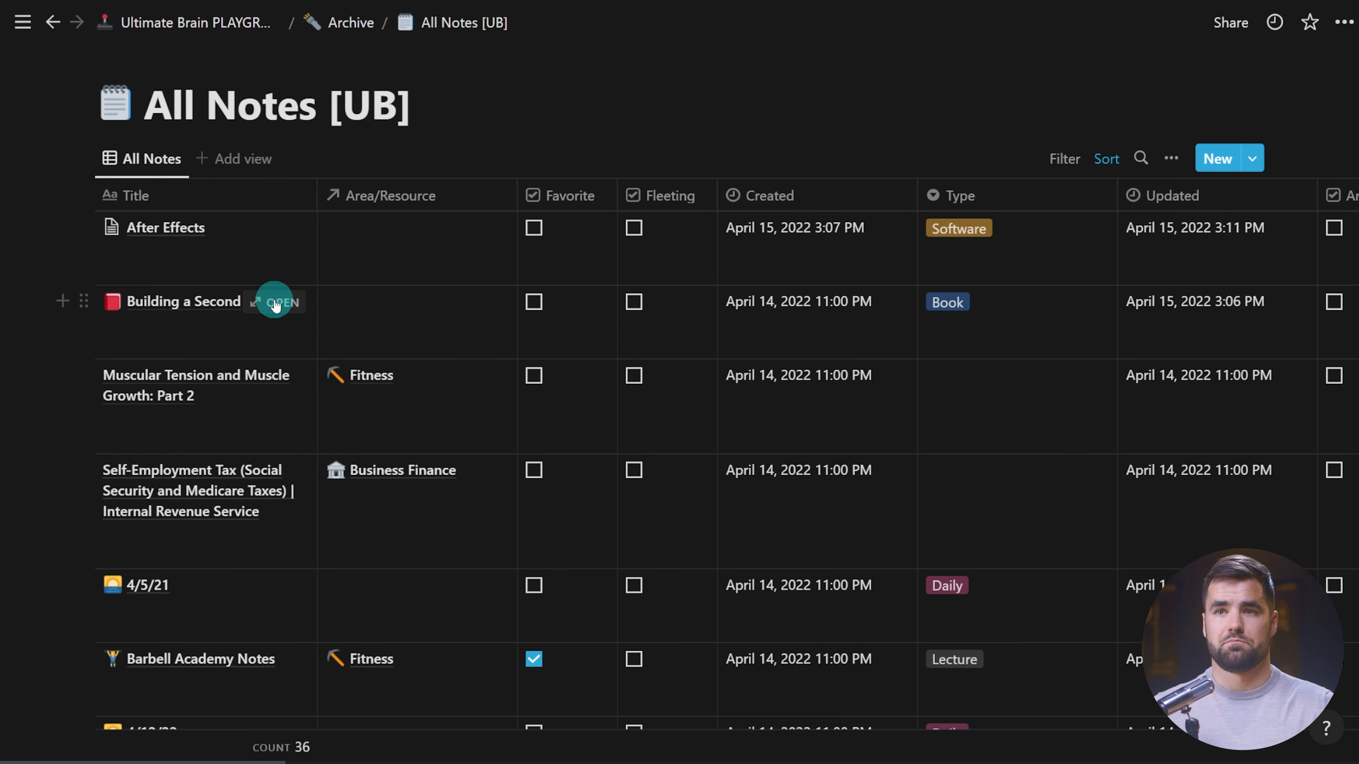
left_click(277, 310)
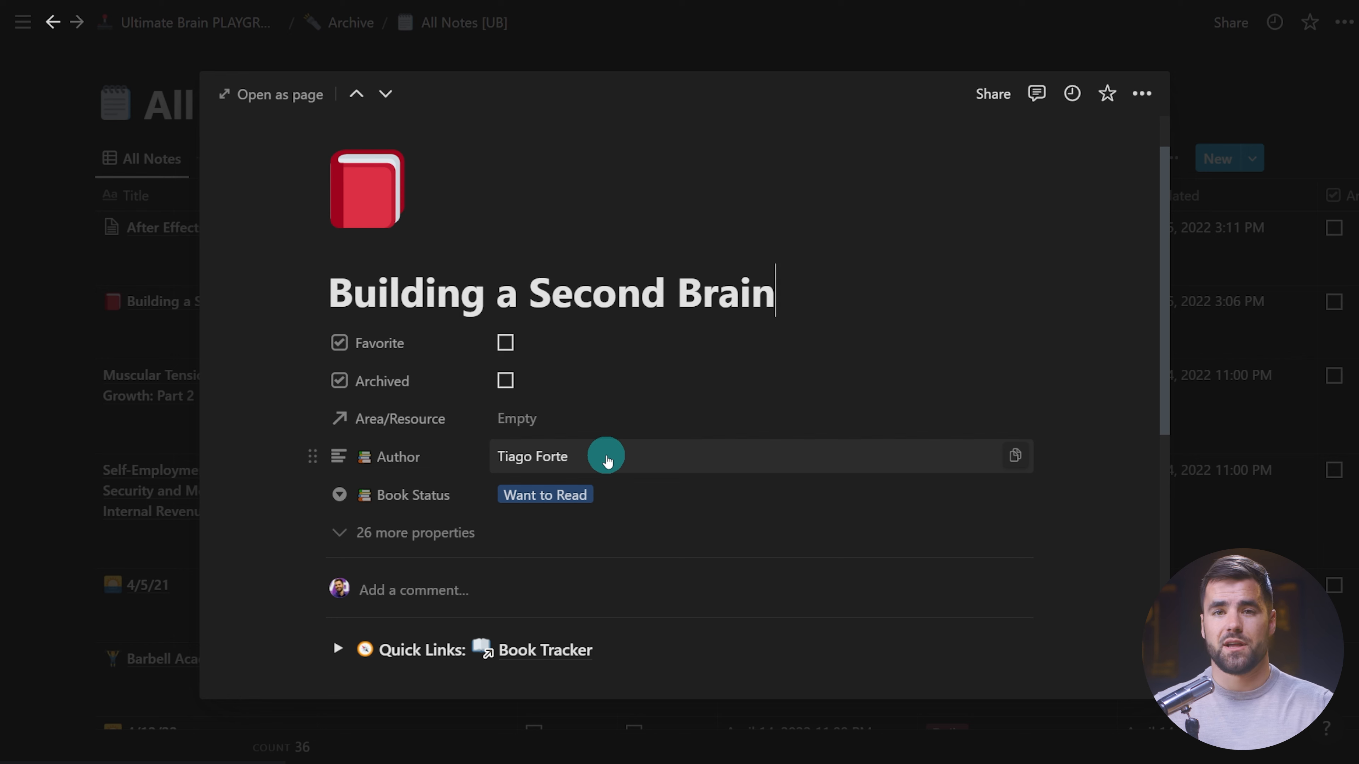
left_click(1243, 362)
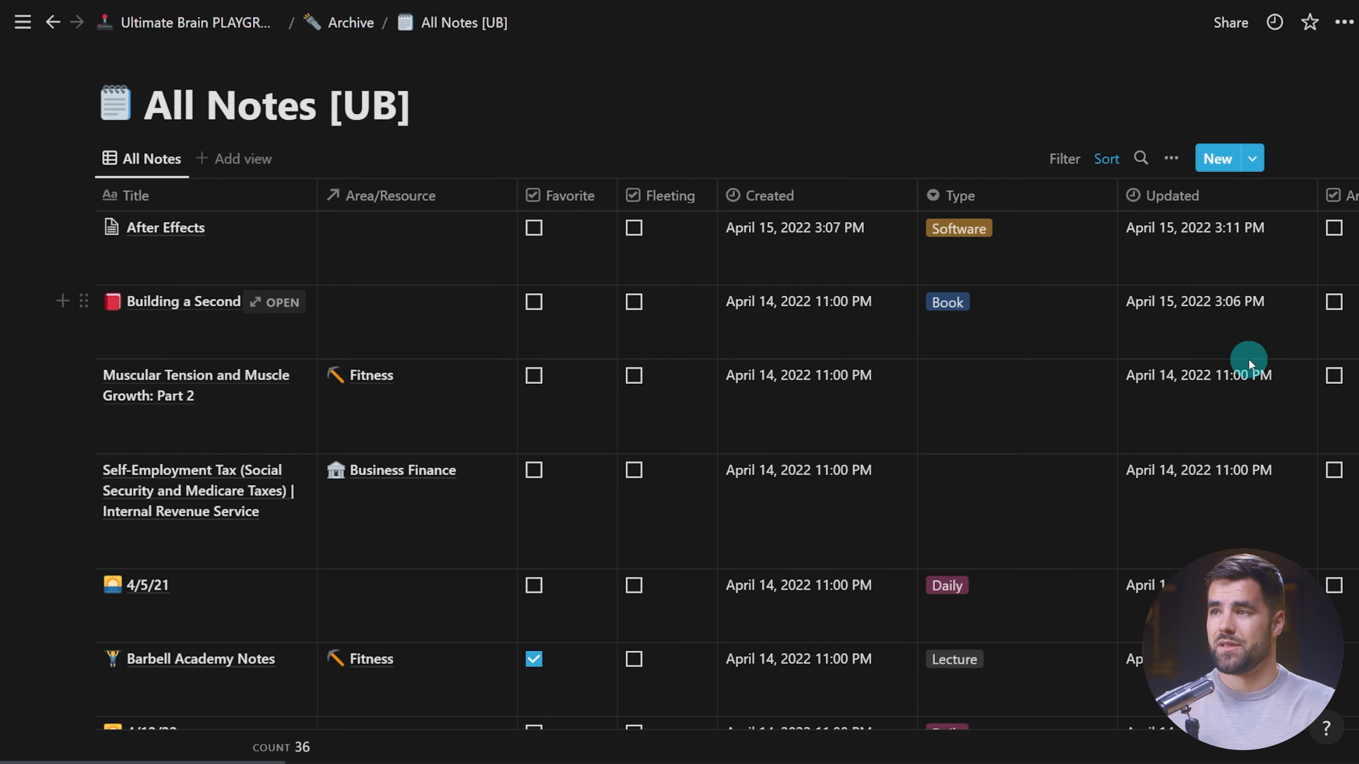
left_click(278, 228)
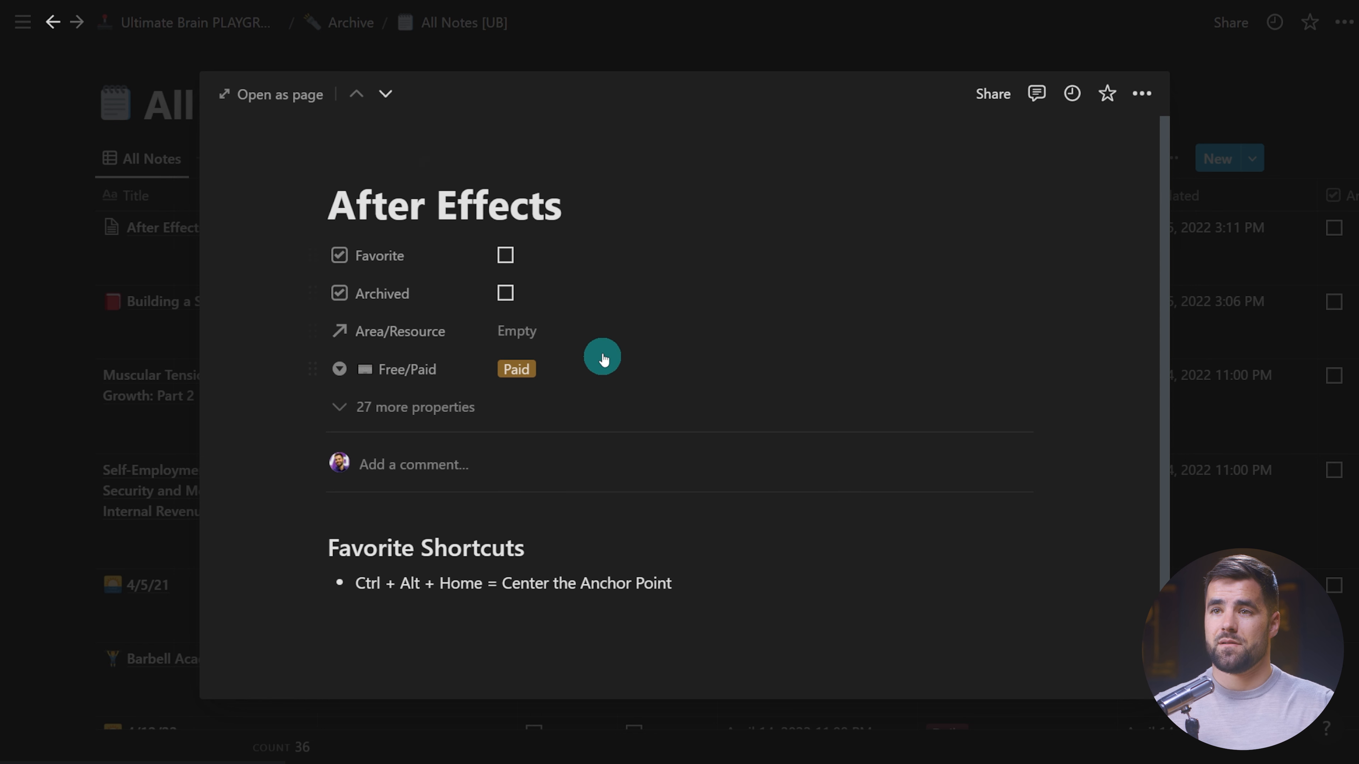
key("Escape")
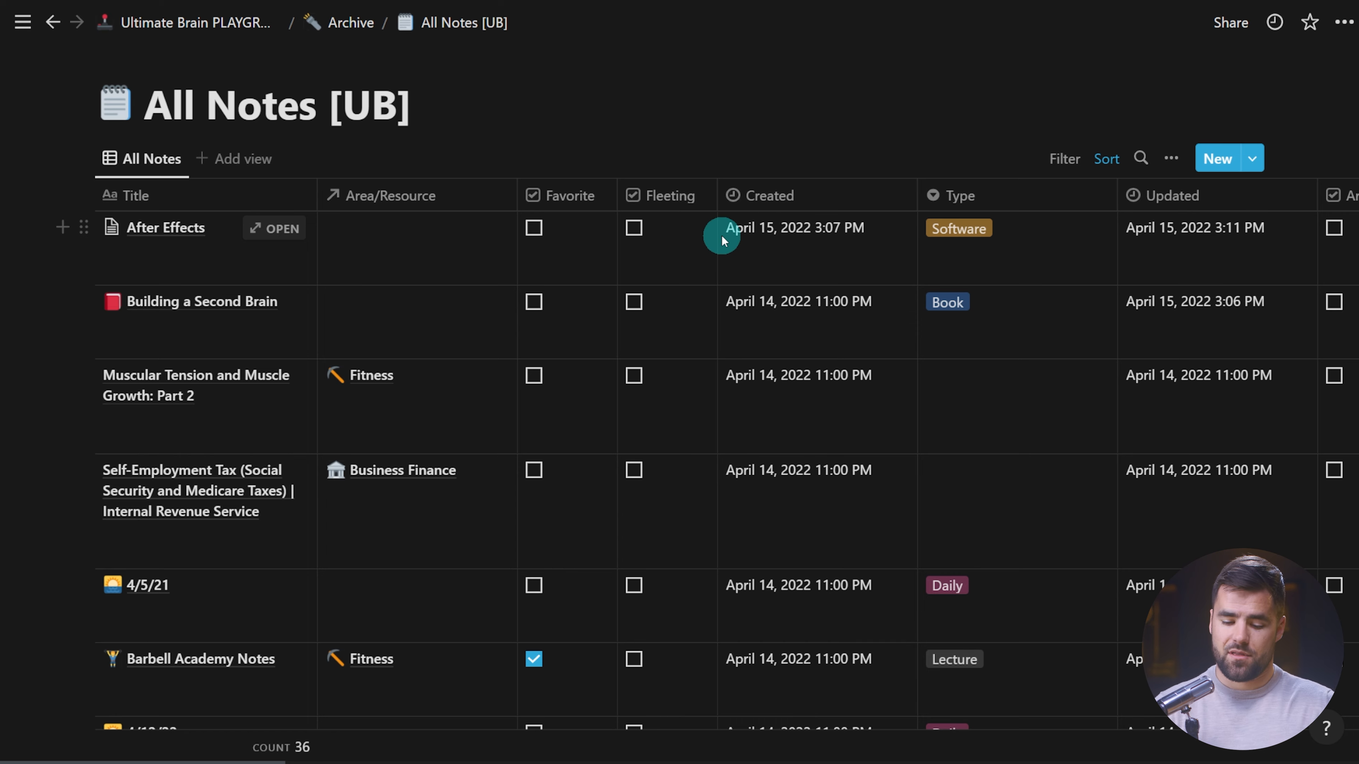
Return to the Software Tracker page and make the Category property visible on the gallery cards.
key("ctrl+backslash")
left_click(115, 571)
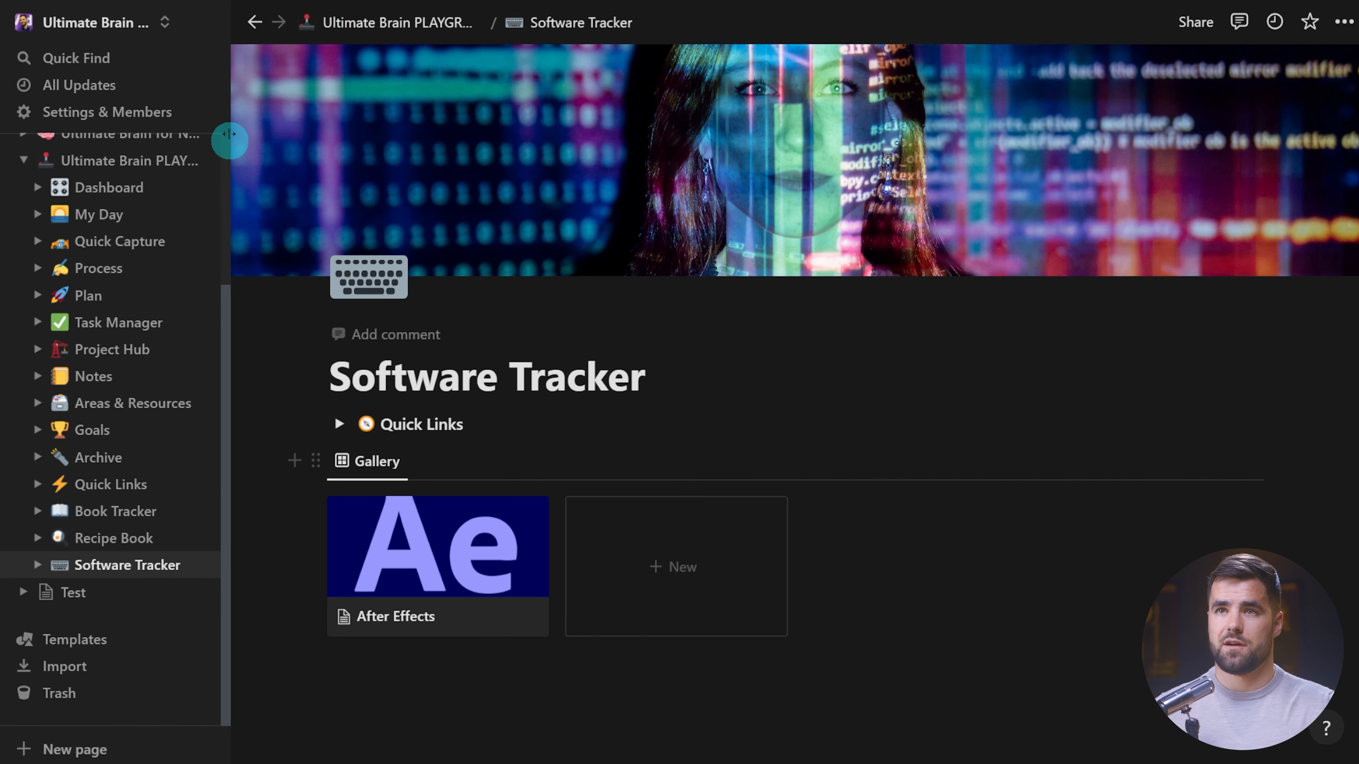
left_click(219, 27)
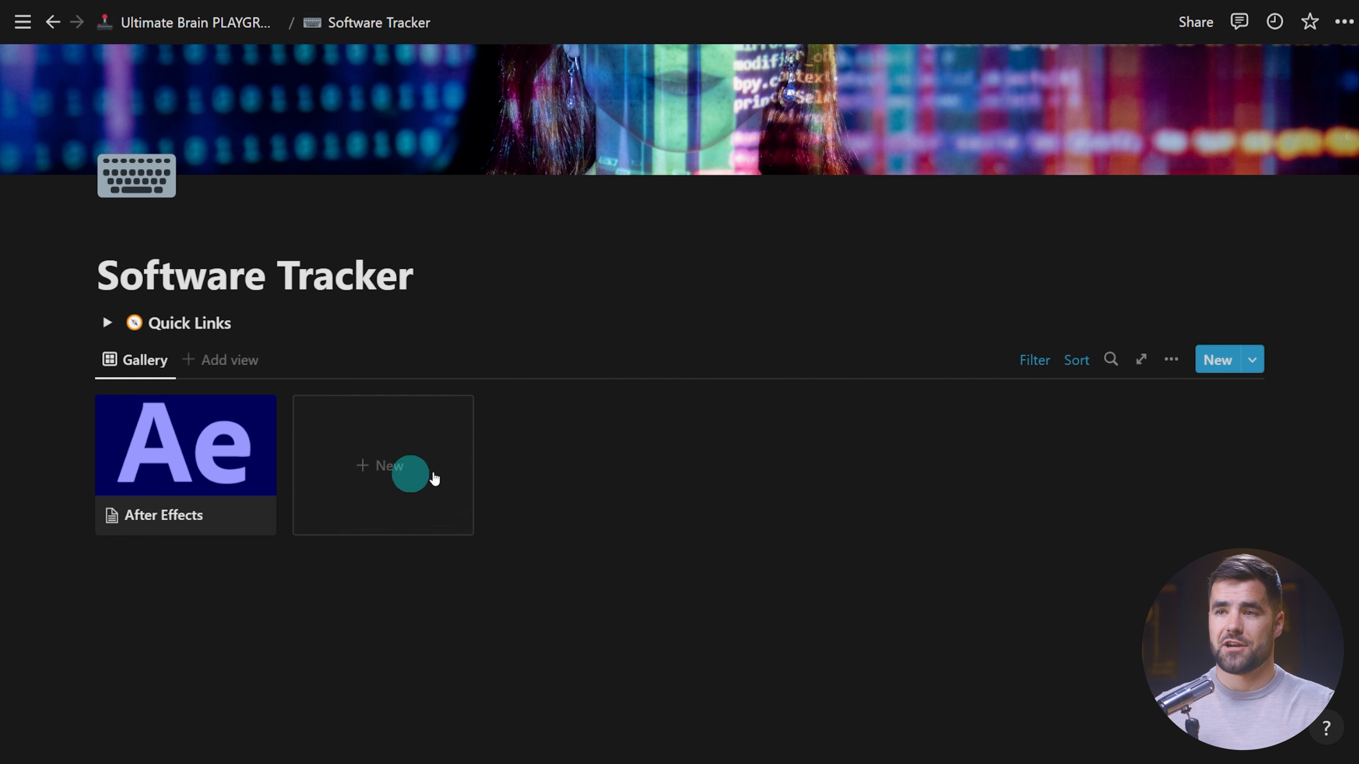
left_click(1171, 360)
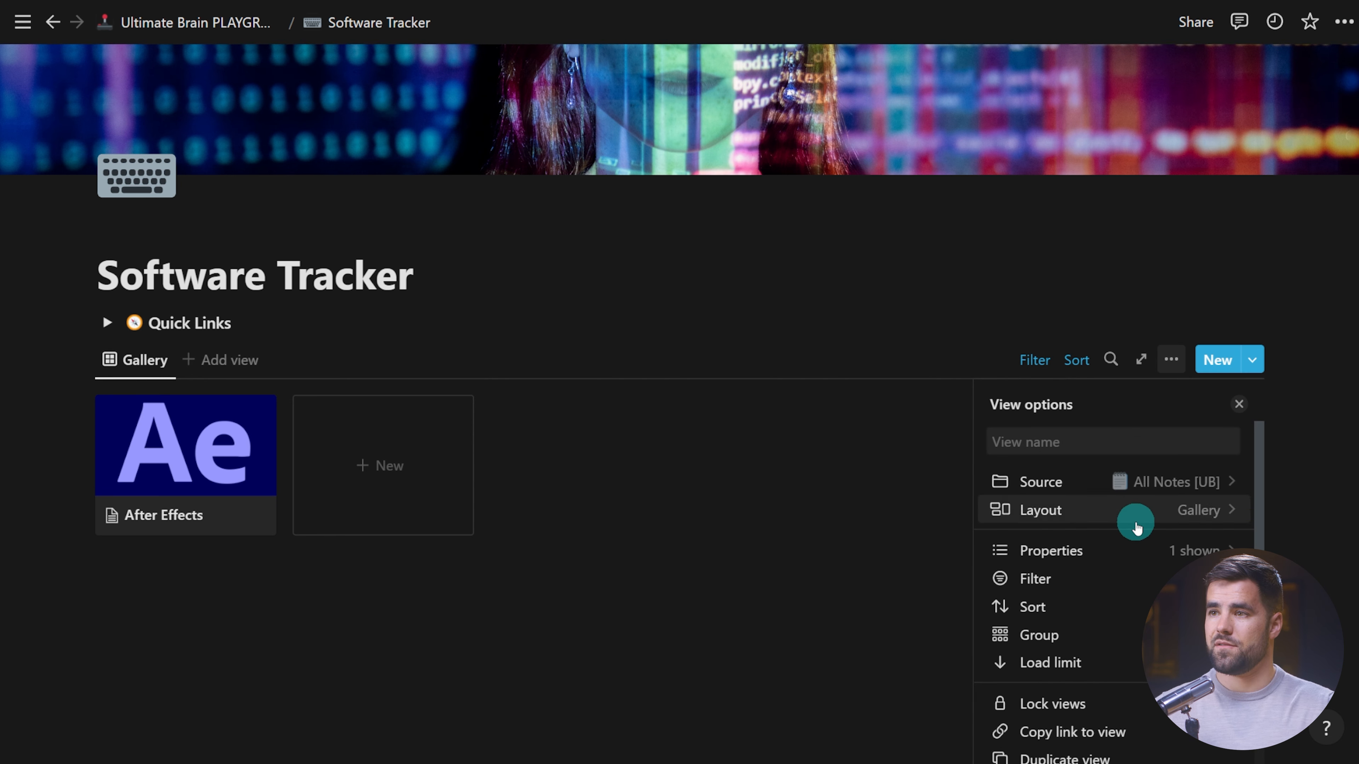
left_click(1119, 560)
scroll(1177, 562, "down", 10)
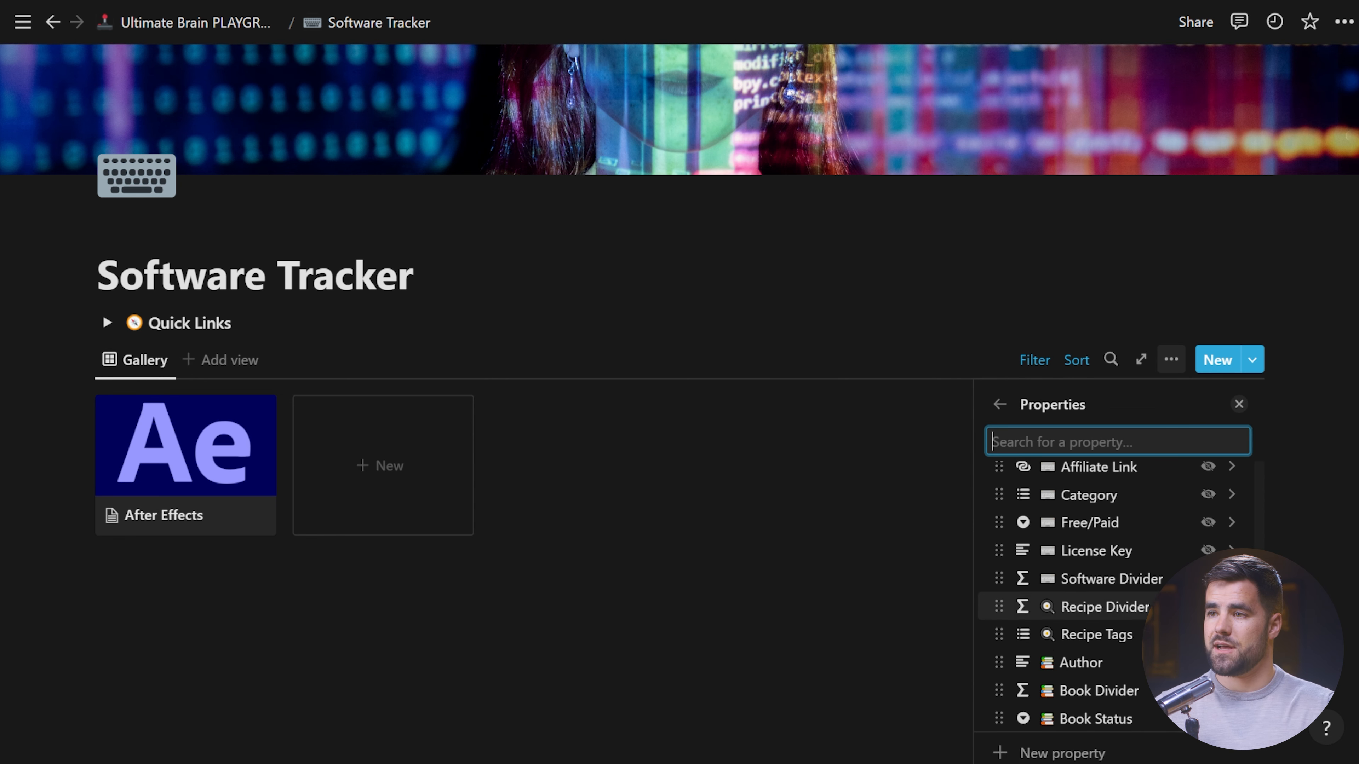
scroll(1107, 594, "down", 3)
scroll(1108, 594, "up", 6)
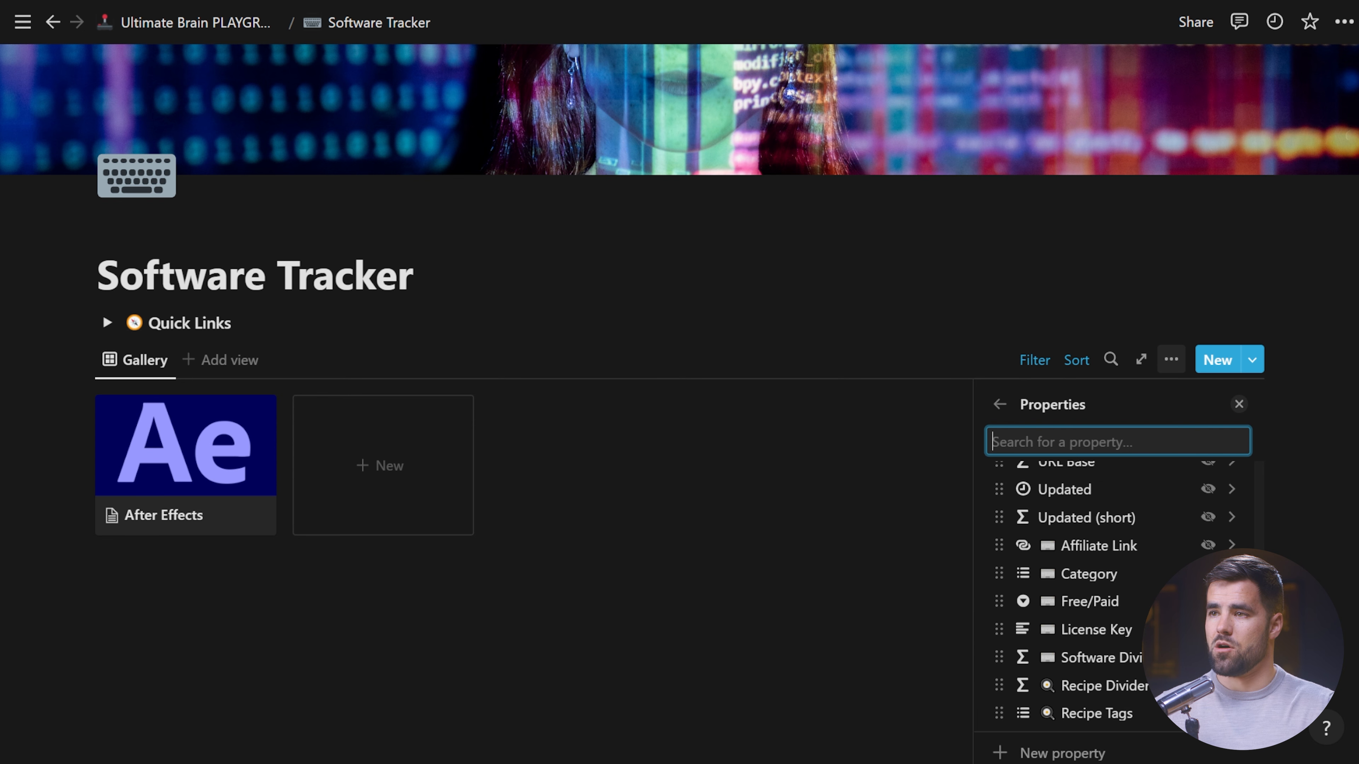
scroll(1155, 538, "down", 3)
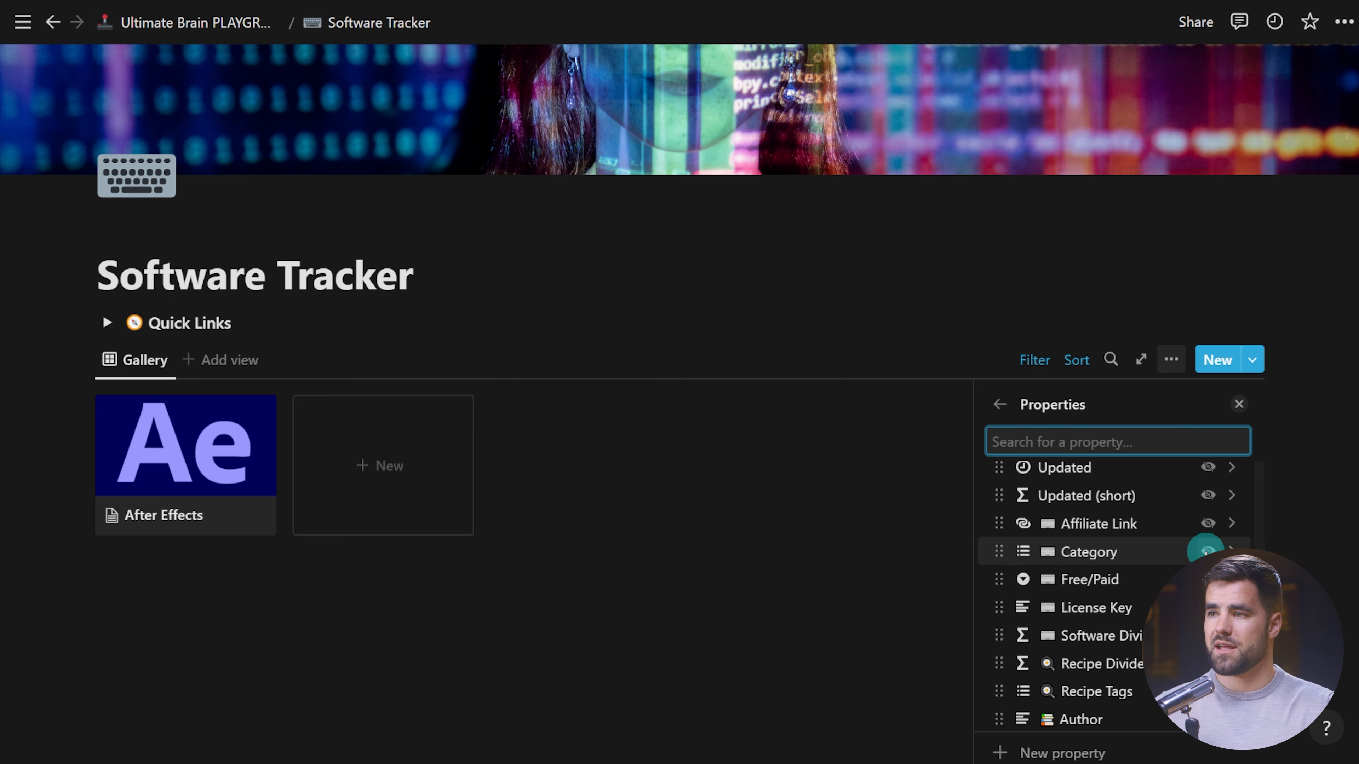
left_click(1207, 551)
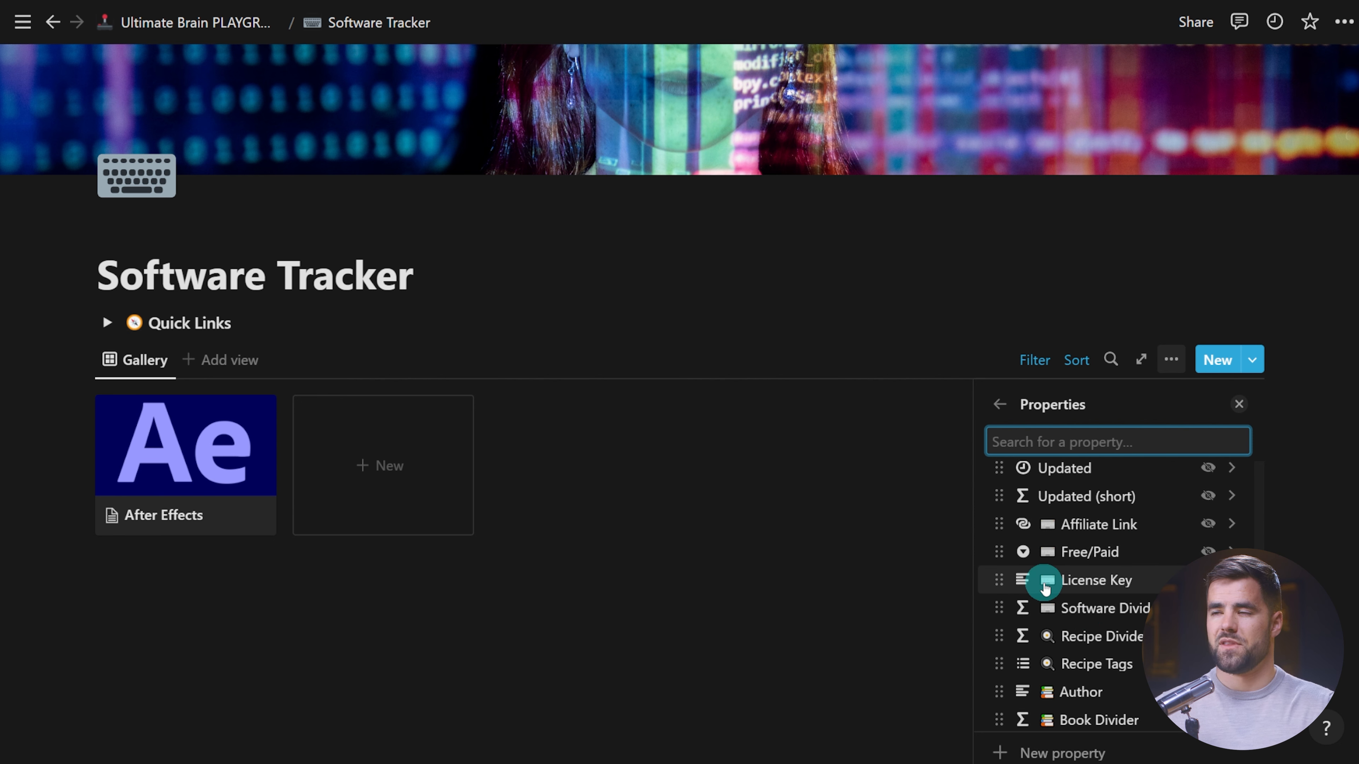
left_click(552, 612)
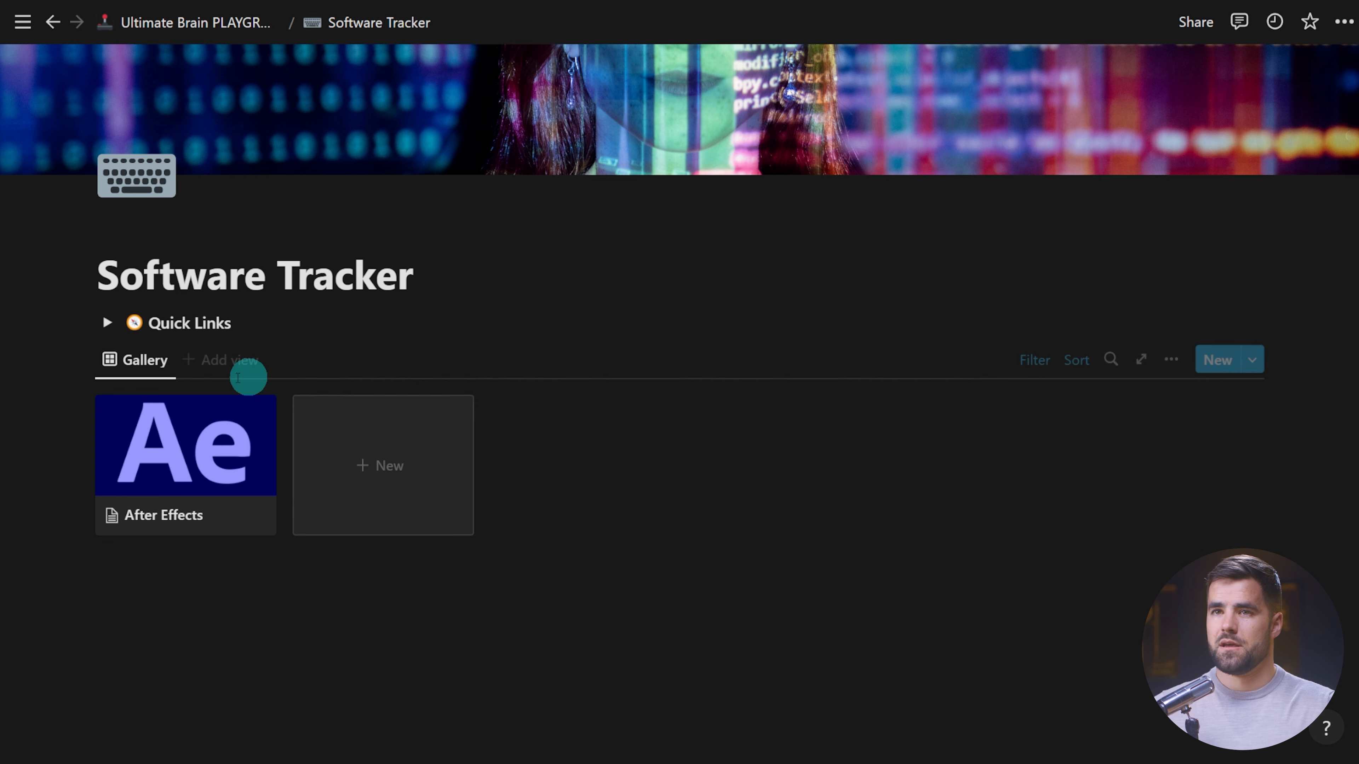
Duplicate the Gallery view as a view named Table, using the Table layout with Wrap all columns turned on.
left_click(136, 359)
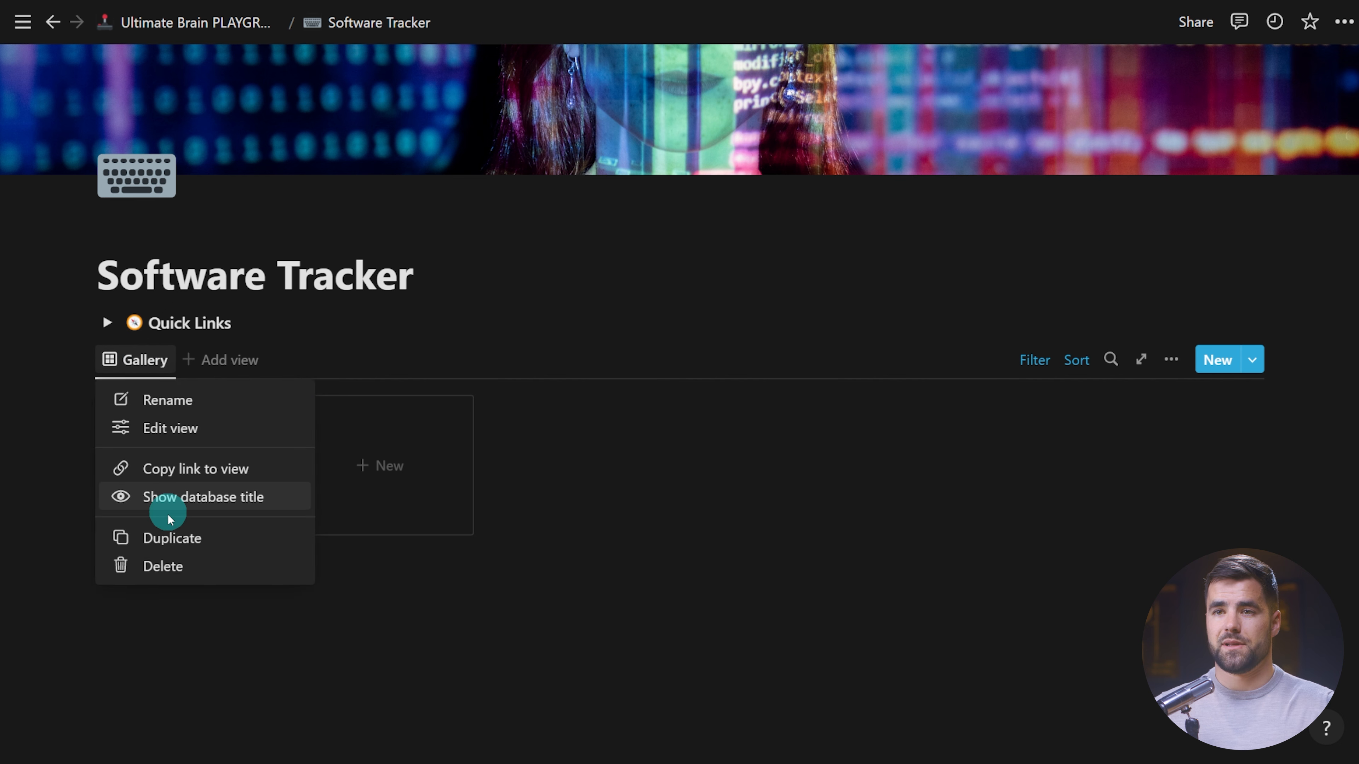
left_click(172, 536)
type("Table")
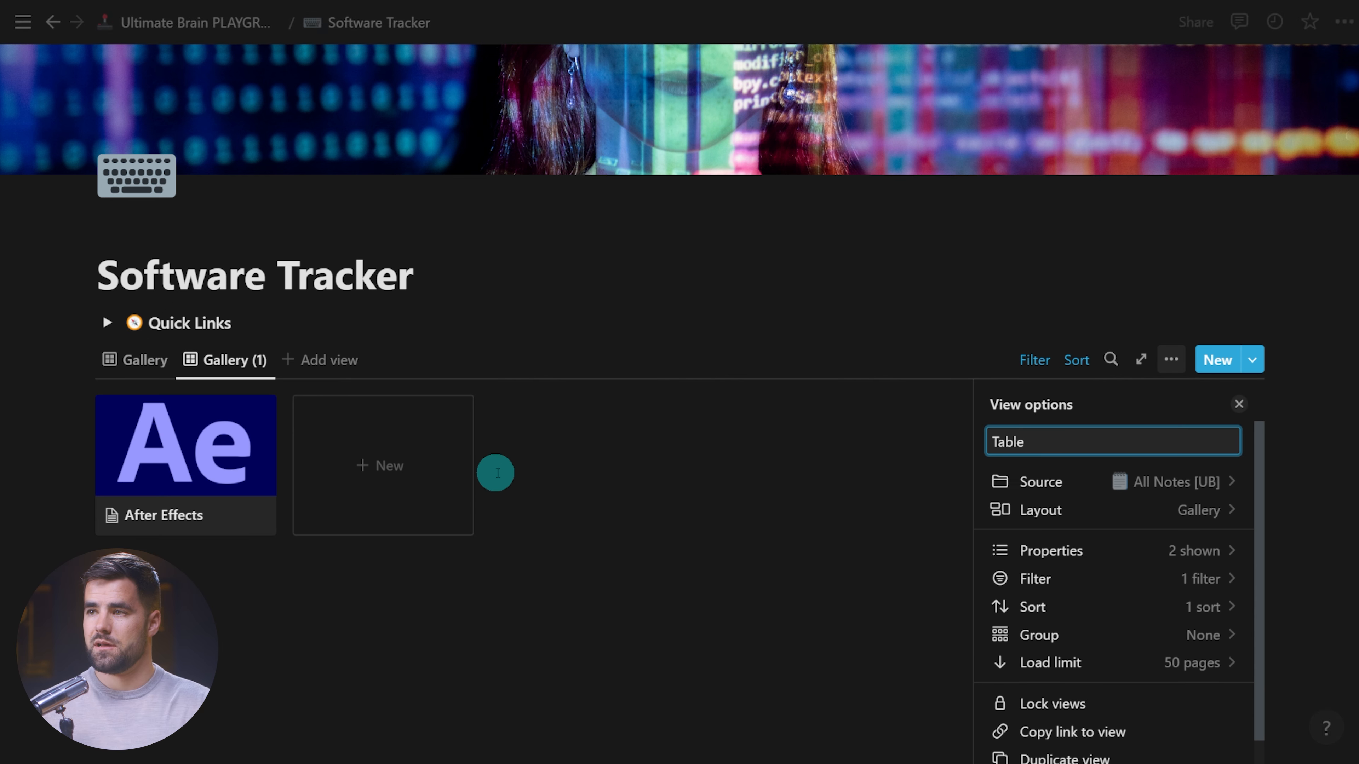
left_click(1230, 509)
left_click(1033, 455)
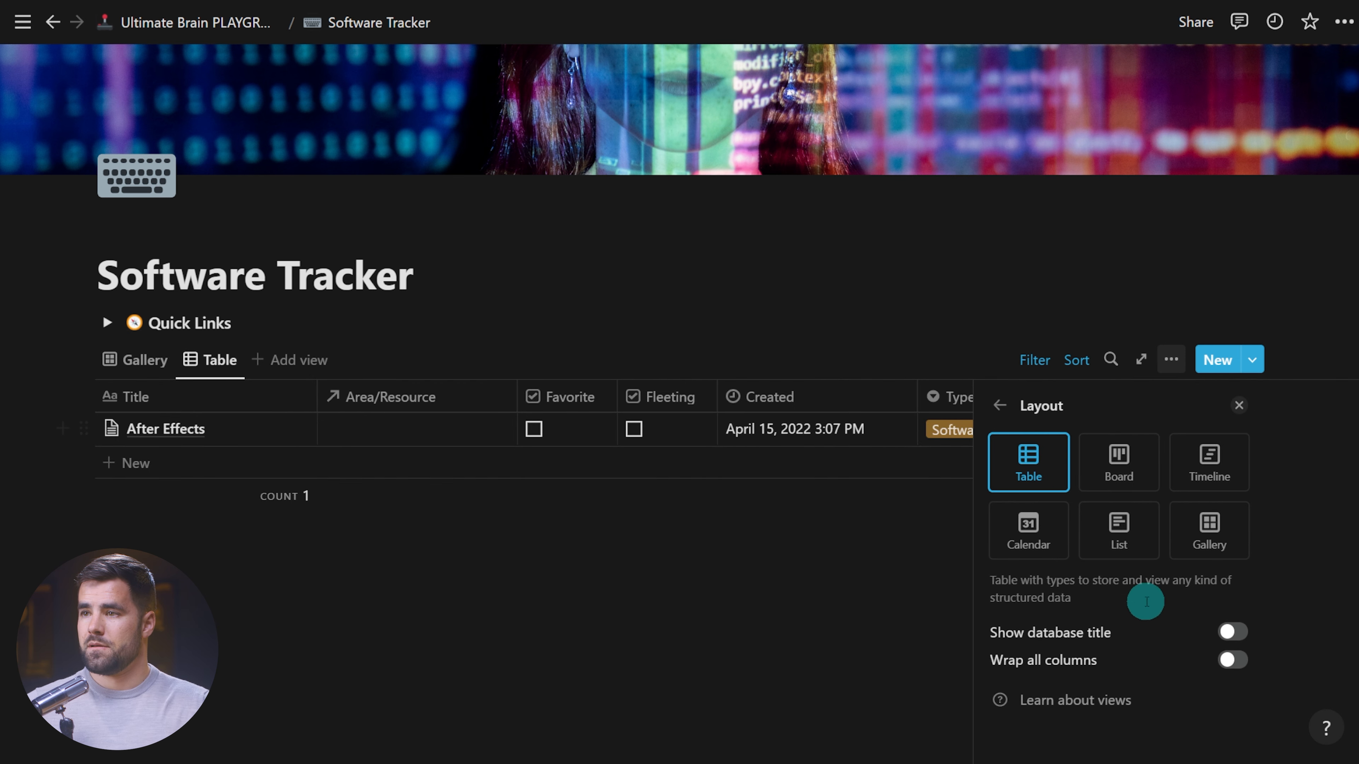
left_click(1230, 660)
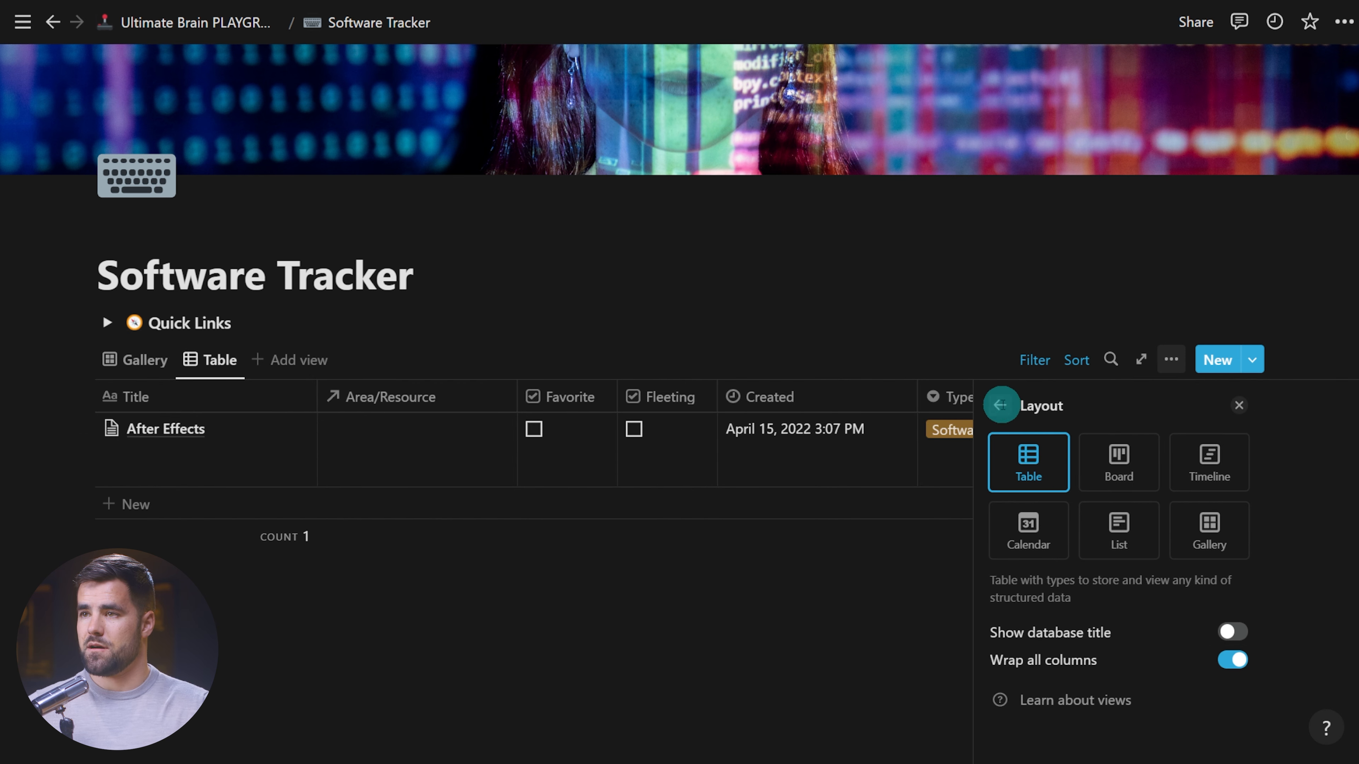
Hide all properties in the Table view and make the Image property visible beside the title.
left_click(999, 405)
left_click(1153, 564)
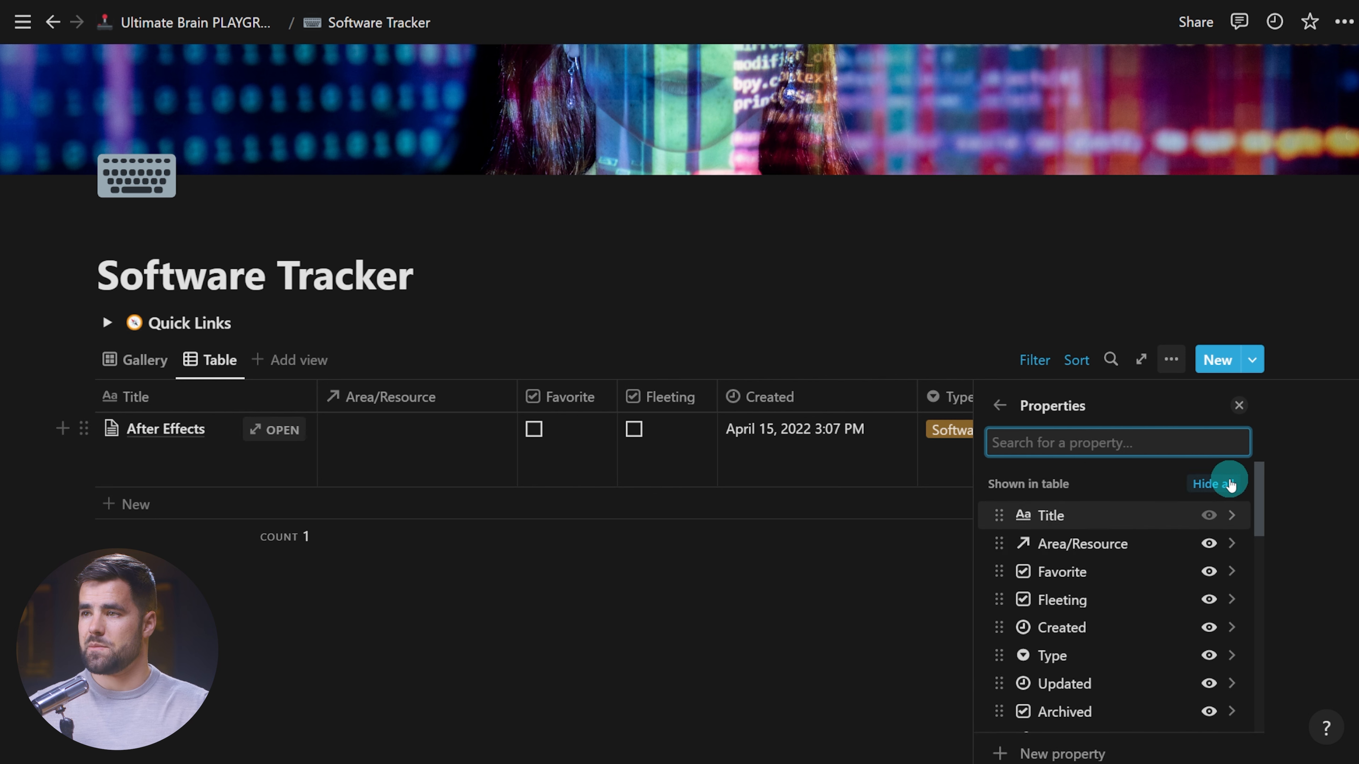
left_click(1225, 483)
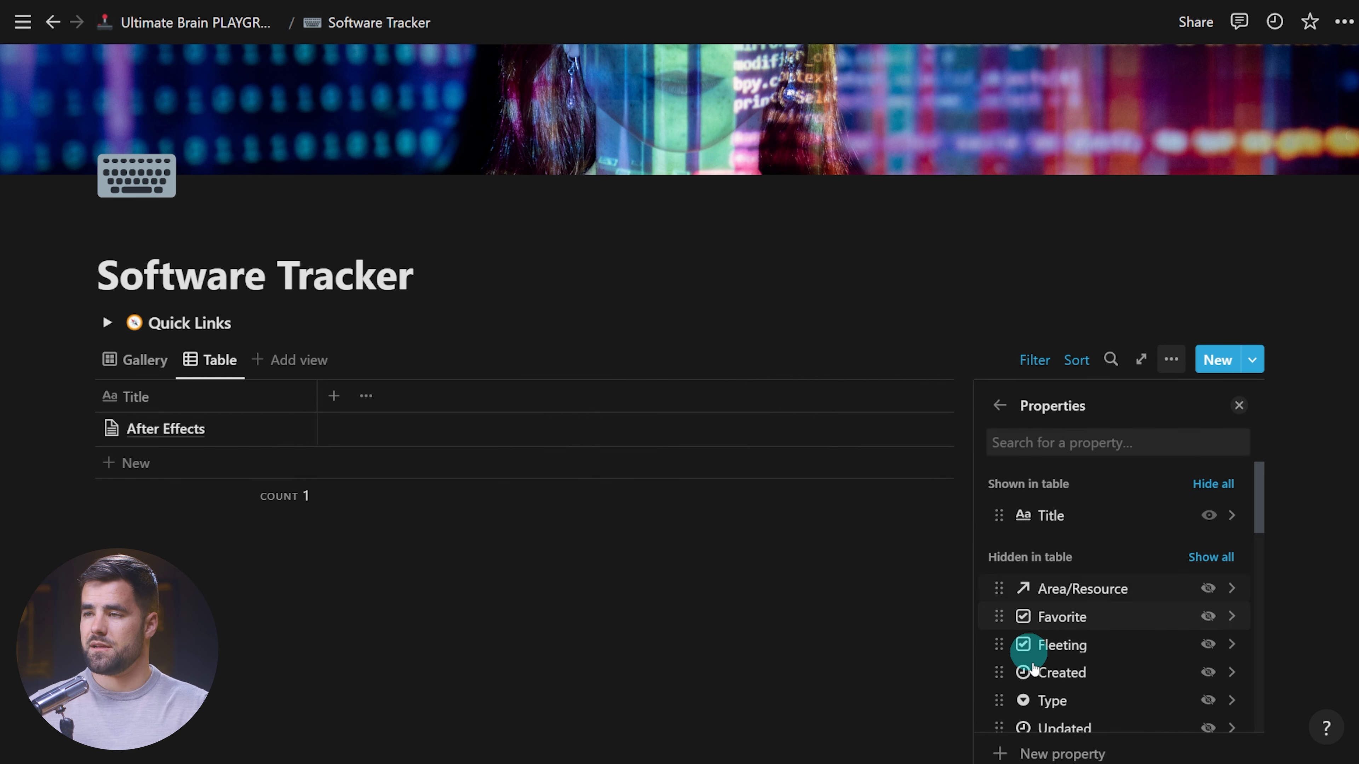
scroll(1124, 653, "down", 2)
left_click_drag(1258, 516, 1219, 554)
scroll(1162, 659, "down", 2)
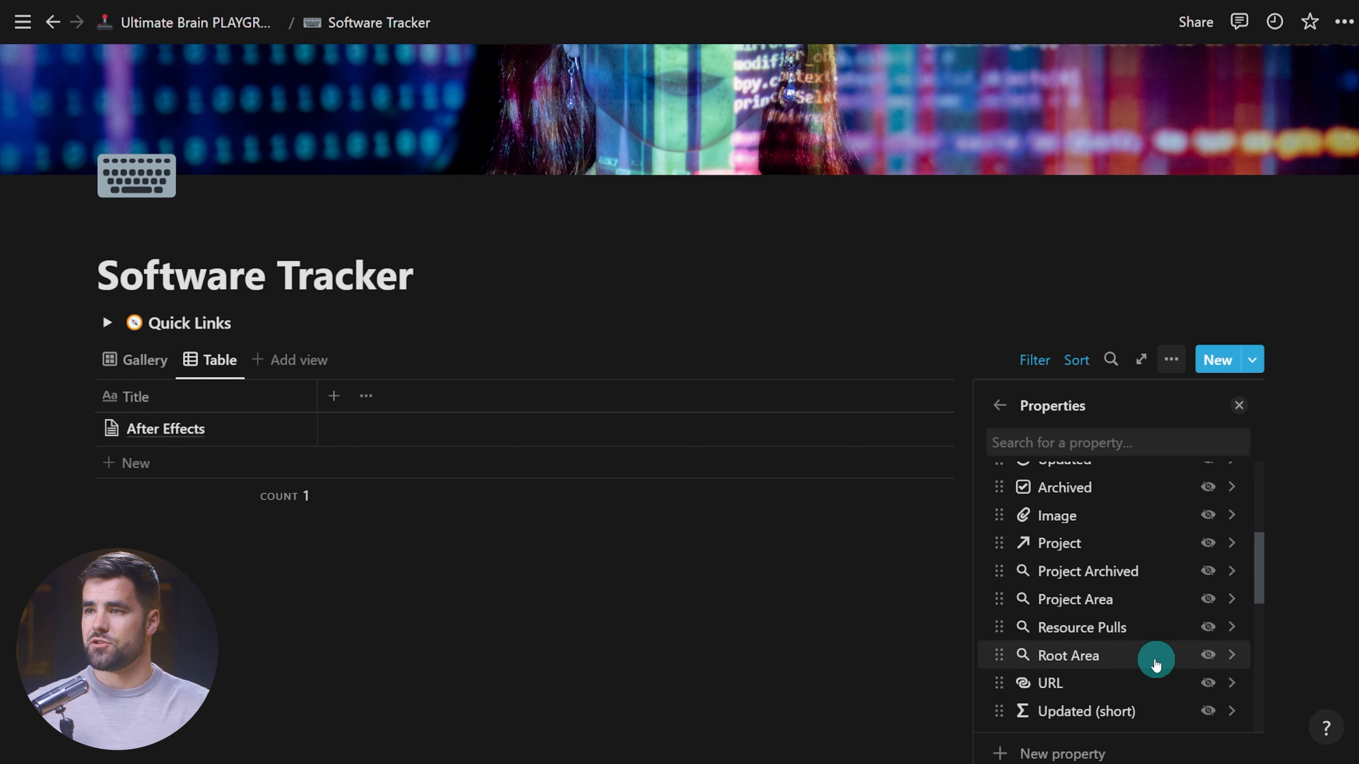
scroll(1107, 634, "down", 2)
scroll(1107, 626, "up", 2)
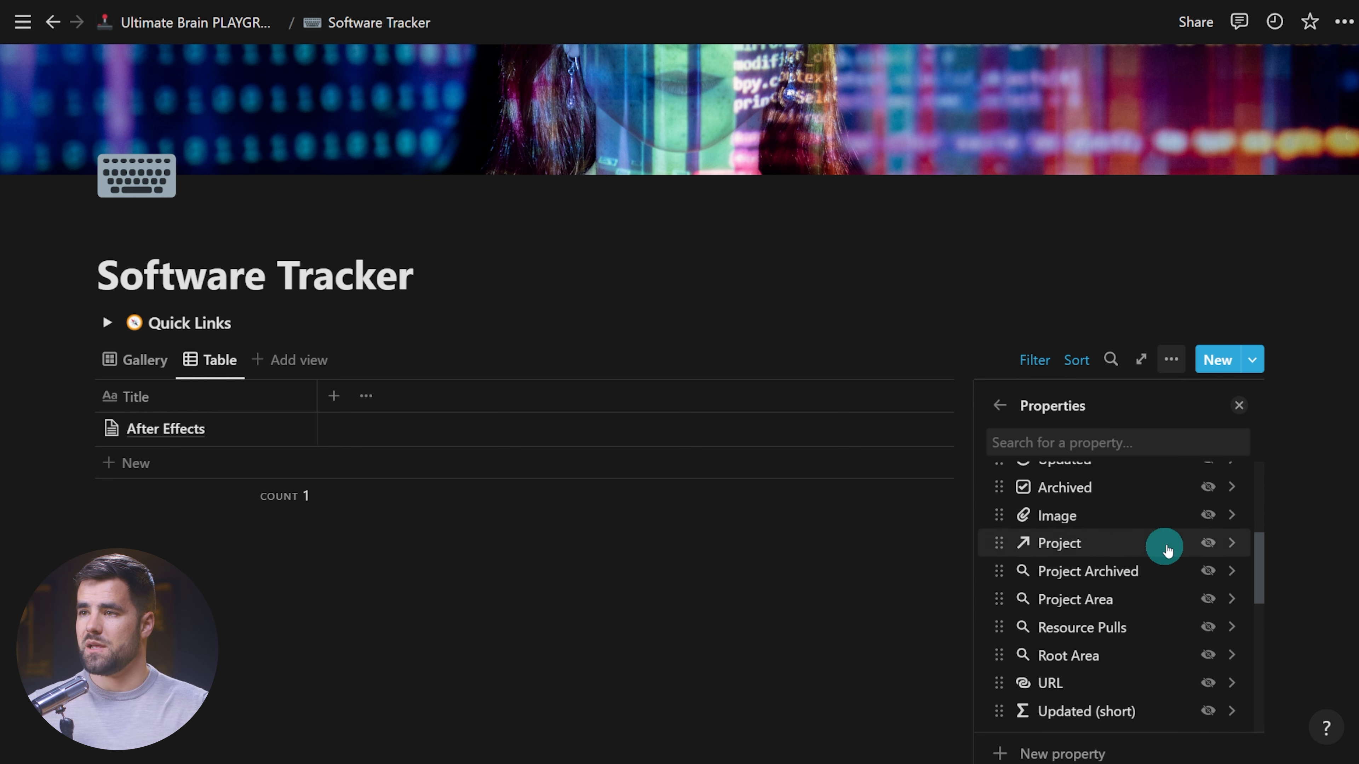
left_click(1204, 517)
Make the Affiliate Link, Category, Free/Paid and License Key properties visible in the Table view.
scroll(1076, 582, "down", 5)
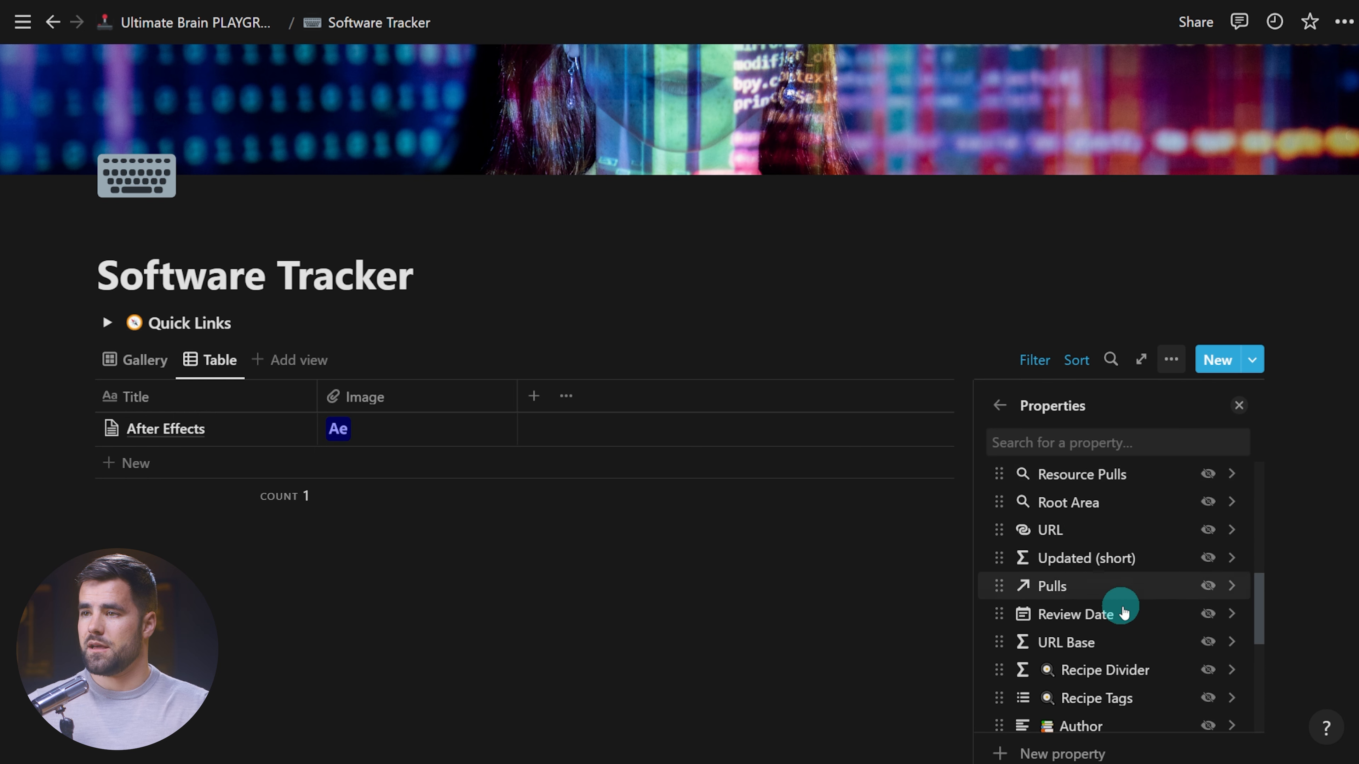
scroll(1114, 610, "down", 4)
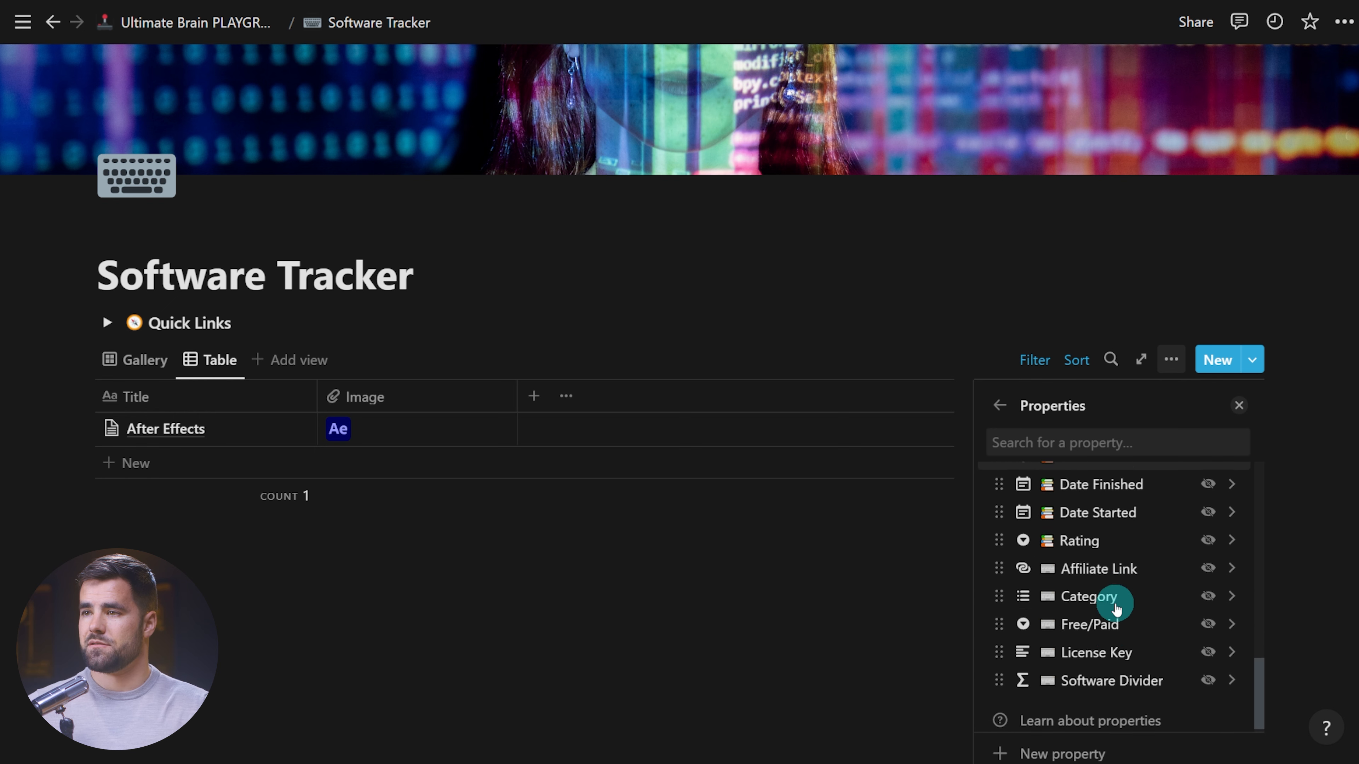
left_click(1212, 564)
left_click(1209, 591)
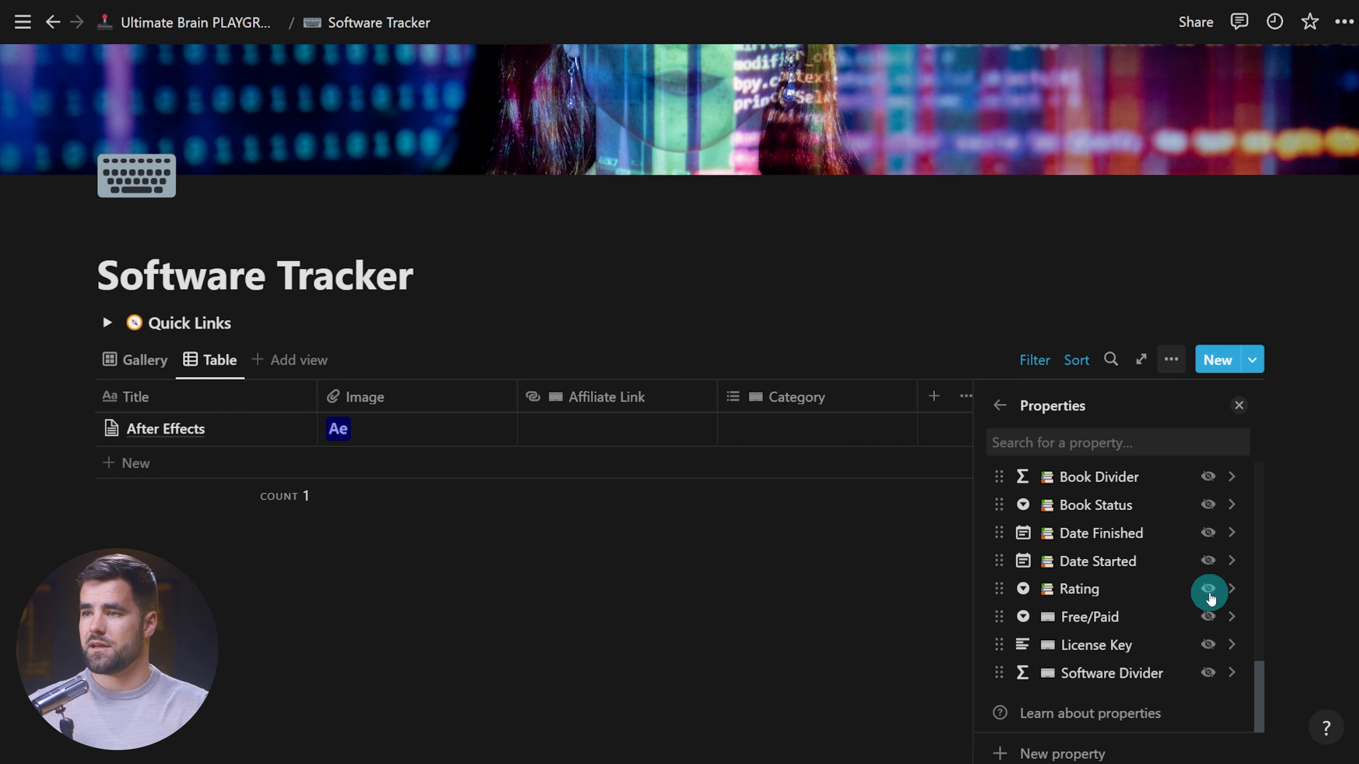
left_click(1208, 620)
left_click(1208, 645)
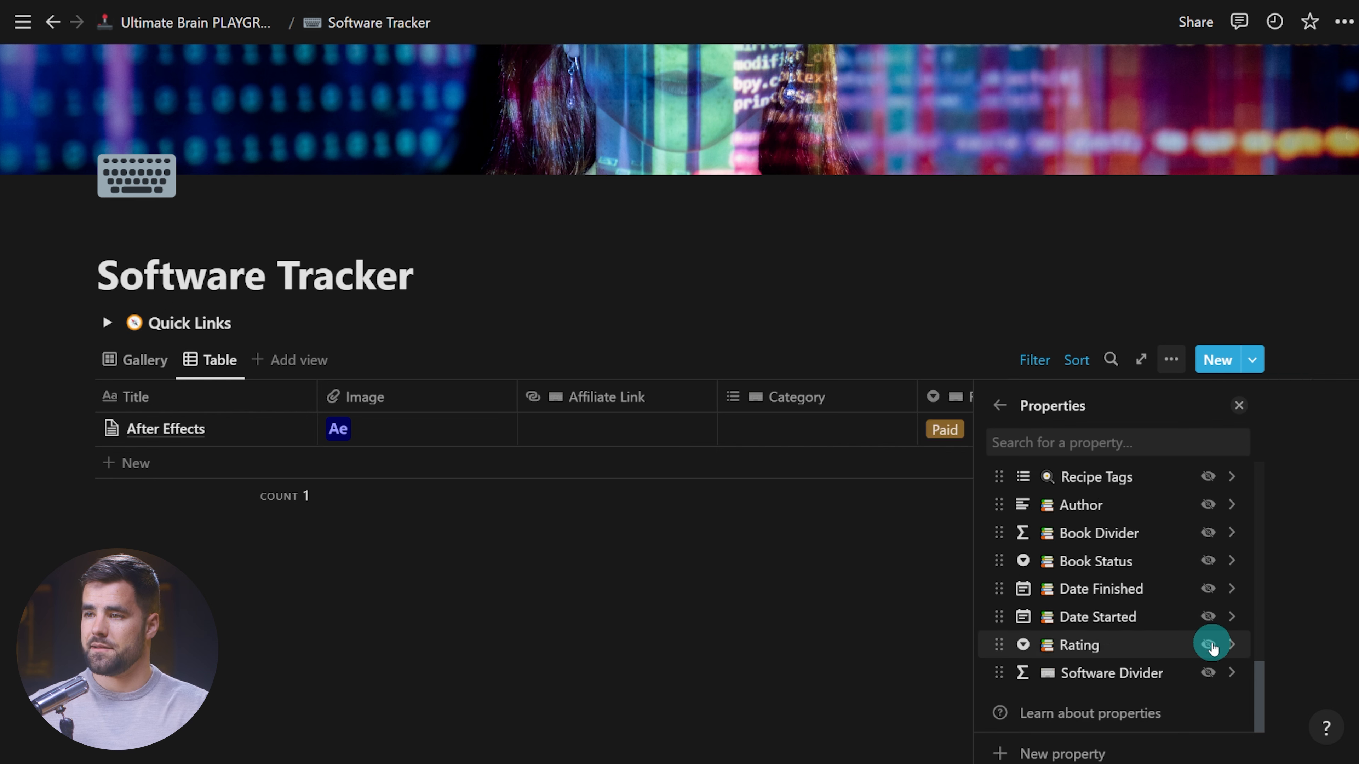
scroll(1040, 689, "up", 5)
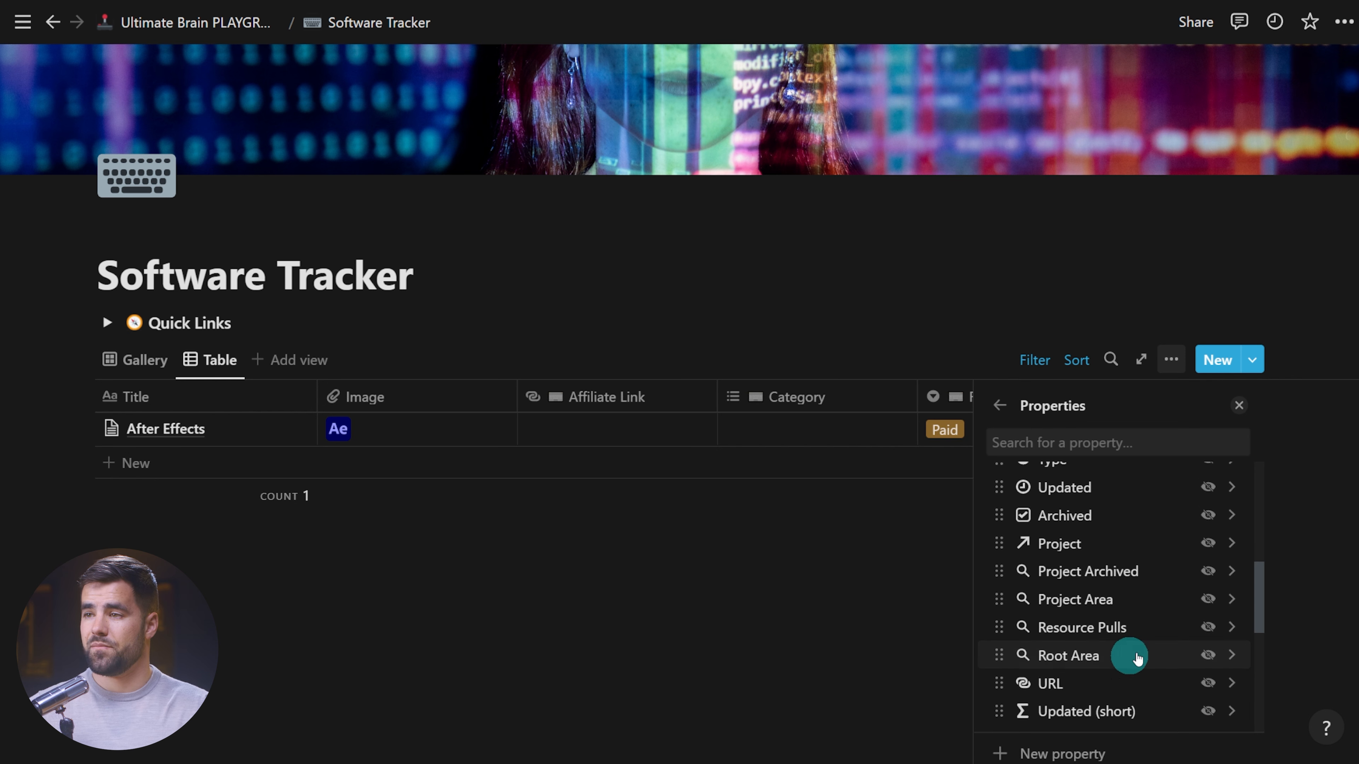
scroll(1061, 647, "down", 1)
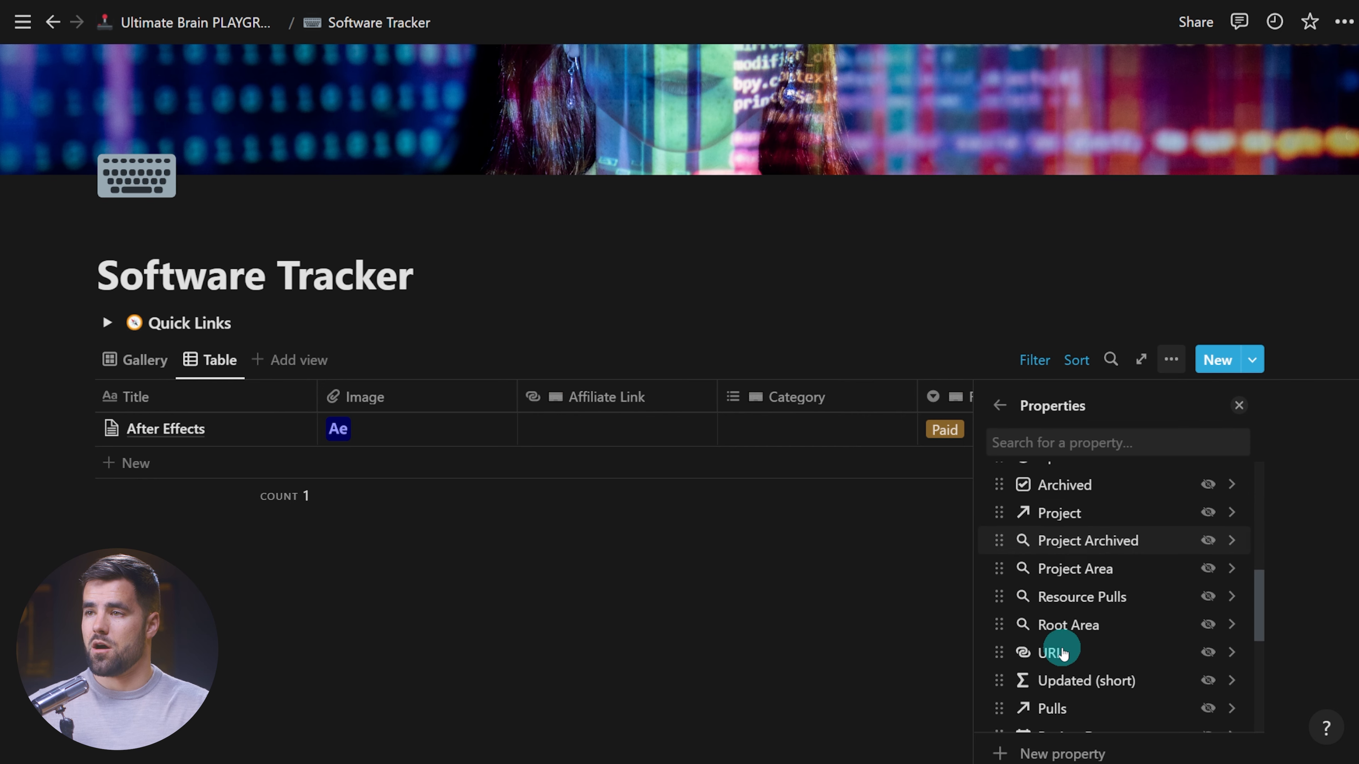
scroll(1048, 640, "up", 3)
left_click(1238, 405)
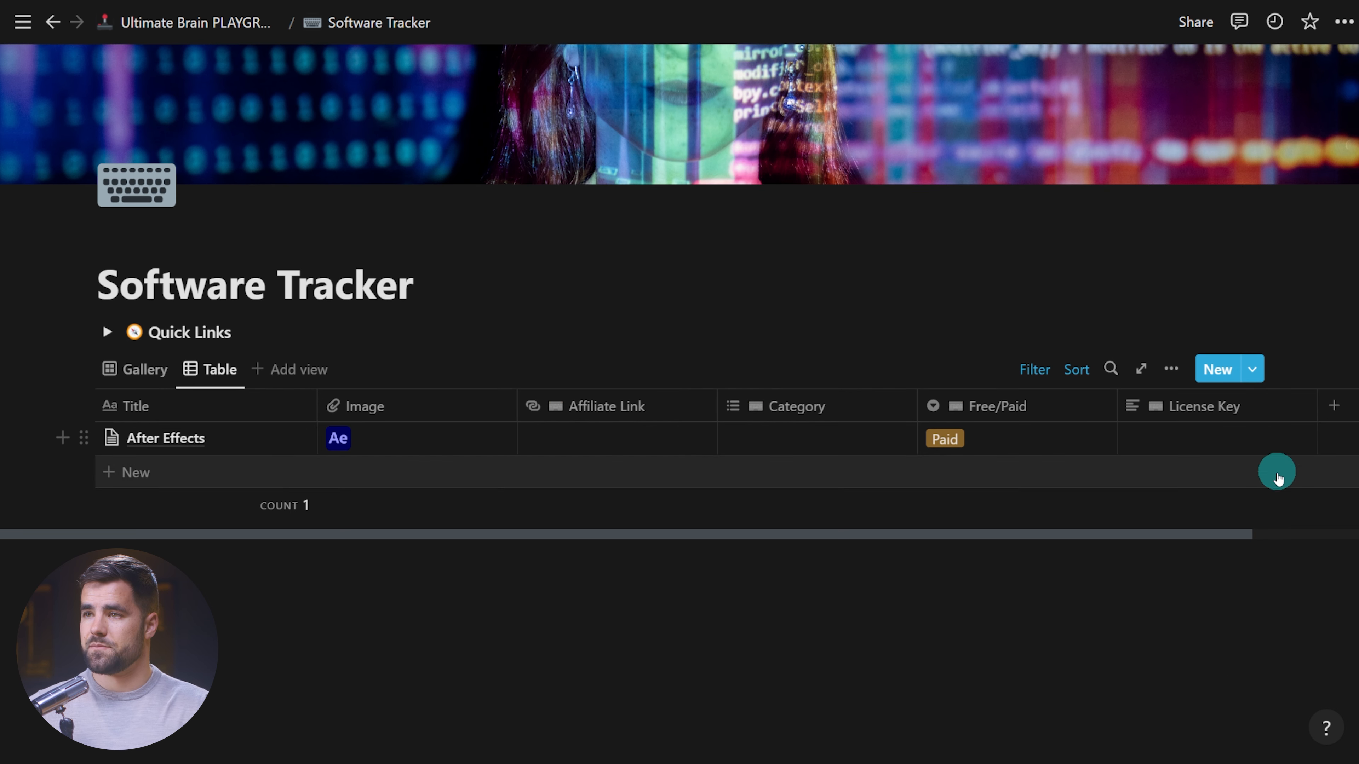
Narrow the Image, Category, Affiliate Link and Free/Paid columns and place Category directly after Image.
left_click_drag(514, 410, 417, 410)
left_click_drag(621, 410, 572, 416)
left_click_drag(950, 417, 896, 430)
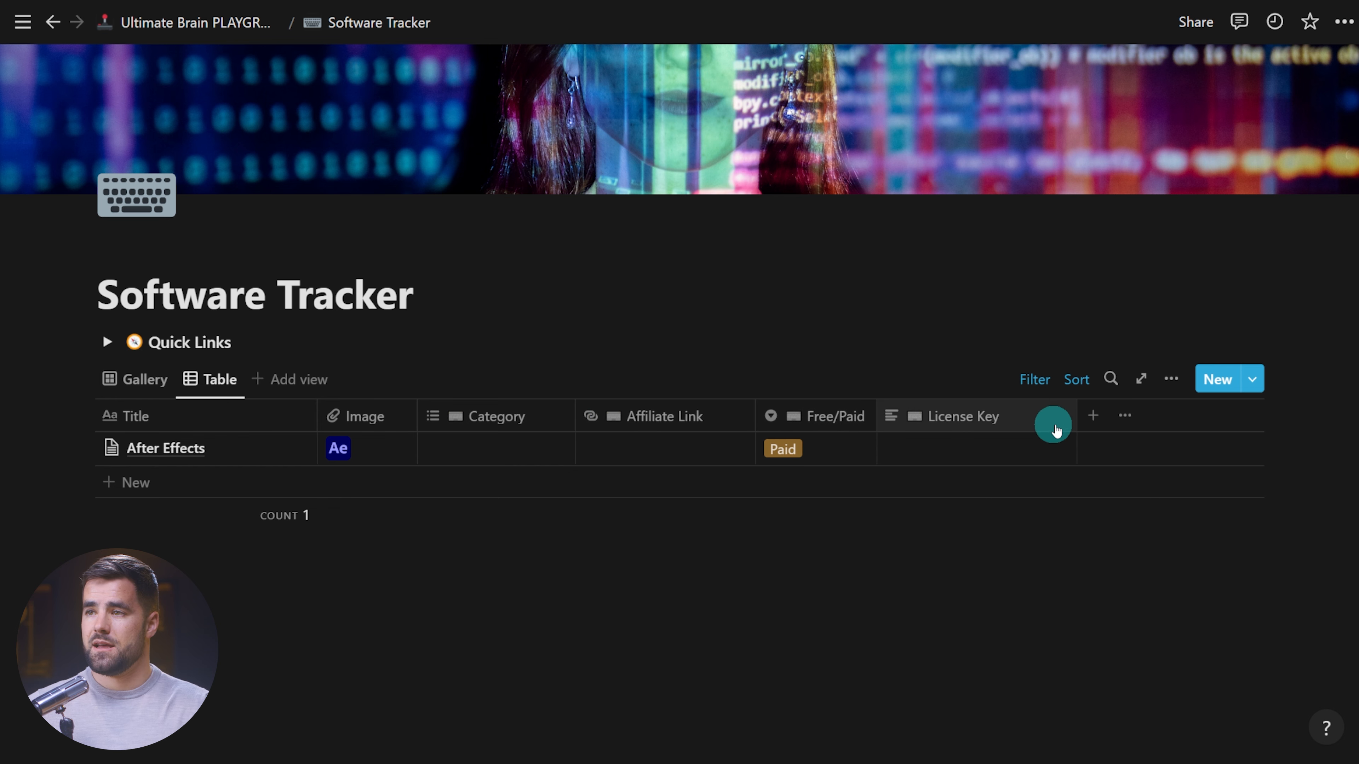
Set the Category of After Effects to a new option named Post-Production.
left_click(506, 447)
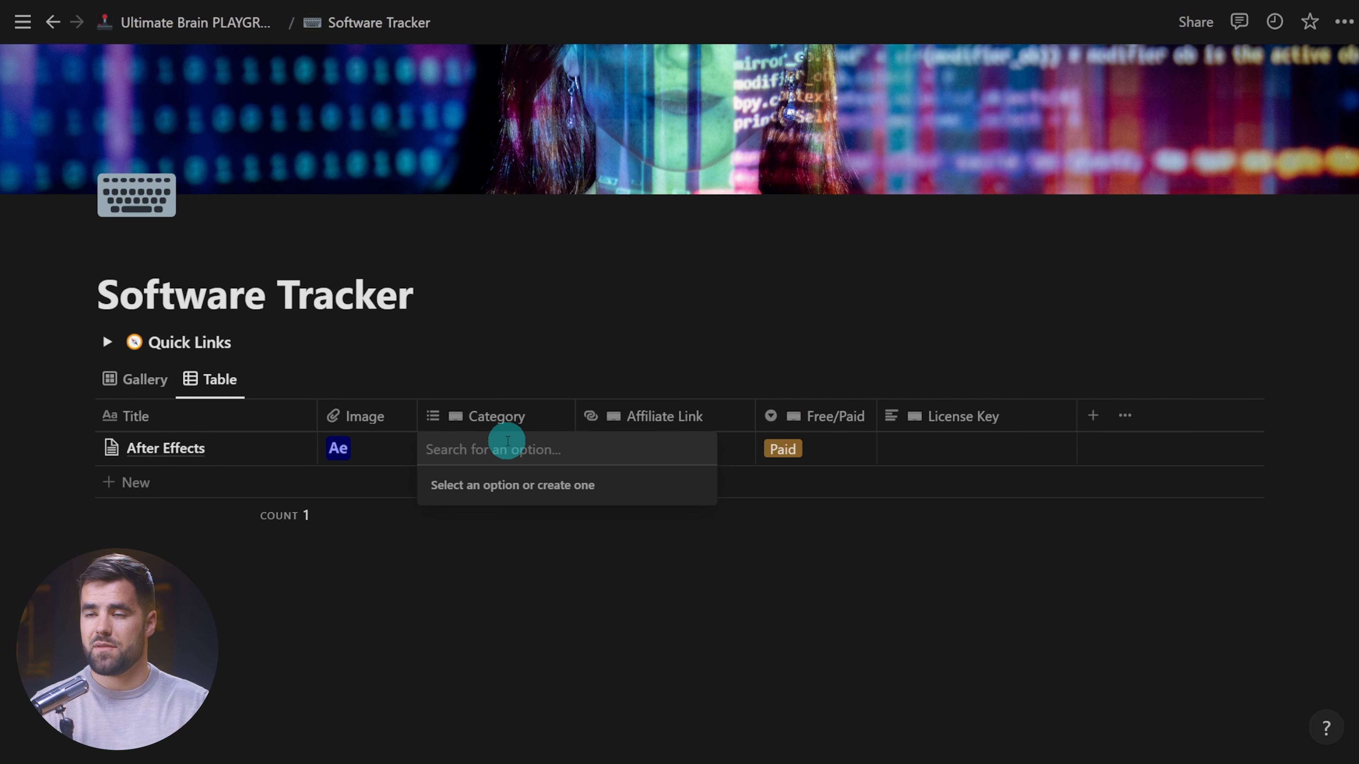
type("VFX")
key("BackSpace")
key("BackSpace")
key("BackSpace")
type("Post-Production")
key("Return")
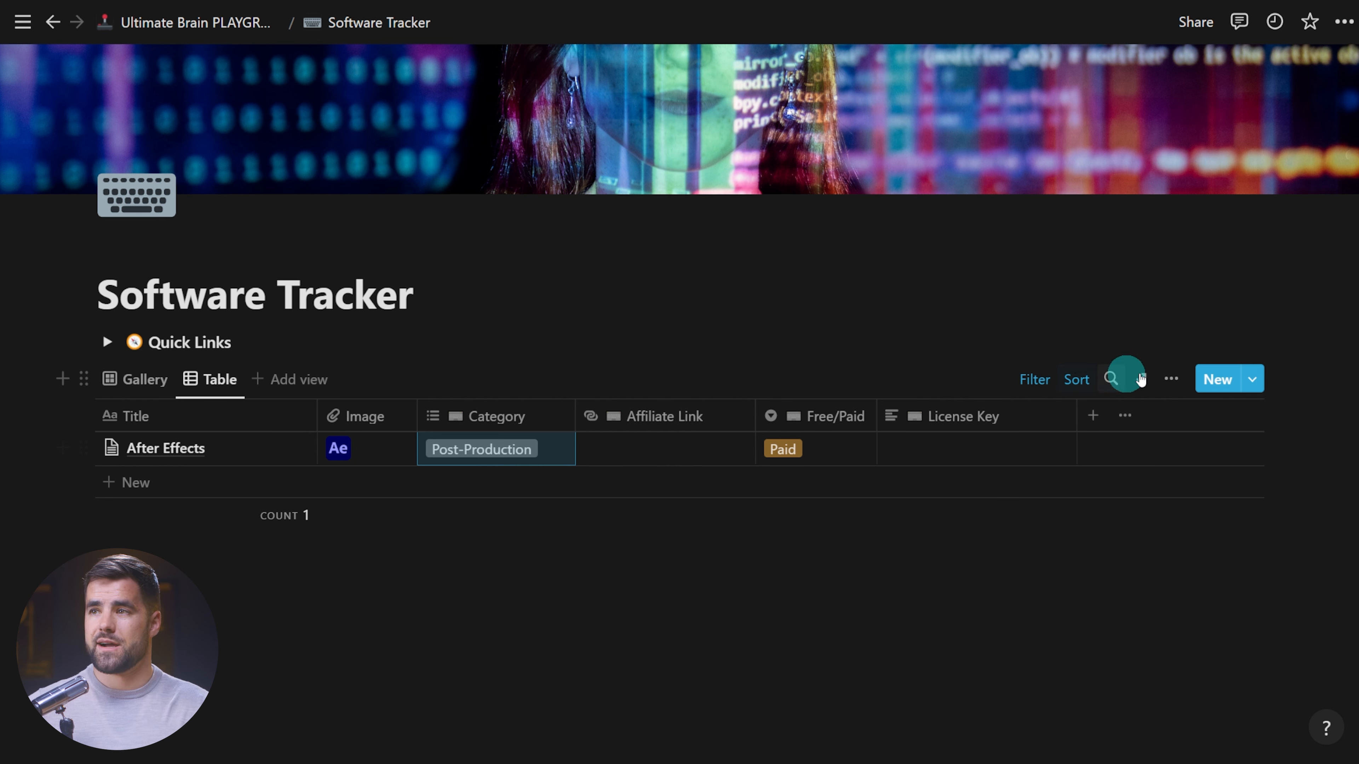
left_click(1162, 433)
Create a new template for the All Notes [UB] database titled Software Template.
left_click(1252, 378)
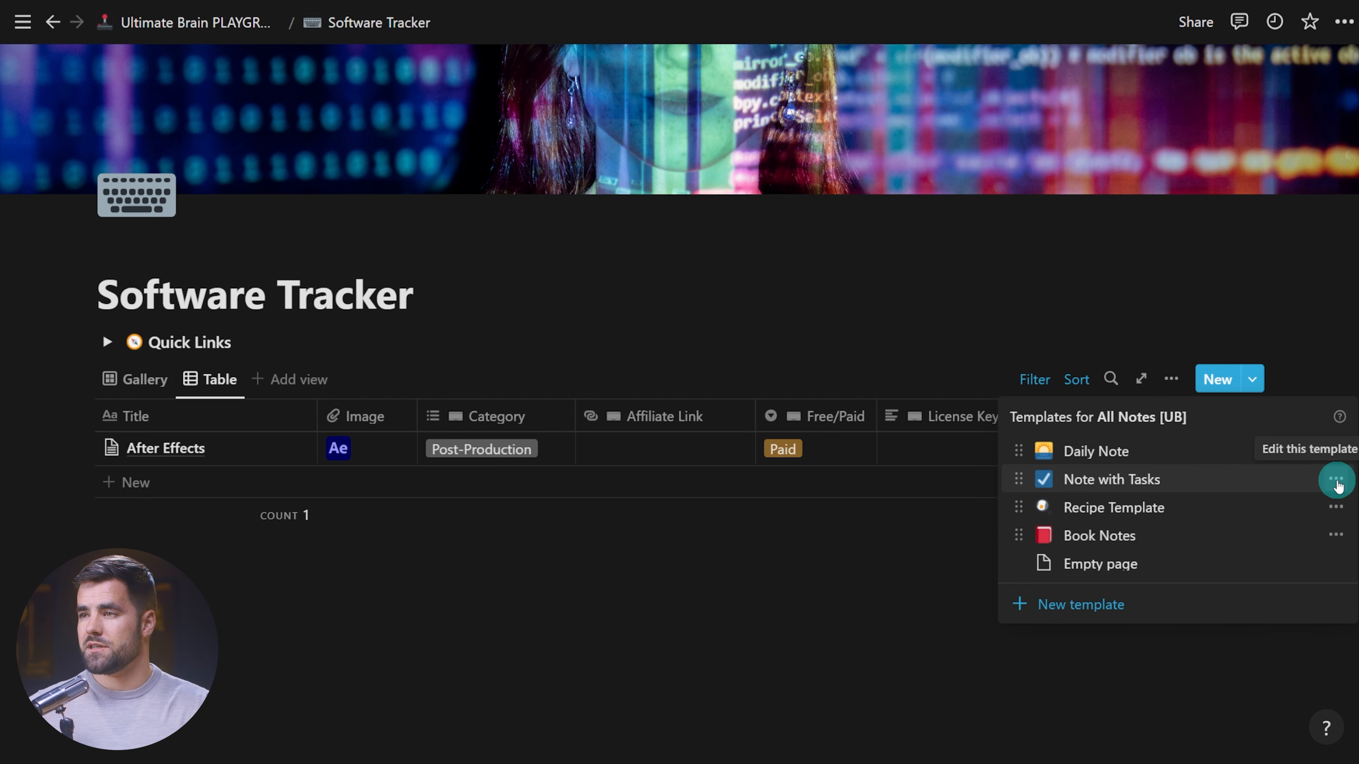
left_click(1336, 480)
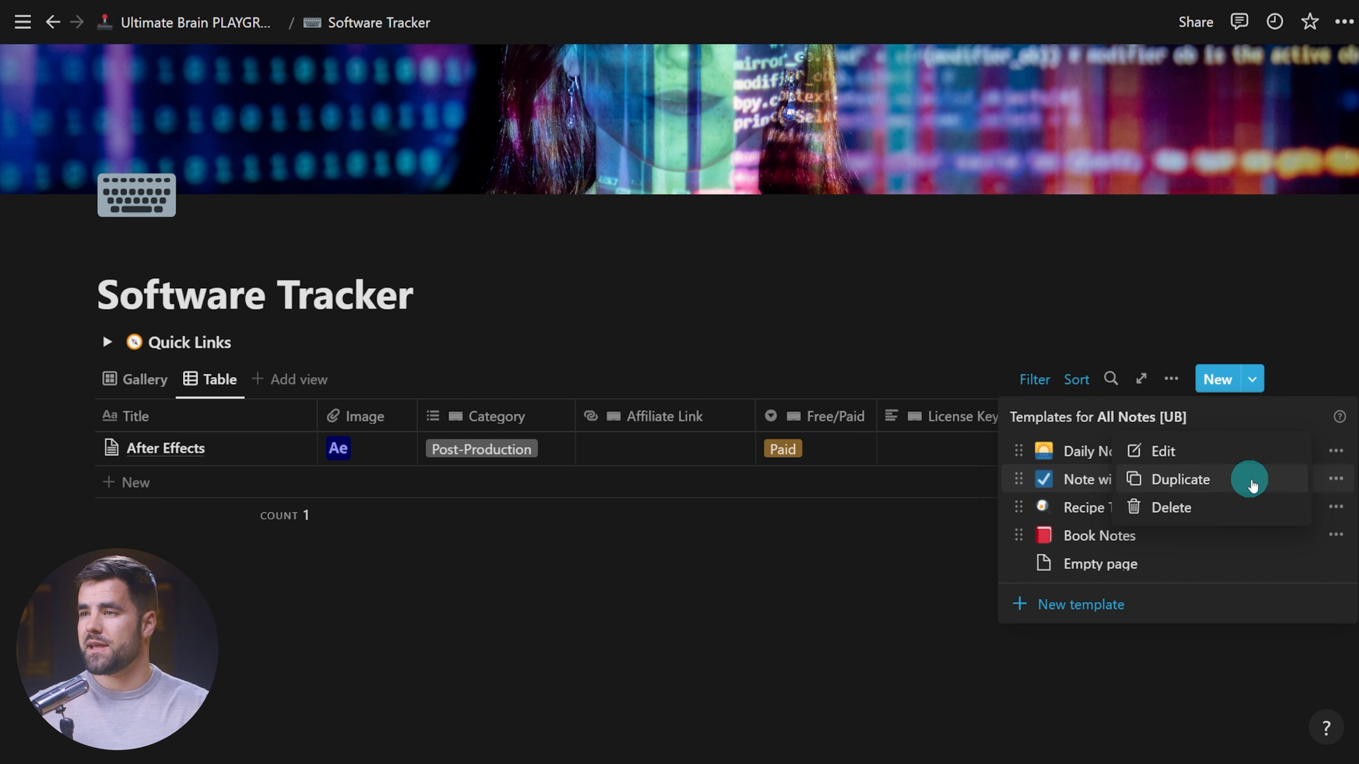
left_click(1301, 417)
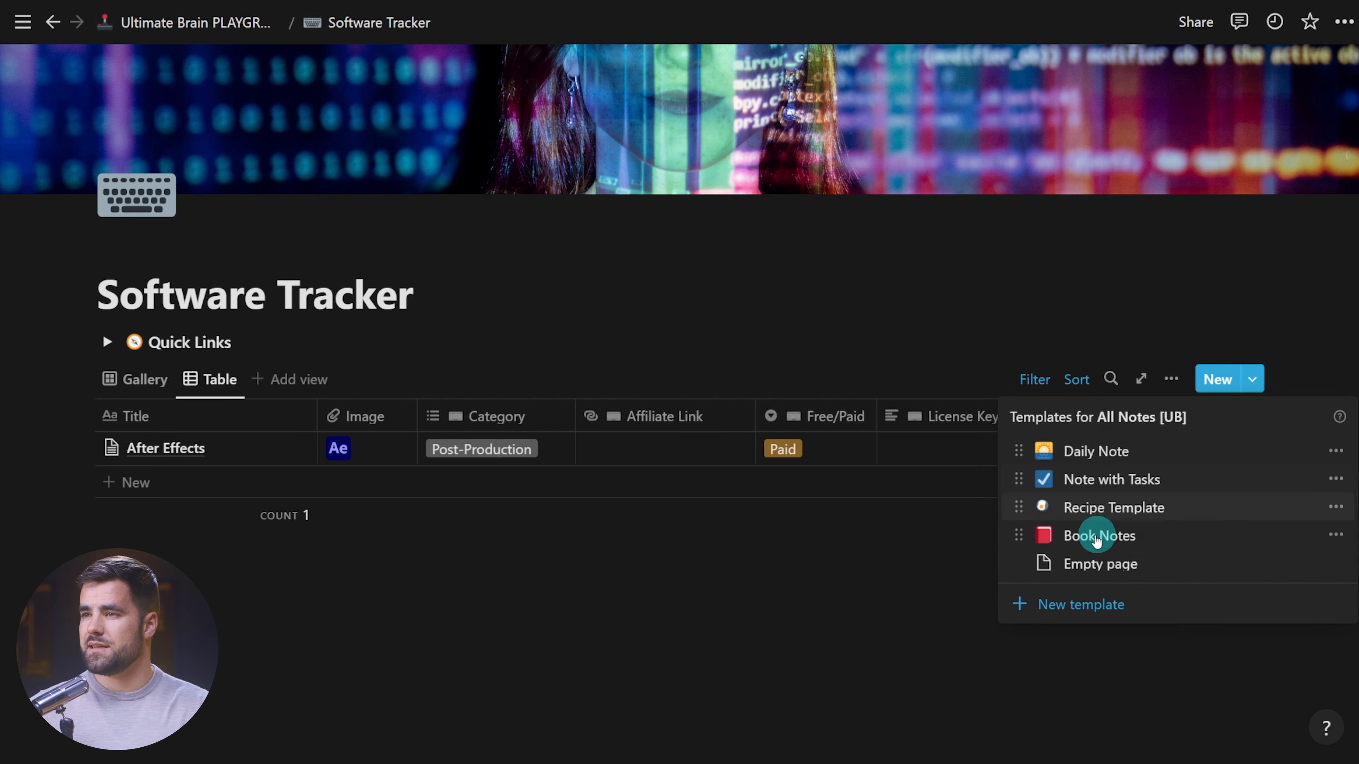
left_click(1063, 608)
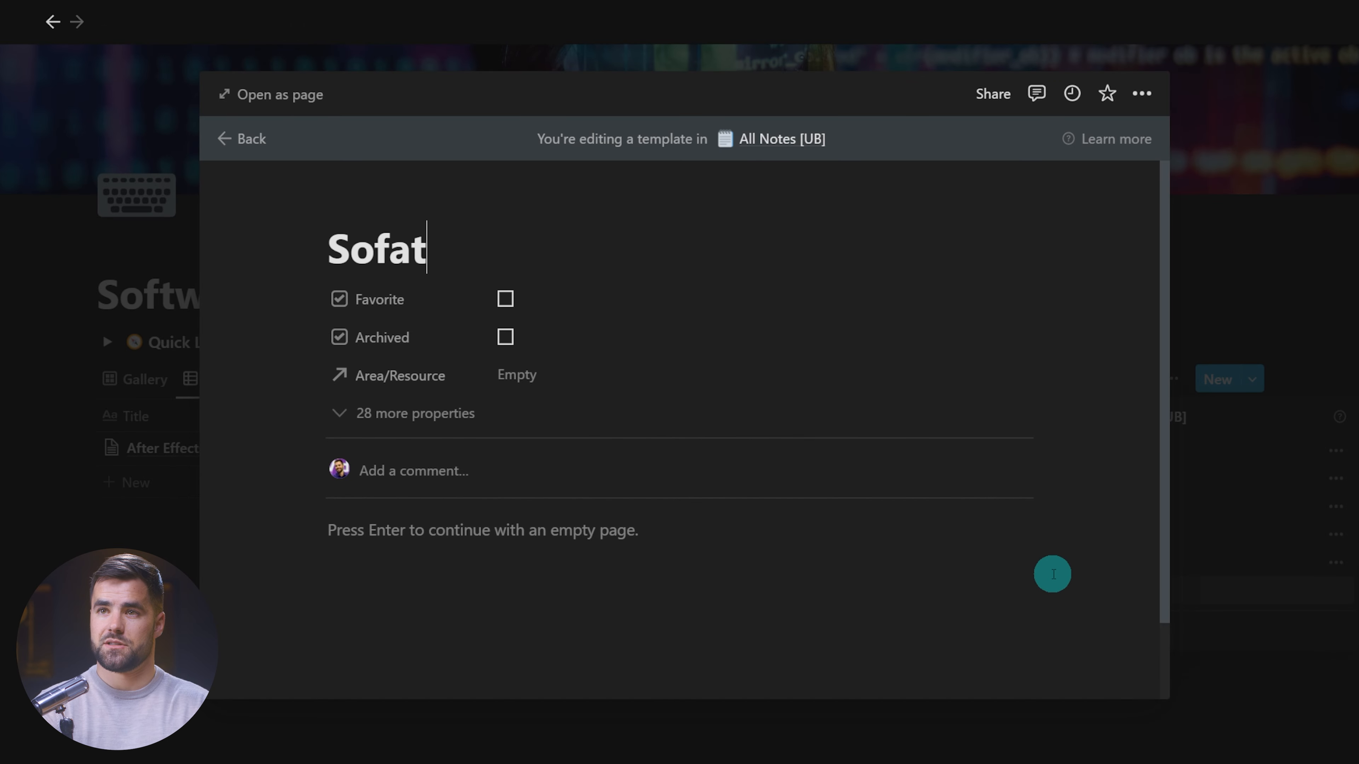
type("Software")
type("Template")
Compare the full property list of the Software Template with that of the Book Notes template.
left_click(471, 415)
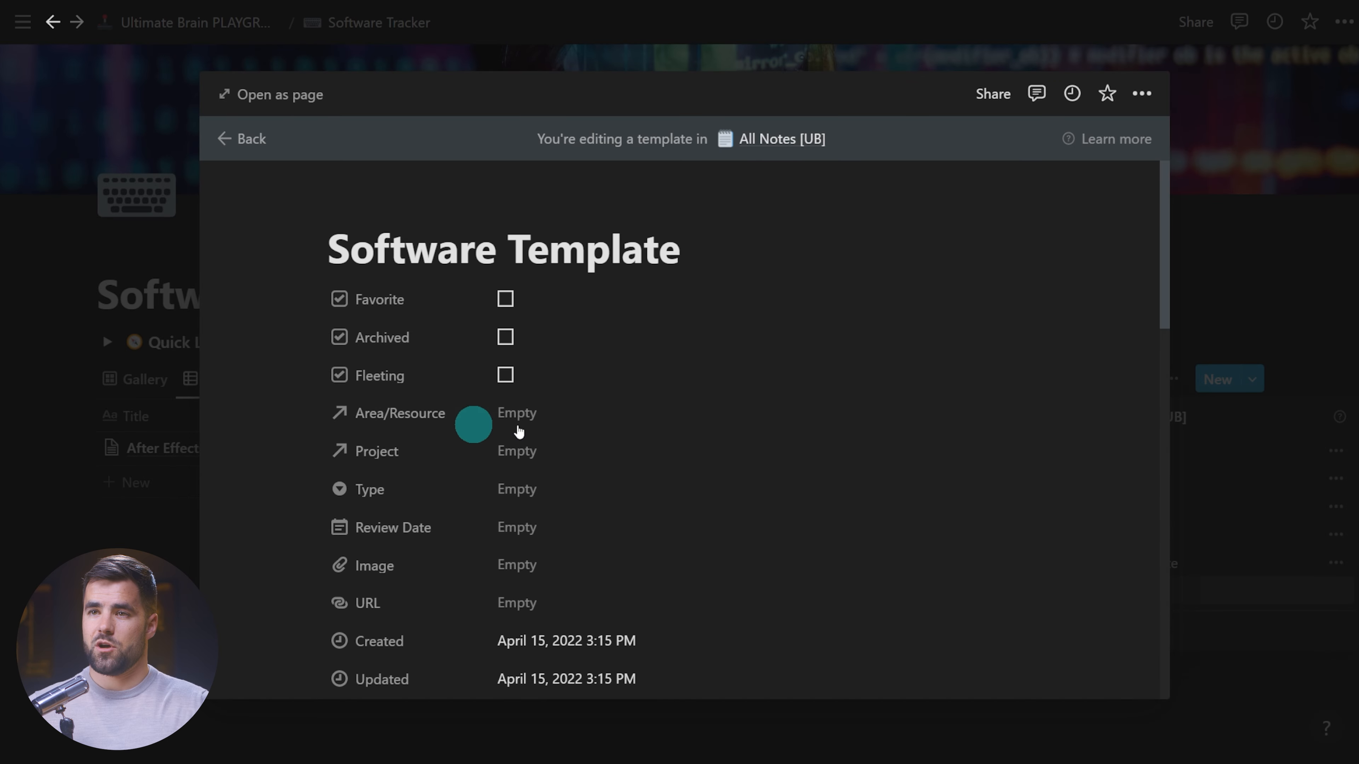
scroll(641, 433, "down", 15)
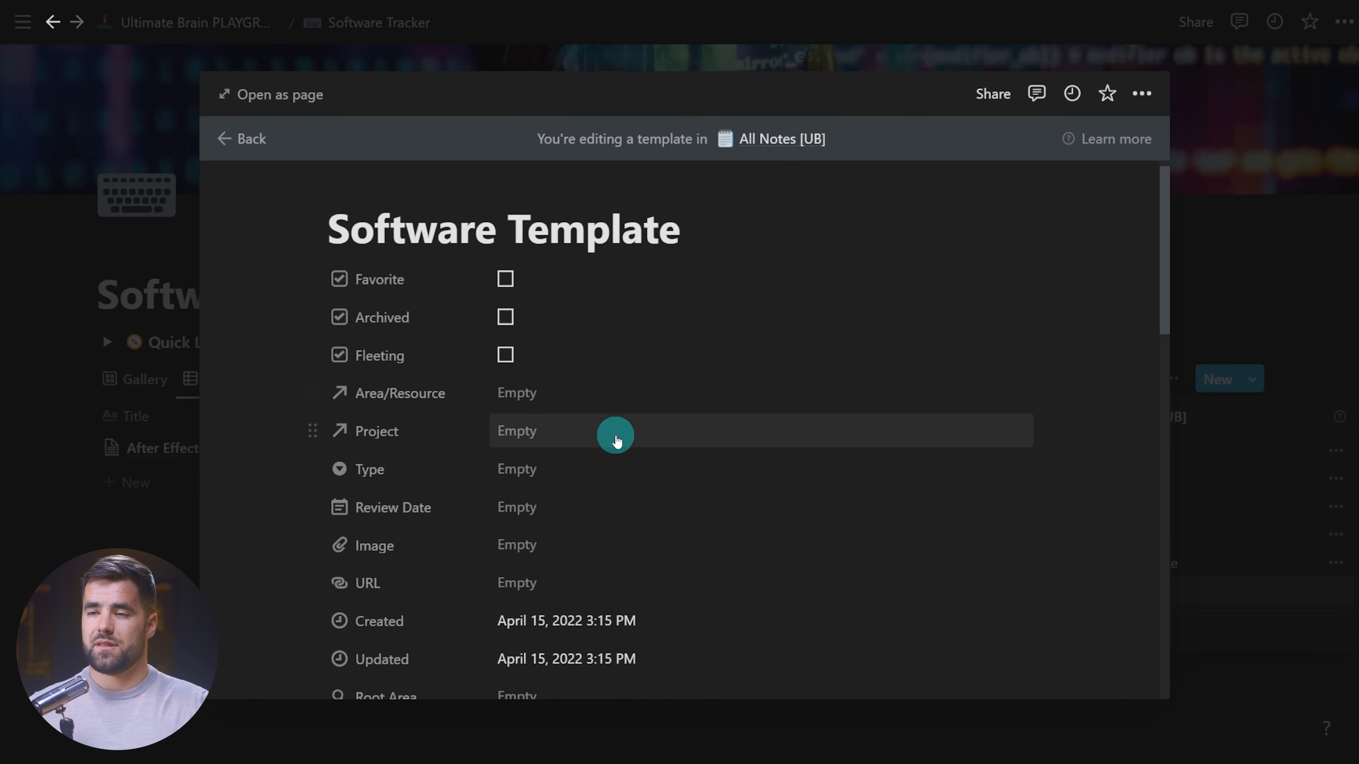
scroll(687, 433, "down", 3)
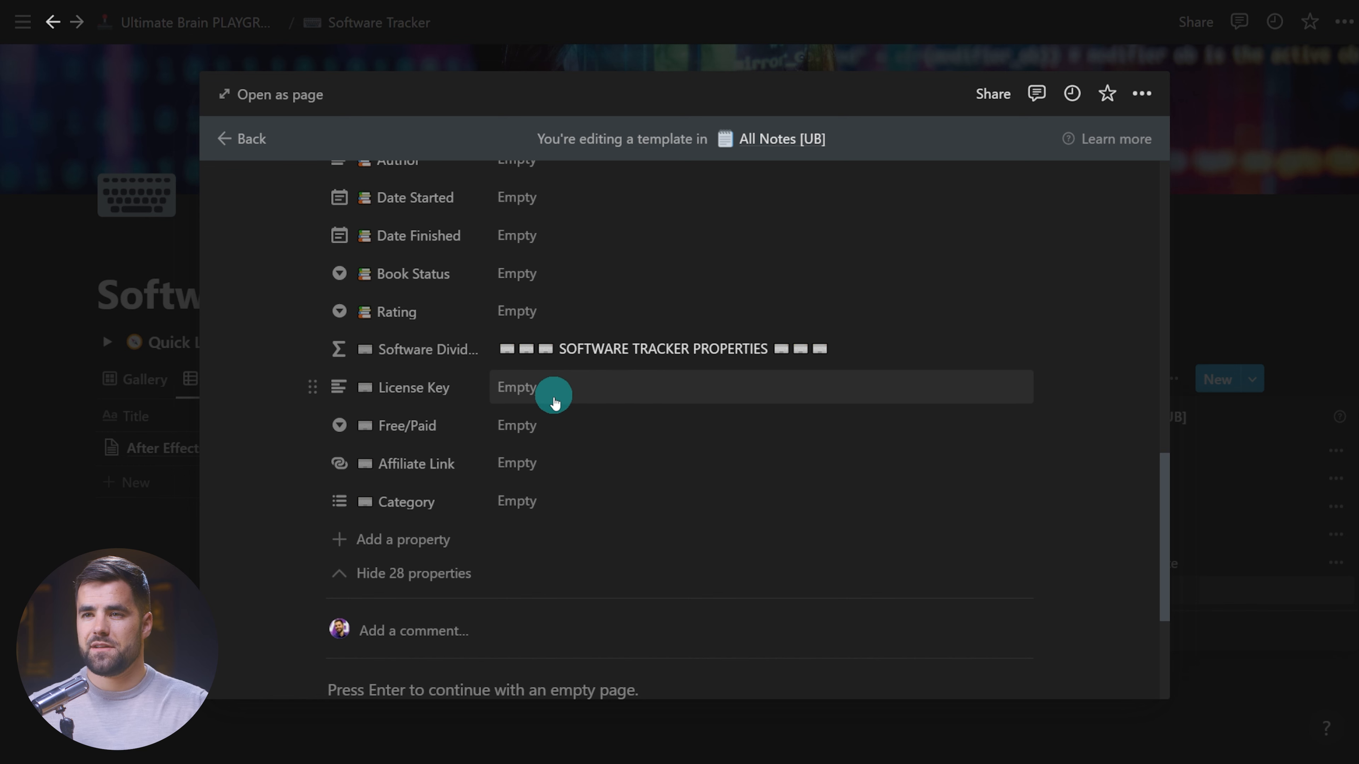
scroll(541, 488, "up", 1)
scroll(513, 493, "up", 3)
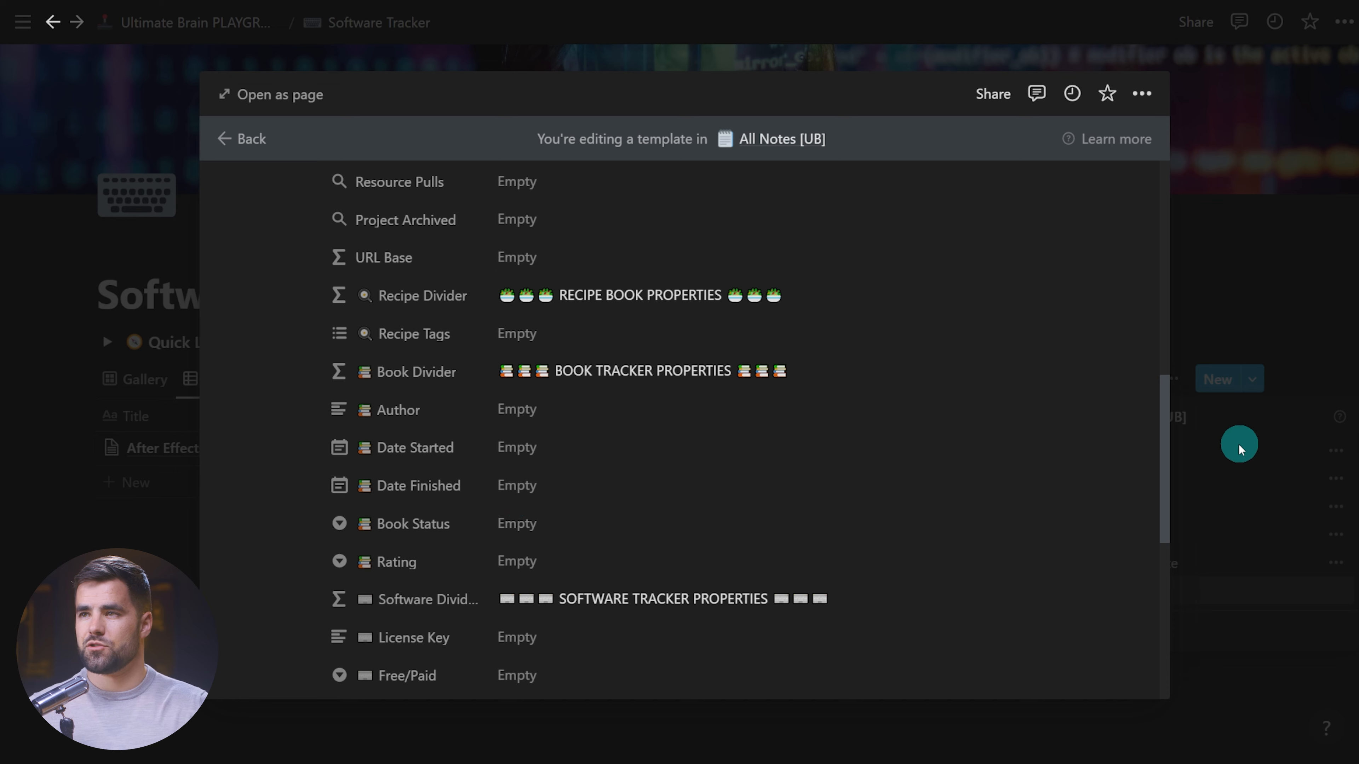
left_click(1239, 449)
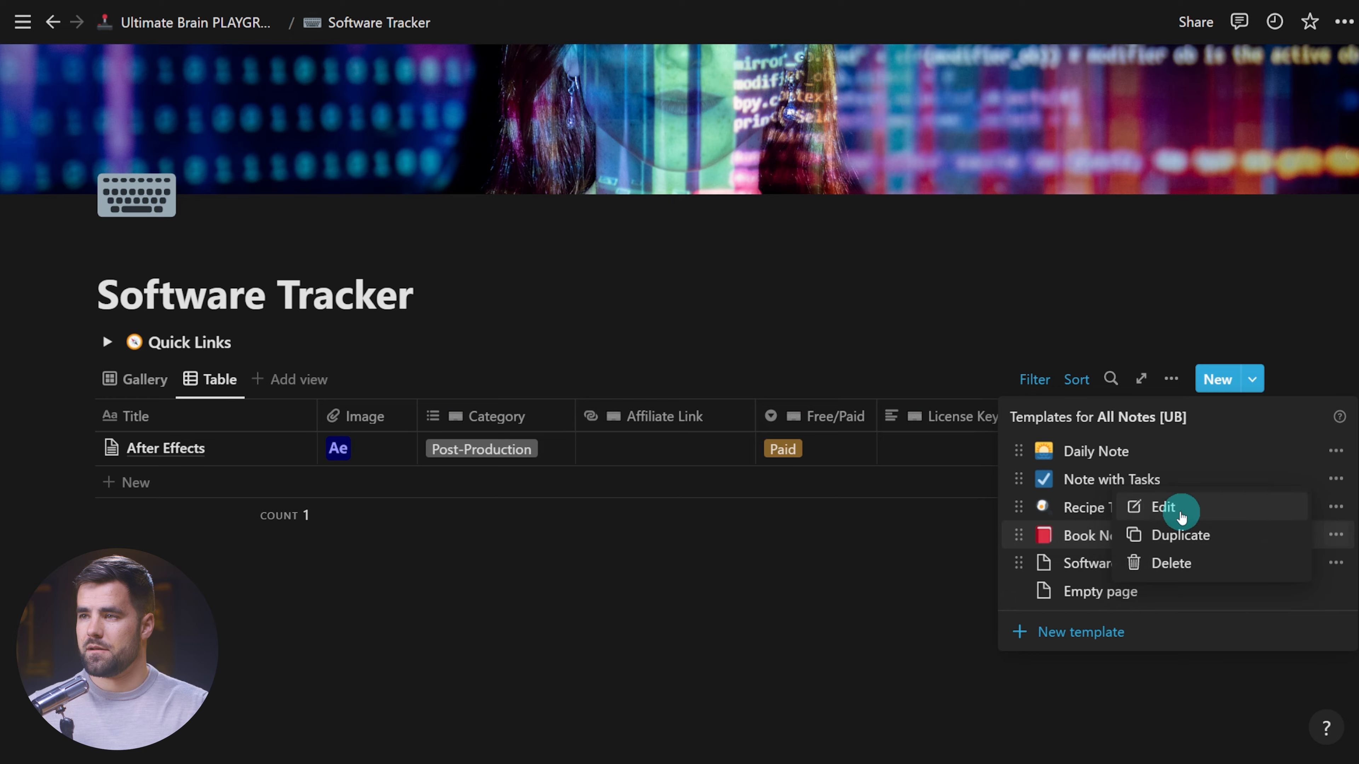
left_click(1179, 511)
scroll(706, 481, "down", 15)
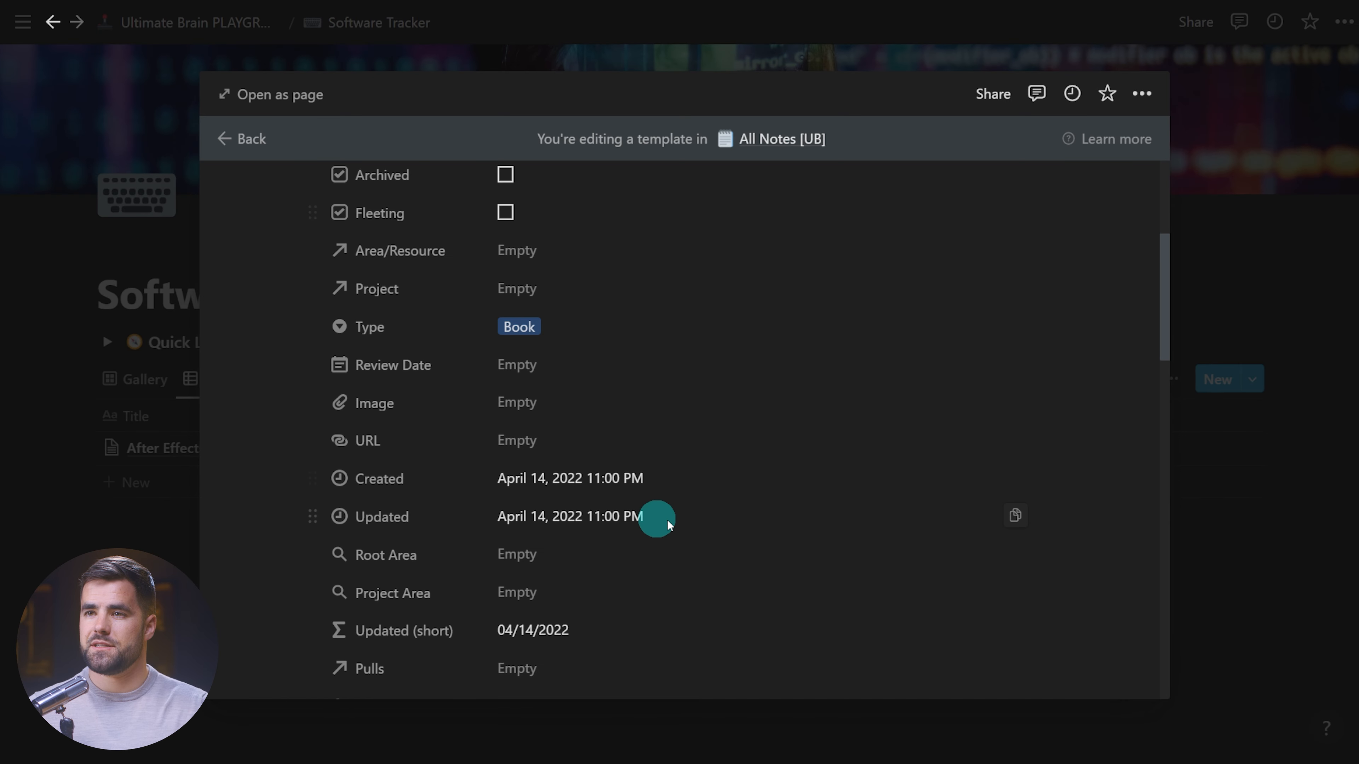
scroll(509, 389, "up", 3)
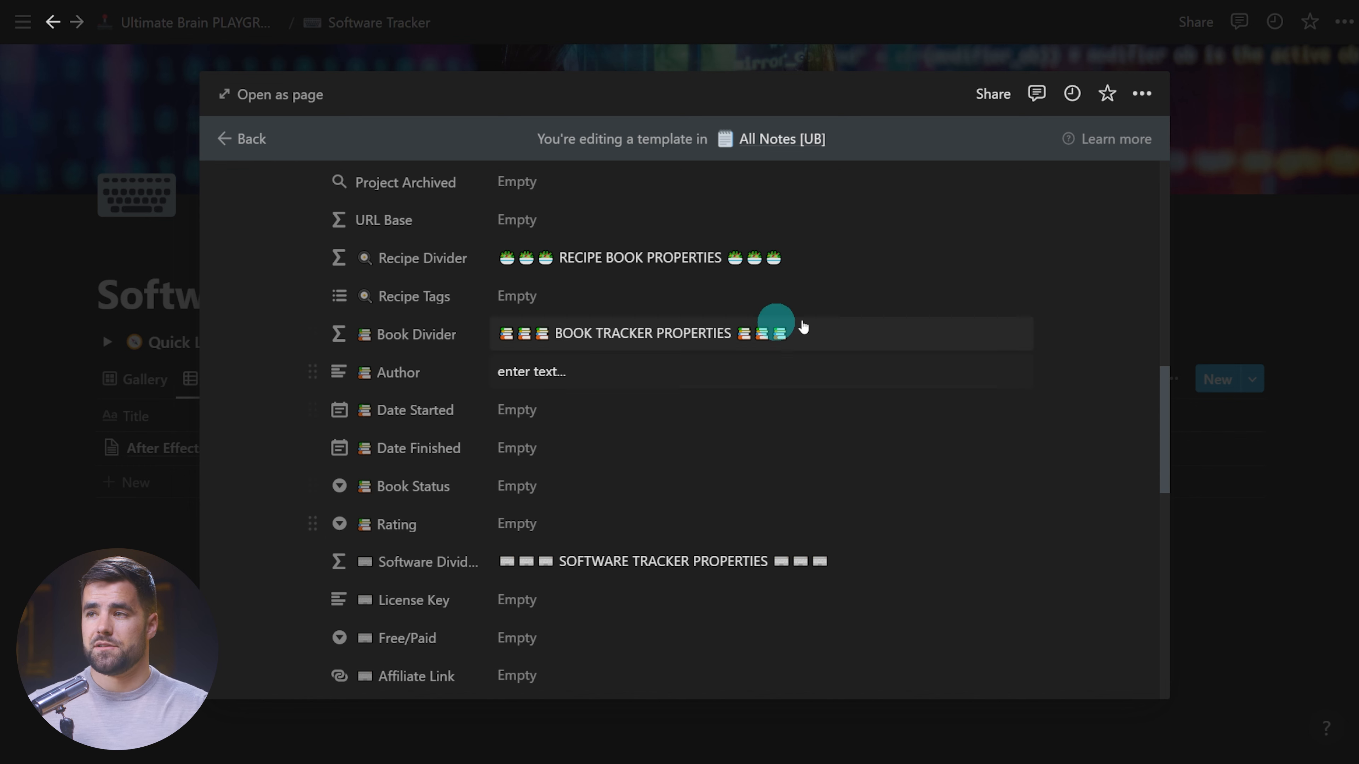
left_click(1241, 398)
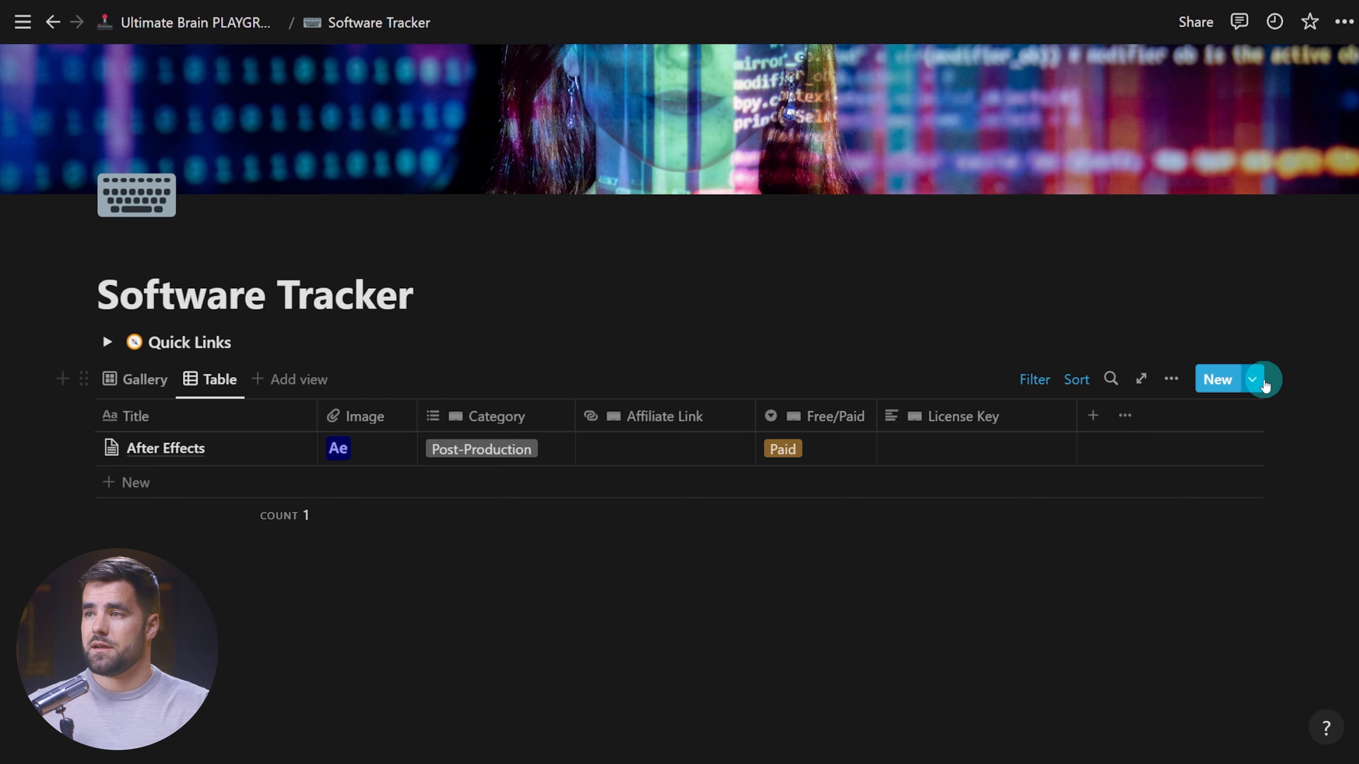
Reopen the Software Template for editing, with its extra properties collapsed, and give it the keyboard emoji as icon.
left_click(1252, 379)
left_click(1340, 568)
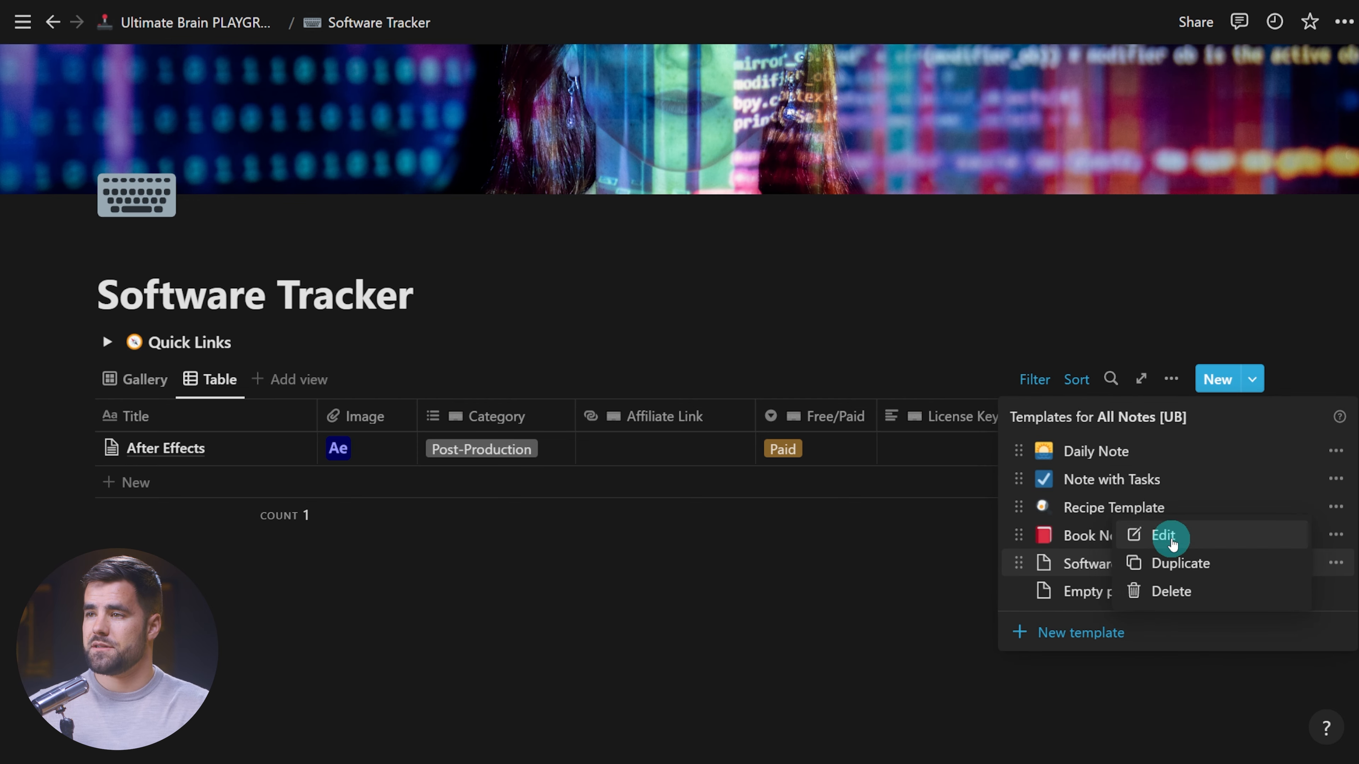
left_click(1173, 534)
scroll(775, 472, "down", 3)
scroll(773, 472, "down", 5)
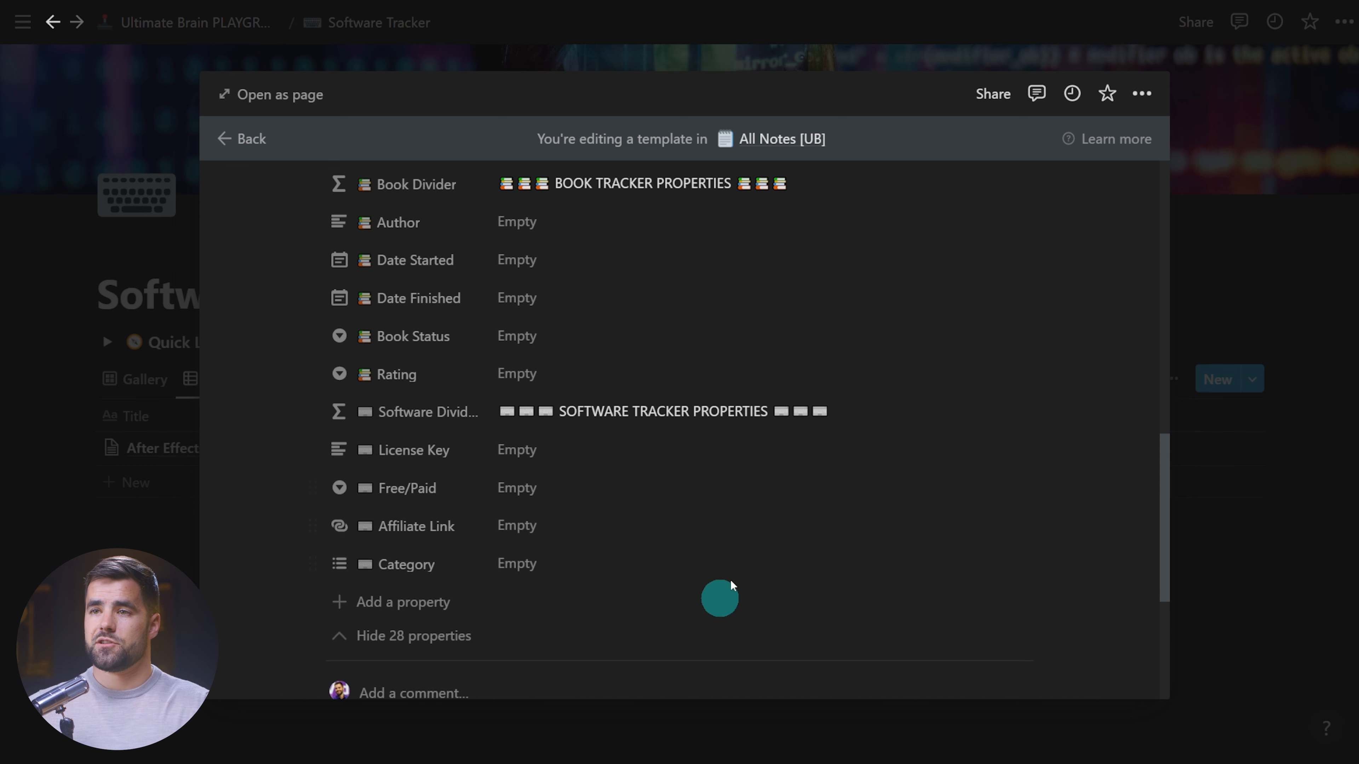
scroll(577, 482, "up", 1)
scroll(577, 482, "down", 3)
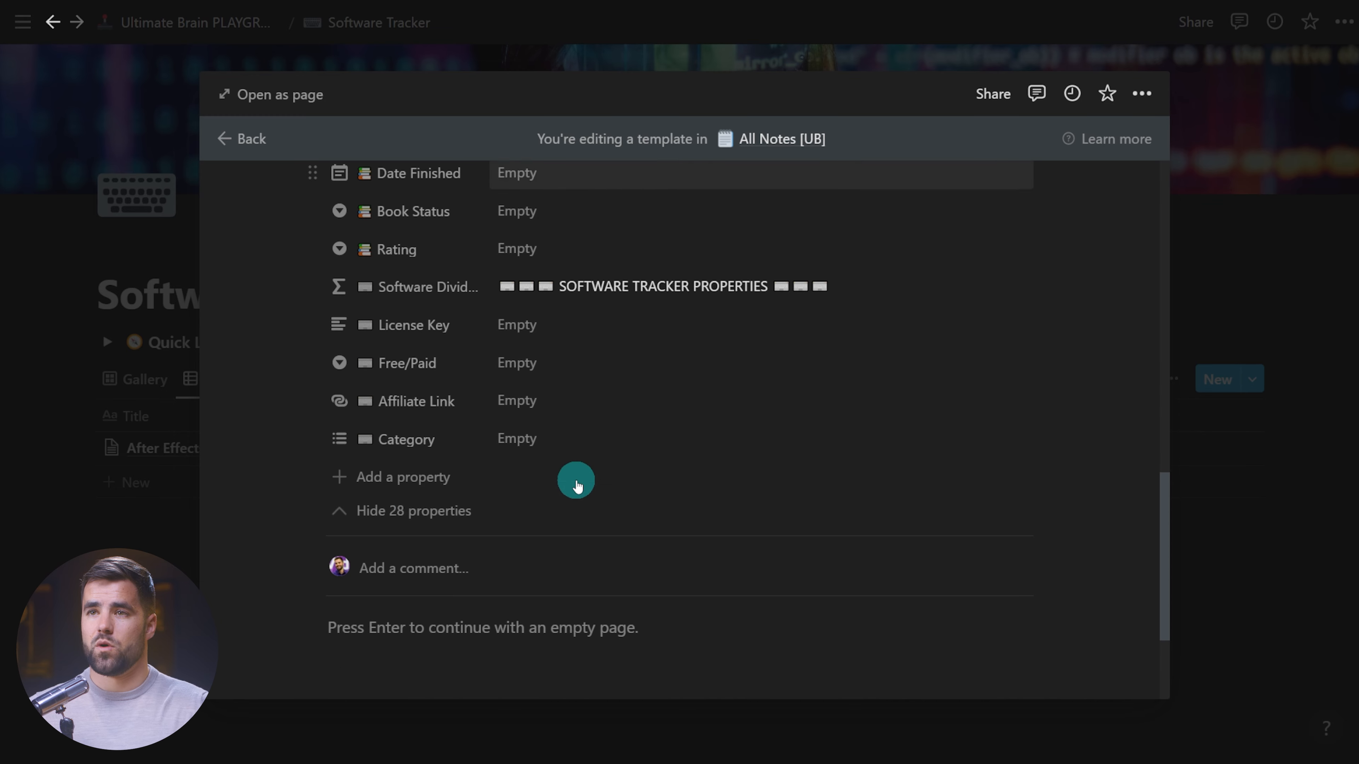
left_click(396, 508)
scroll(531, 434, "up", 2)
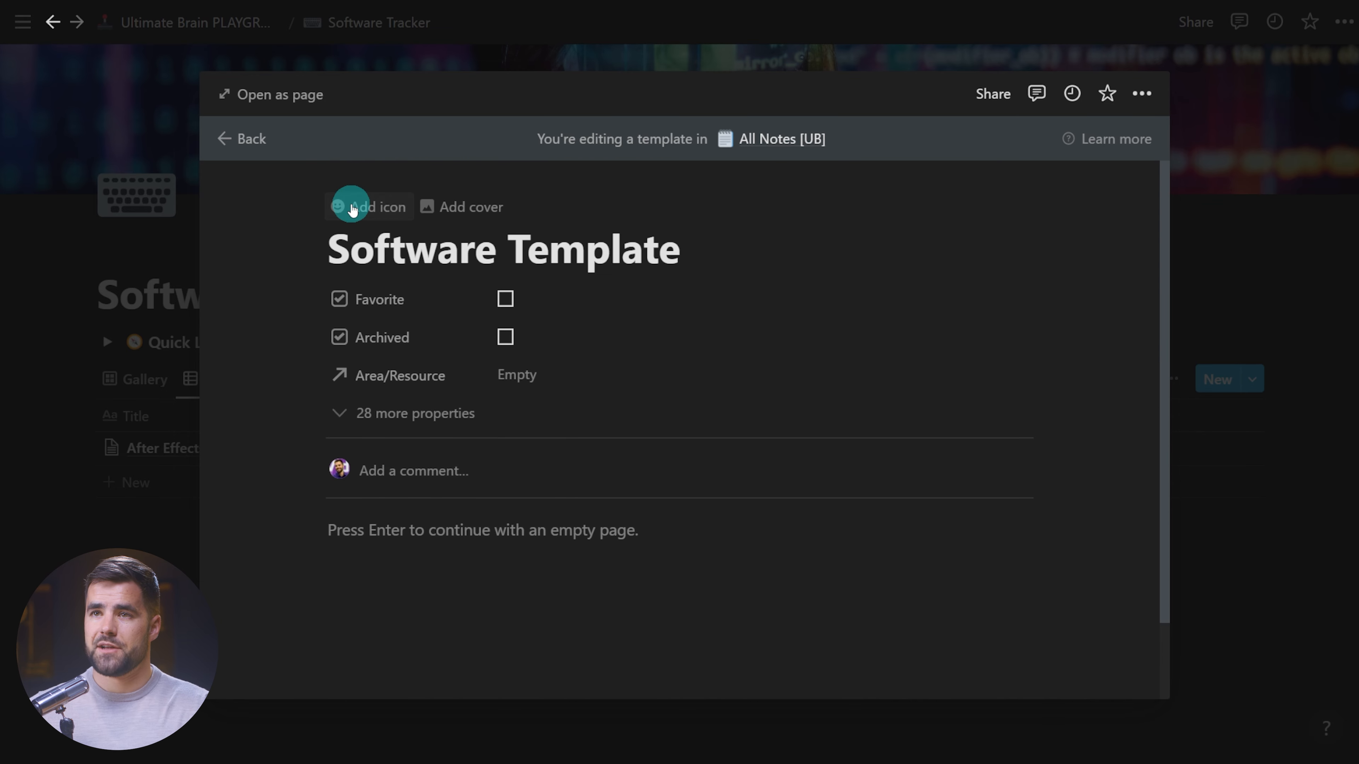
left_click(349, 206)
left_click(377, 324)
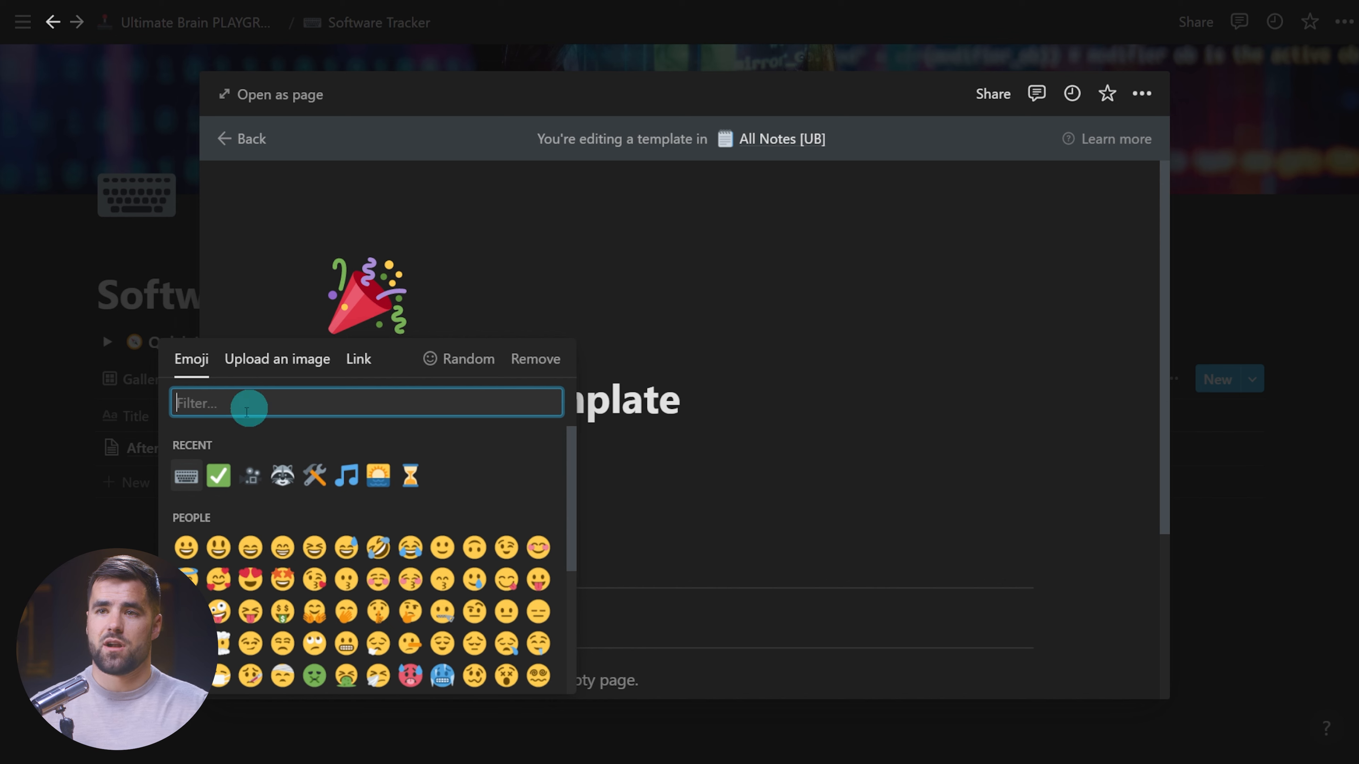
left_click(186, 476)
Add a Heading 2 reading Keyboard Shortcuts with a divider beneath it in the template body.
scroll(584, 435, "down", 4)
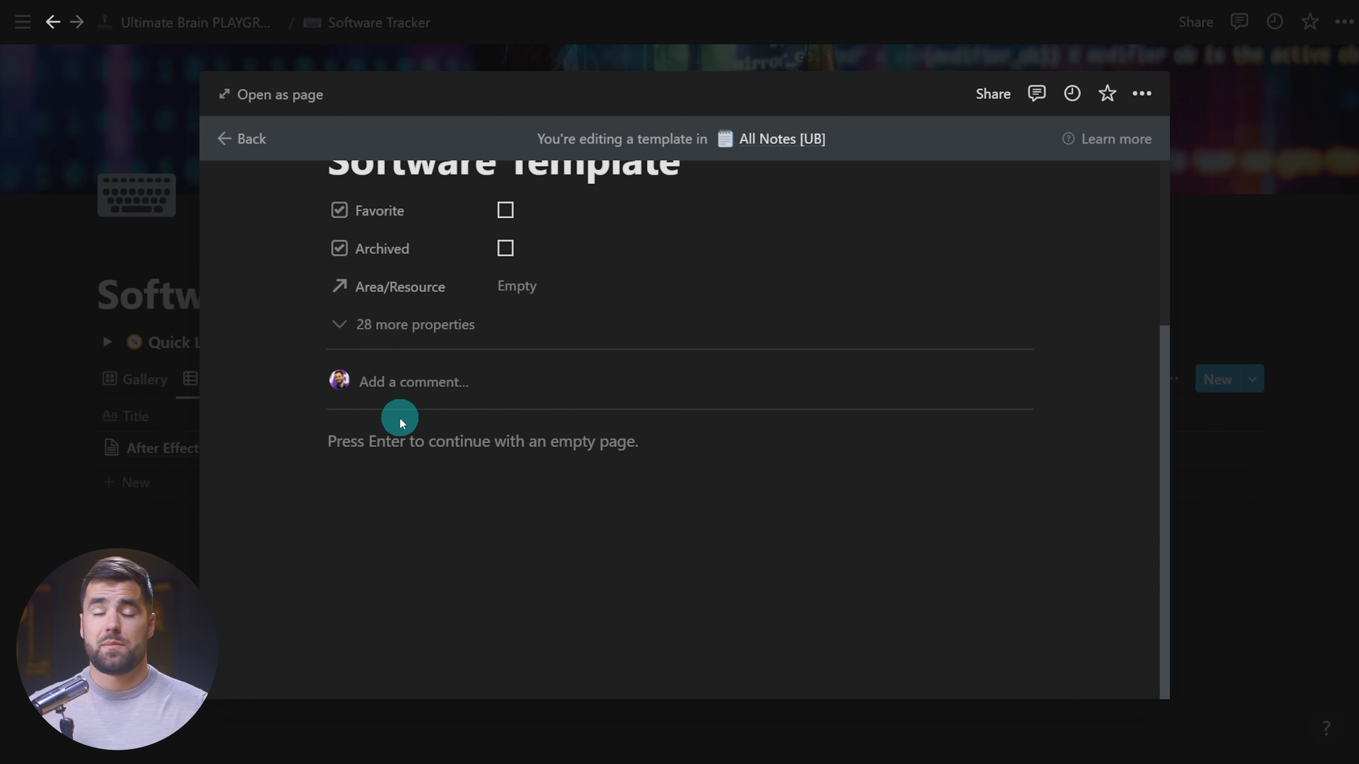
left_click(414, 452)
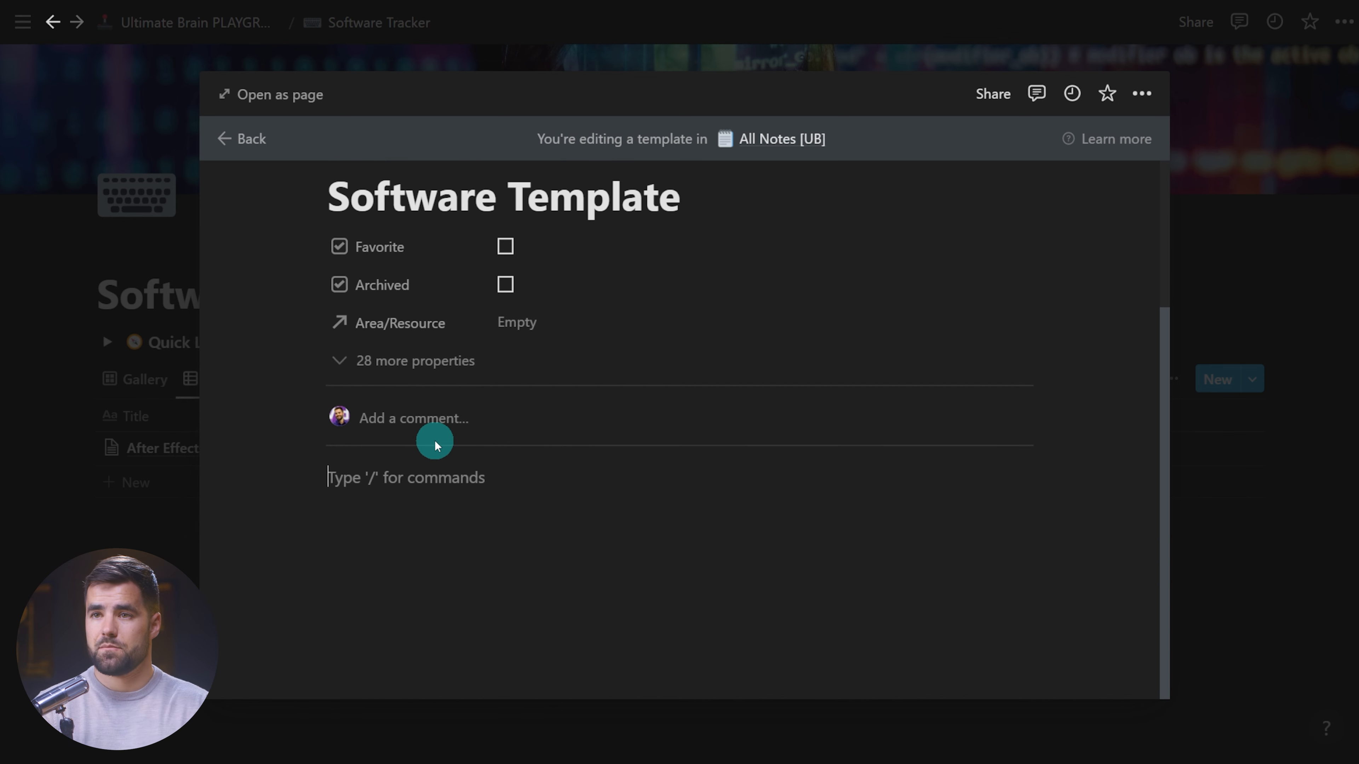
type("/")
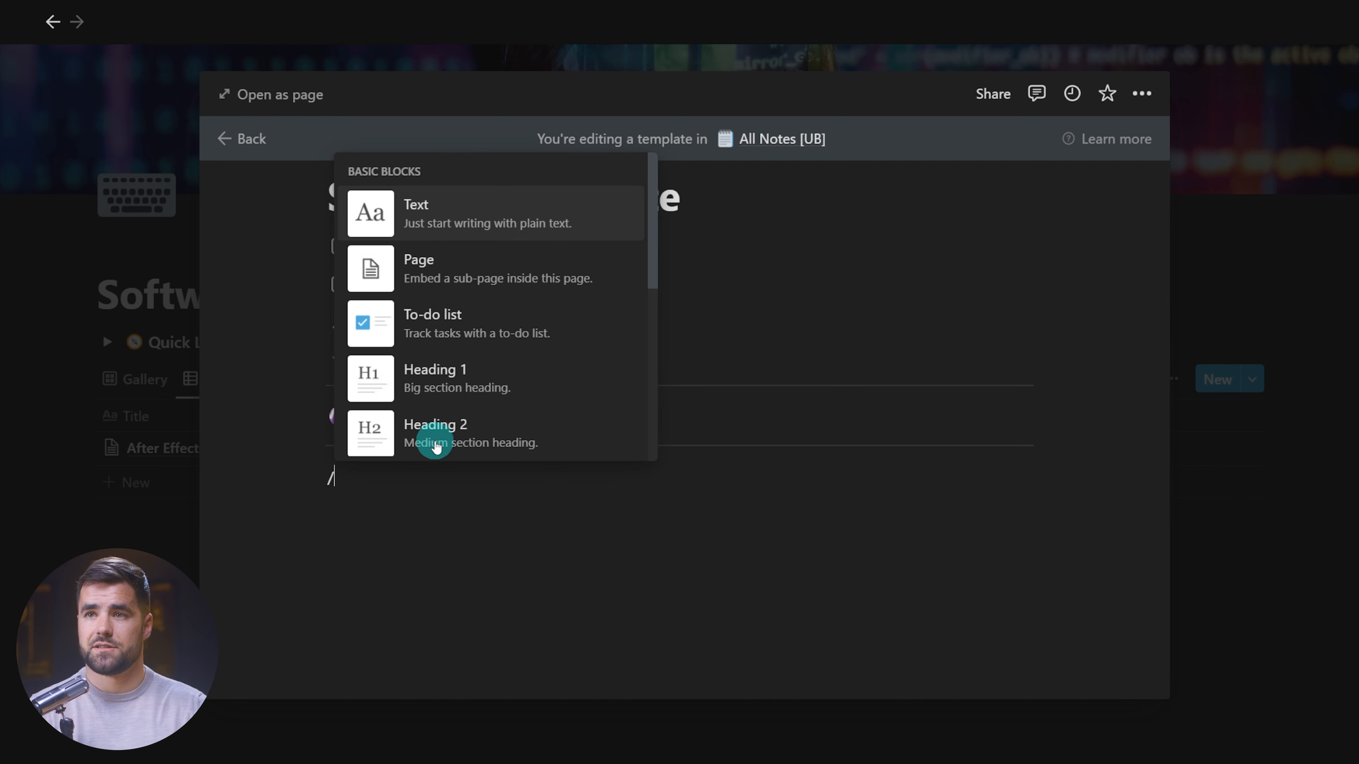
type("h2")
key("Return")
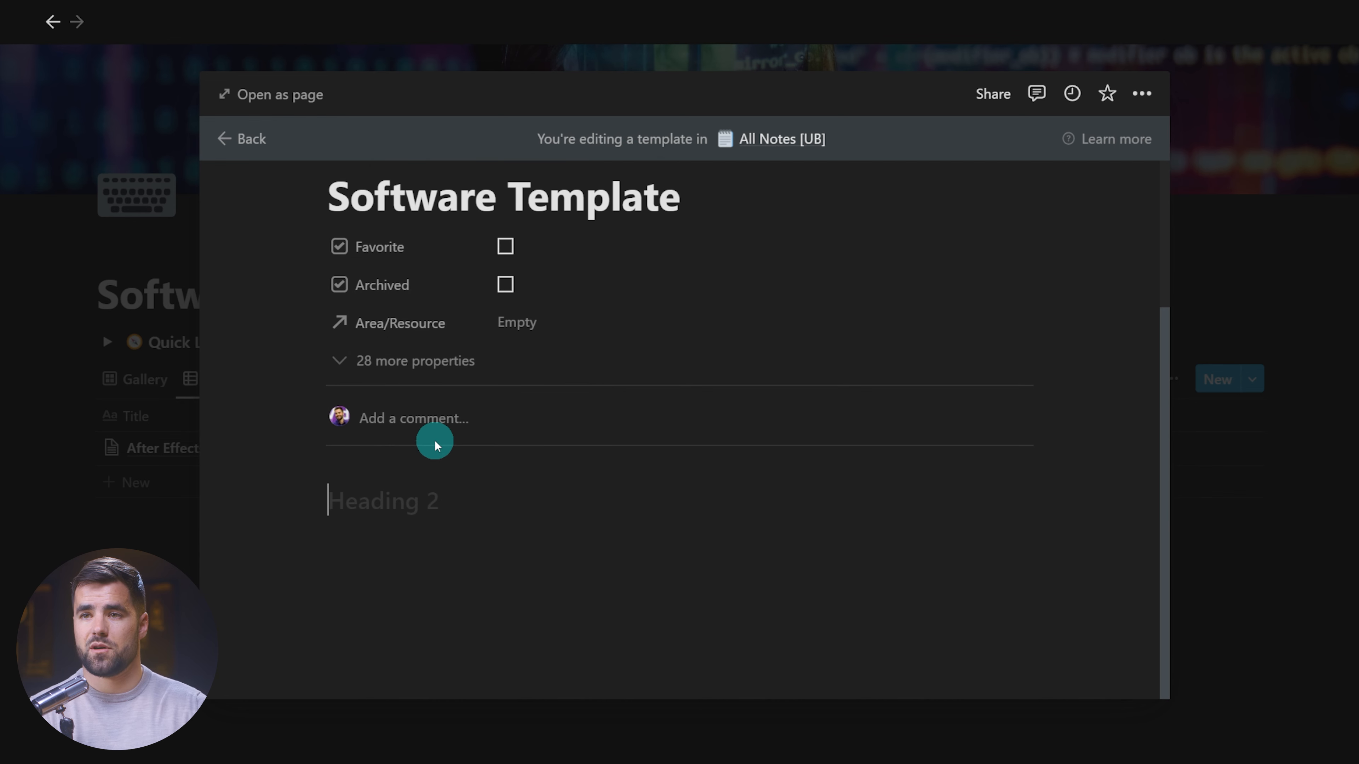
type("Keyboard Shor")
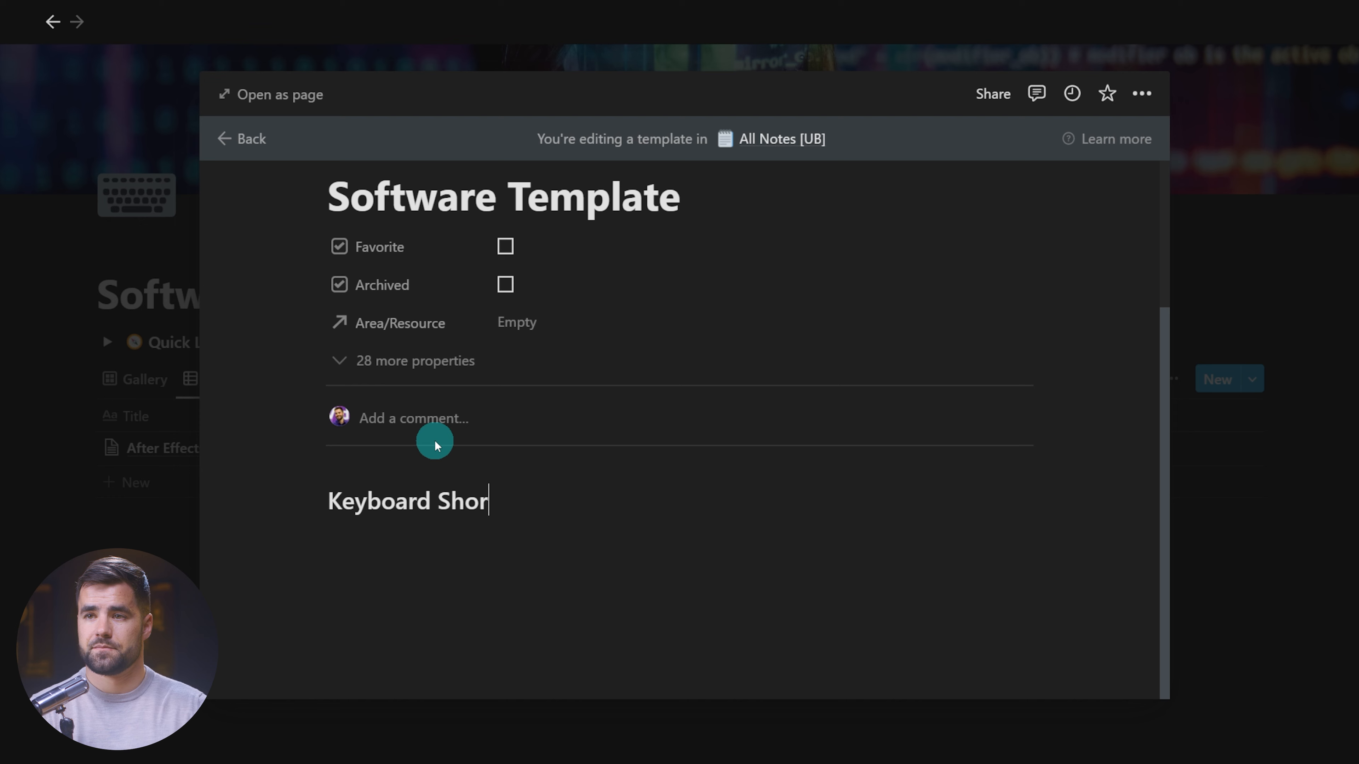
type("tcuts")
key("Return")
Add Heading 2 sections named Quick Tips and Favorite Plugins below Keyboard Shortcuts, each with a divider beneath.
type("/h2")
key("Return")
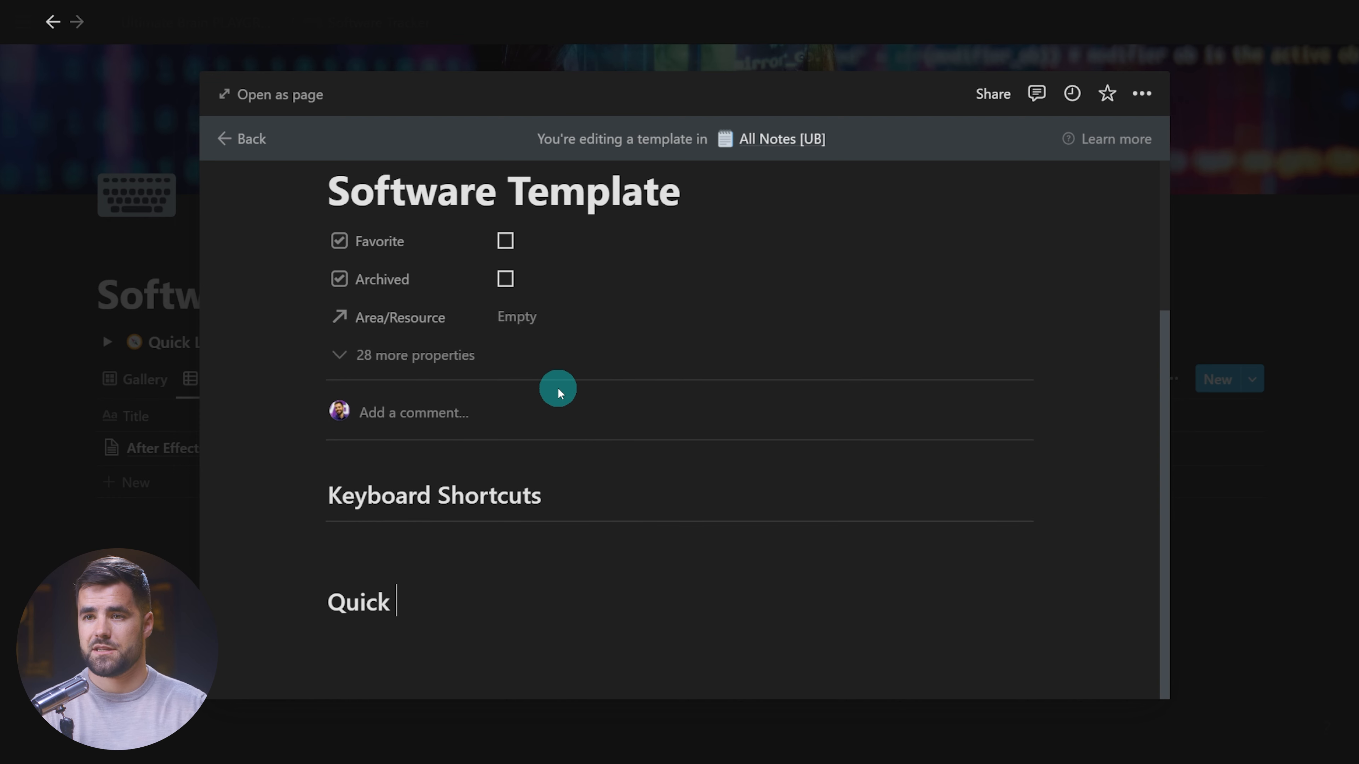
key("Return")
type("/h2")
key("Return")
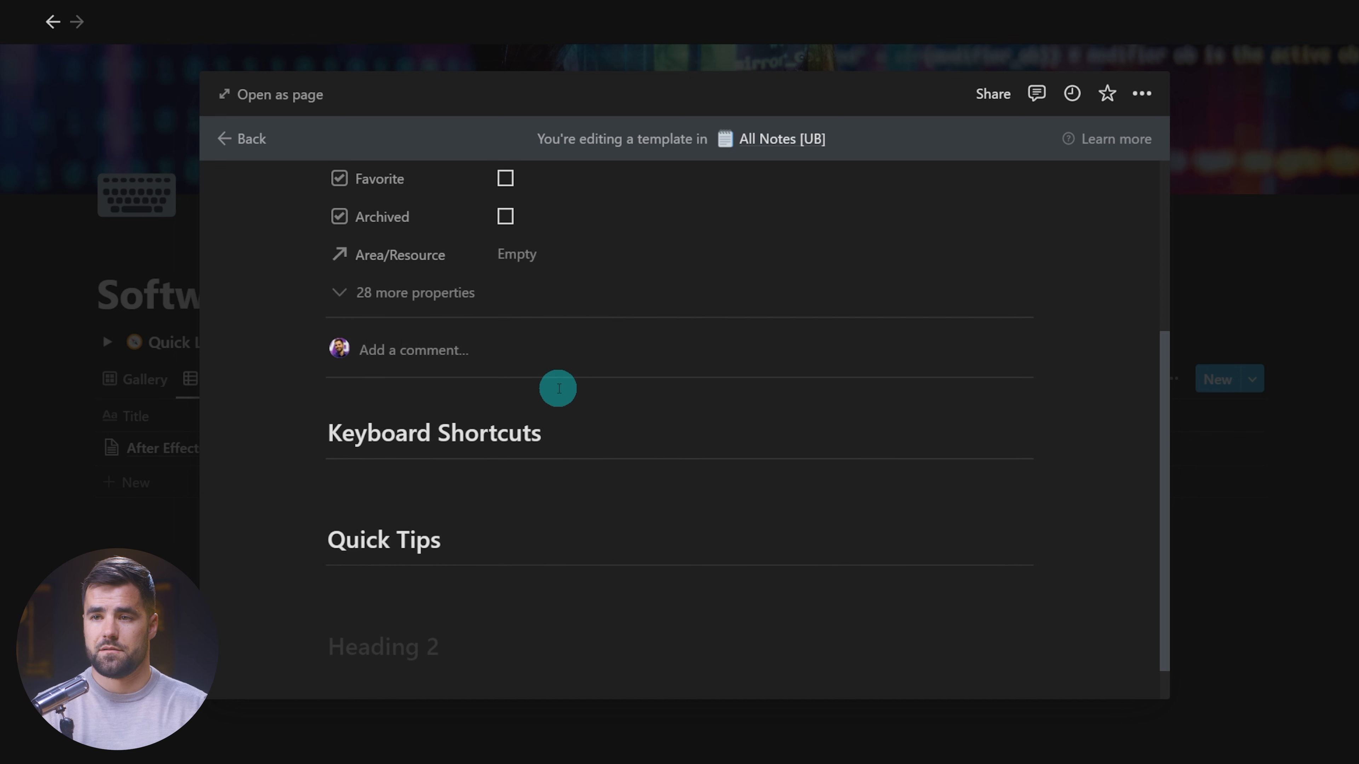
type("Favorite Plugins")
key("Return")
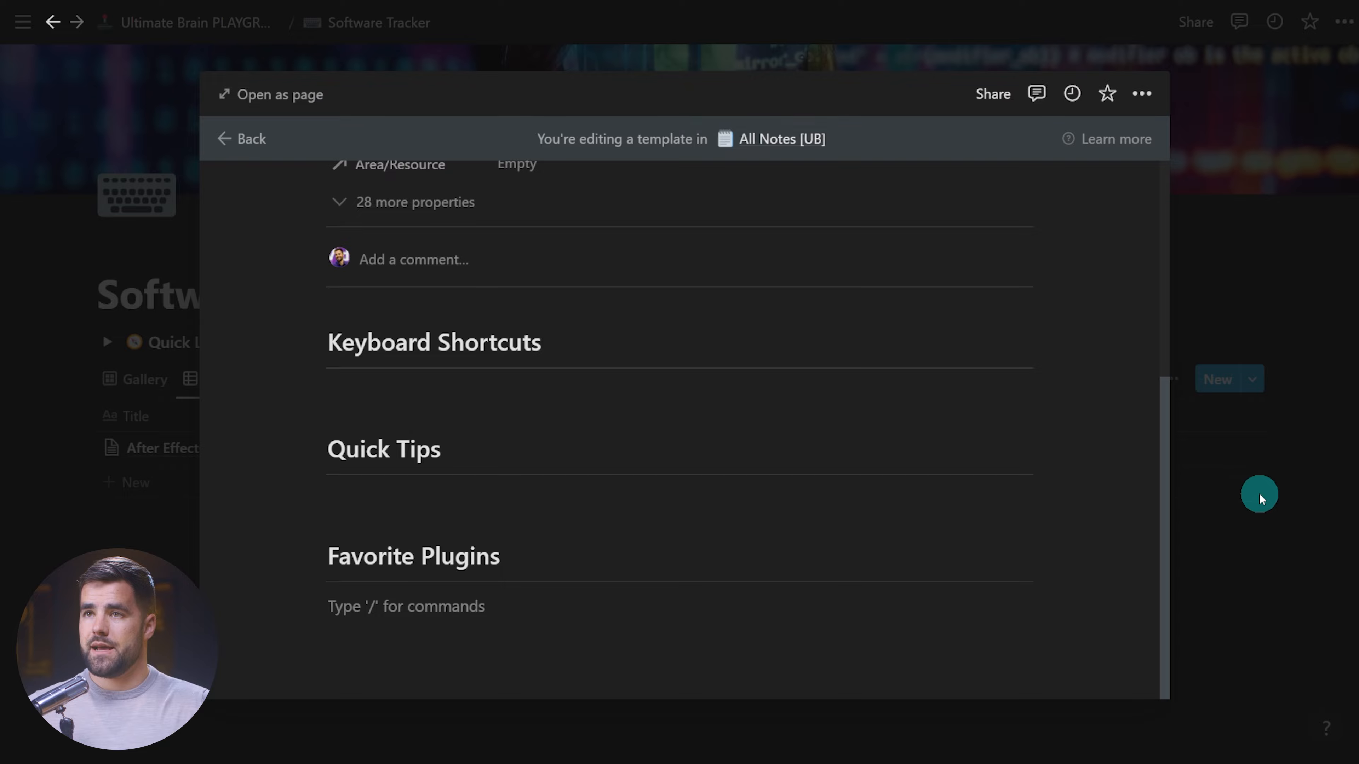
Leave the template editor and add a new entry titled Notion to the Software Tracker table.
left_click(1259, 495)
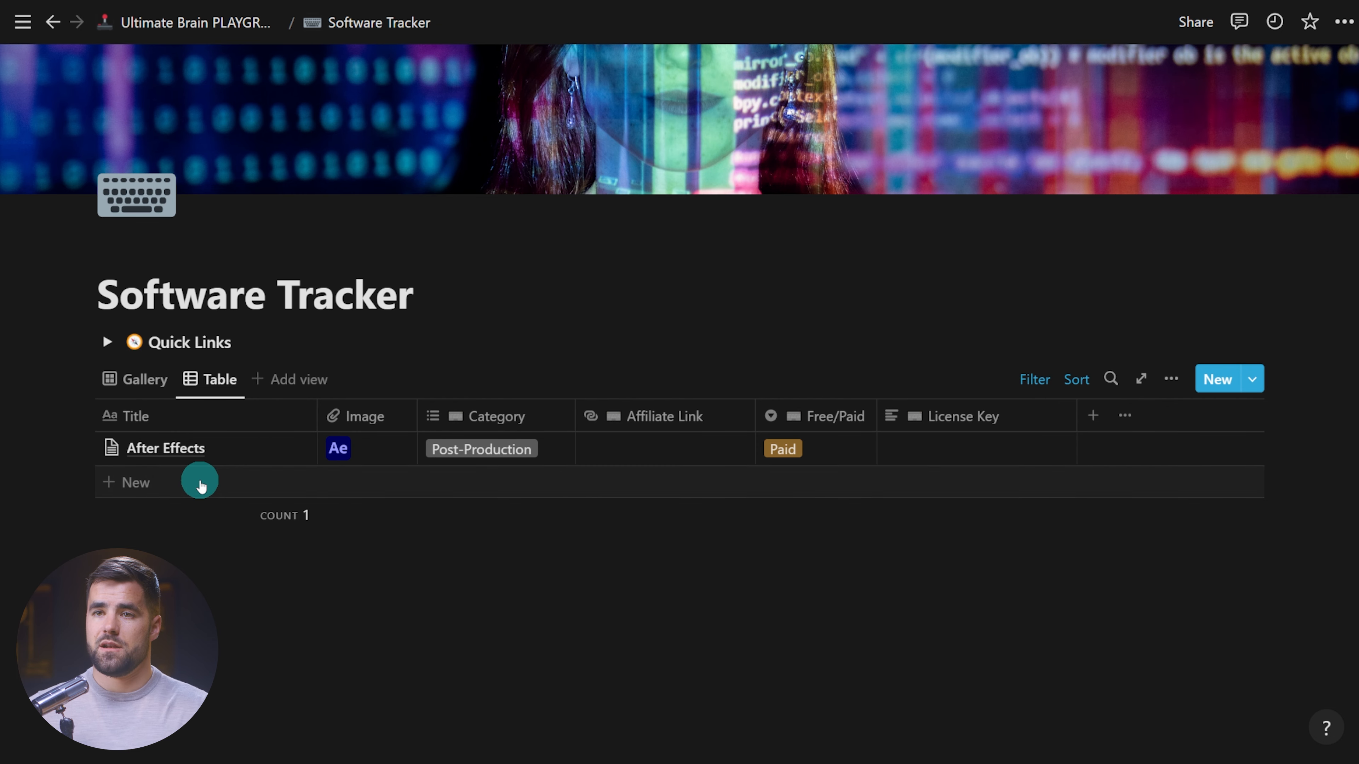
left_click(200, 482)
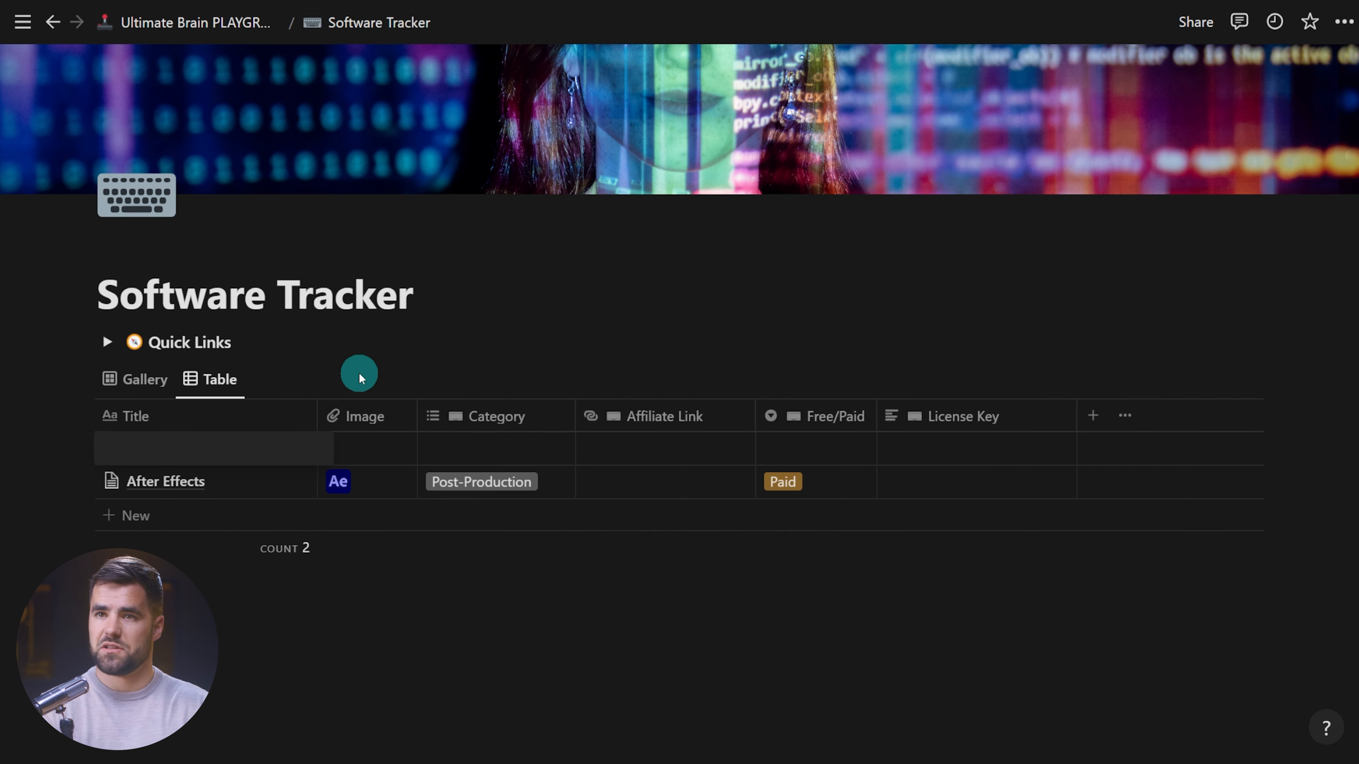
type("Notion")
key("Tab")
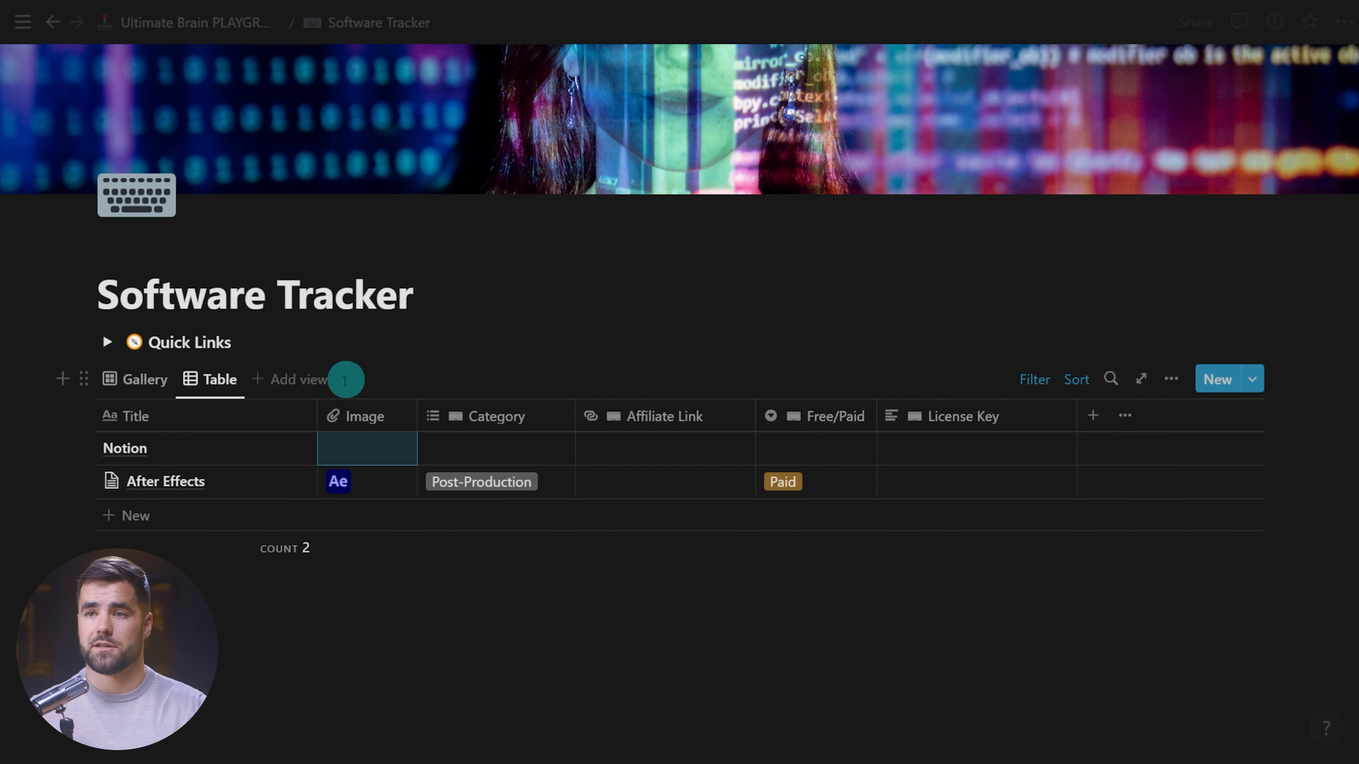
Open the Notion entry, apply the Software Template to it, check its sections, and return to the table.
left_click(285, 449)
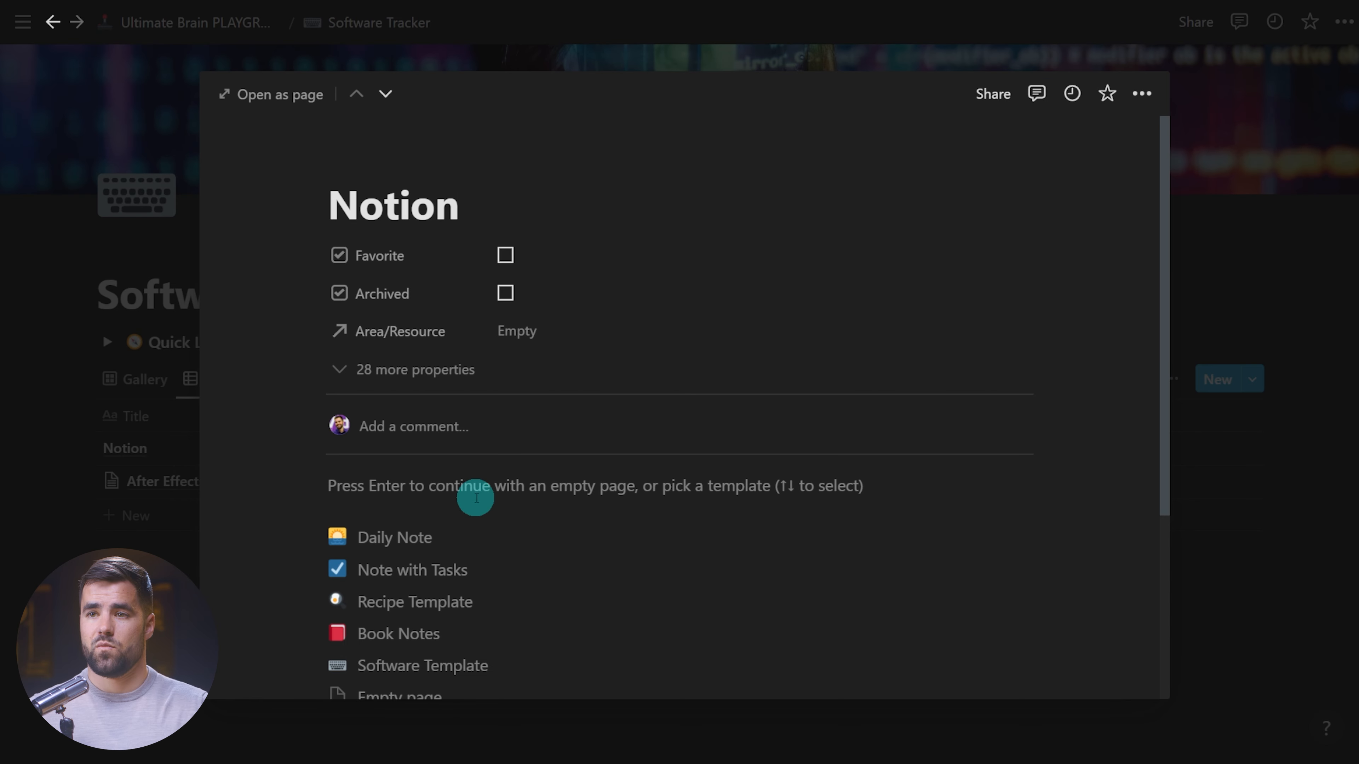
scroll(474, 498, "down", 2)
left_click(479, 537)
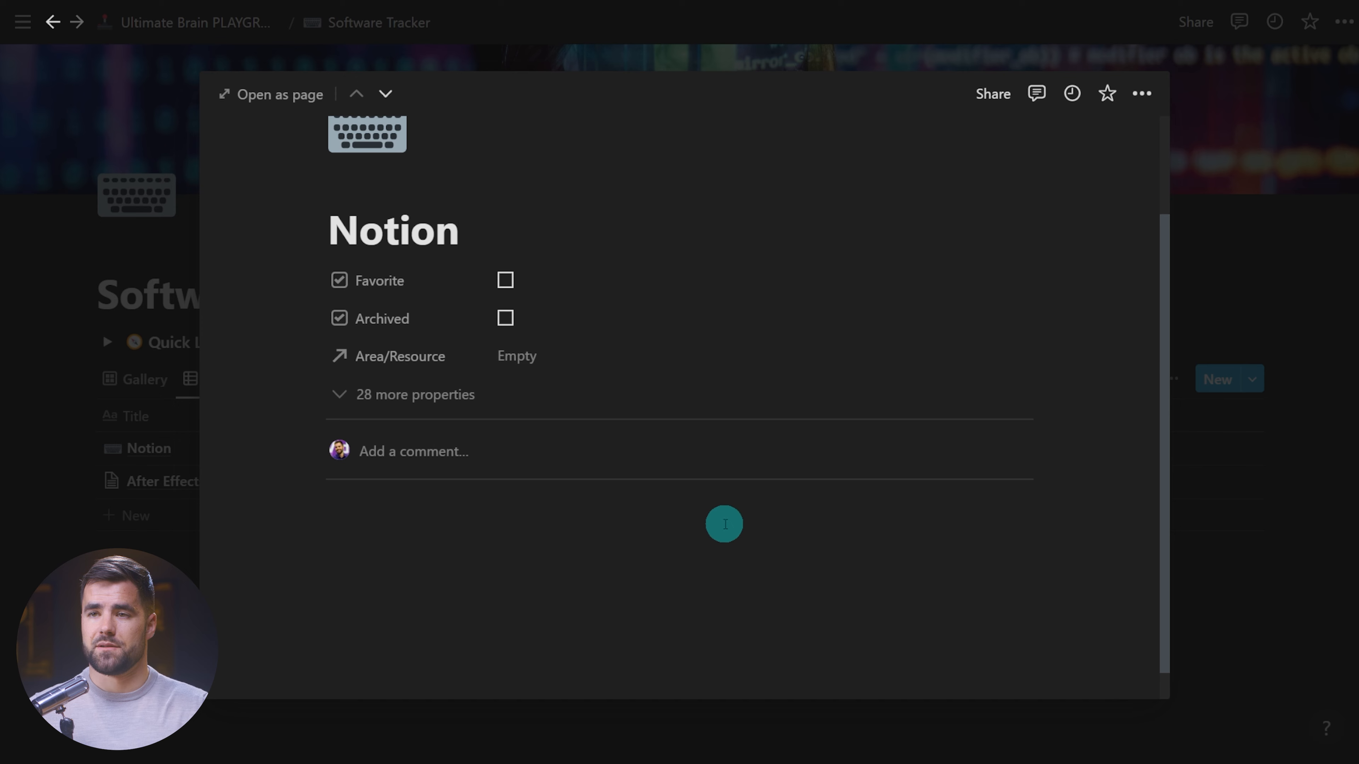
scroll(579, 294, "down", 3)
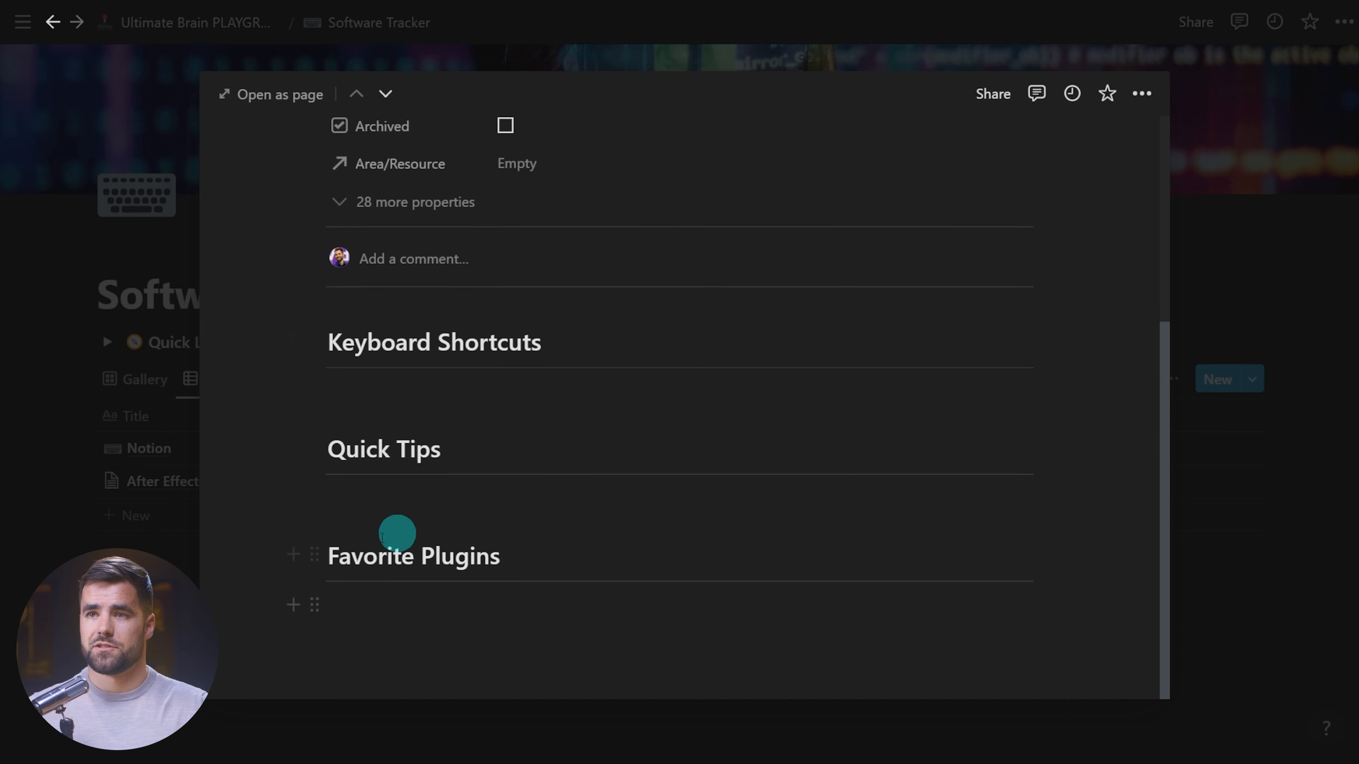
left_click(1227, 530)
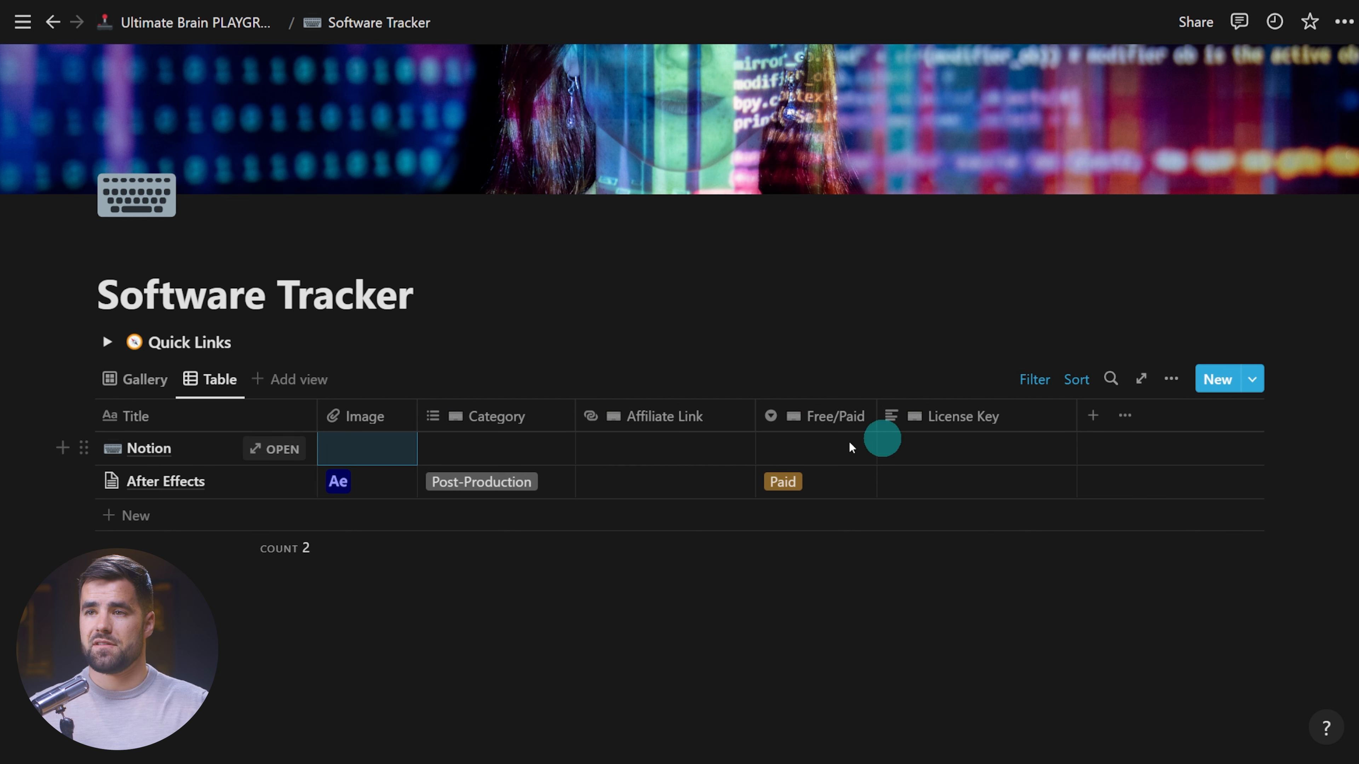
Create the category option Productivity and assign it to the Notion entry.
left_click(491, 450)
type("Produc")
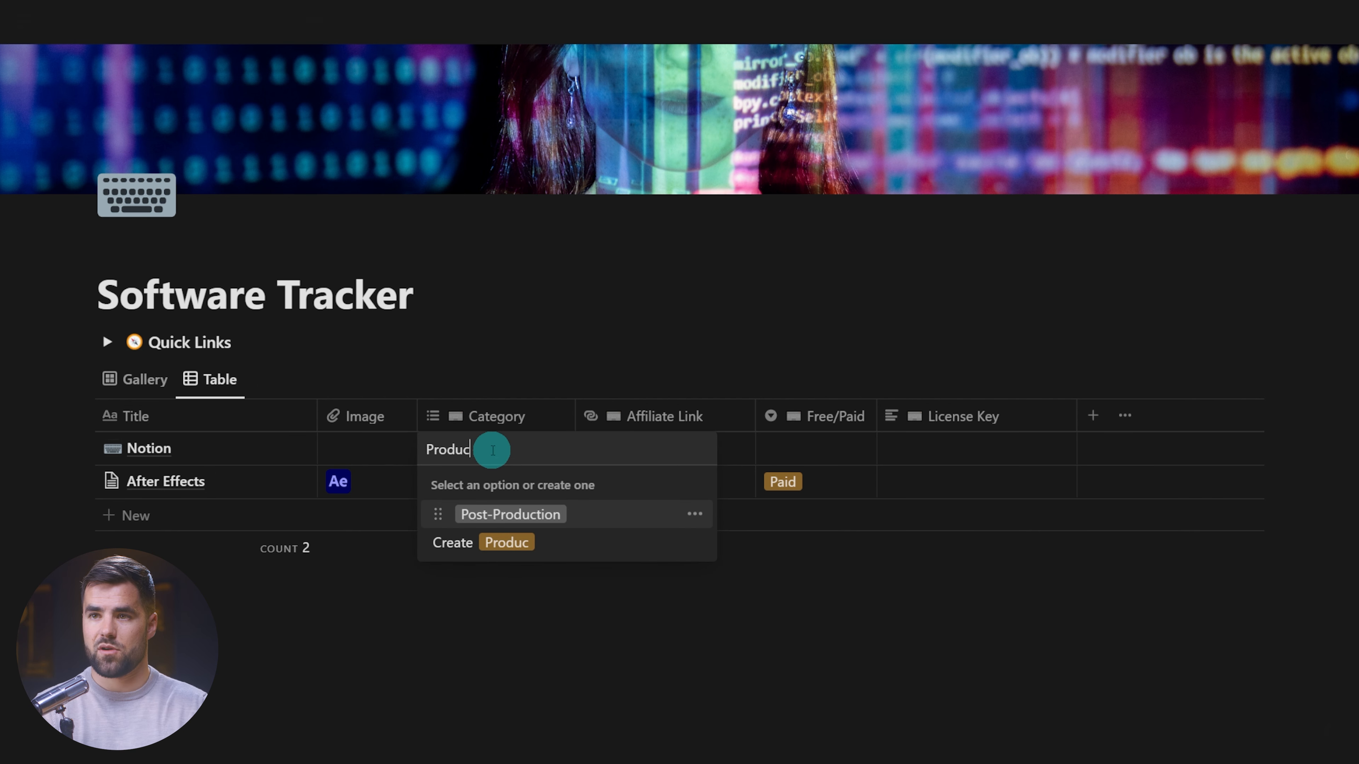
type("tivity")
key("Return")
Fill in the Notion entry's affiliate link and set its Free/Paid property to Free.
left_click(707, 446)
left_click(709, 445)
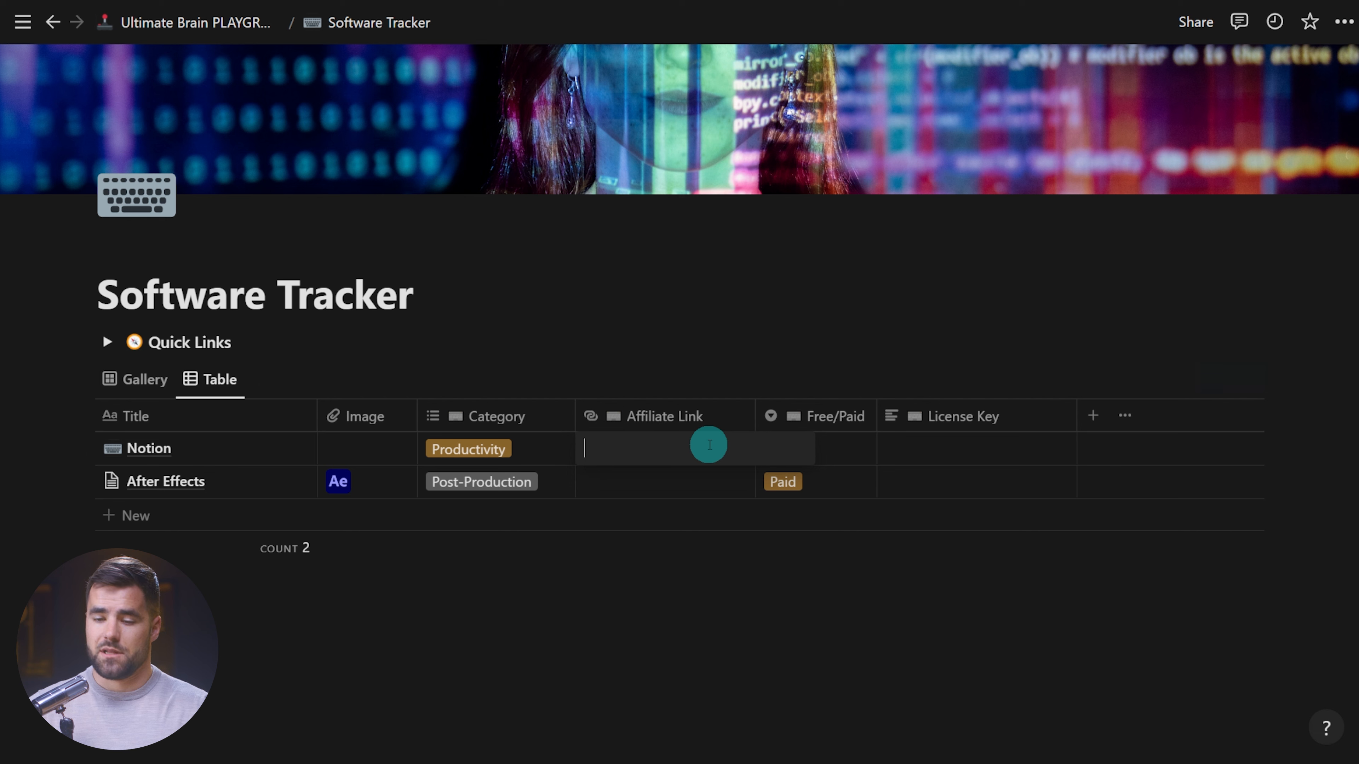
type("notions")
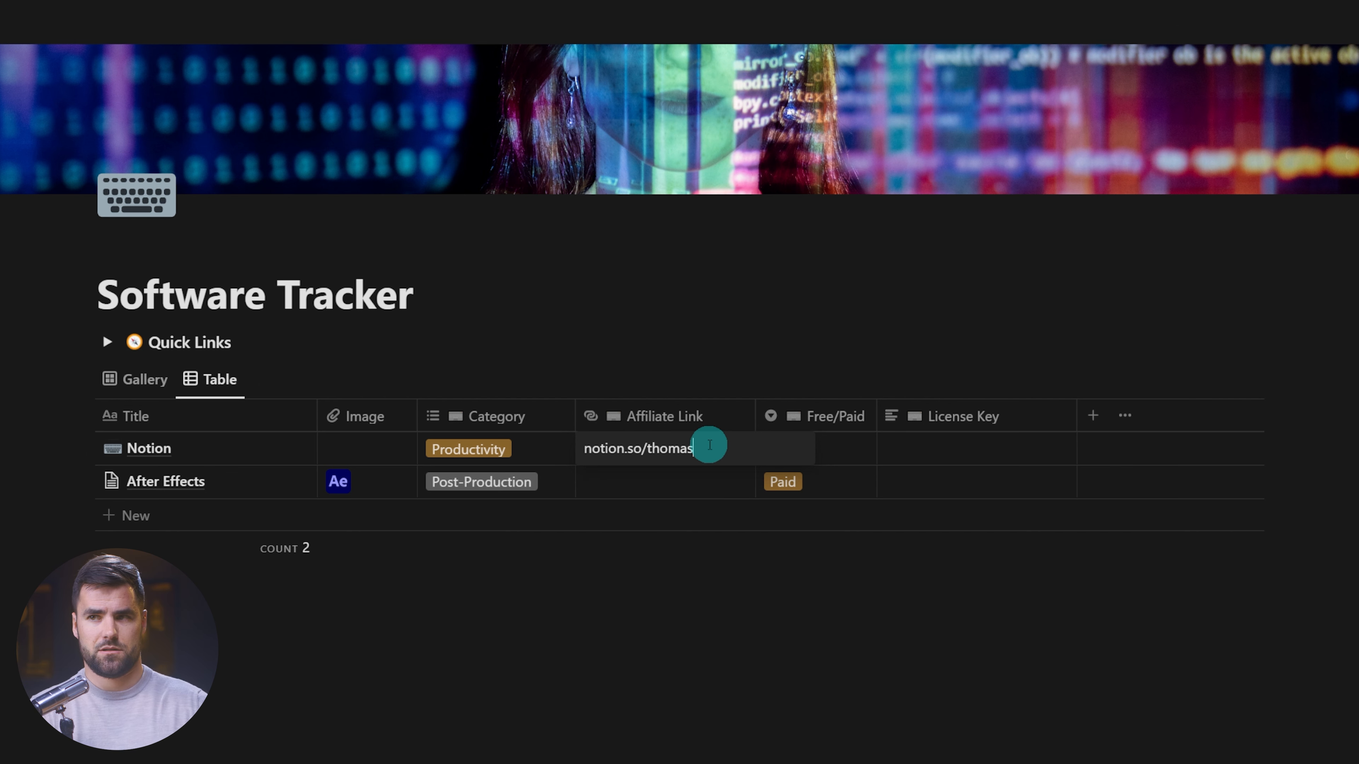
left_click(813, 449)
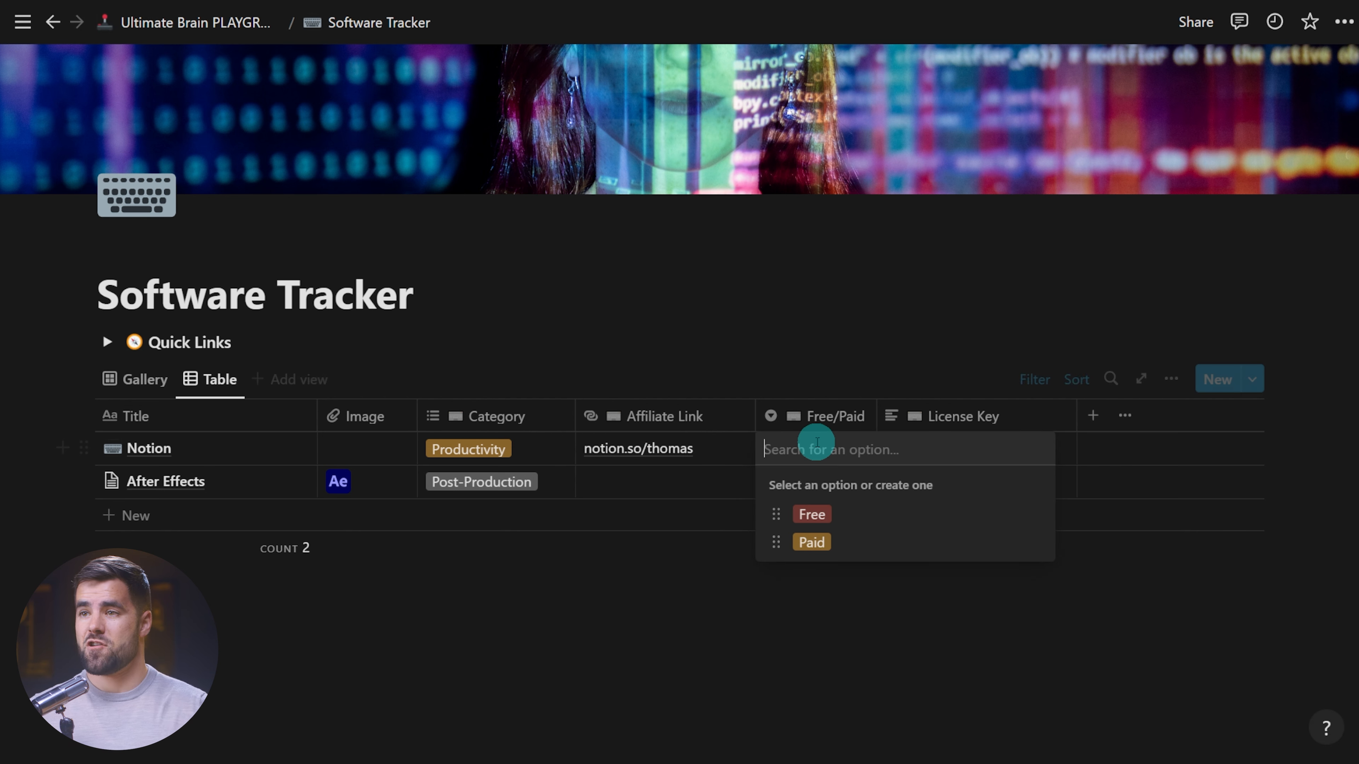
left_click(814, 514)
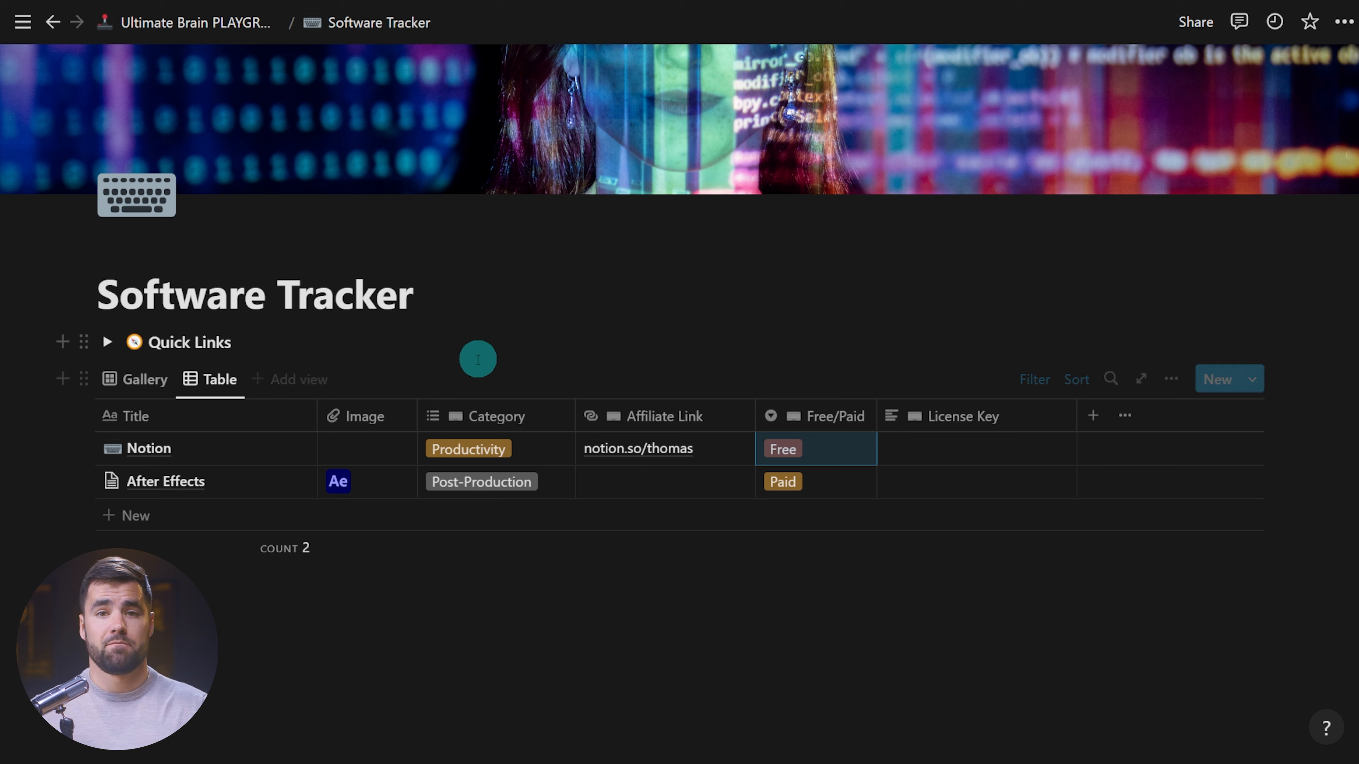
Duplicate the Table view and name the copy Free.
left_click(209, 393)
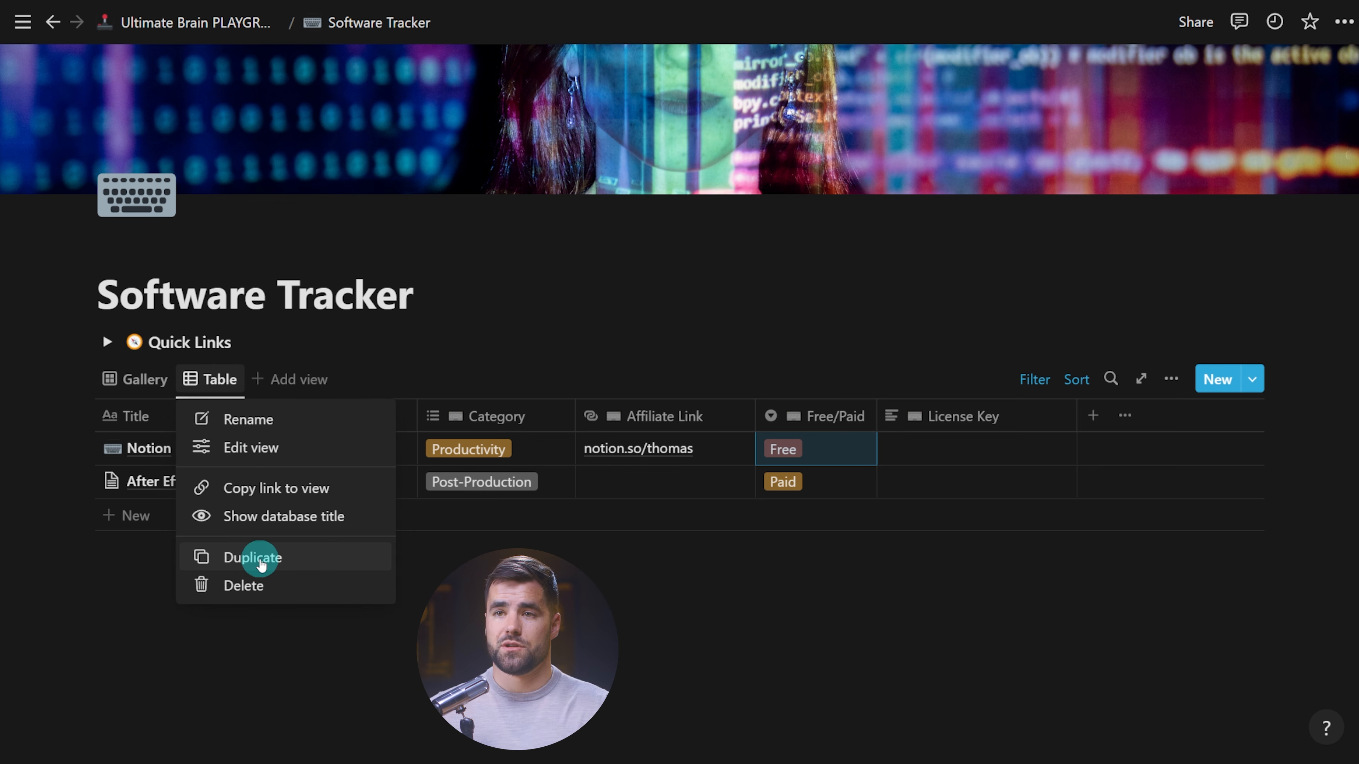
left_click(261, 559)
type("Free")
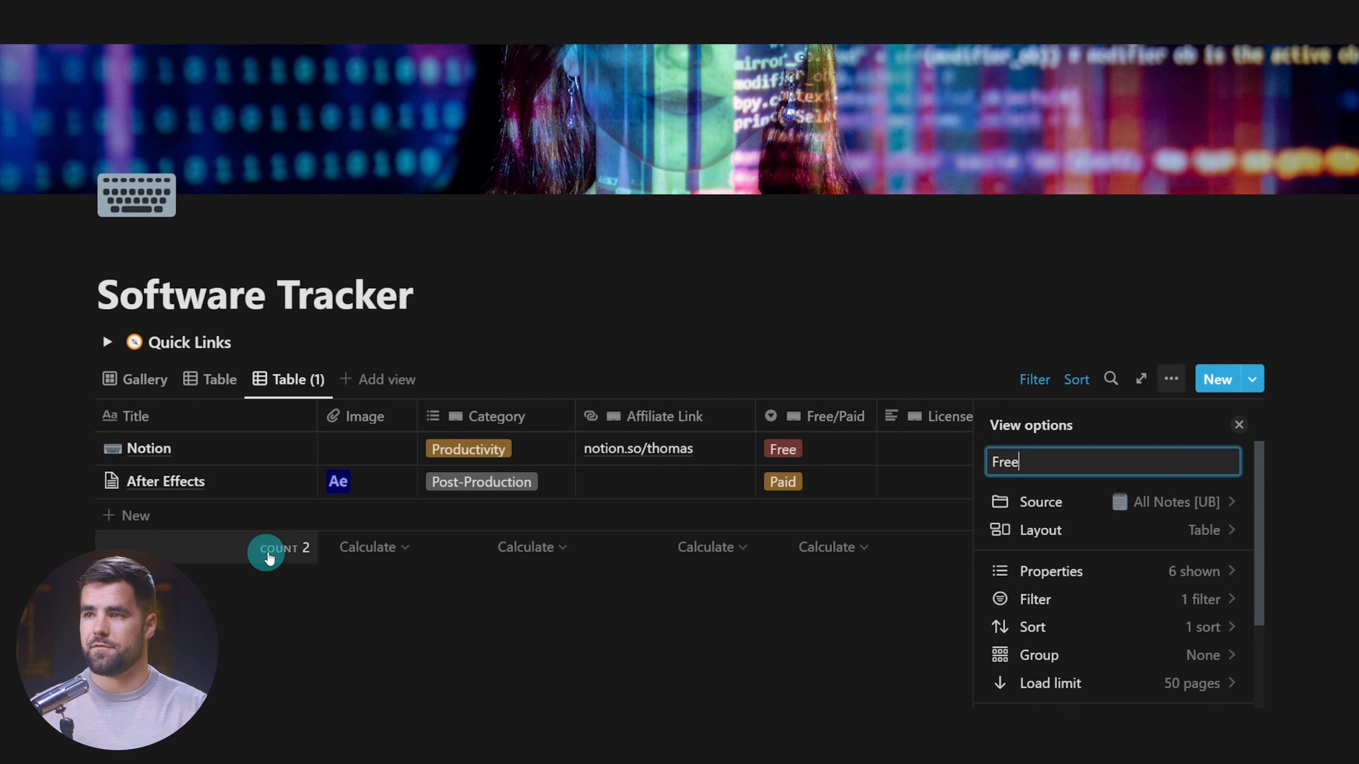
Add a rule to the Free view's existing filter requiring Free/Paid to be Free, and close the view settings.
left_click(1187, 599)
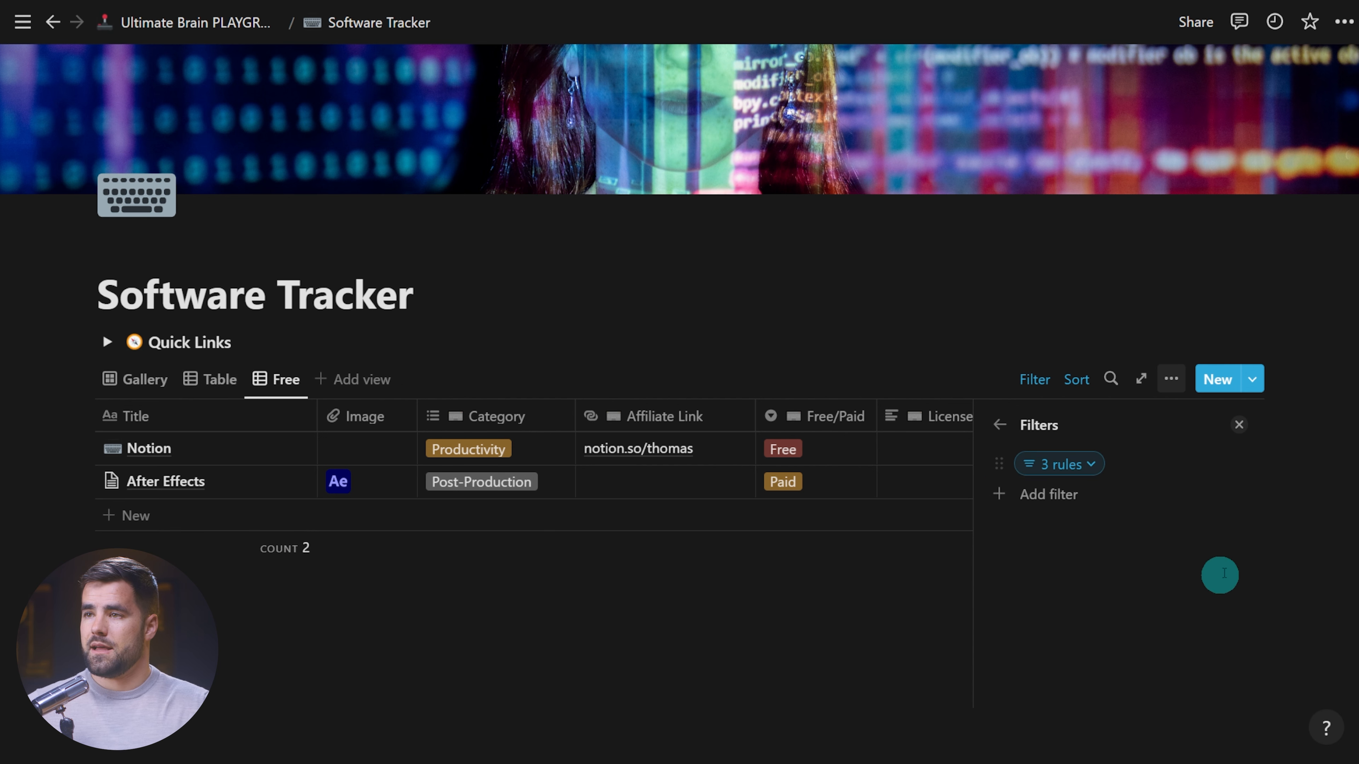
left_click(1050, 463)
left_click(933, 630)
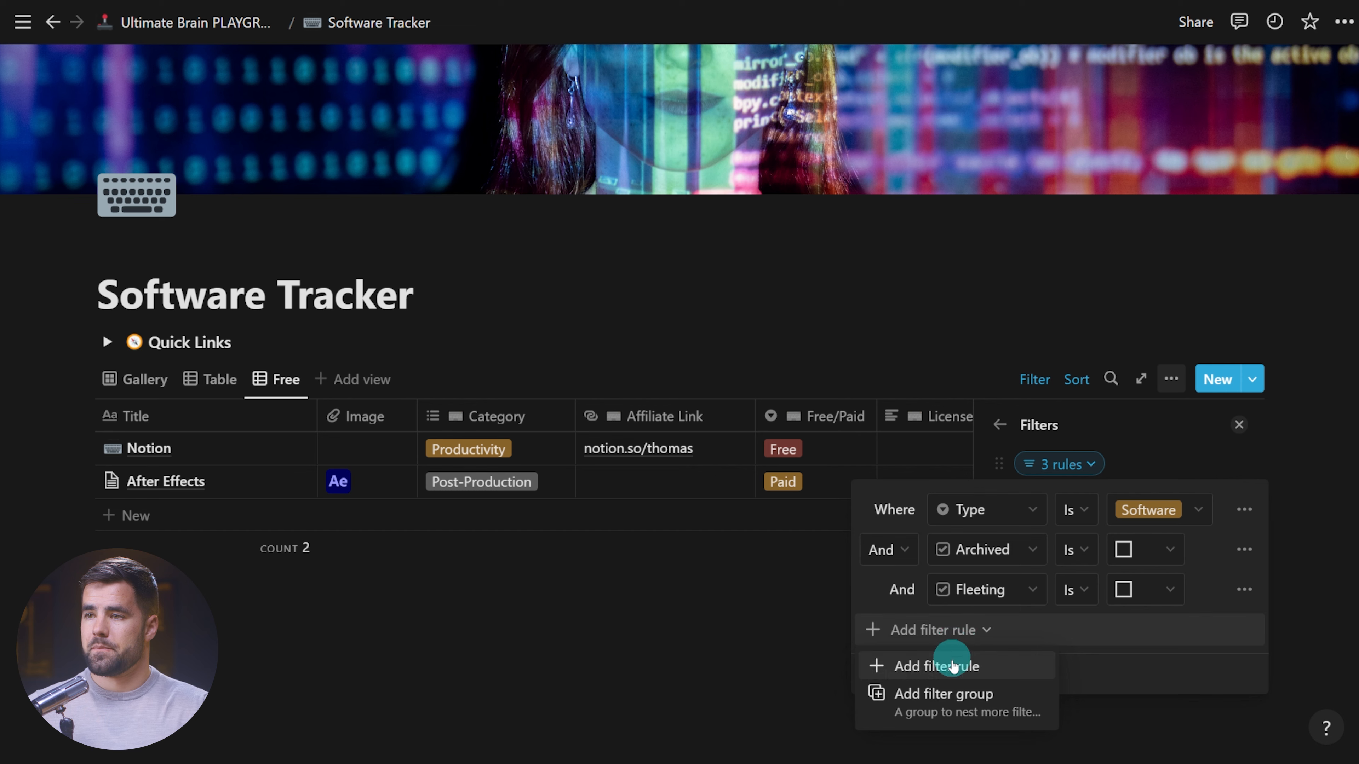
left_click(951, 666)
left_click(979, 631)
type("fre")
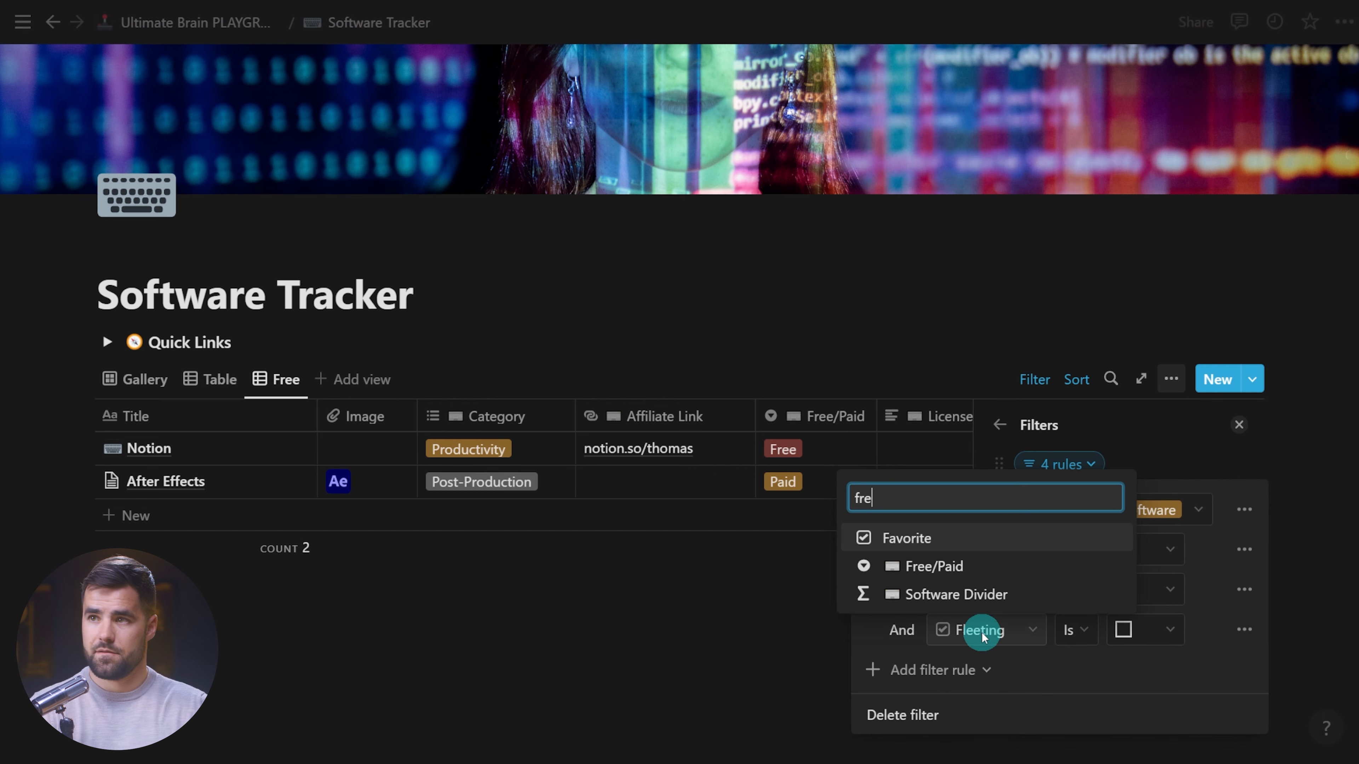
left_click(946, 565)
left_click(1179, 649)
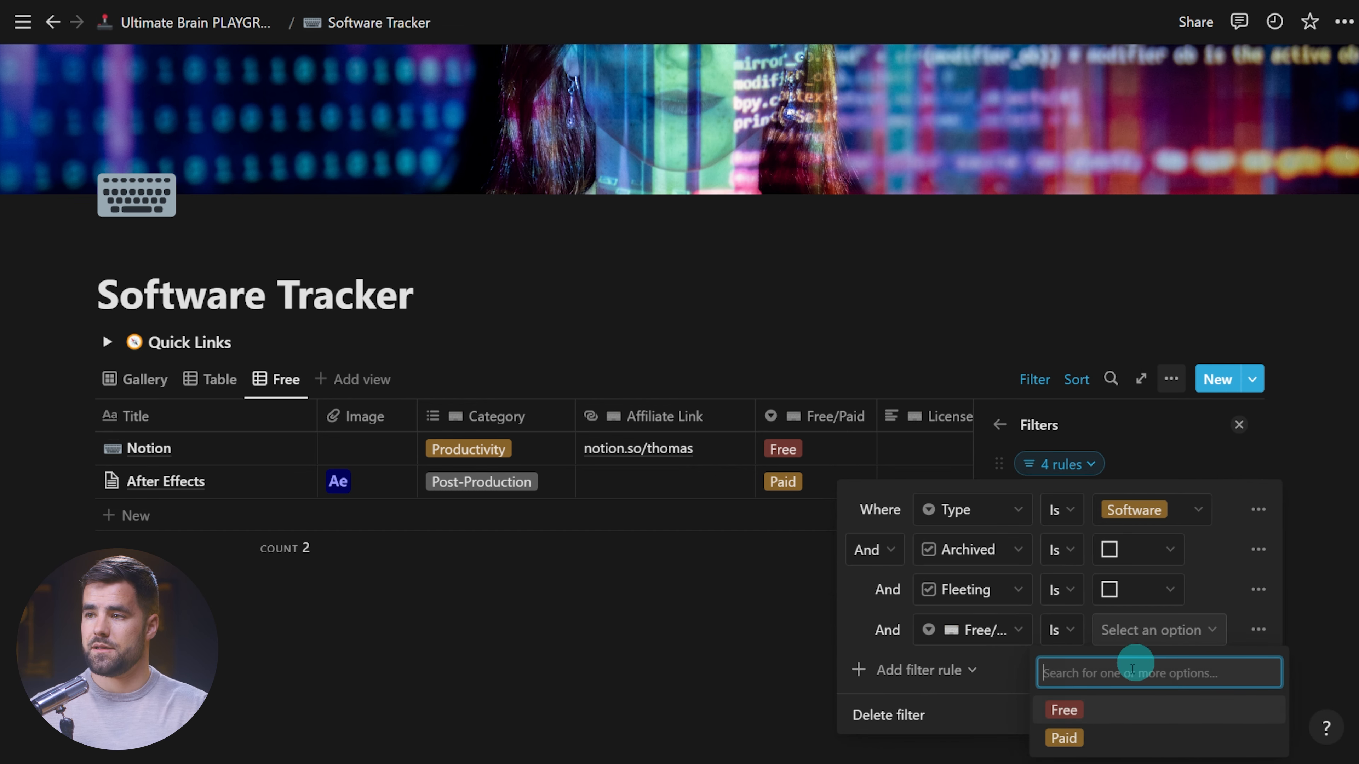
left_click(1097, 713)
left_click(1046, 304)
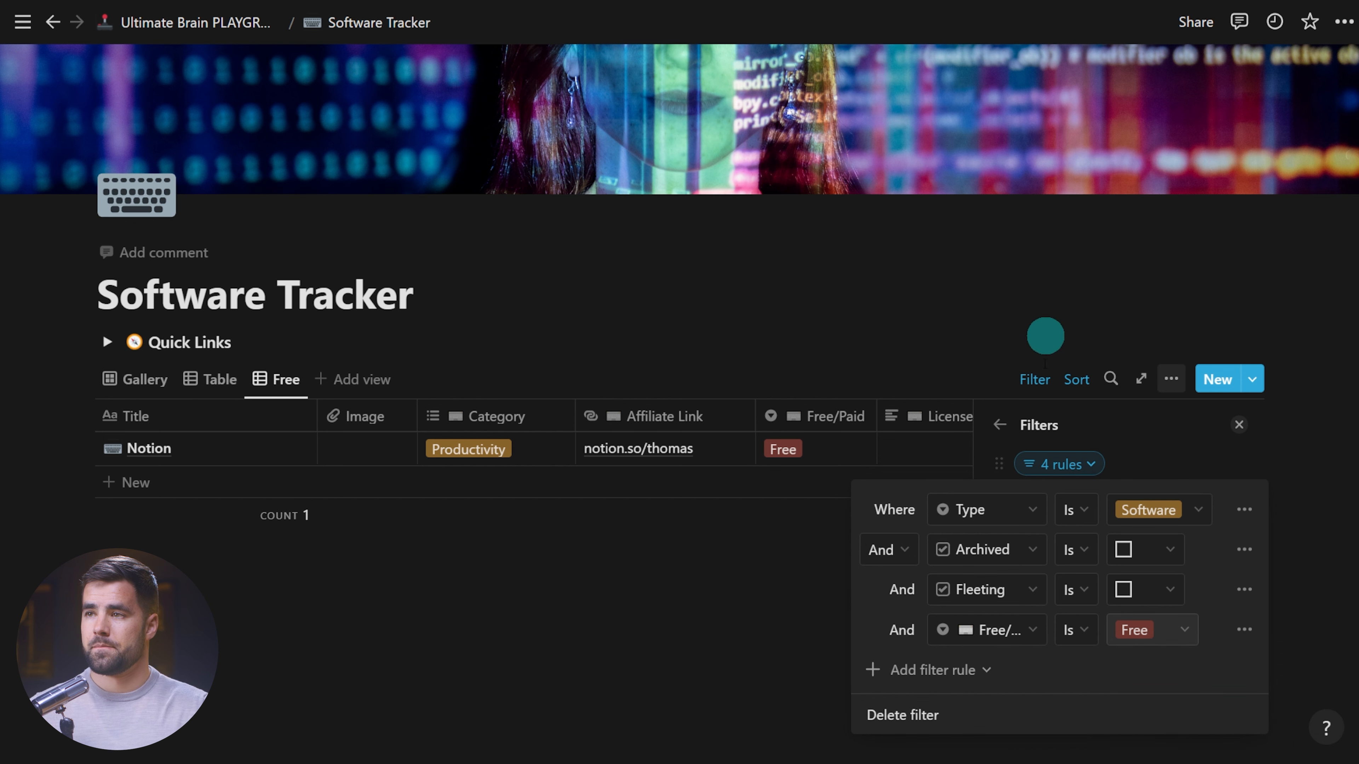
left_click(1241, 427)
left_click(1241, 426)
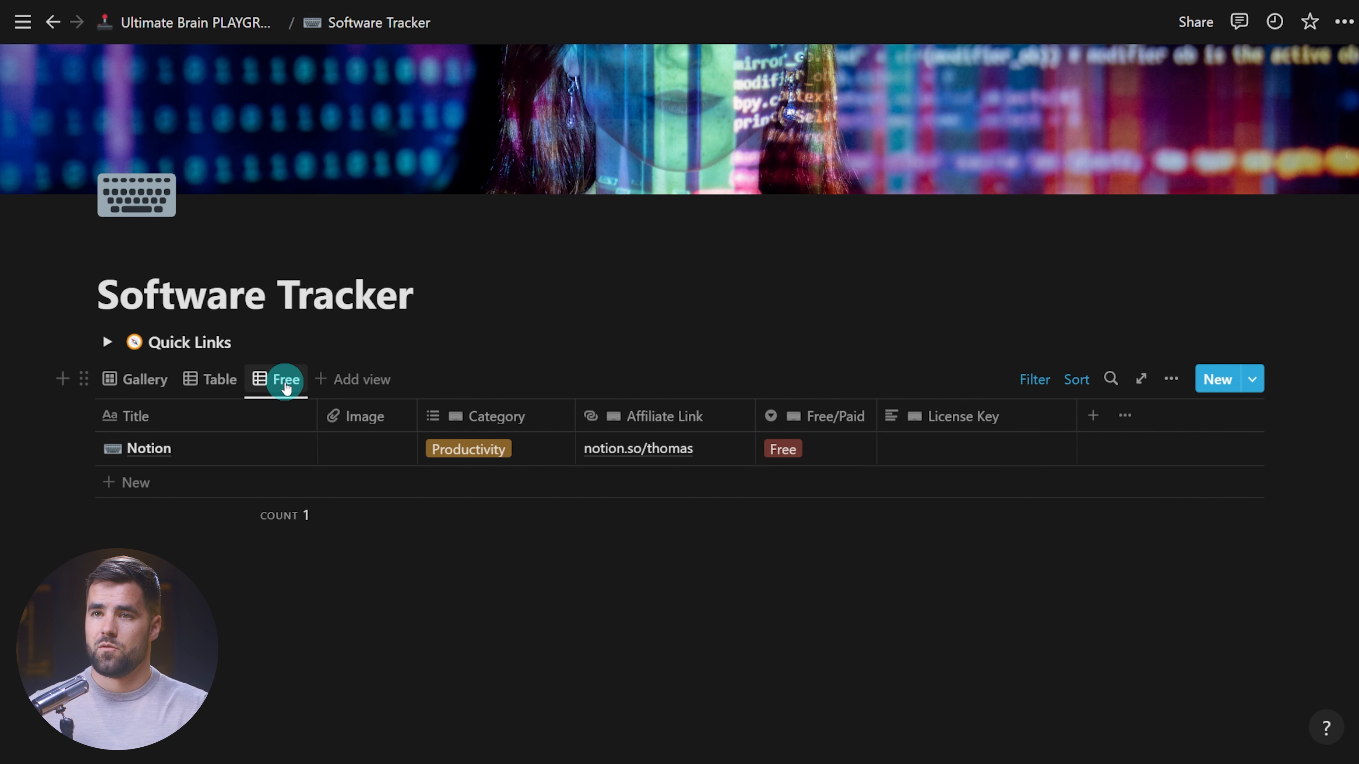
Duplicate the Free view and name the copy Paid.
left_click(282, 379)
left_click(329, 560)
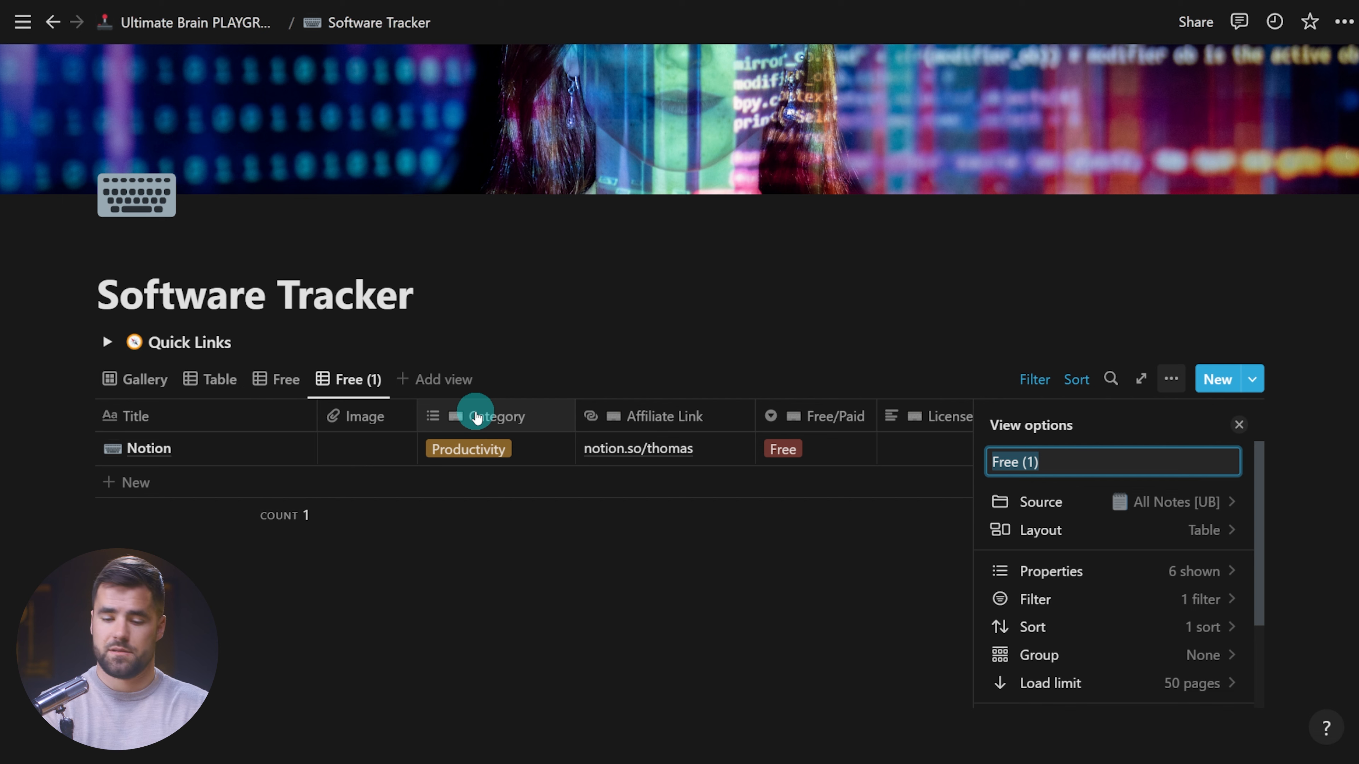
type("Paid")
Change the Paid view's Free/Paid filter rule to match Paid, and close the view settings.
left_click(1201, 599)
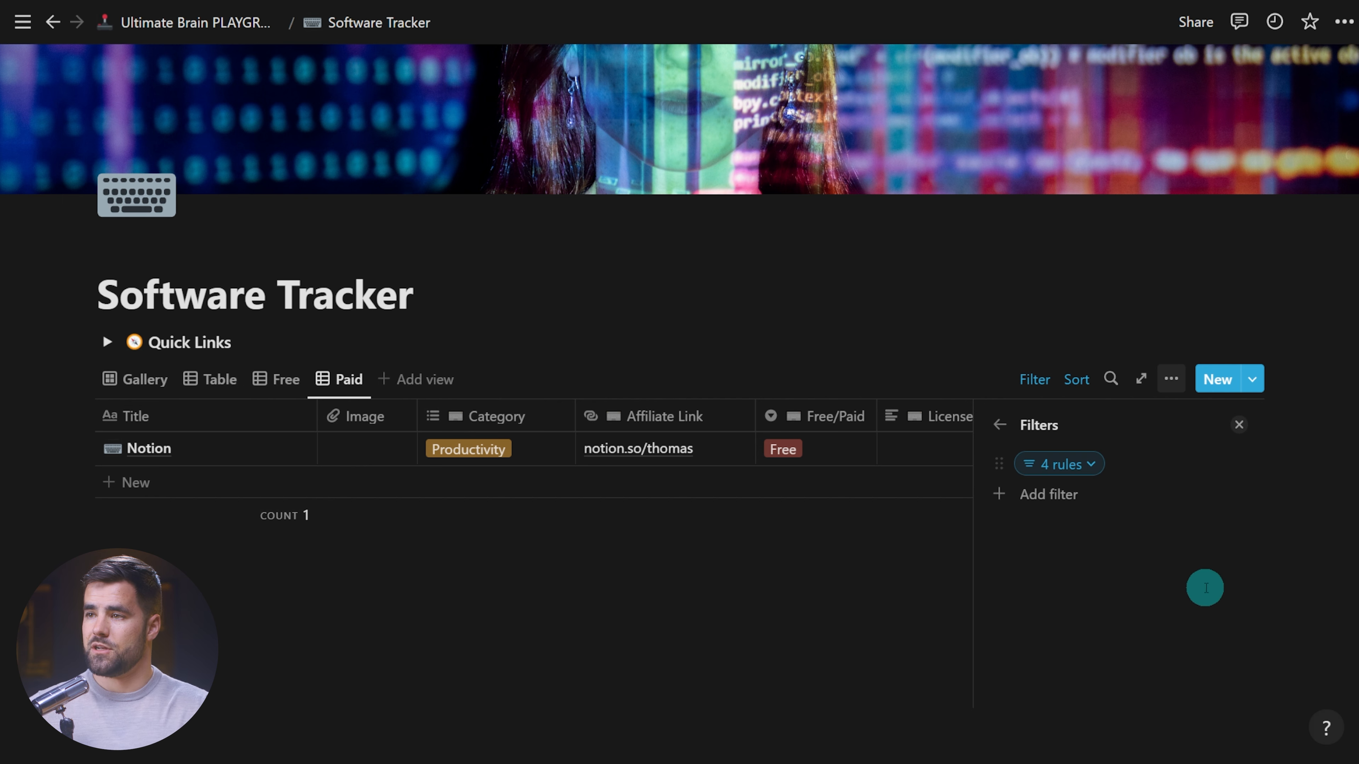
left_click(1061, 464)
left_click(1157, 631)
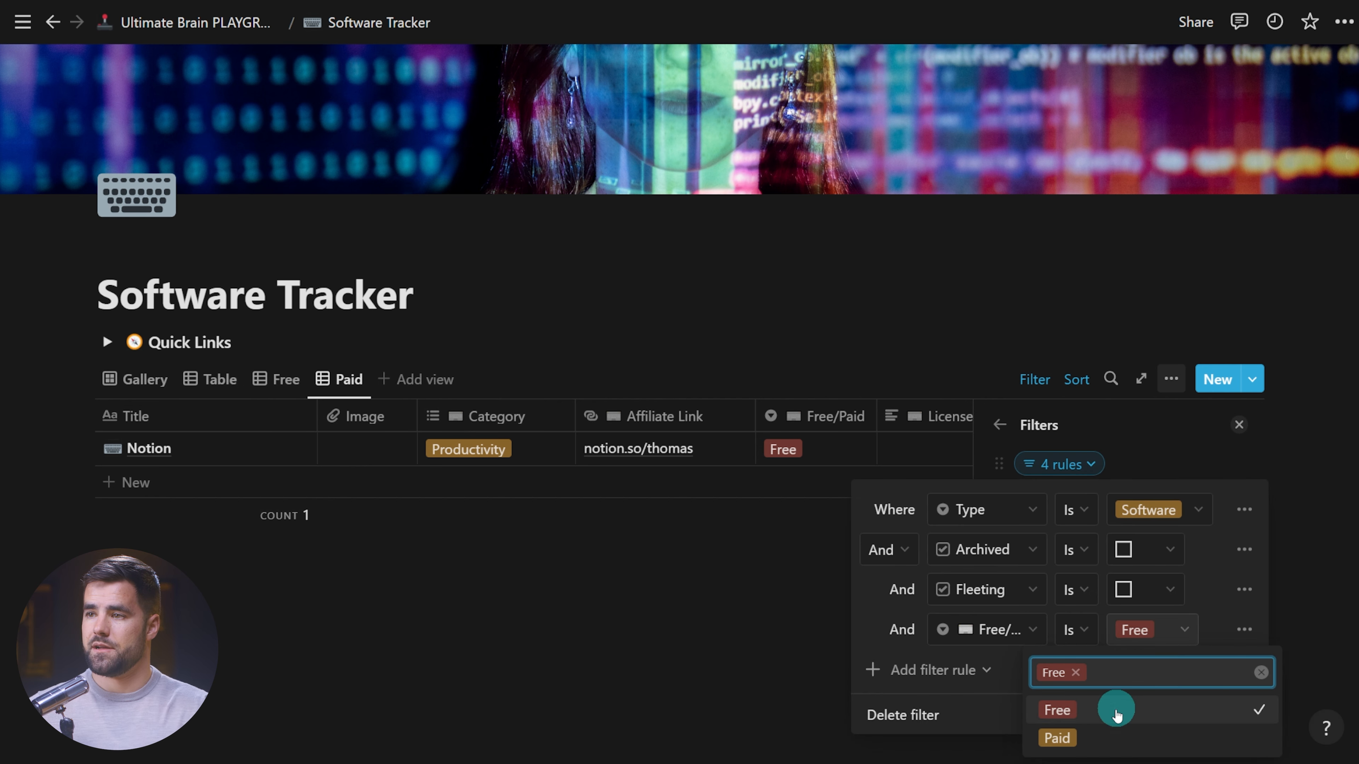
left_click(1108, 735)
left_click(1075, 673)
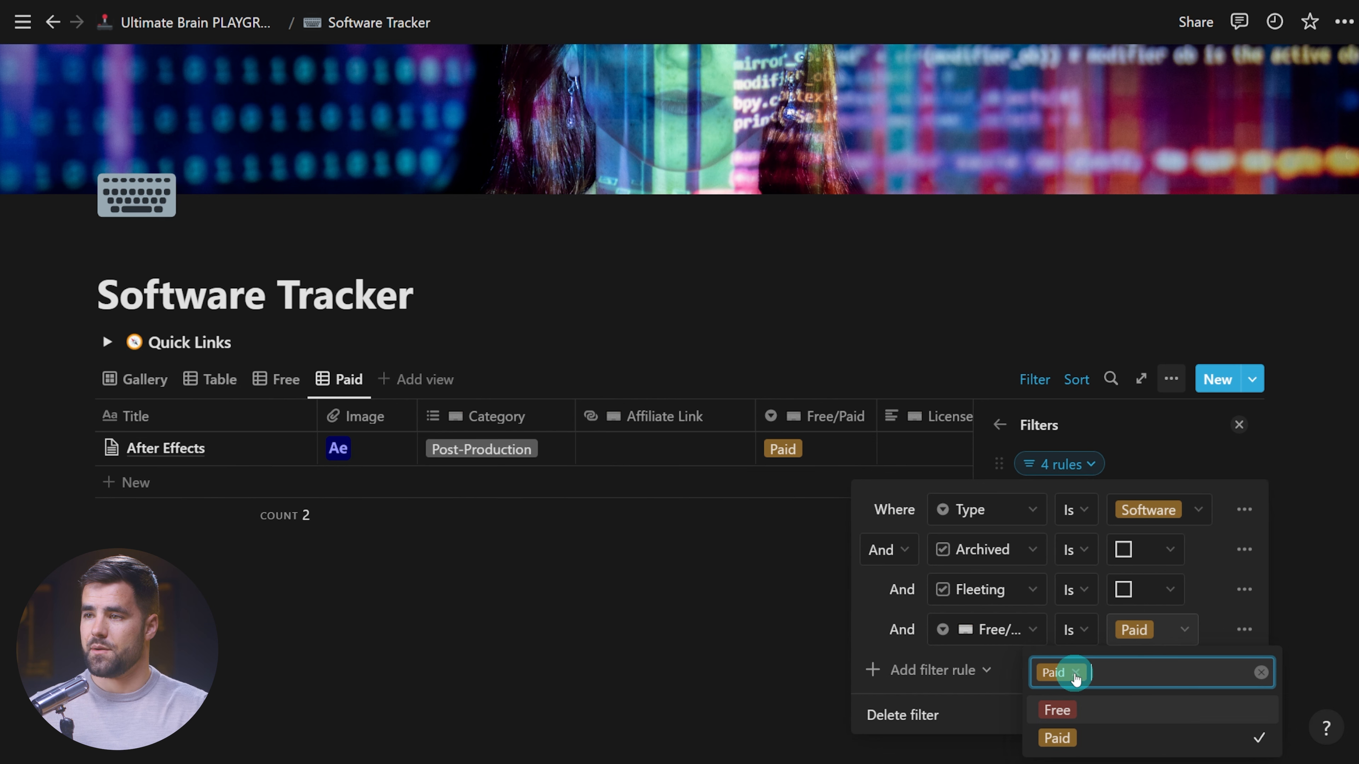
left_click(776, 664)
left_click(803, 648)
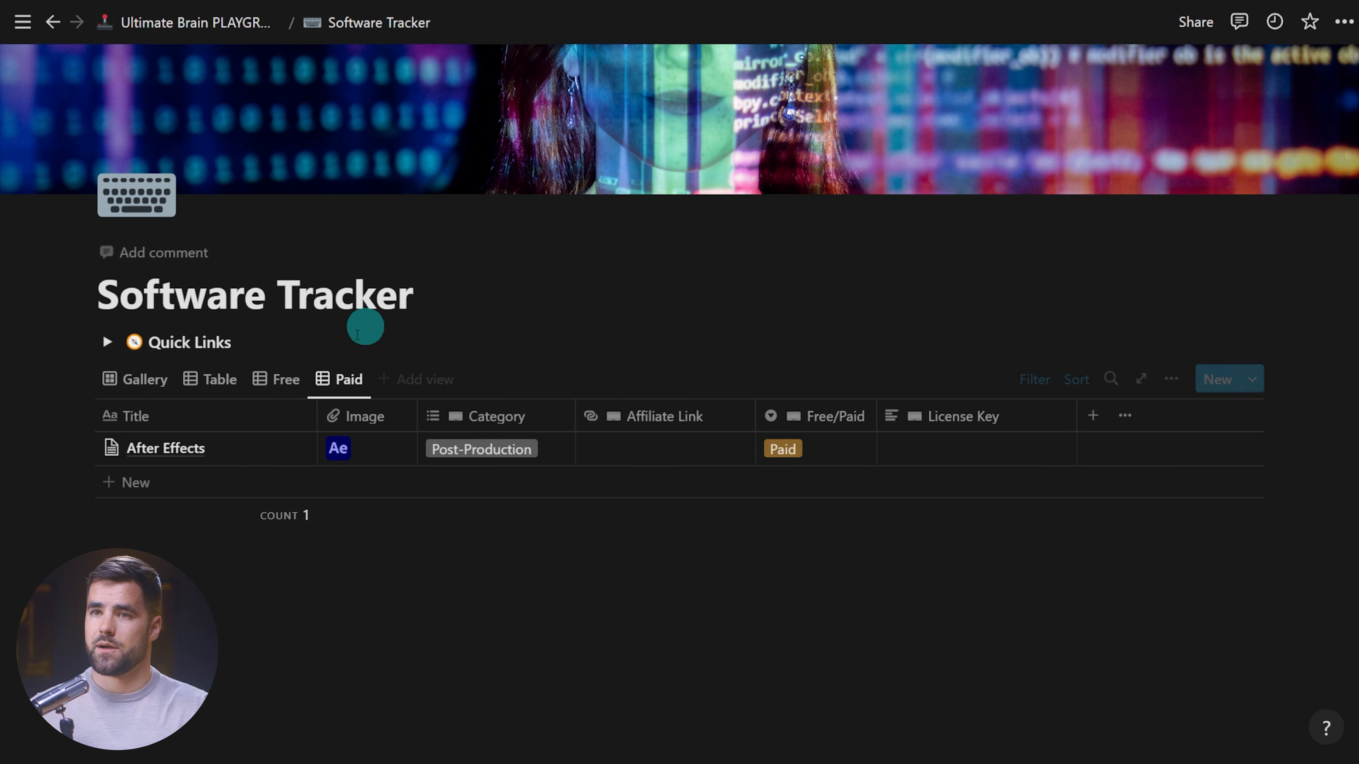
Group the original Table view by the software Category property and hide empty groups.
left_click(223, 385)
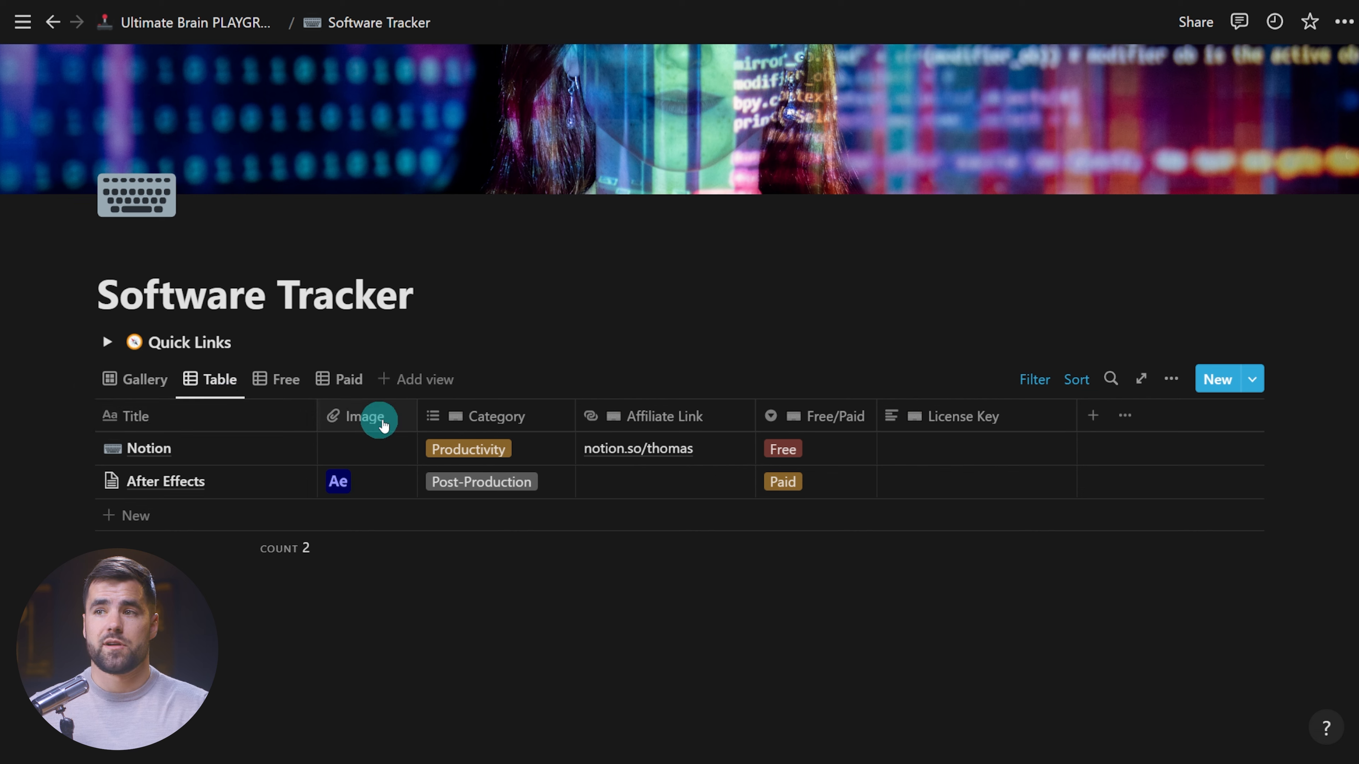
left_click(1171, 379)
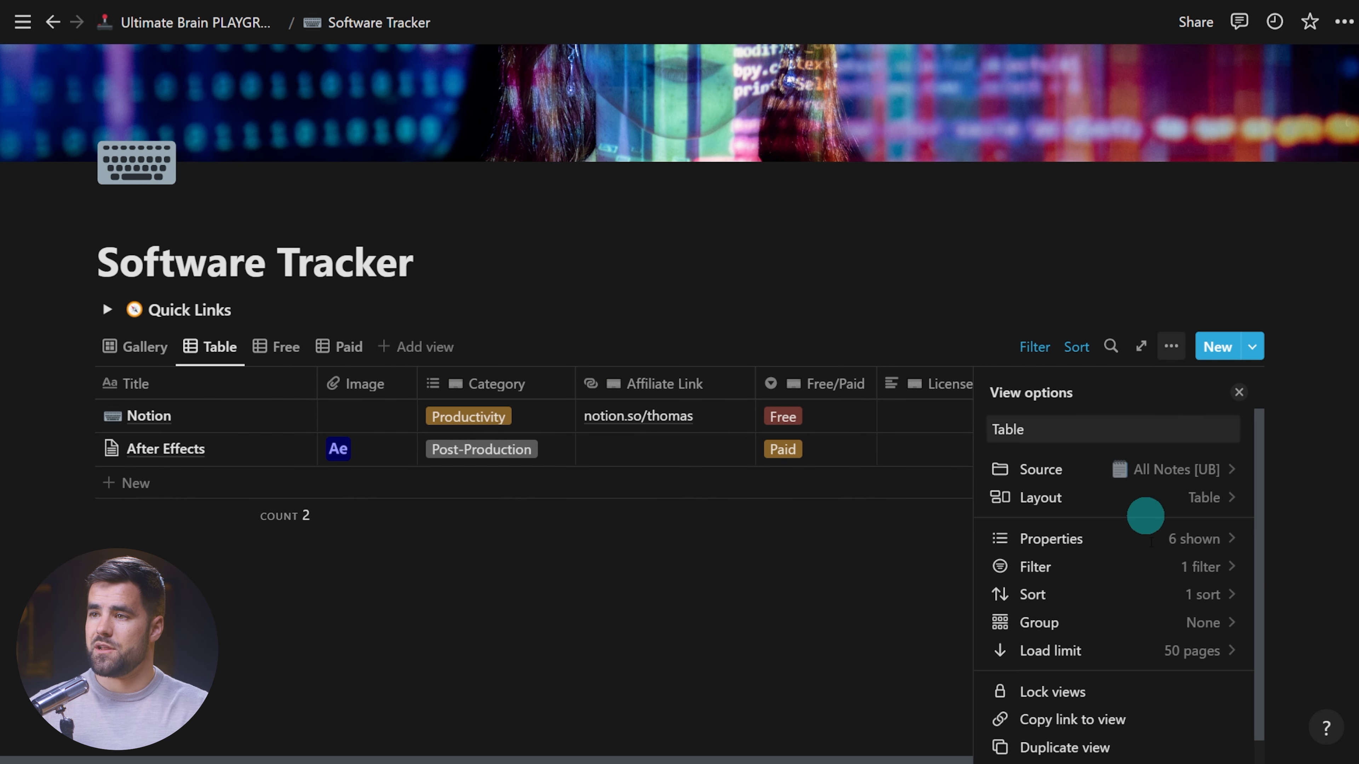
left_click(1205, 626)
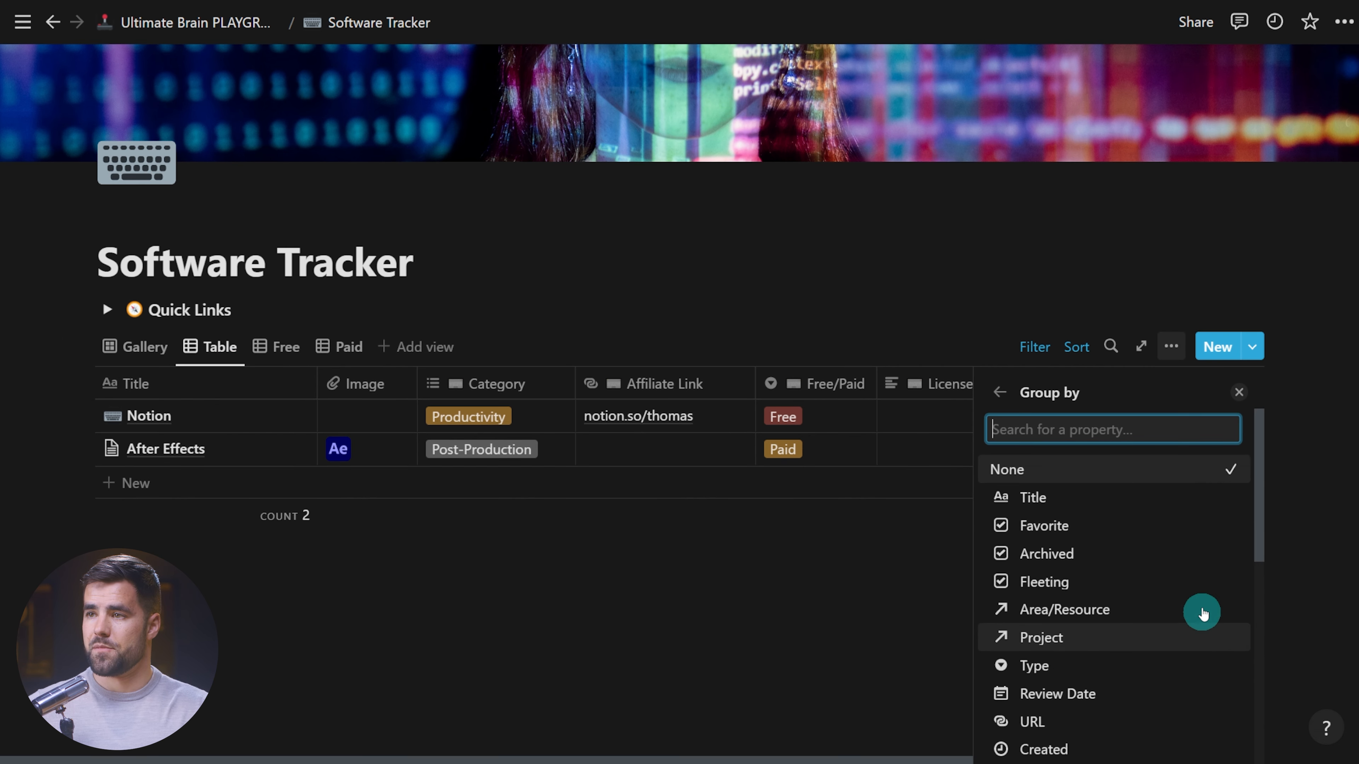
type("ca")
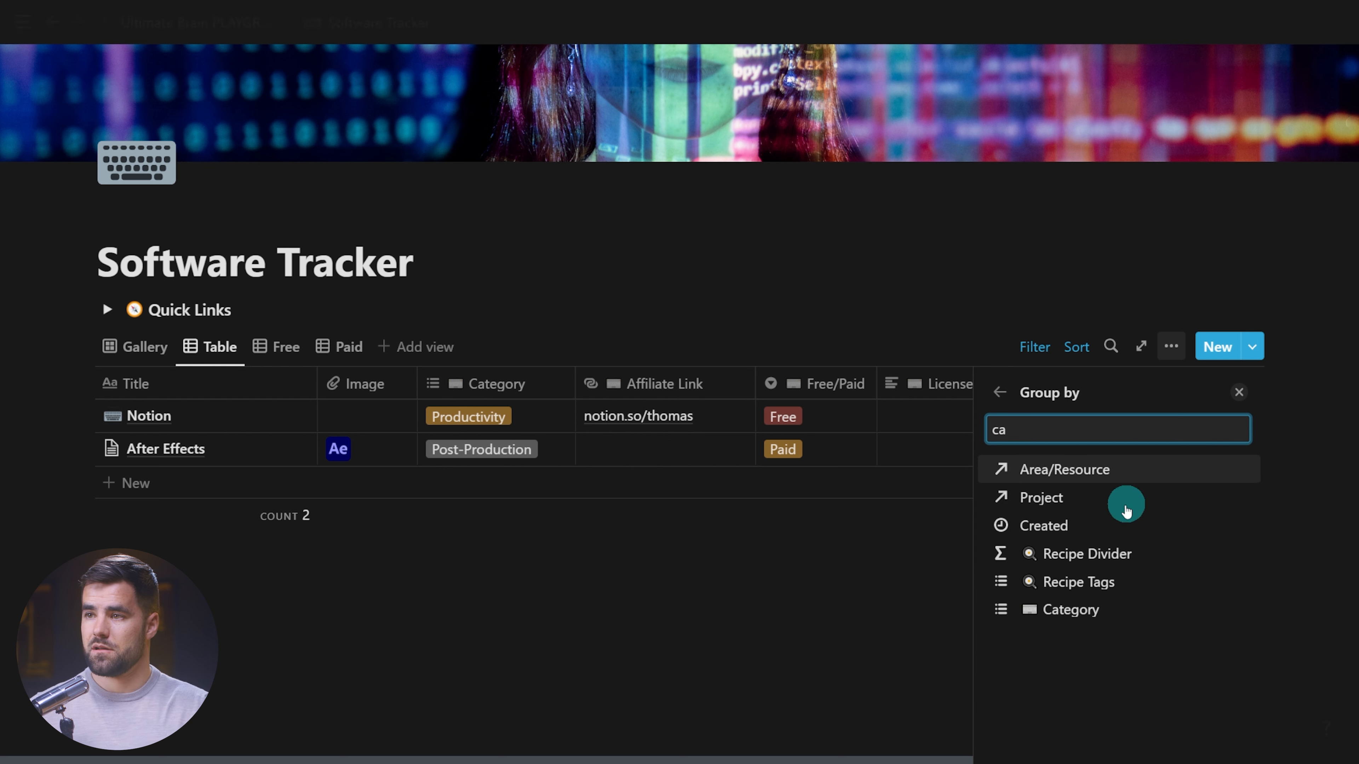
left_click(1069, 609)
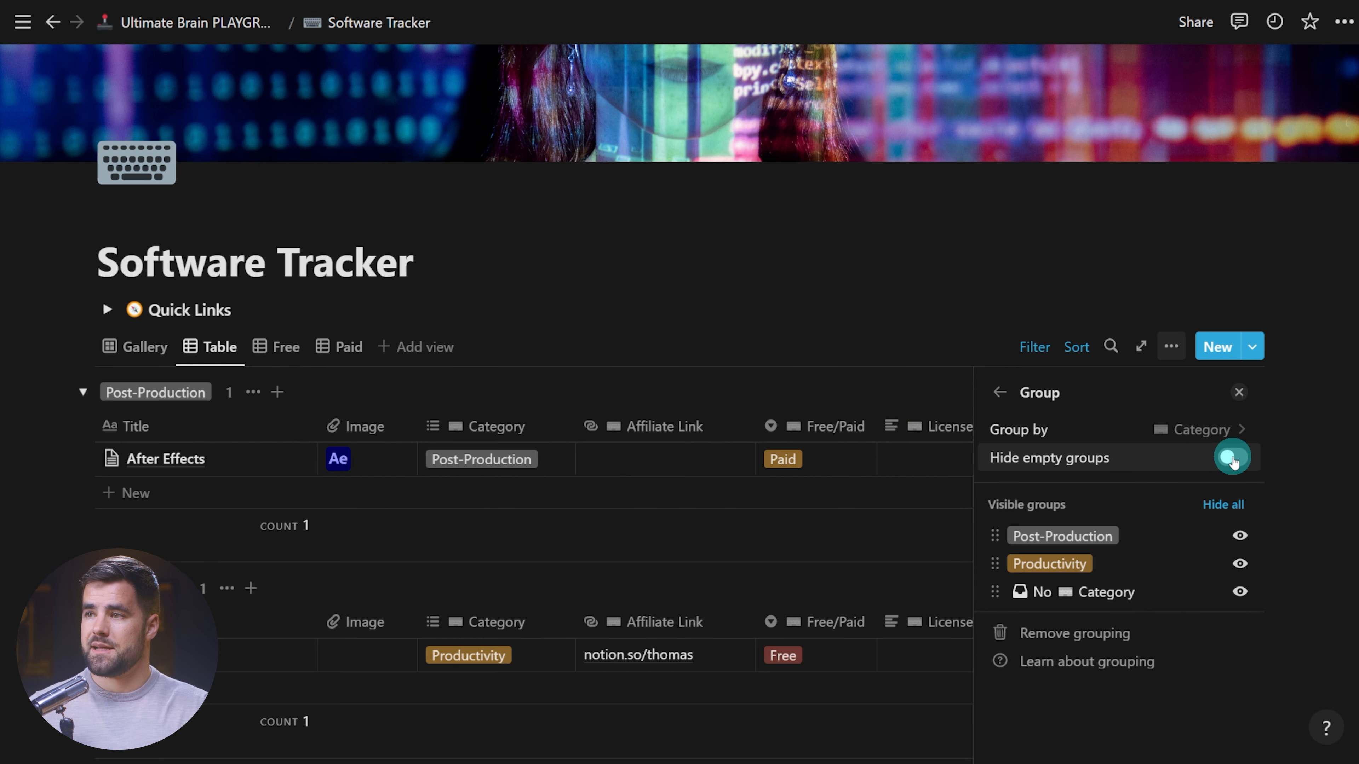
left_click(1232, 459)
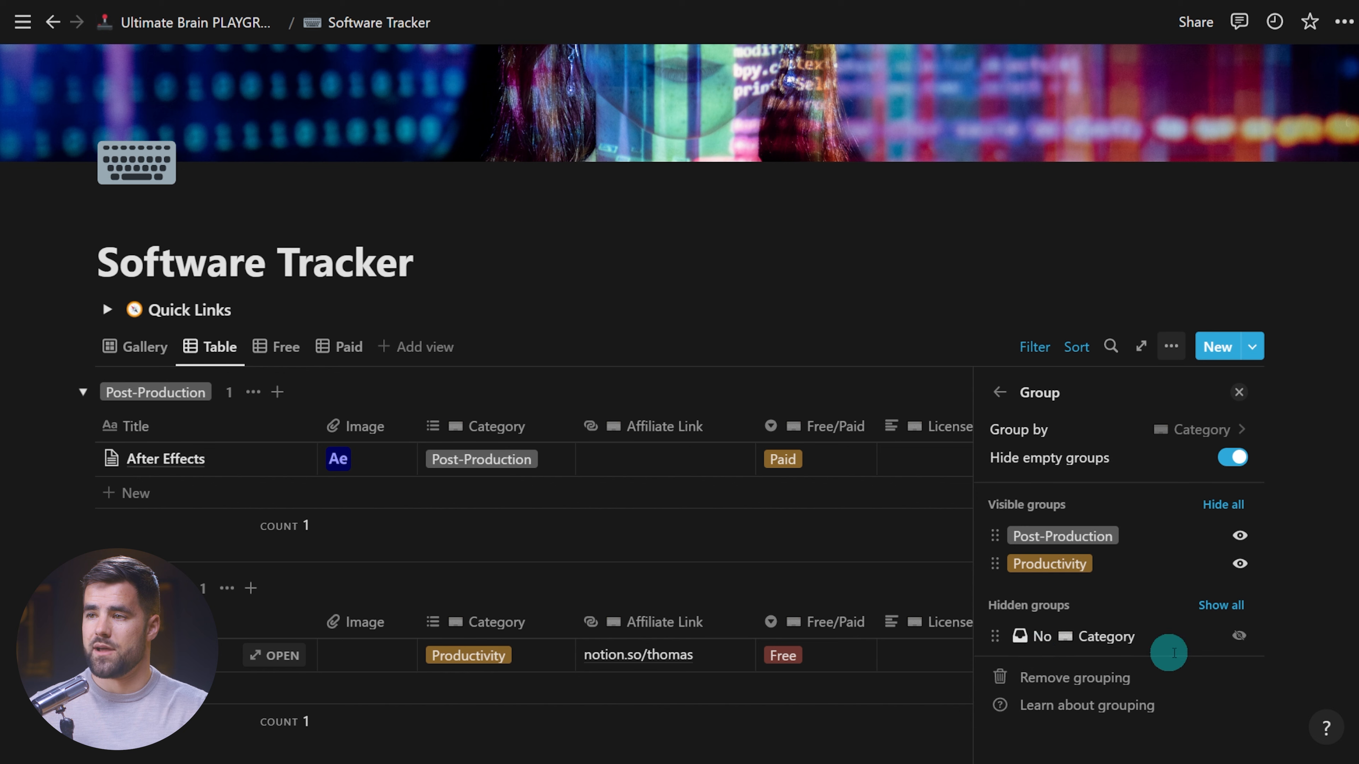
left_click(1238, 395)
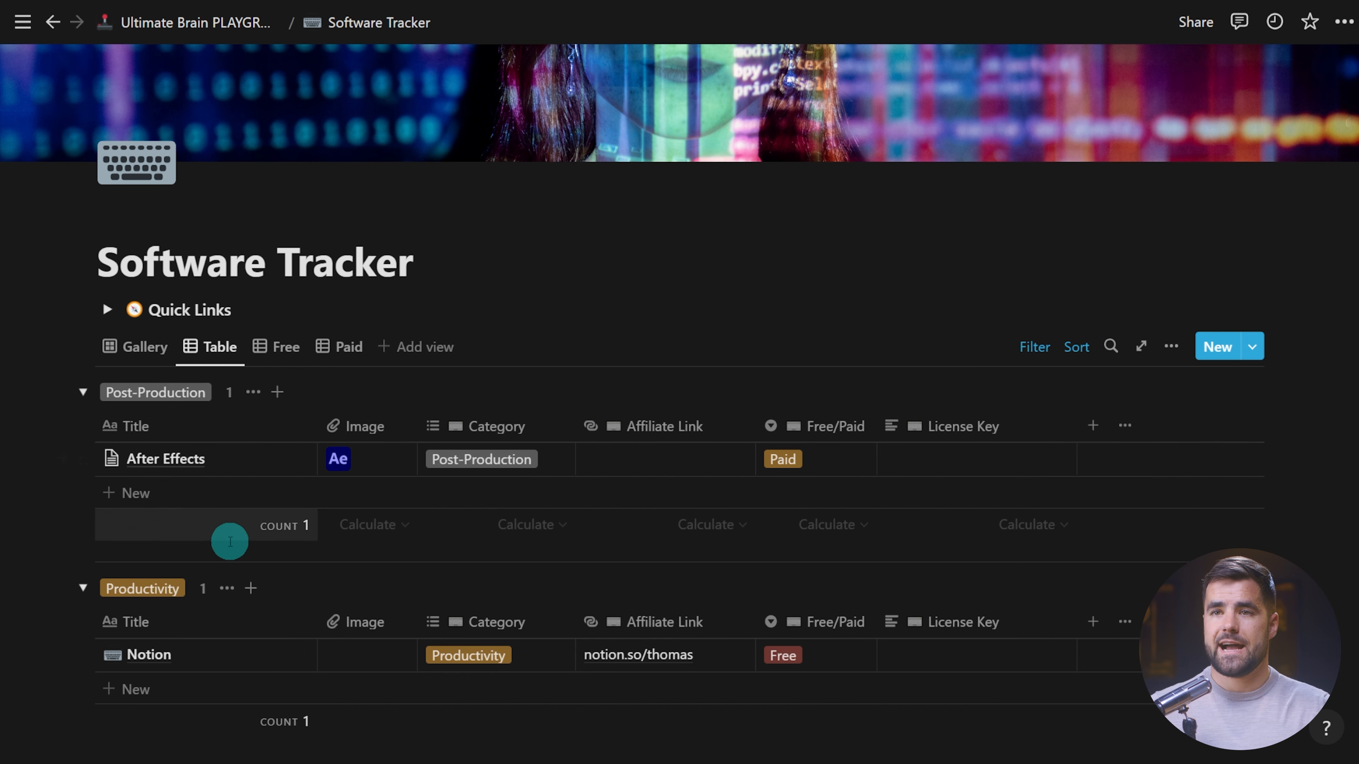
Examine the rules in the grouped Table view's filter.
scroll(228, 541, "down", 1)
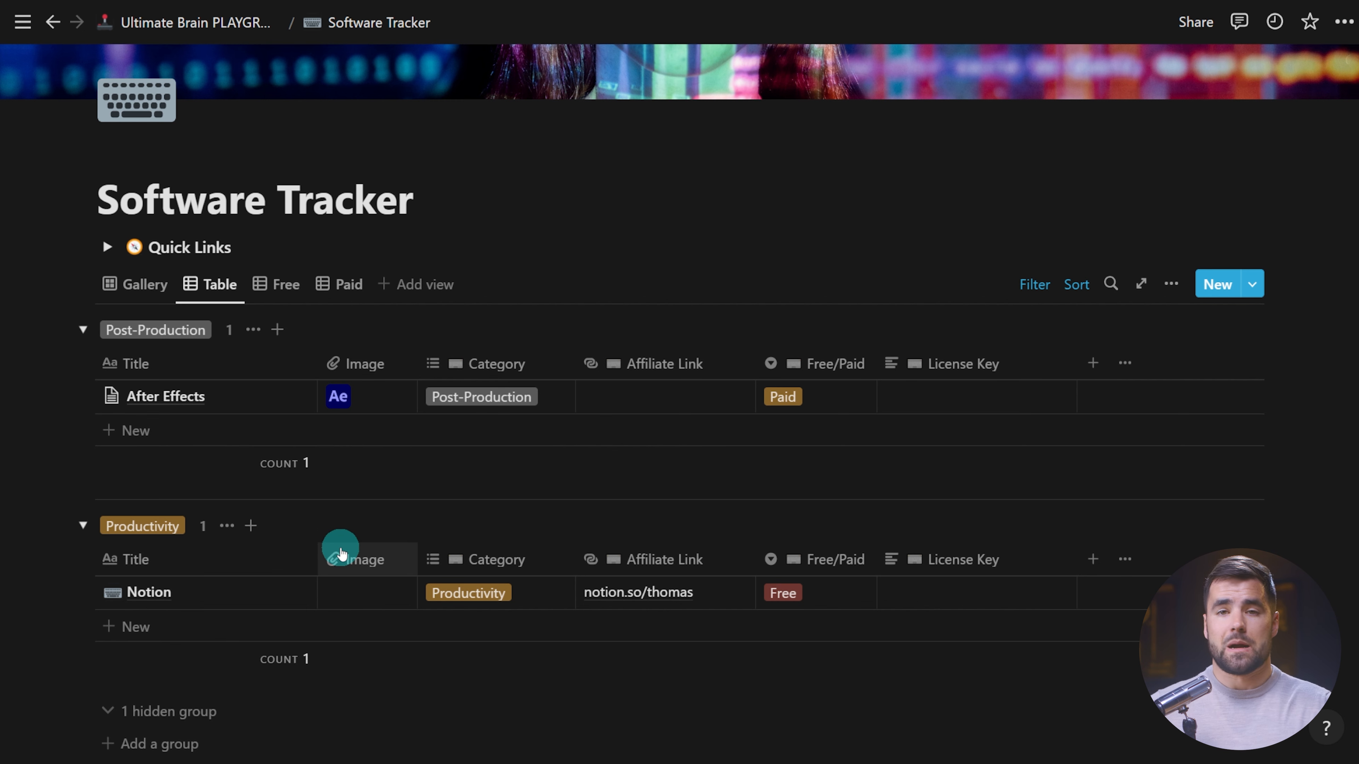
left_click(1034, 284)
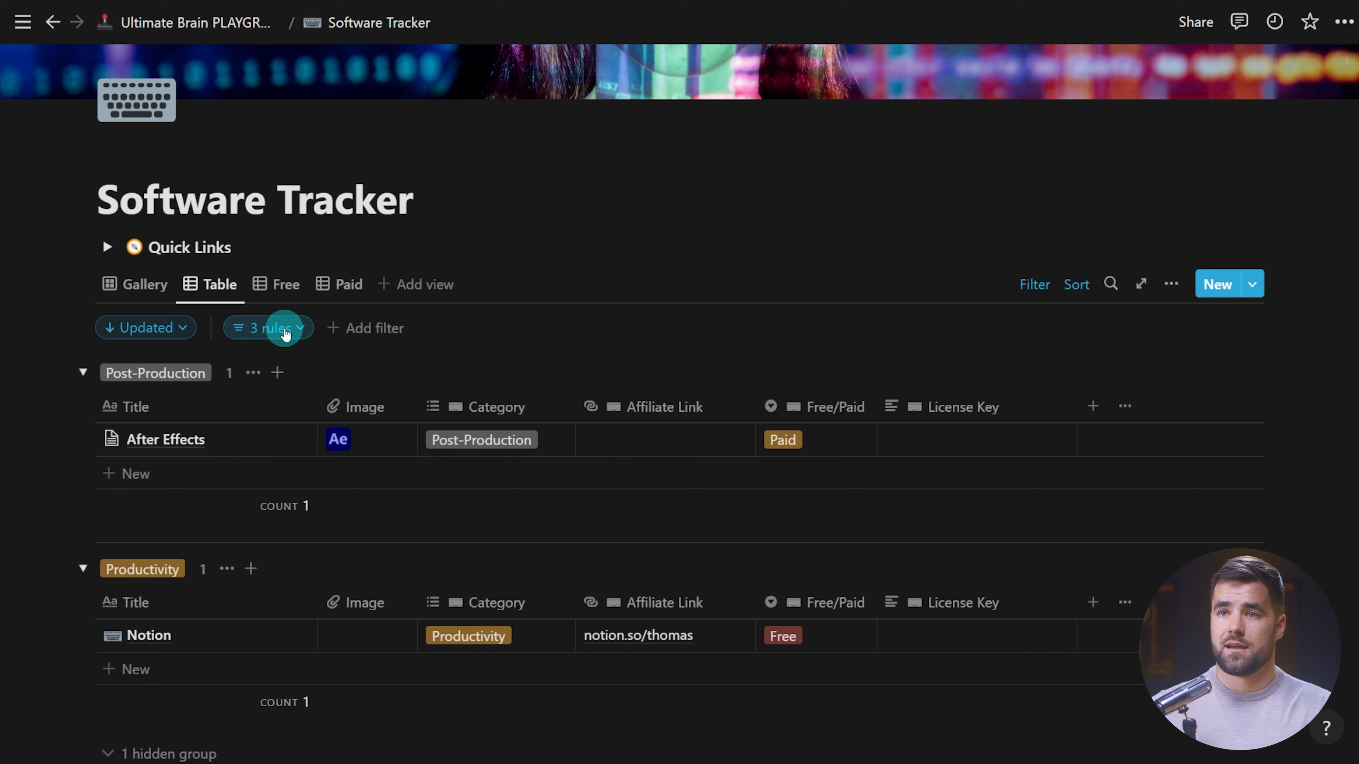
left_click(270, 327)
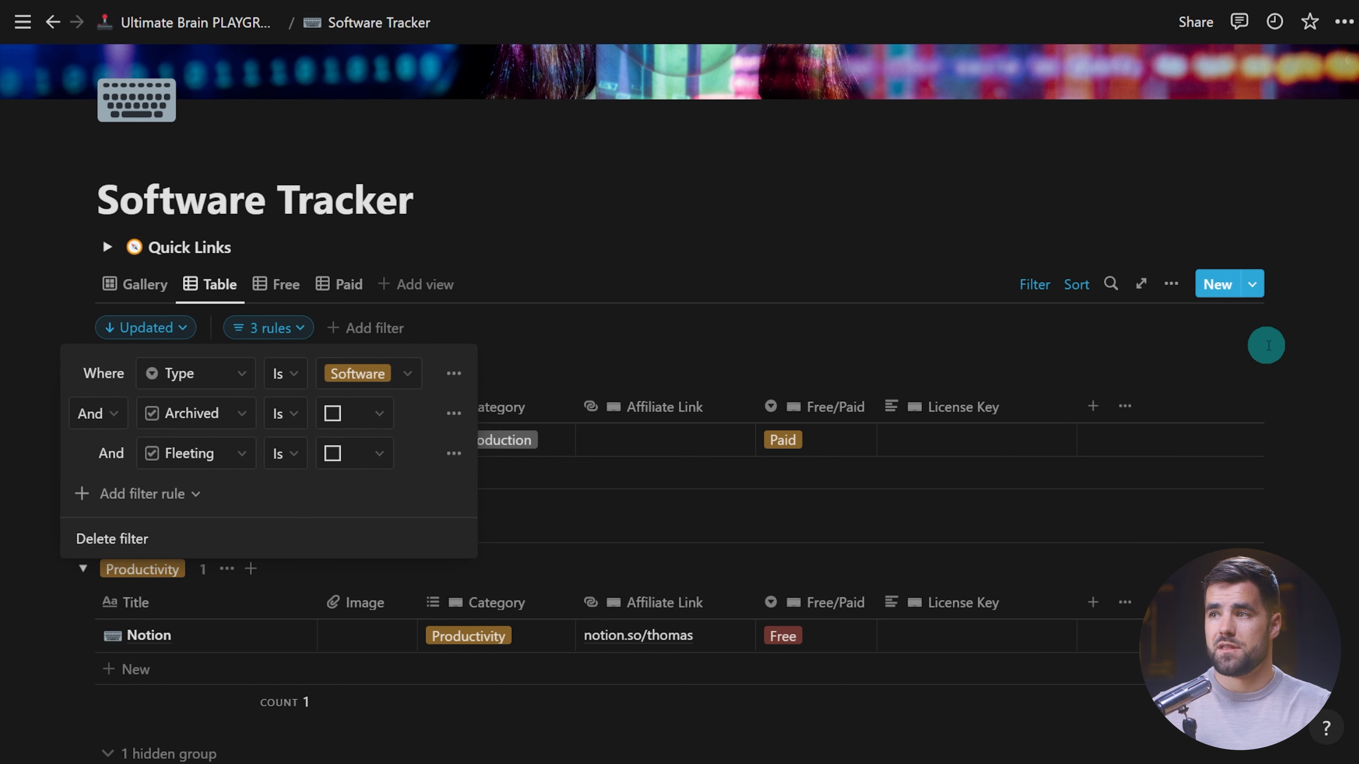
Close the filter rules and add a software entry titled Text Expander to the Productivity group of the Table view.
left_click(1299, 340)
scroll(383, 536, "down", 3)
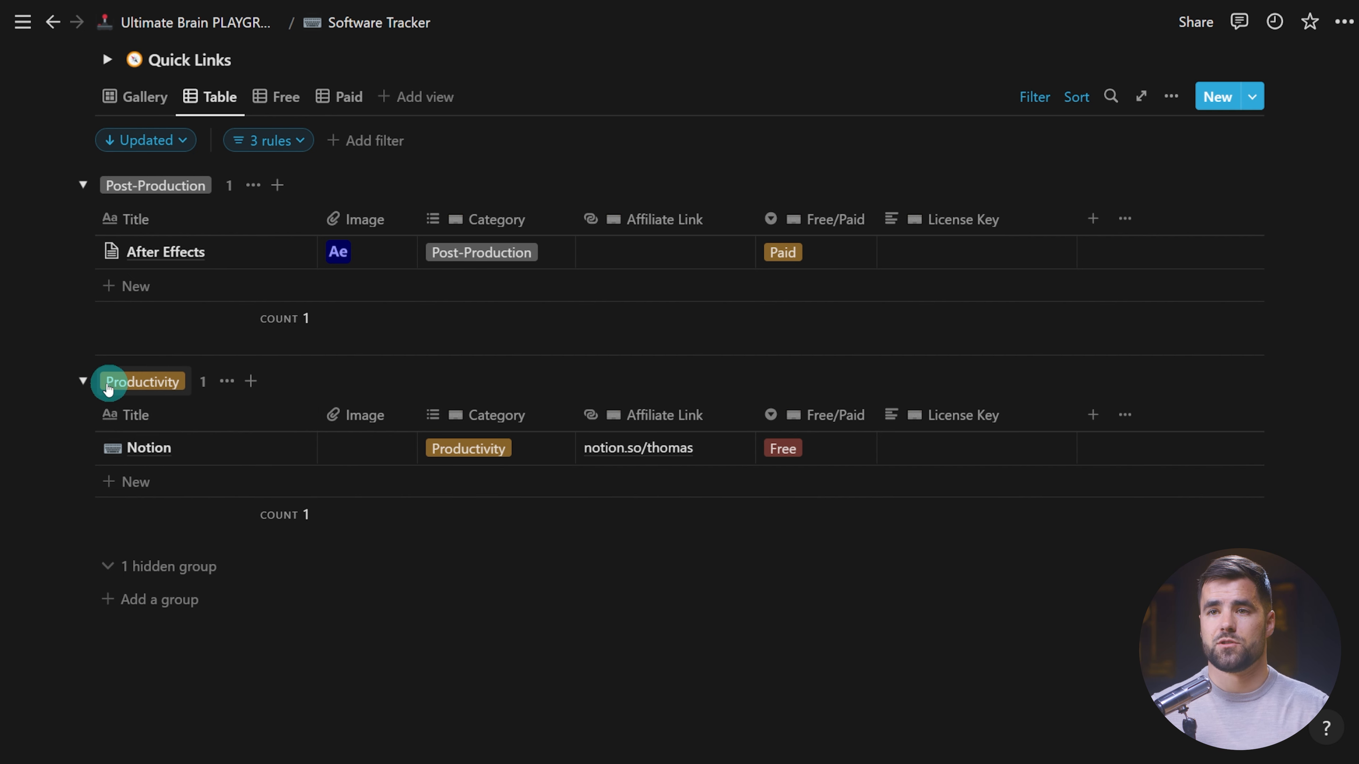
left_click(145, 481)
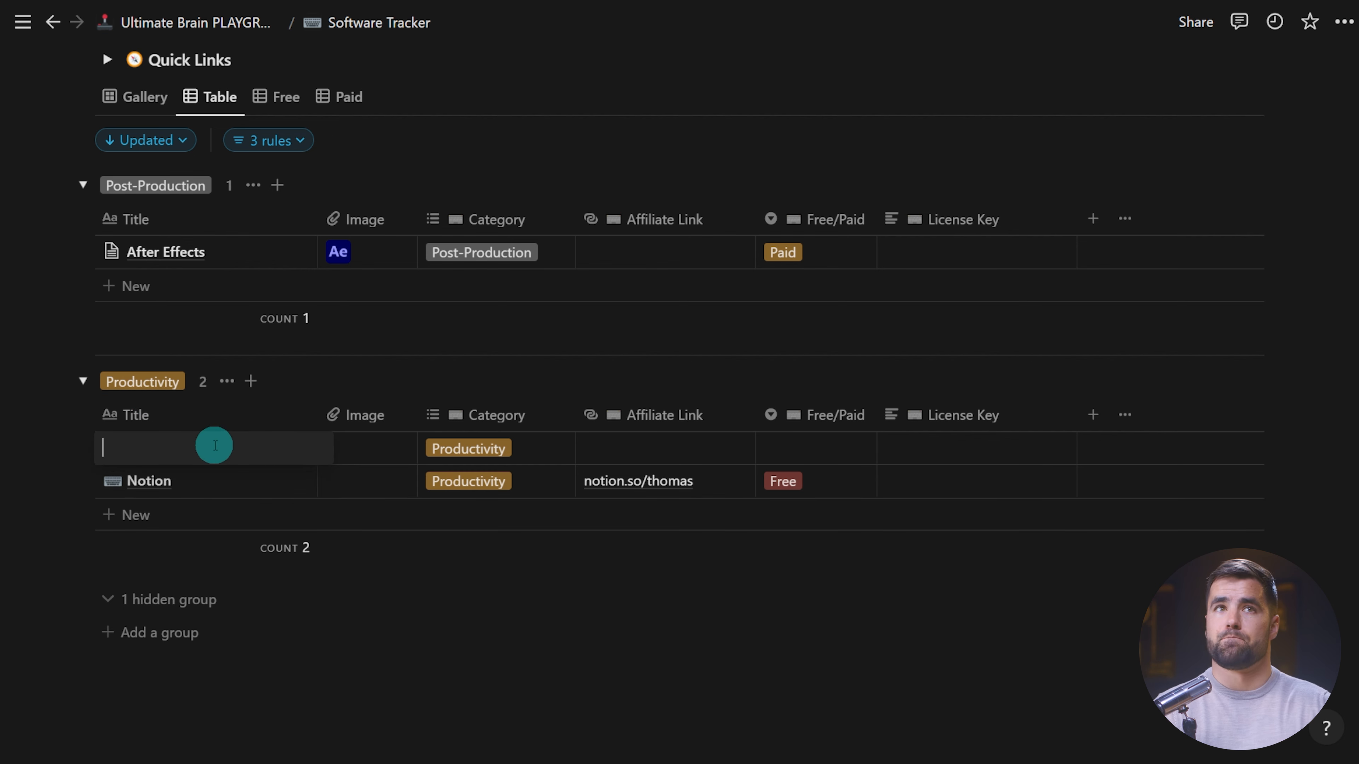
type("Text Expander")
key("Tab")
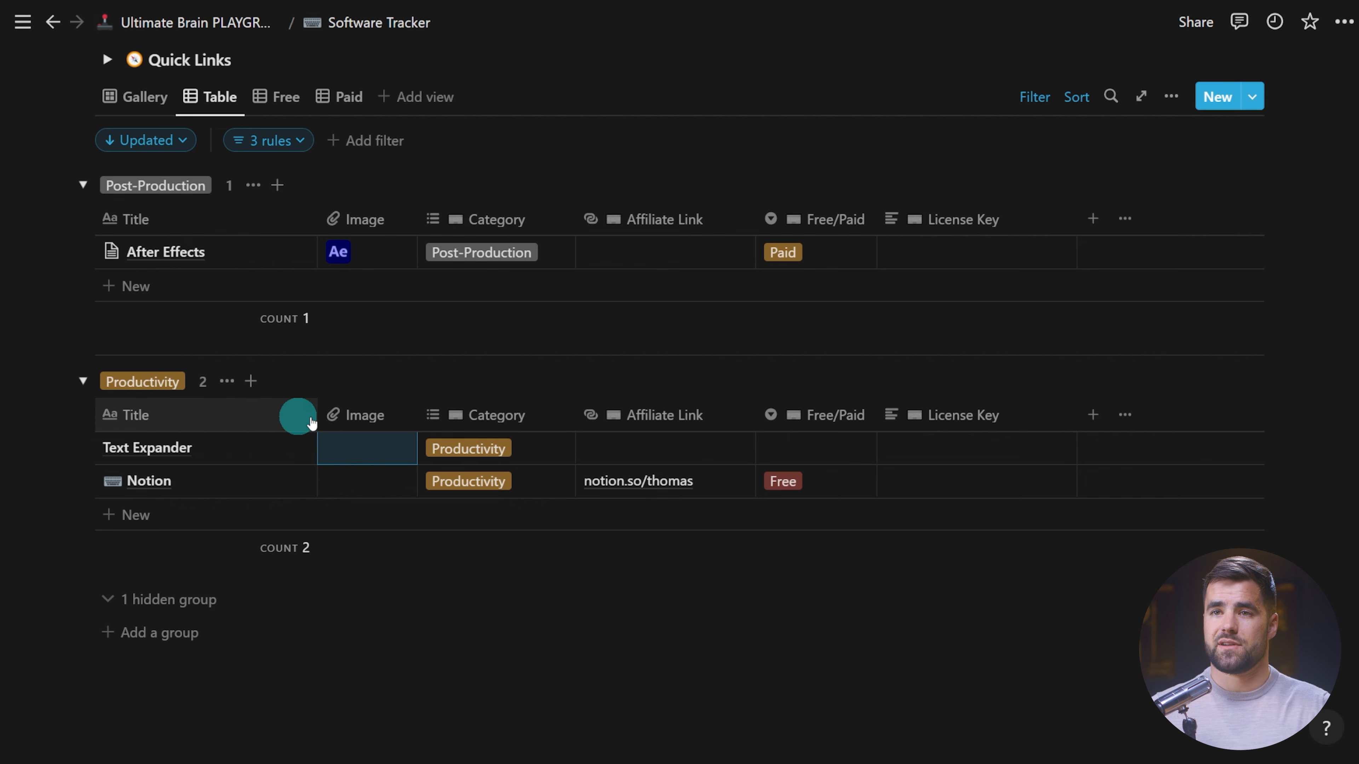
Apply the Software Template to the Text Expander page and set its Free/Paid property to Paid.
left_click(284, 447)
scroll(509, 471, "down", 3)
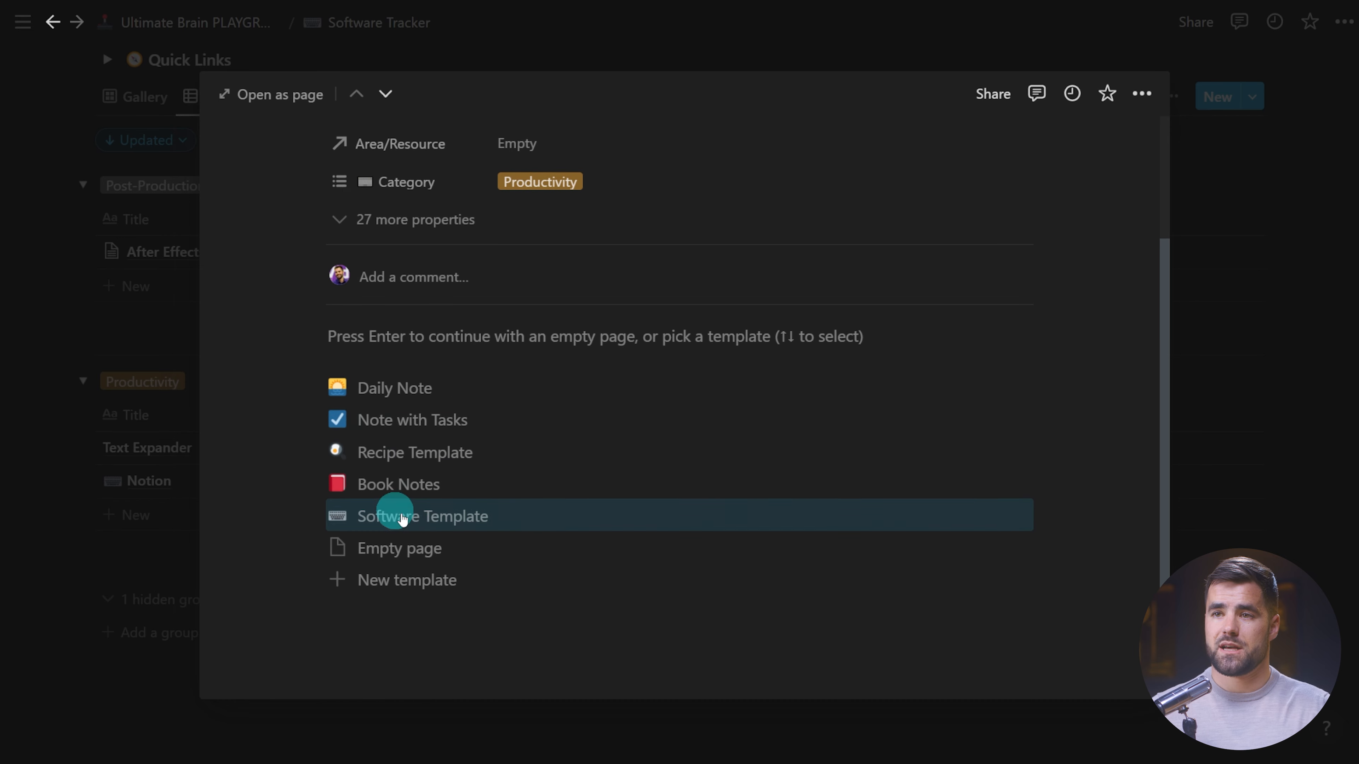
left_click(398, 516)
left_click(1204, 470)
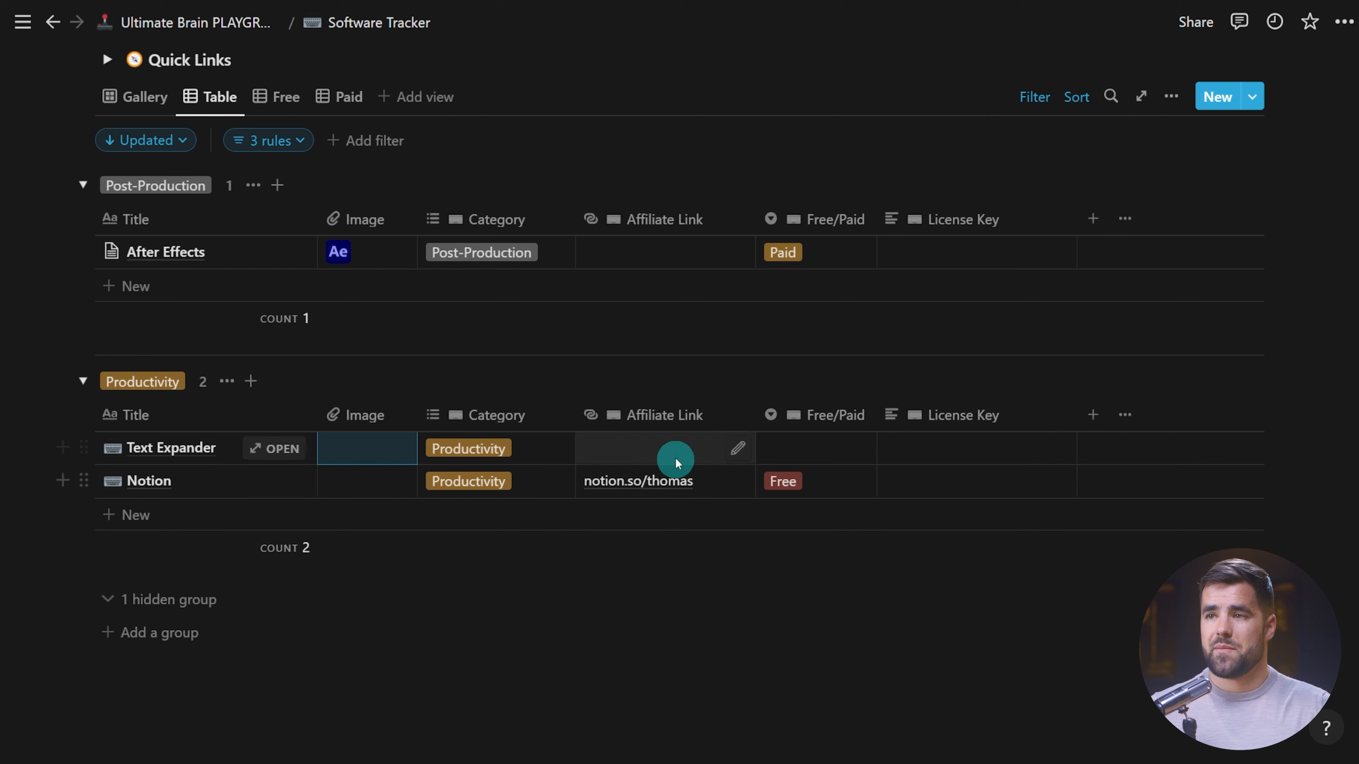
left_click(825, 439)
left_click(818, 542)
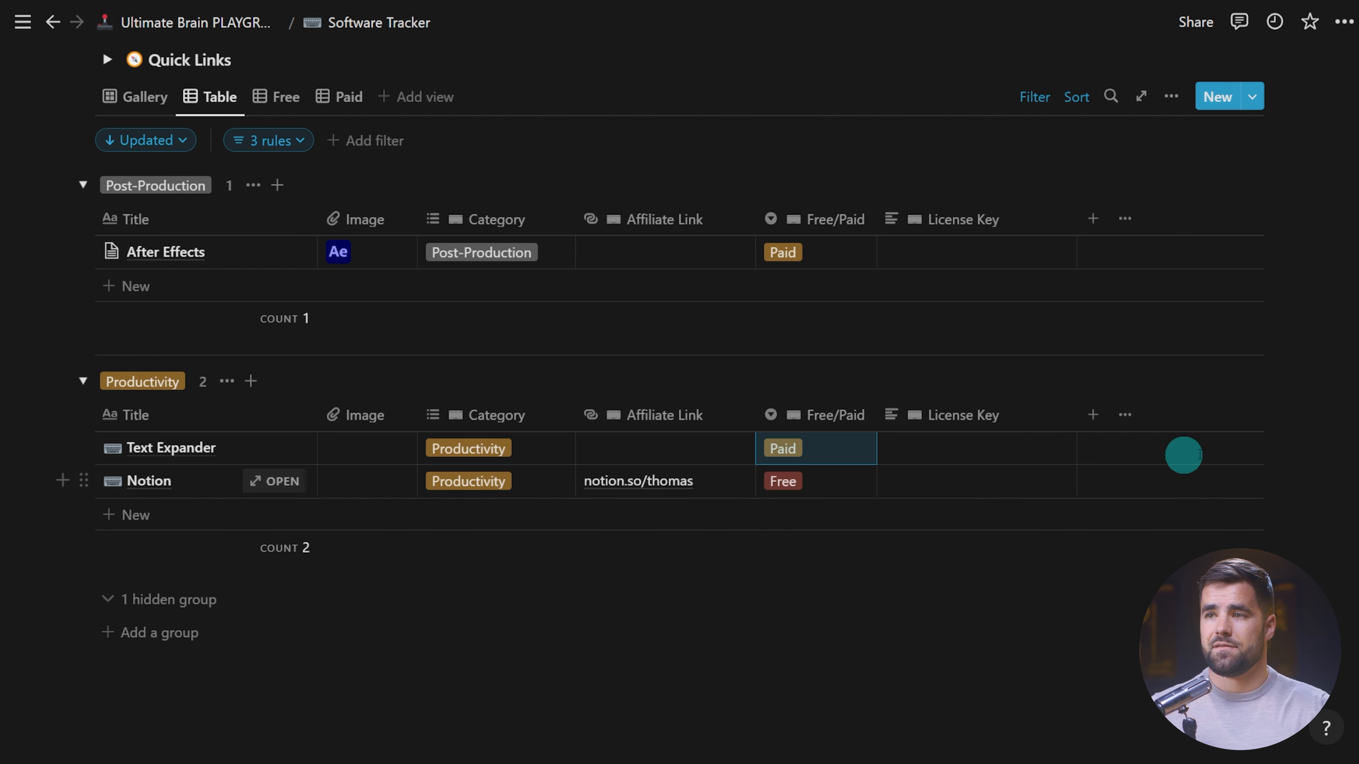
Switch the Software Tracker database to the Gallery view to review the software cards.
scroll(888, 421, "up", 5)
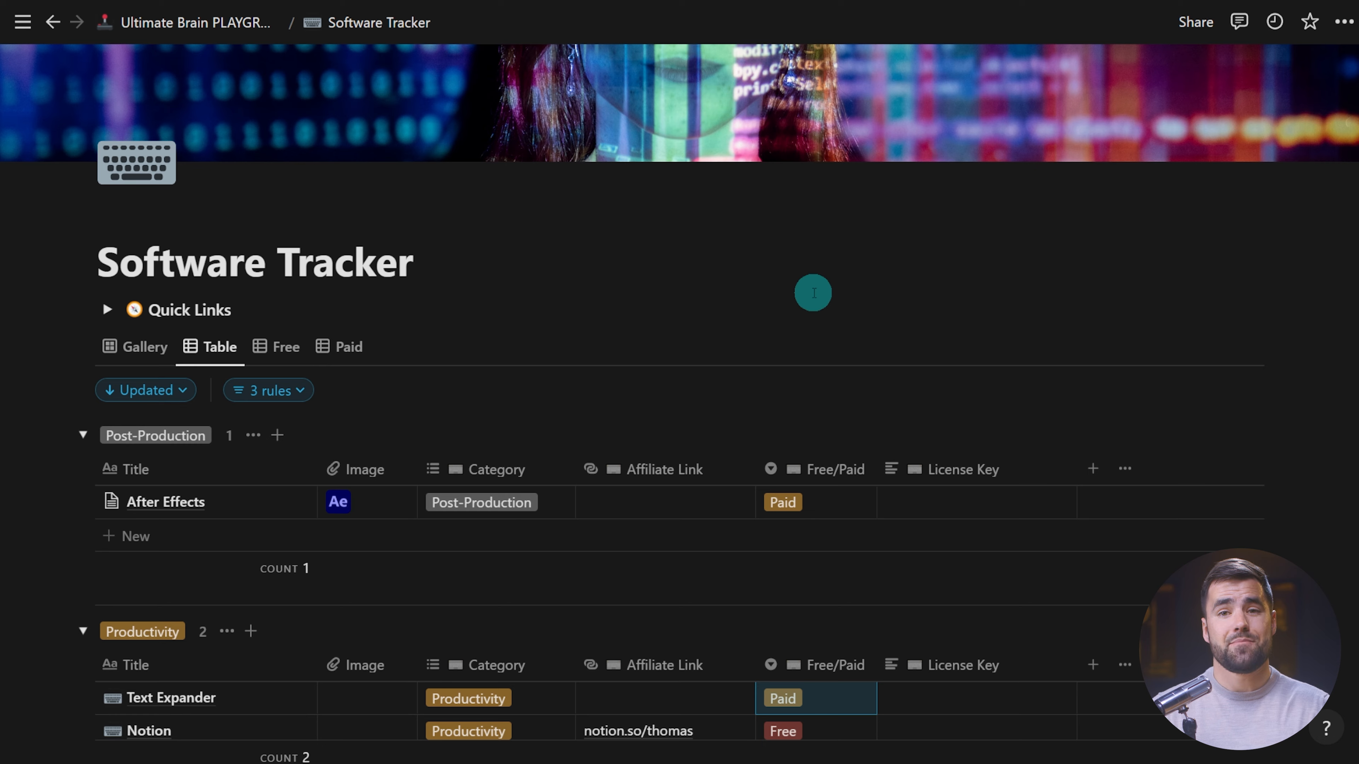
scroll(695, 343, "down", 1)
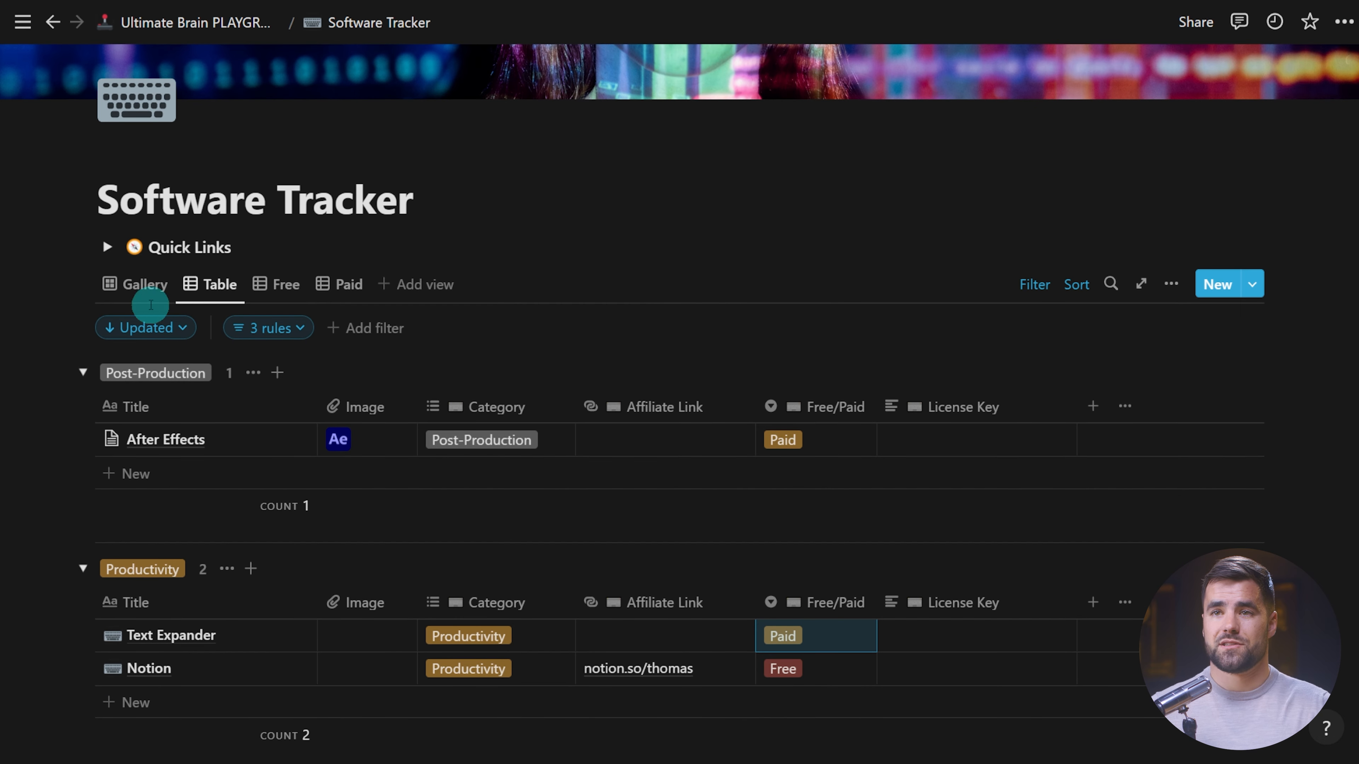
left_click(138, 284)
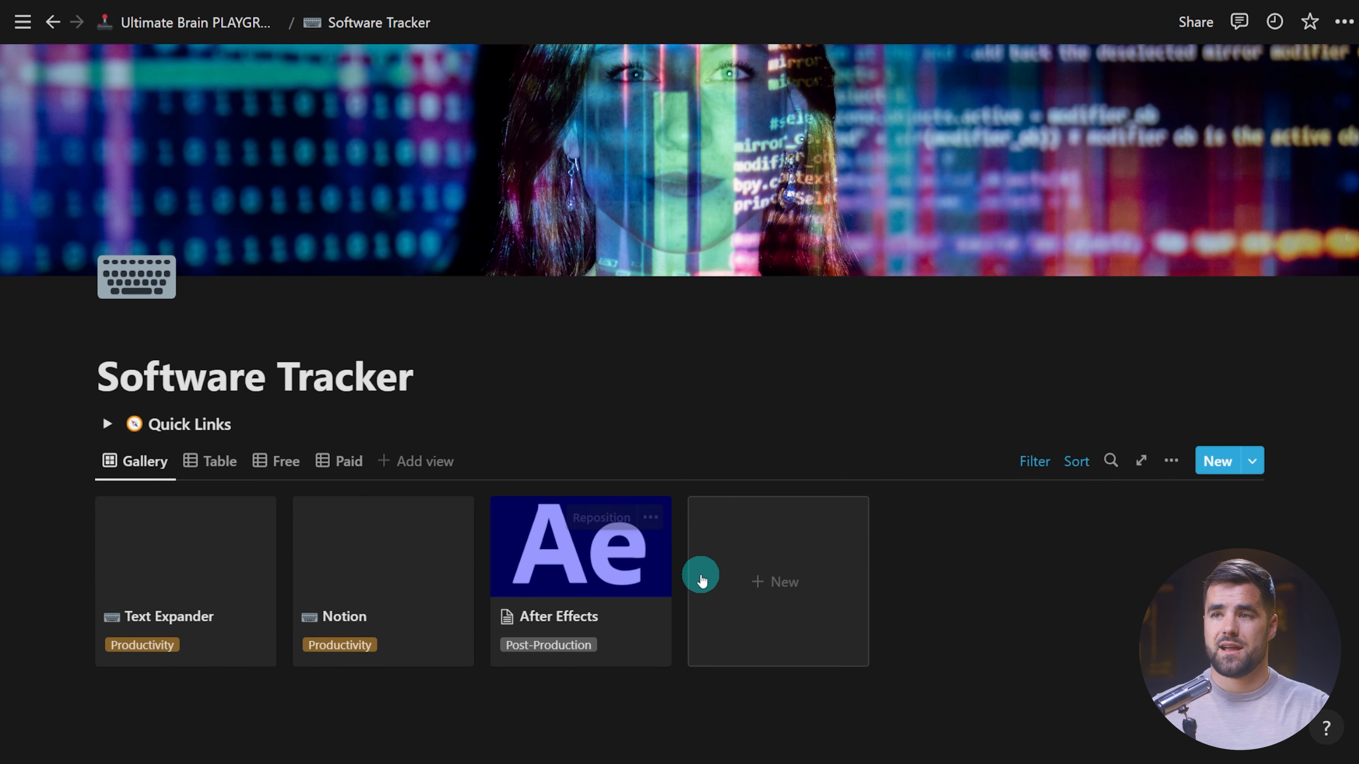